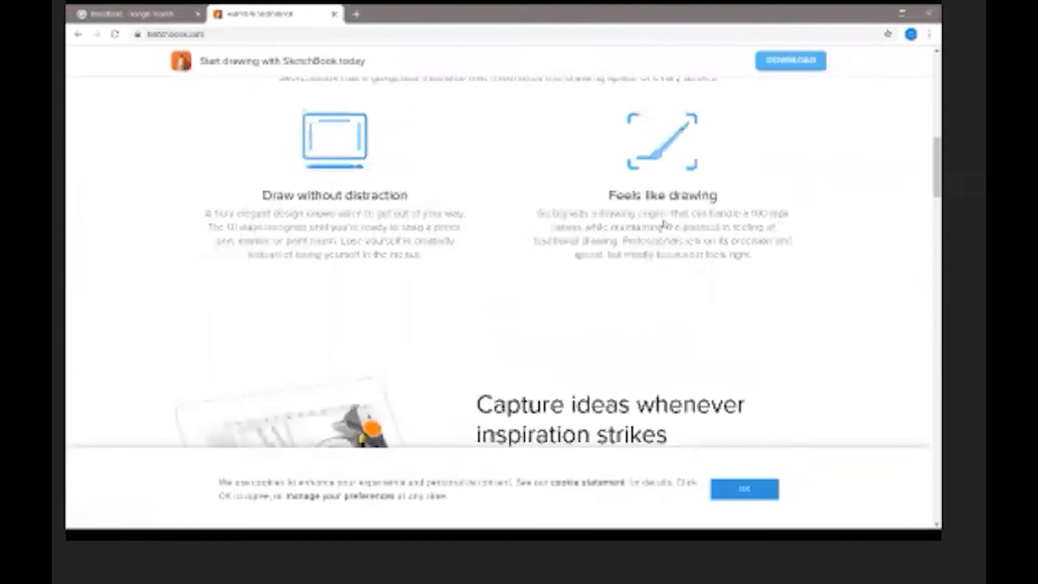
Download the SketchBook installer from the website and choose a folder to save it in
scroll(663, 223, up, 3)
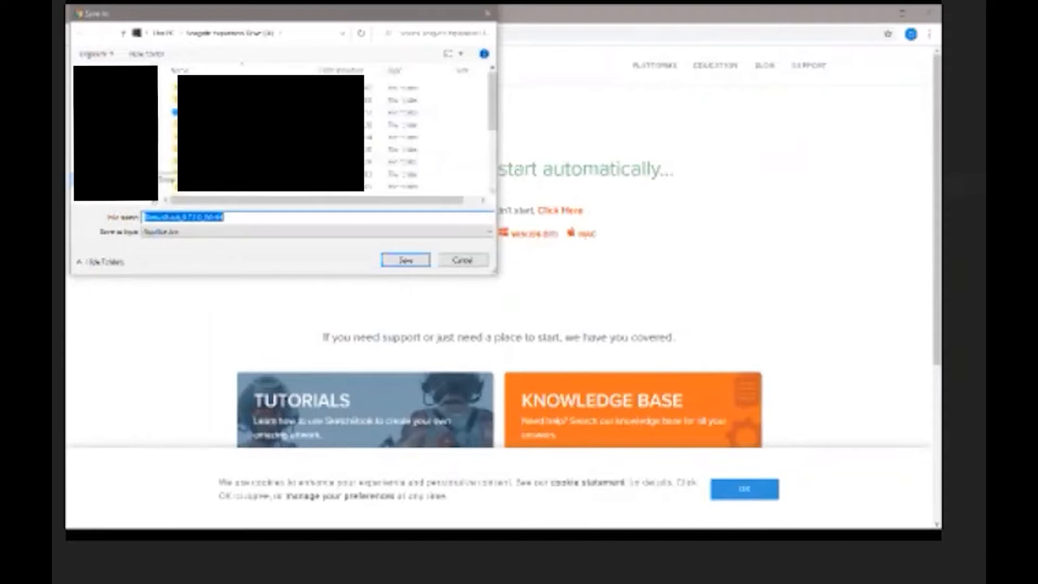
click(125, 179)
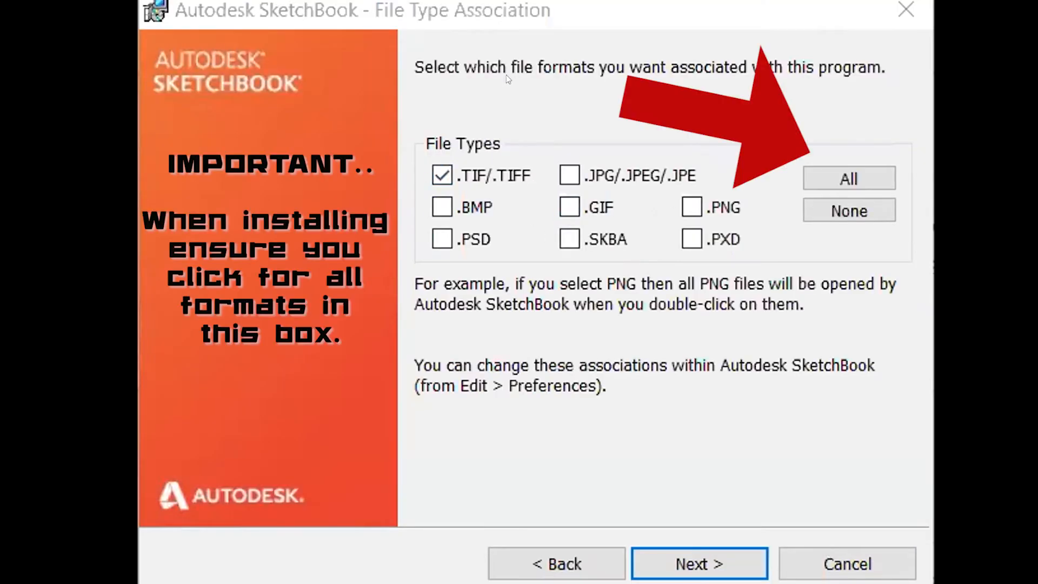
Associate the JPG, GIF, PNG and BMP file formats with SketchBook in the installer
click(569, 174)
click(570, 207)
click(692, 207)
click(442, 206)
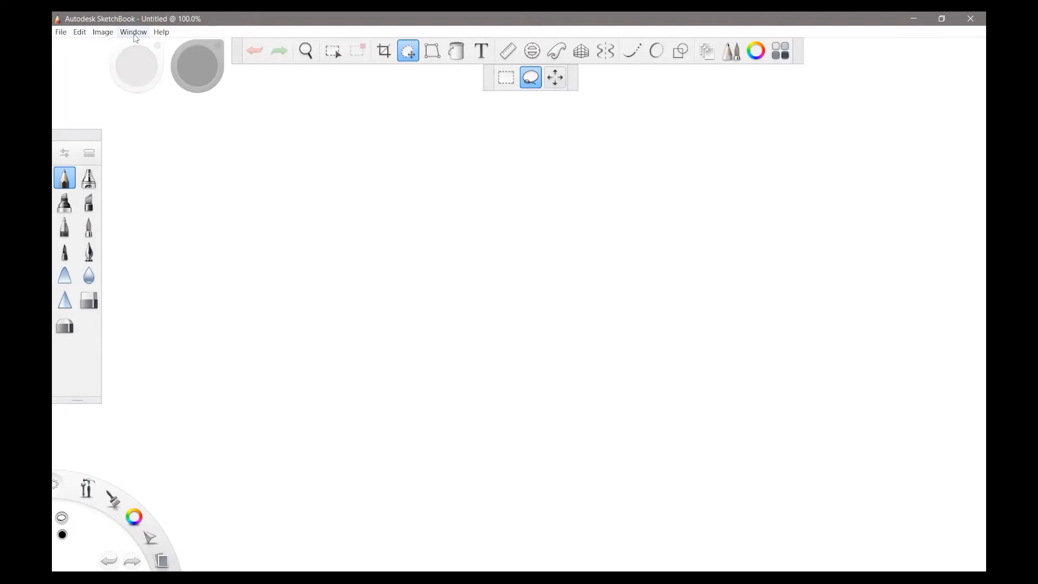
Create a new empty FlipBook at Full HD (1920 x 1080) with 20 frames
click(59, 33)
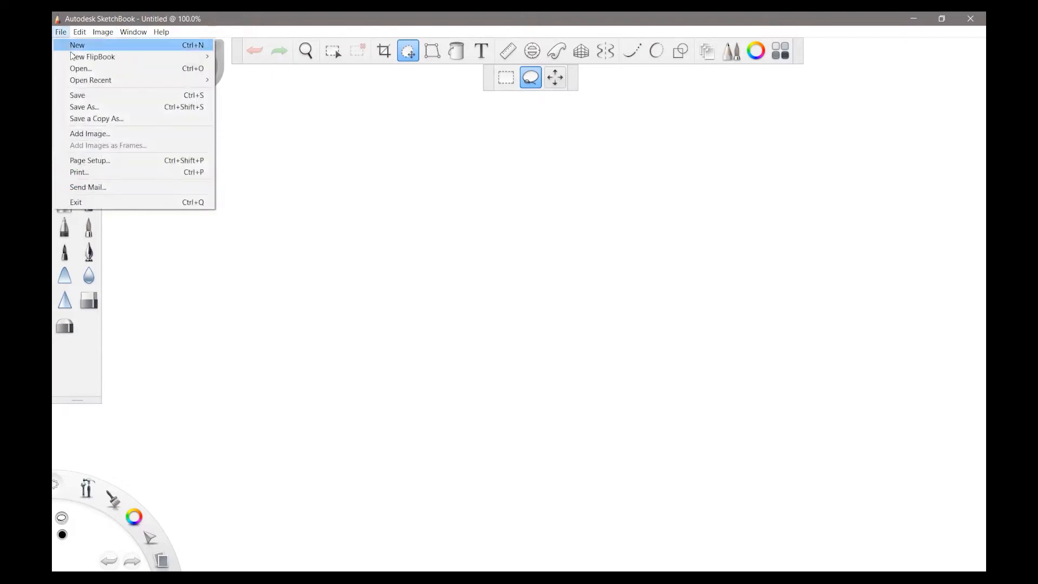
mouse_move(69, 57)
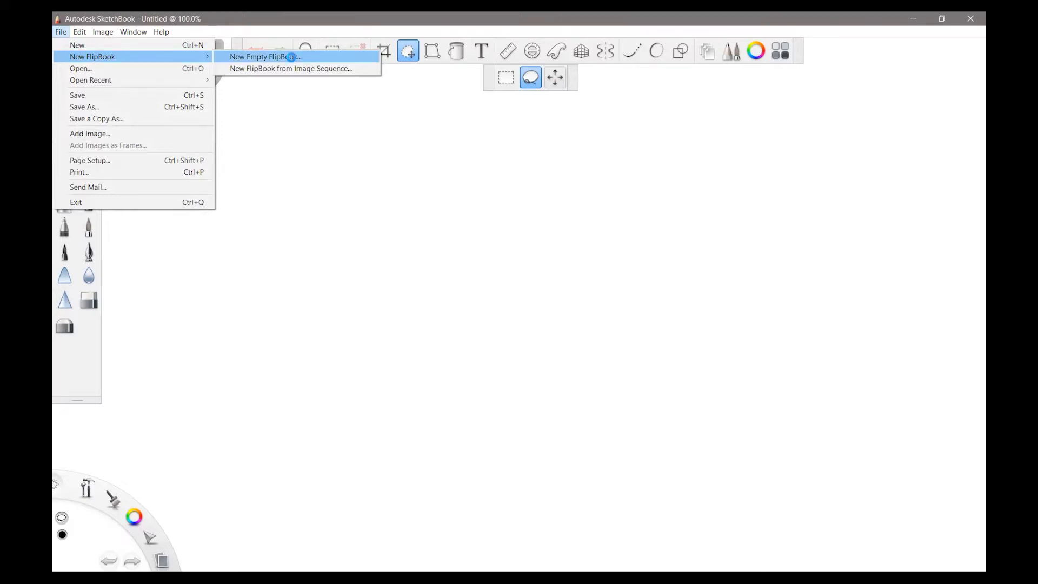
click(291, 58)
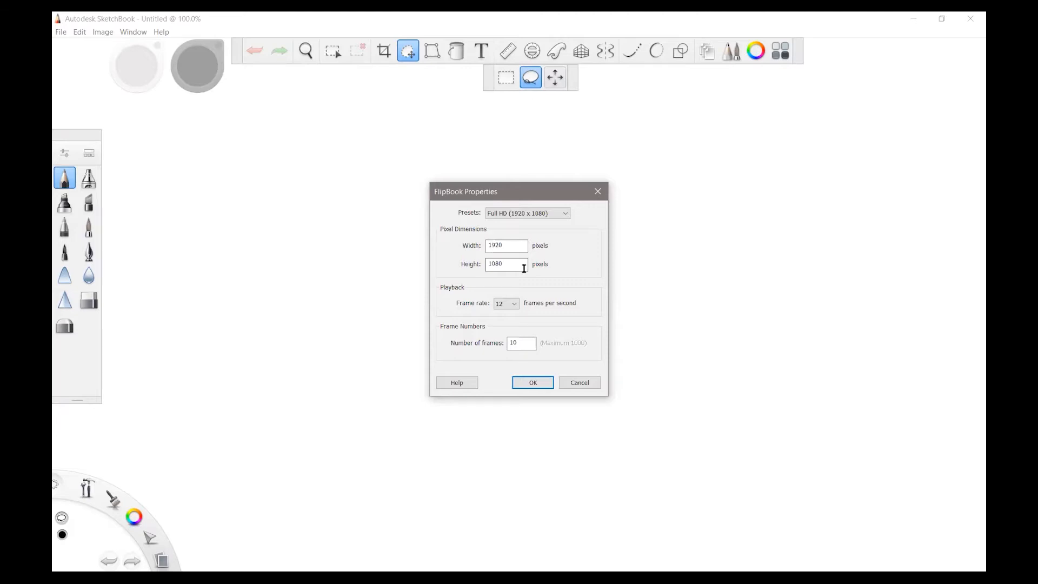
click(511, 306)
click(517, 317)
click(521, 342)
drag(521, 342, 509, 346)
text(20)
click(542, 385)
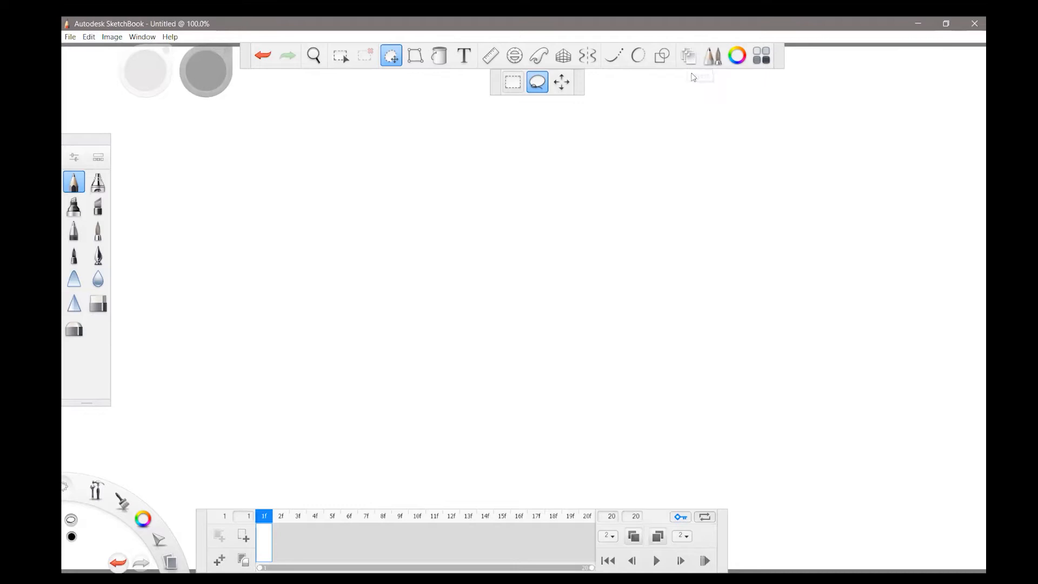
Display the layer list and make the Background layer active
click(689, 57)
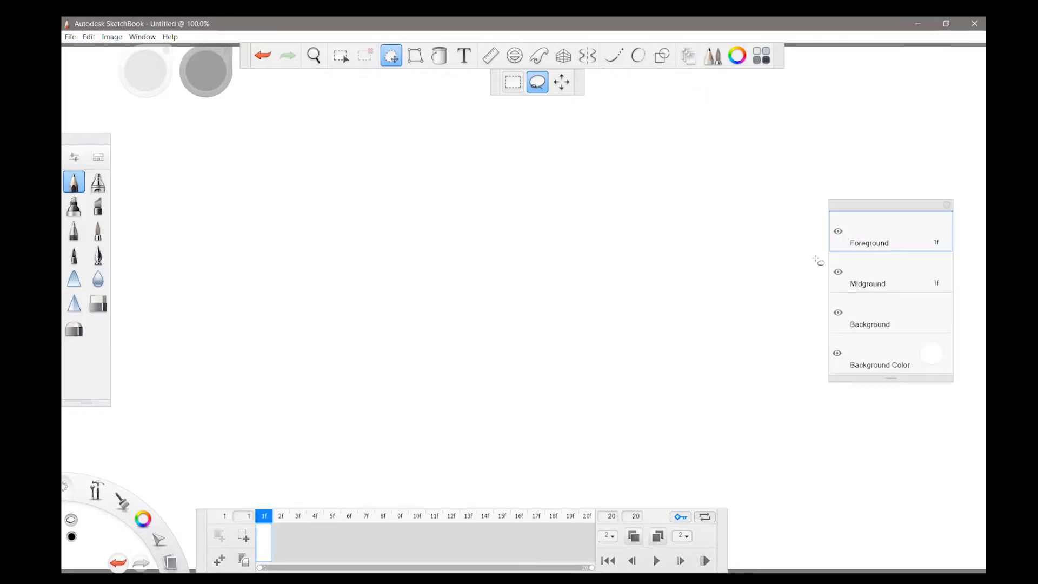
click(882, 279)
click(889, 319)
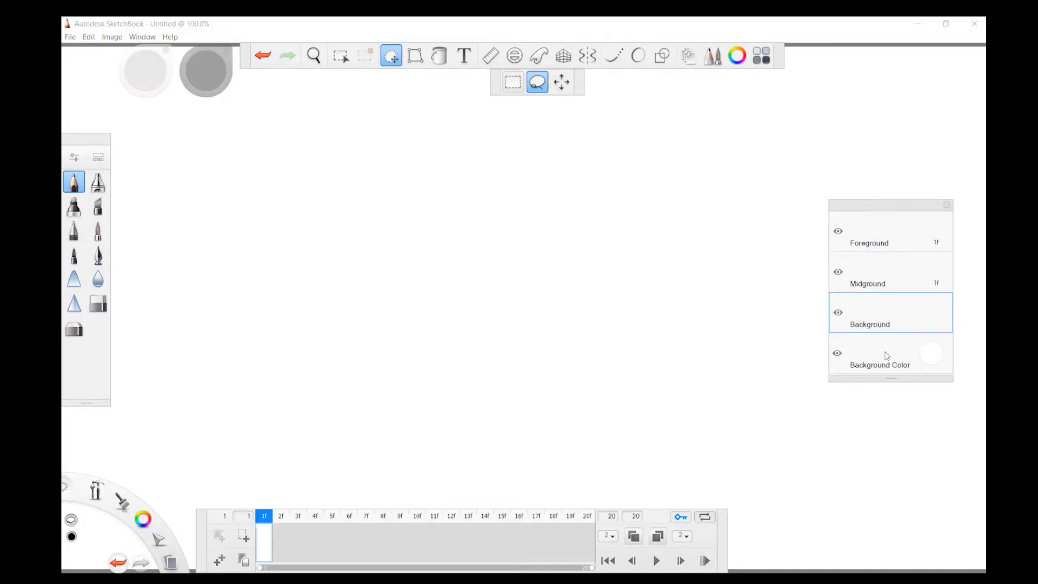
click(906, 262)
click(907, 244)
click(907, 262)
click(895, 317)
click(639, 185)
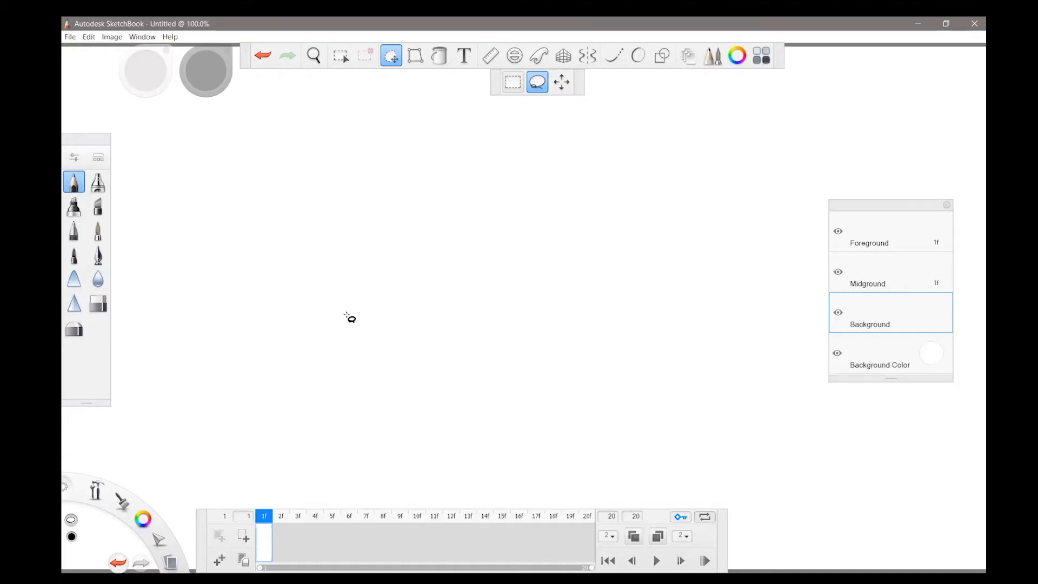
Apply a radial gradient fill to the Background layer using a medium blue as the outer colour
click(440, 64)
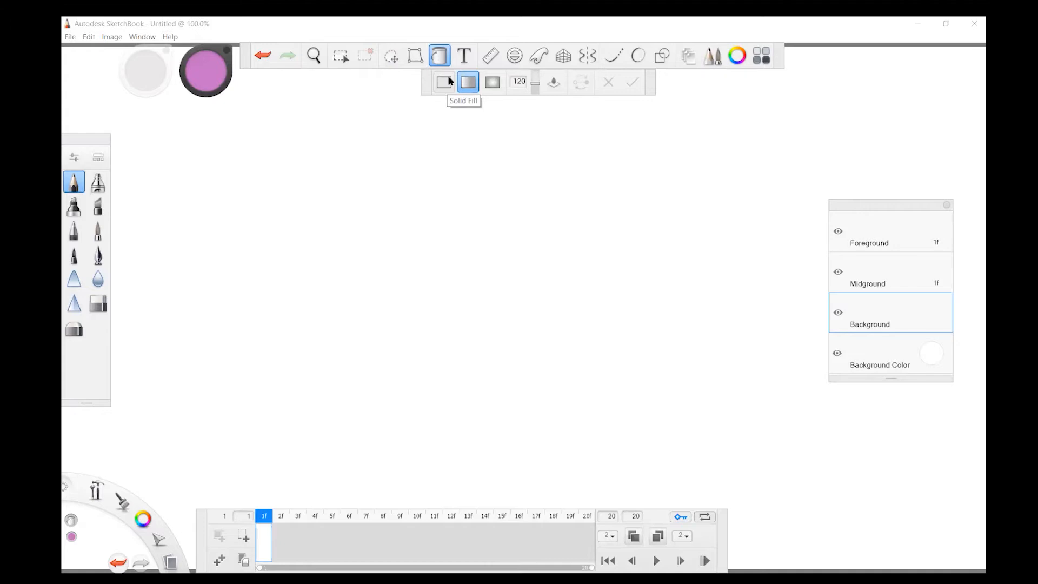
click(492, 84)
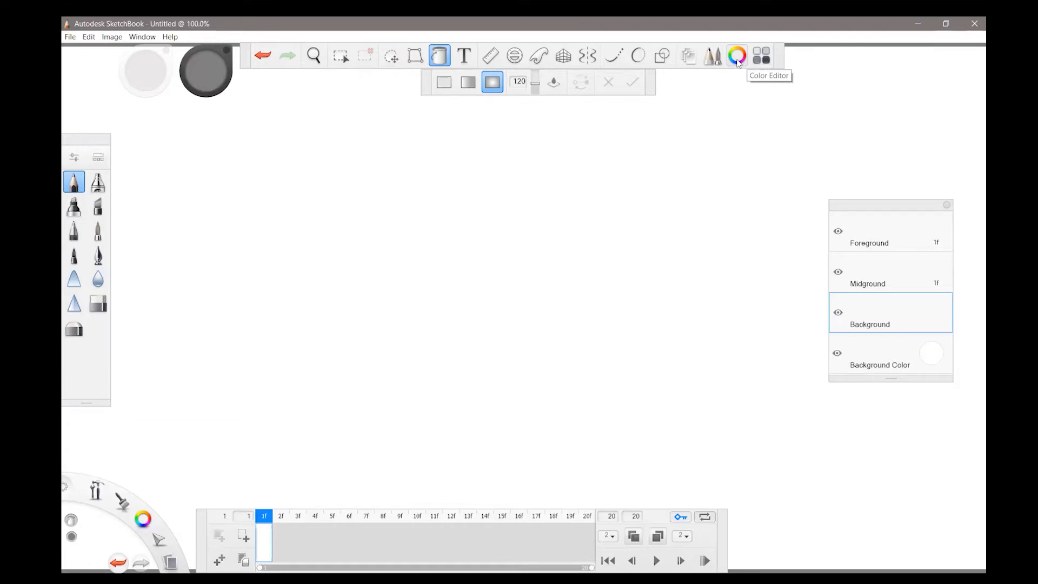
click(737, 57)
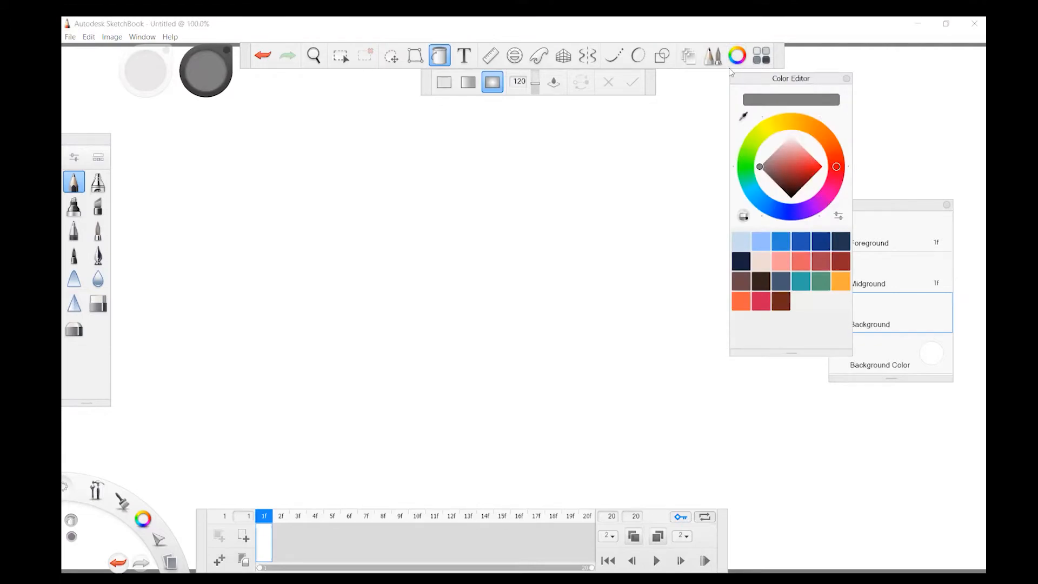
click(756, 196)
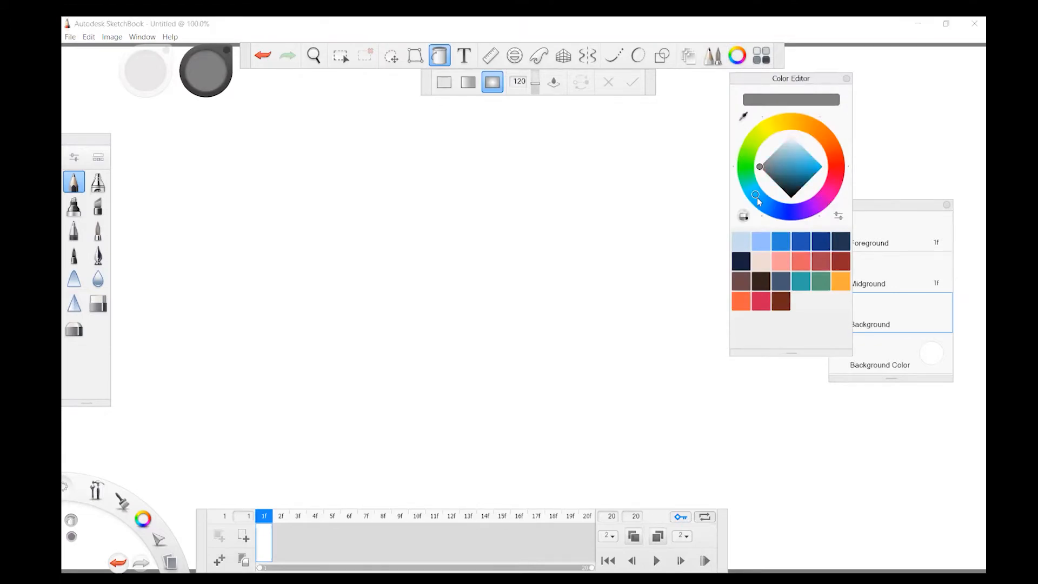
mouse_move(765, 169)
mouse_down()
mouse_move(811, 163)
mouse_move(804, 167)
mouse_up()
drag(757, 193, 764, 200)
drag(807, 169, 802, 165)
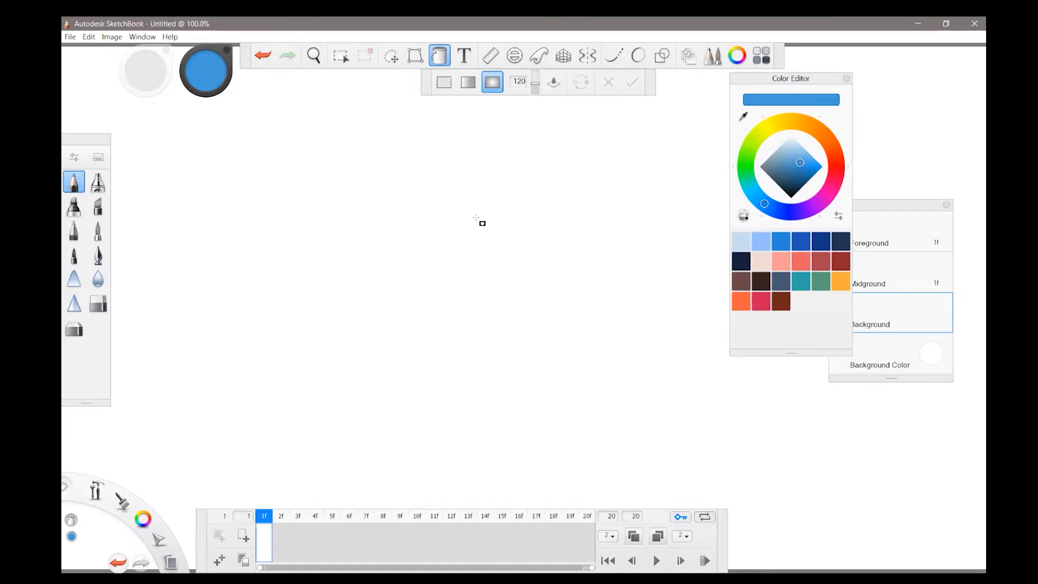
click(514, 186)
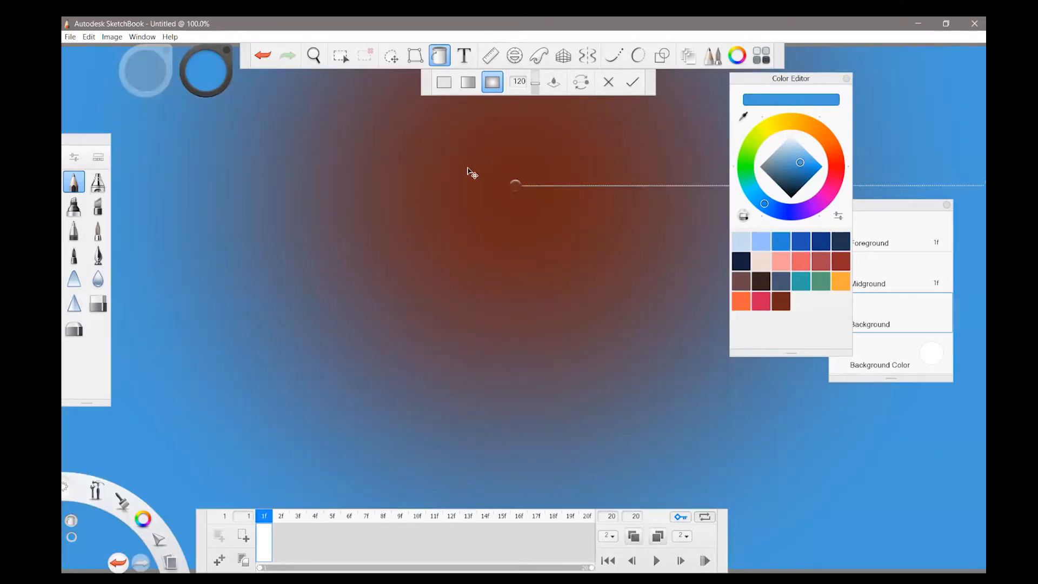
Recolour the gradient's centre light yellow, then apply the fill with its centre moved towards the canvas's upper-left corner
click(517, 188)
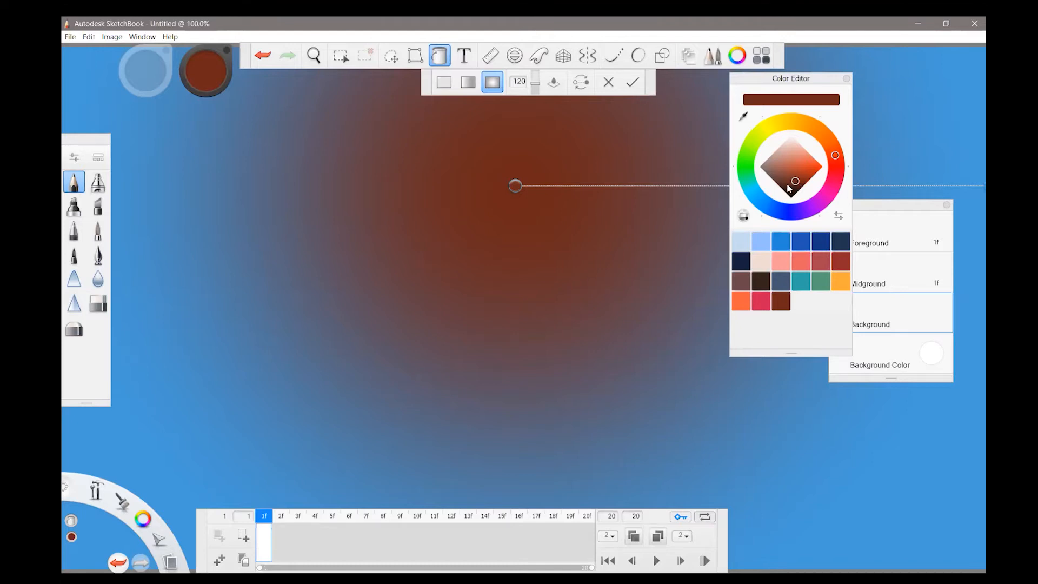
click(788, 159)
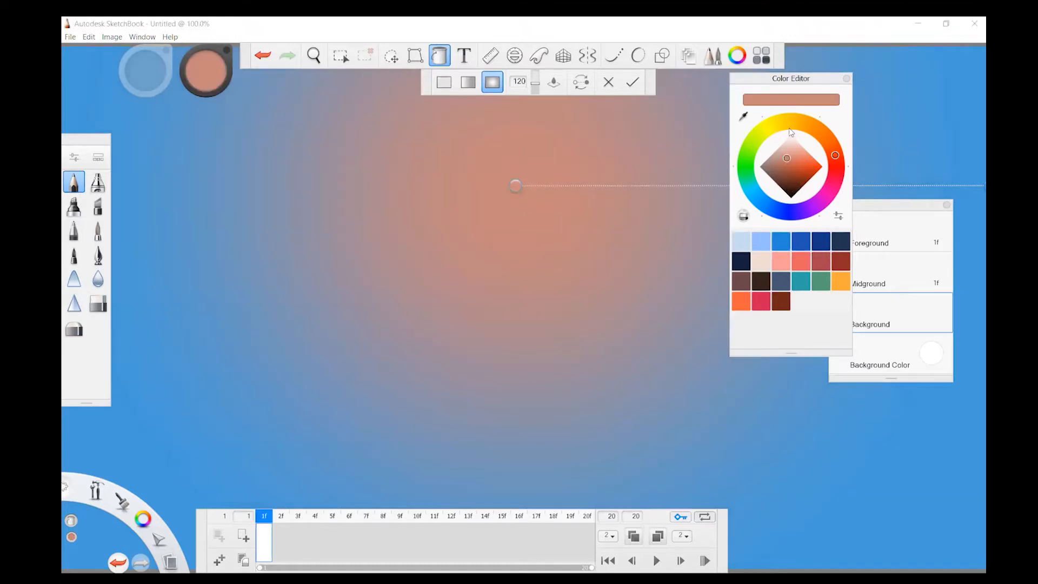
mouse_move(833, 152)
mouse_down()
mouse_move(823, 133)
mouse_move(784, 125)
mouse_up()
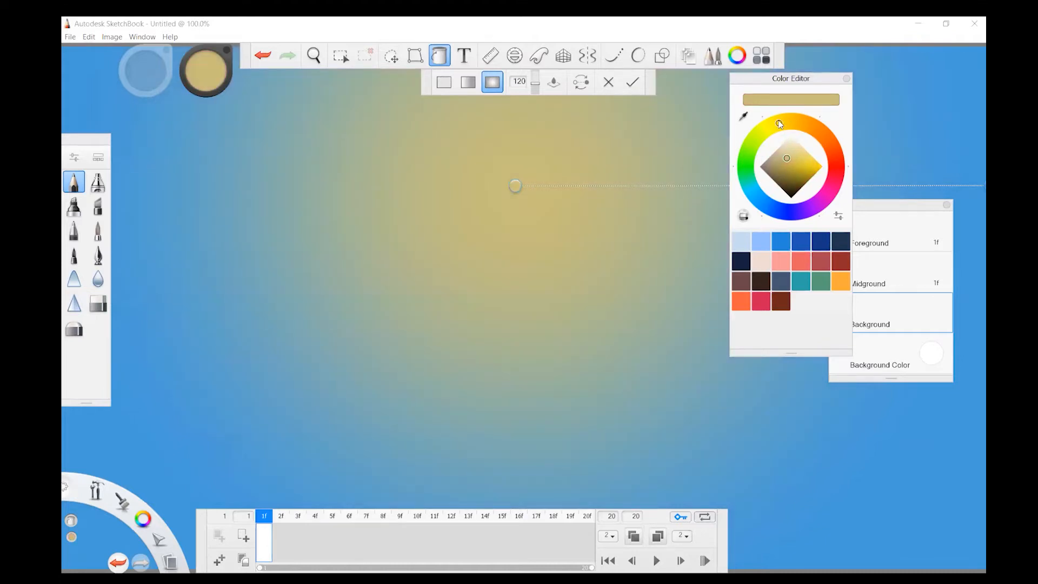
mouse_move(786, 160)
mouse_down()
mouse_move(802, 154)
mouse_move(821, 171)
mouse_move(802, 156)
mouse_up()
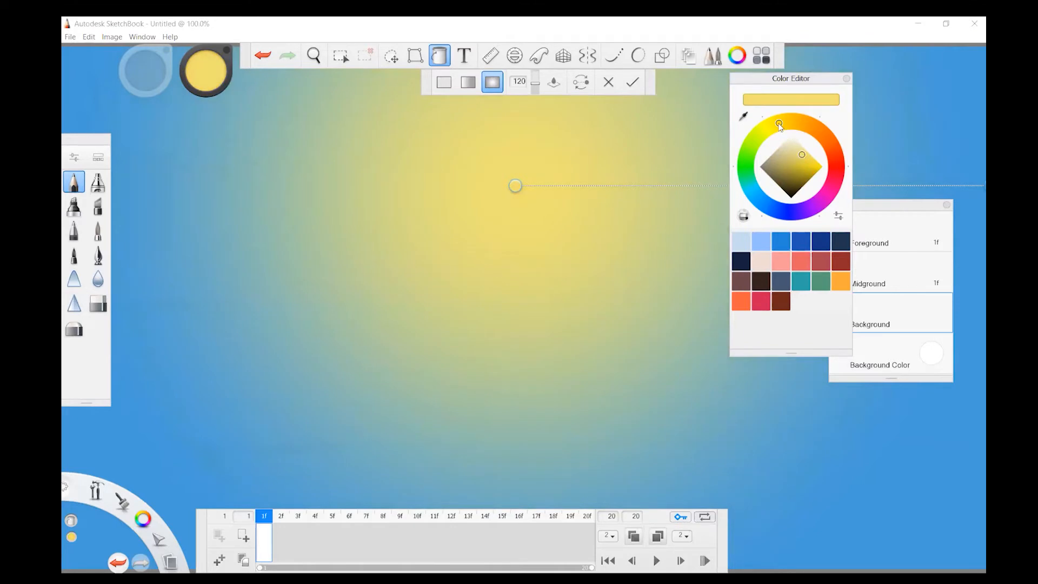
click(847, 79)
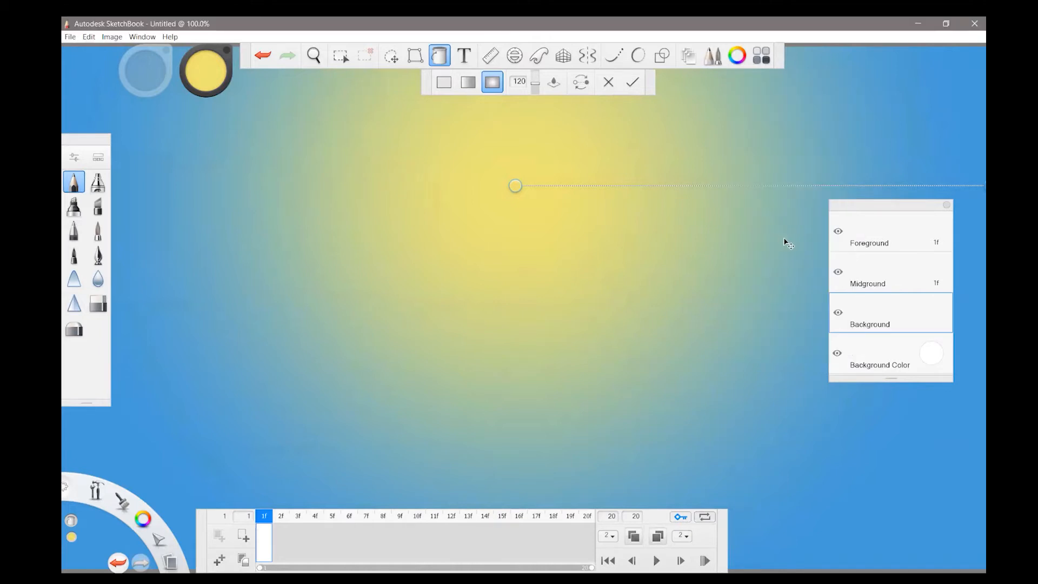
drag(799, 247, 531, 167)
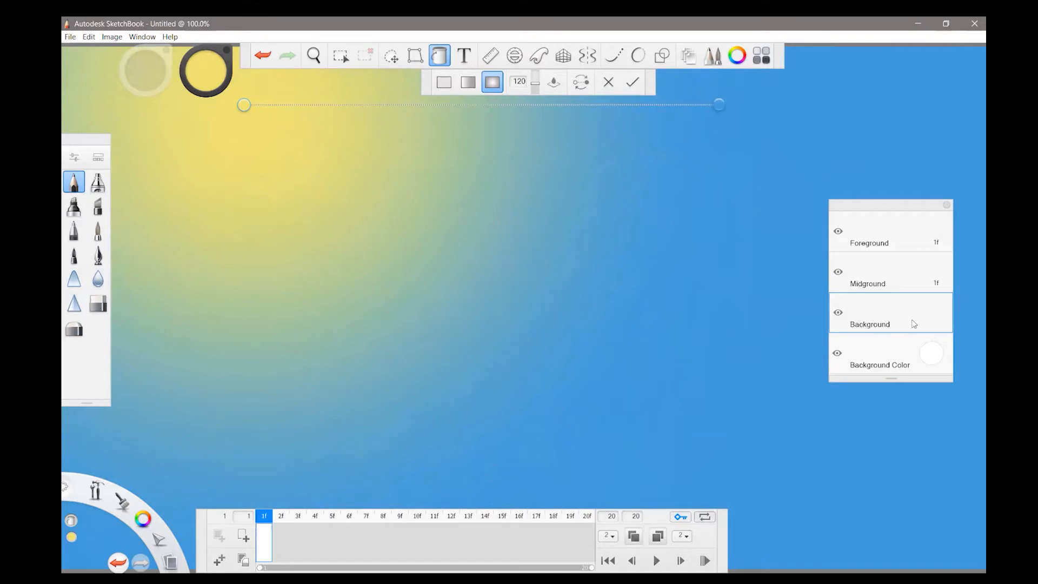
click(632, 82)
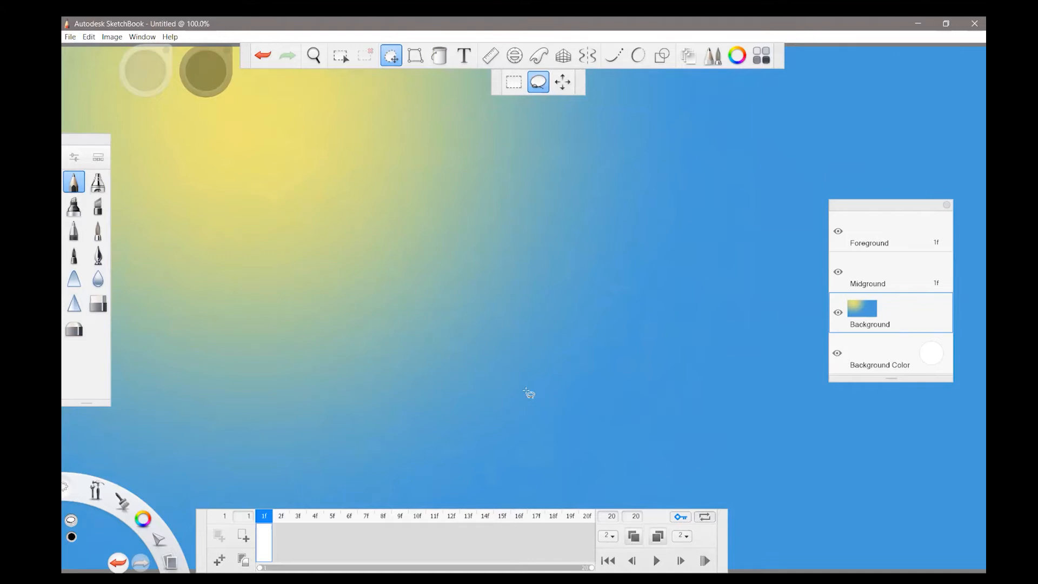
Draw a black pencil line for the hills across the lower canvas on the Midground layer, dipping in the middle
click(895, 282)
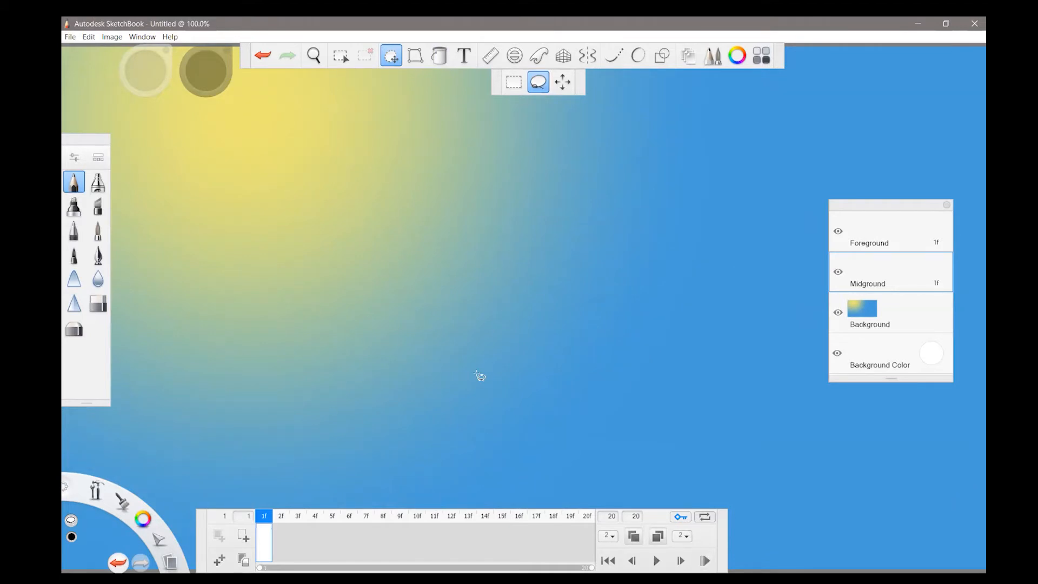
click(73, 184)
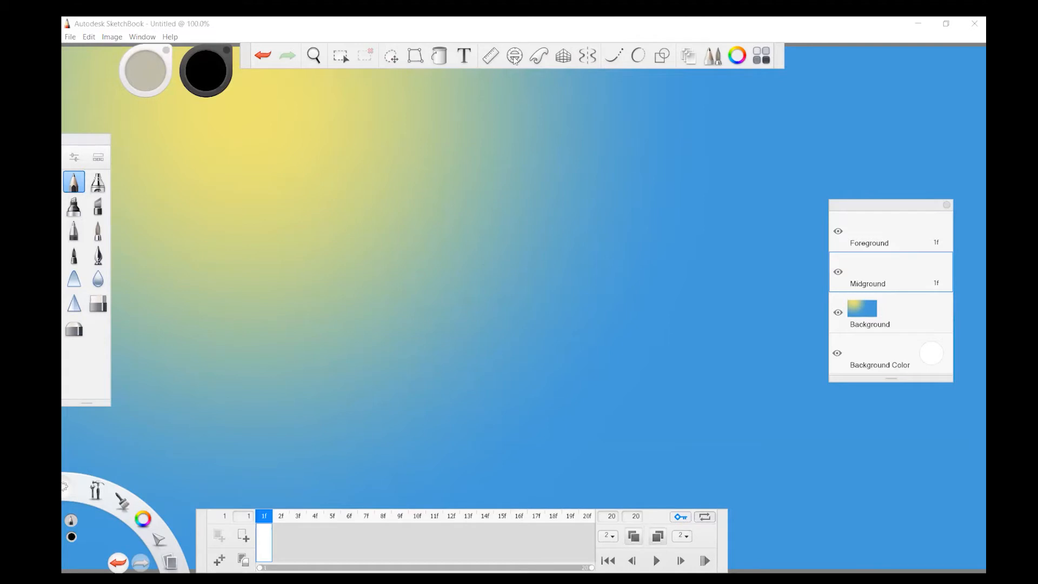
click(68, 426)
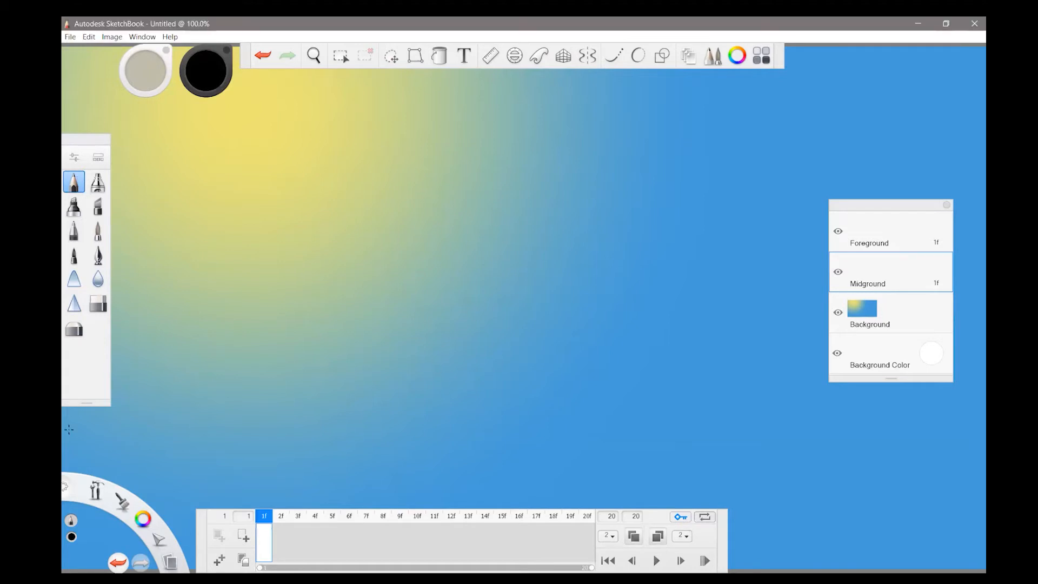
mouse_move(69, 426)
mouse_down()
mouse_move(447, 502)
mouse_move(508, 502)
mouse_move(584, 499)
mouse_move(982, 396)
mouse_up()
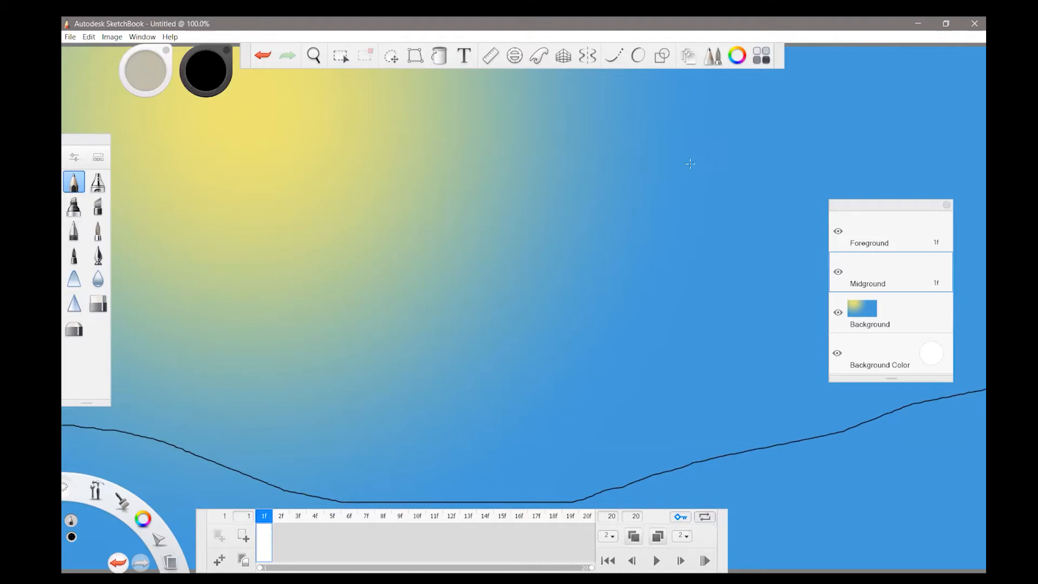
Try to fill the ground below the hill line with a green linear gradient, and undo the fill
click(439, 57)
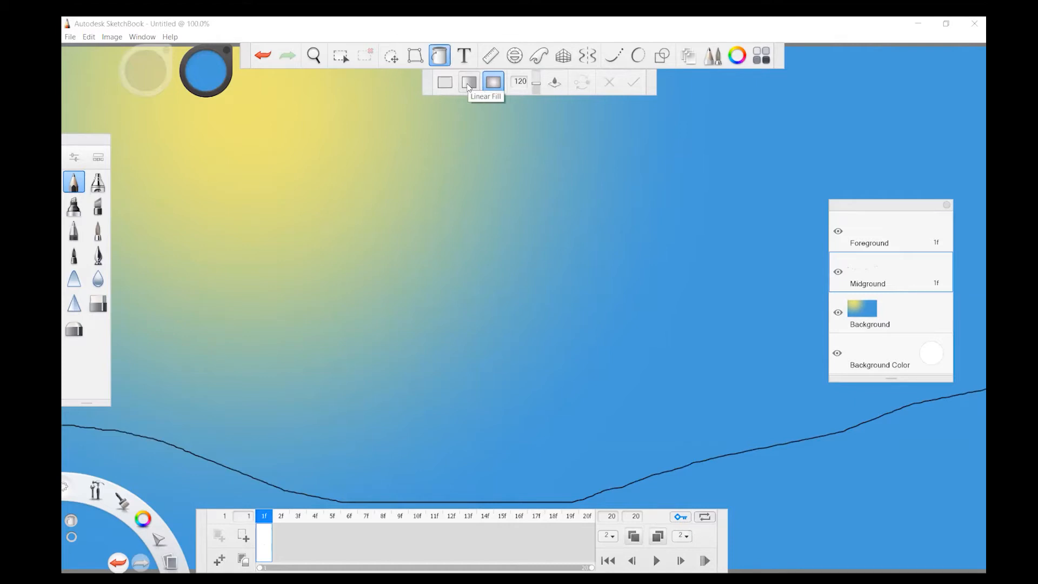
click(469, 87)
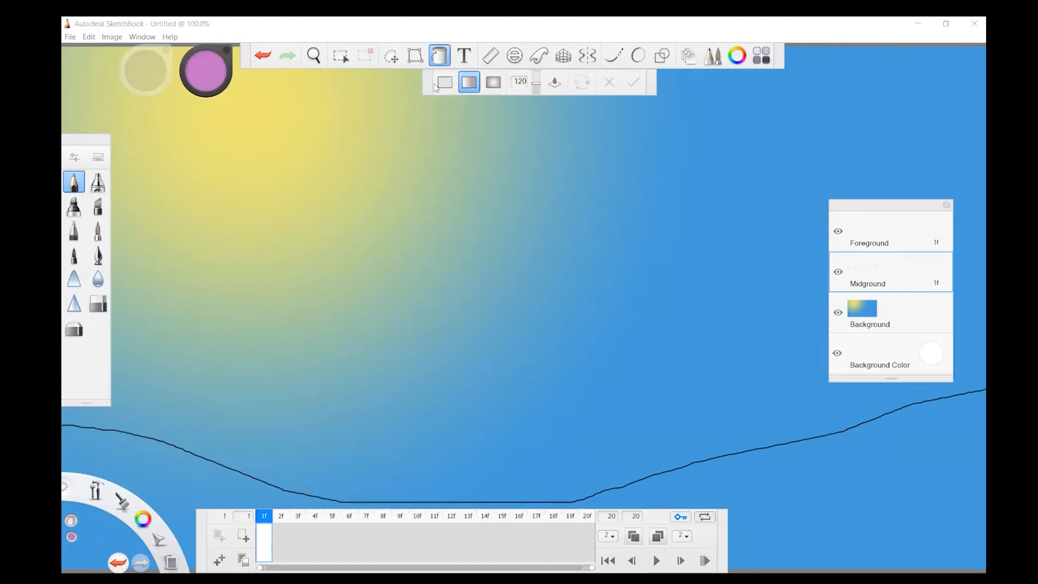
click(745, 61)
click(750, 161)
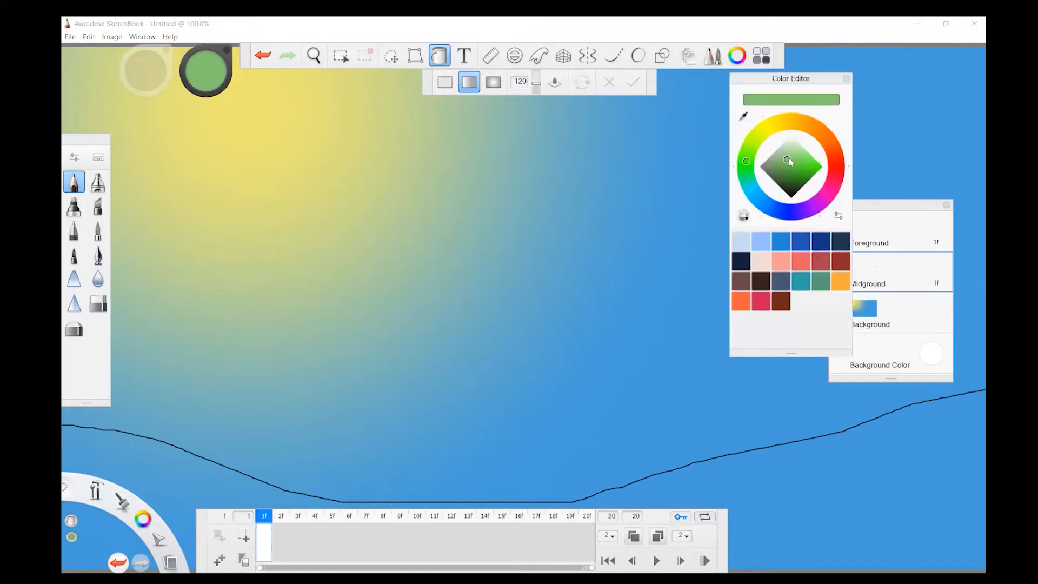
drag(795, 164, 804, 173)
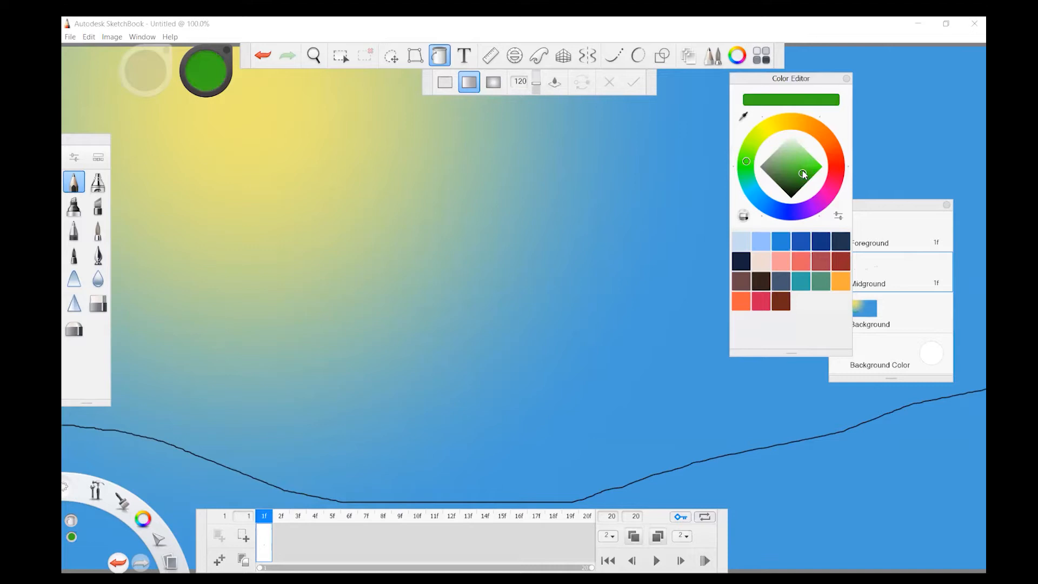
click(815, 502)
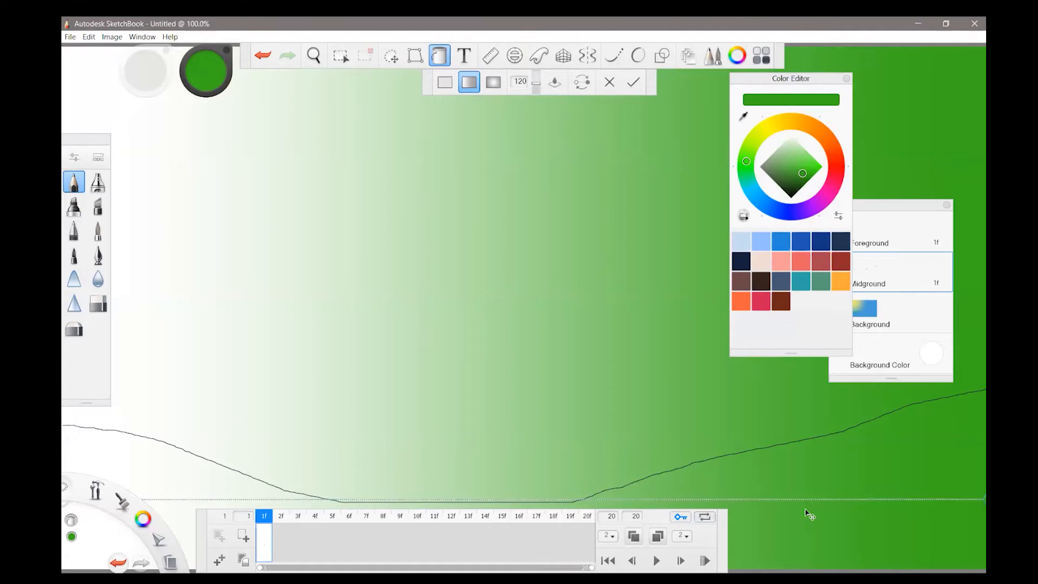
click(263, 56)
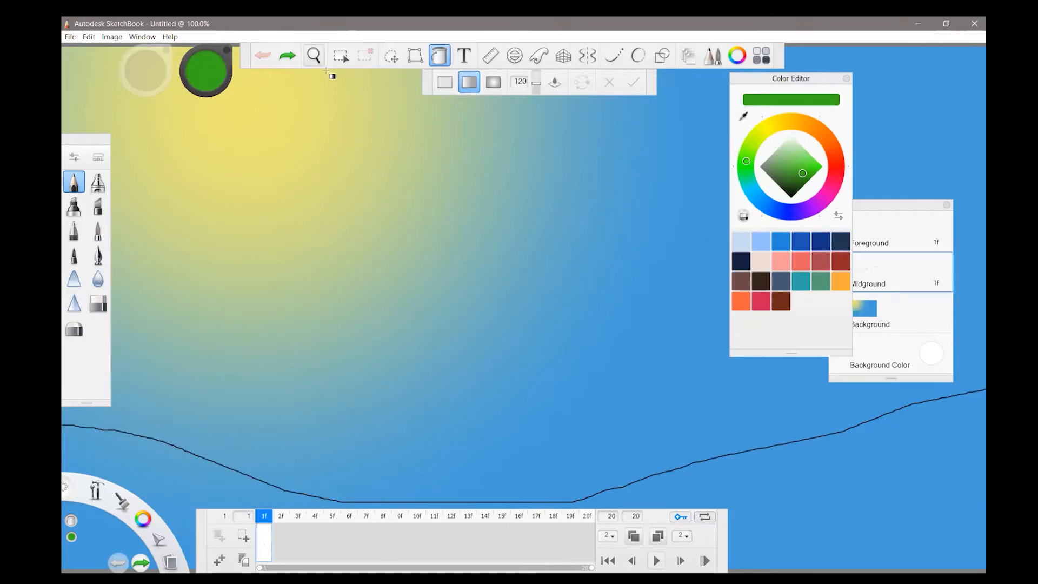
Set the pencil's hardness and size to 4B/4.6
click(324, 66)
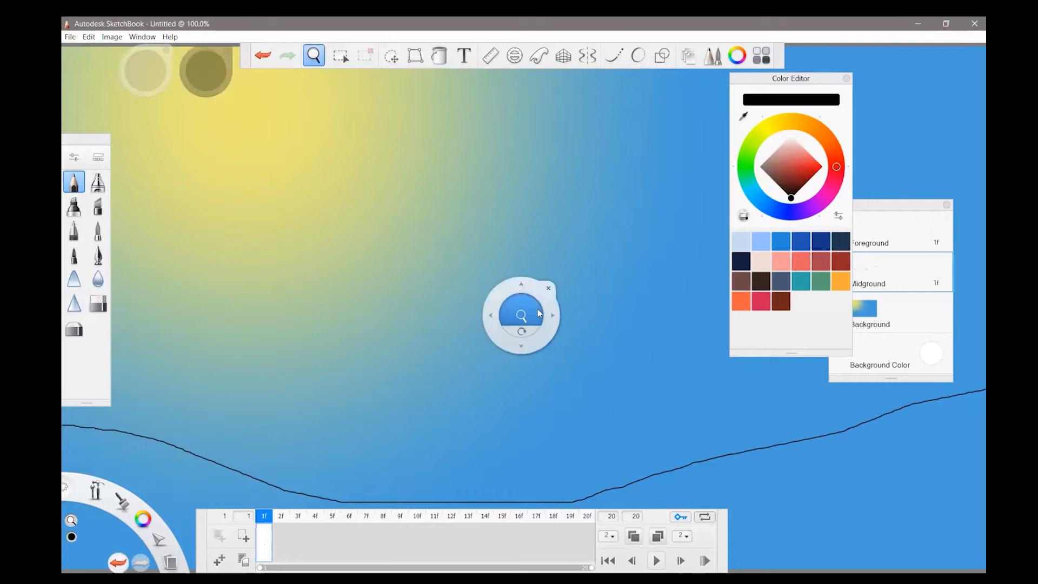
click(530, 313)
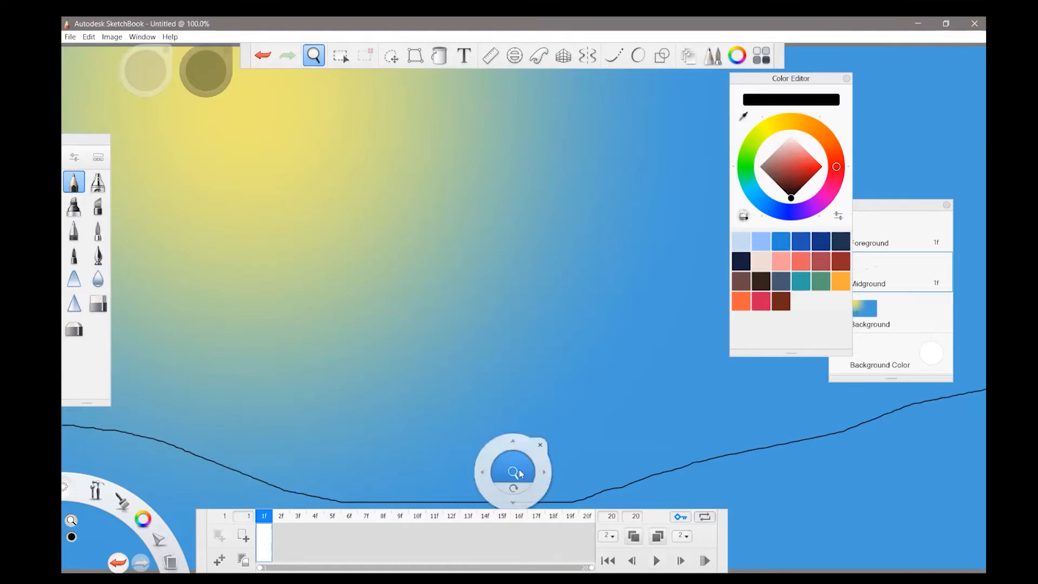
click(519, 471)
drag(520, 472, 537, 507)
drag(554, 257, 850, 90)
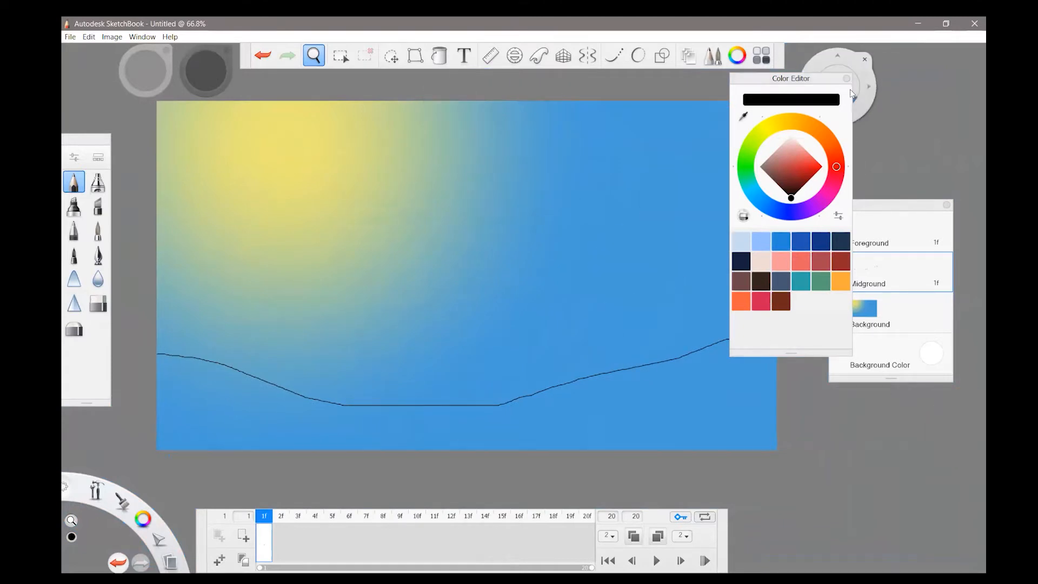
click(847, 81)
drag(826, 124, 89, 157)
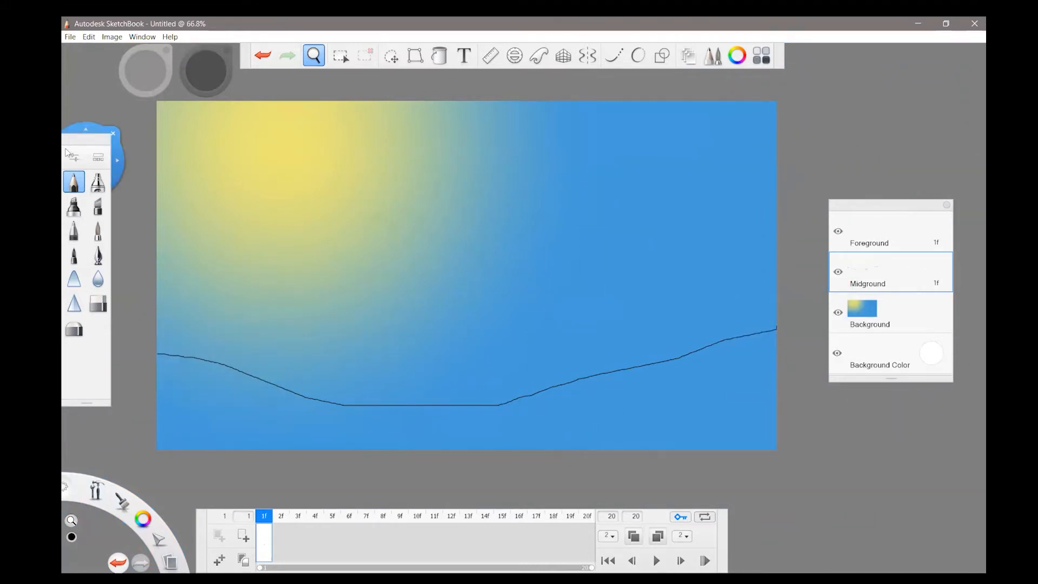
click(68, 187)
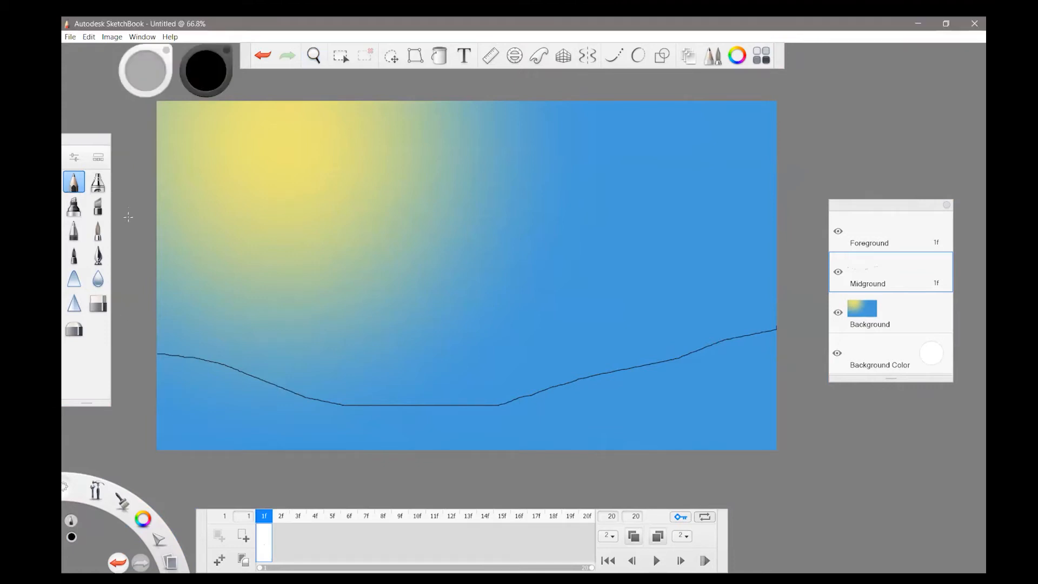
click(73, 186)
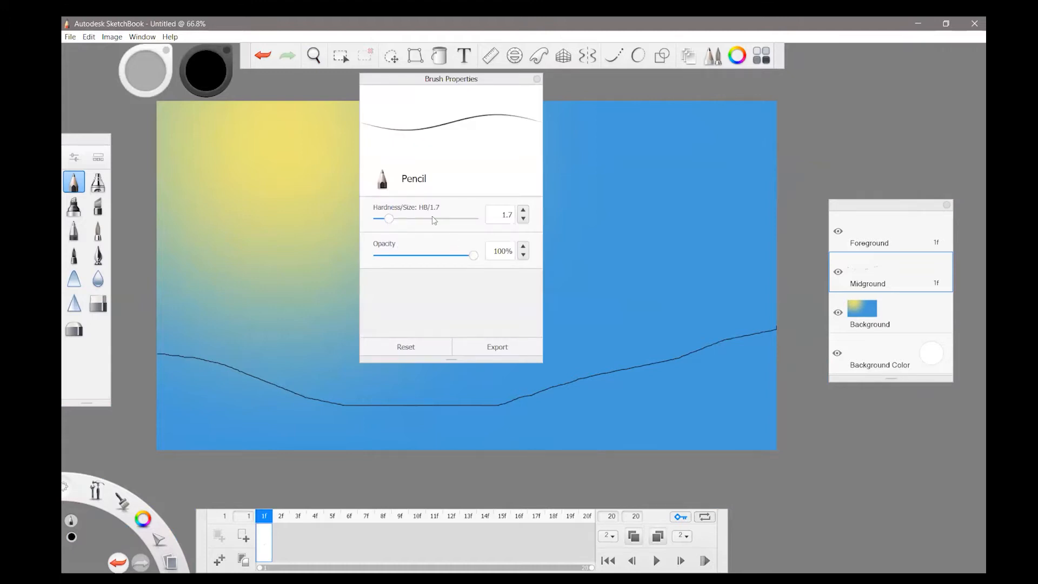
drag(392, 220, 410, 219)
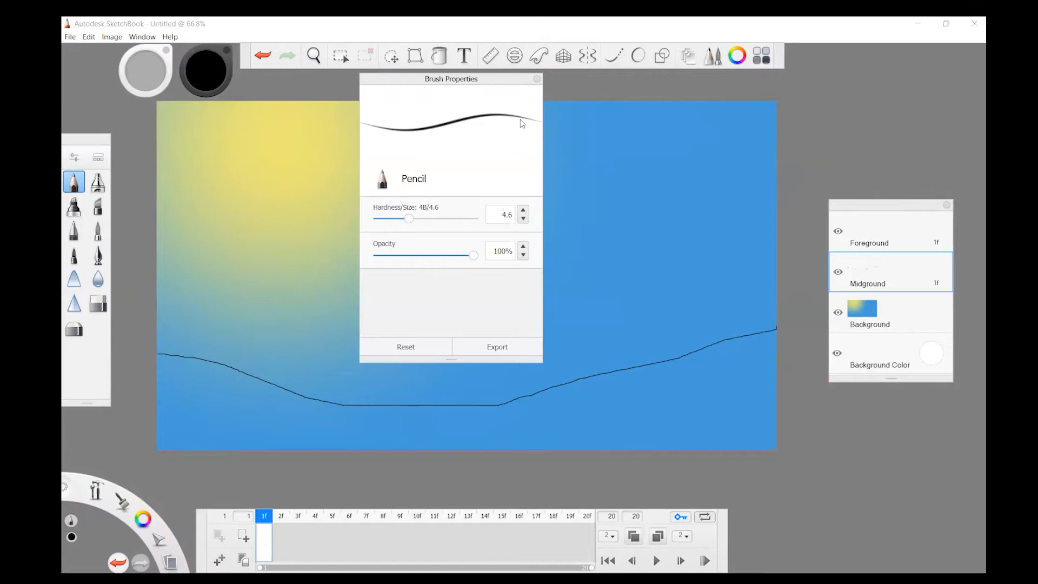
click(537, 80)
Replace the thin hill line on the Midground layer with a thicker black pencil line that starts higher and dips in the middle
mouse_move(162, 354)
mouse_down()
mouse_move(324, 391)
mouse_move(463, 395)
mouse_move(808, 324)
mouse_up()
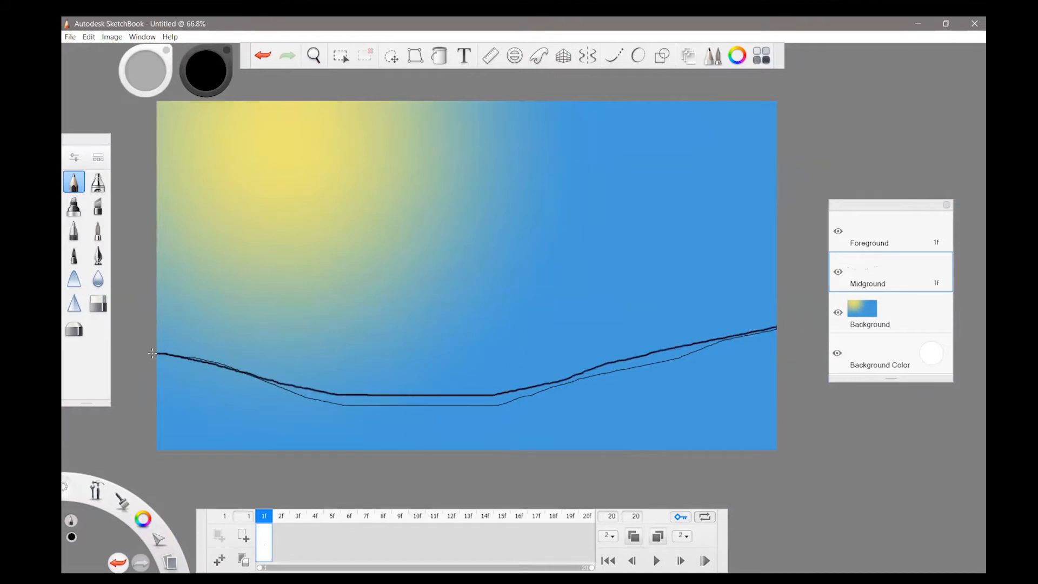
mouse_move(161, 346)
mouse_down()
mouse_move(334, 396)
mouse_move(602, 402)
mouse_up()
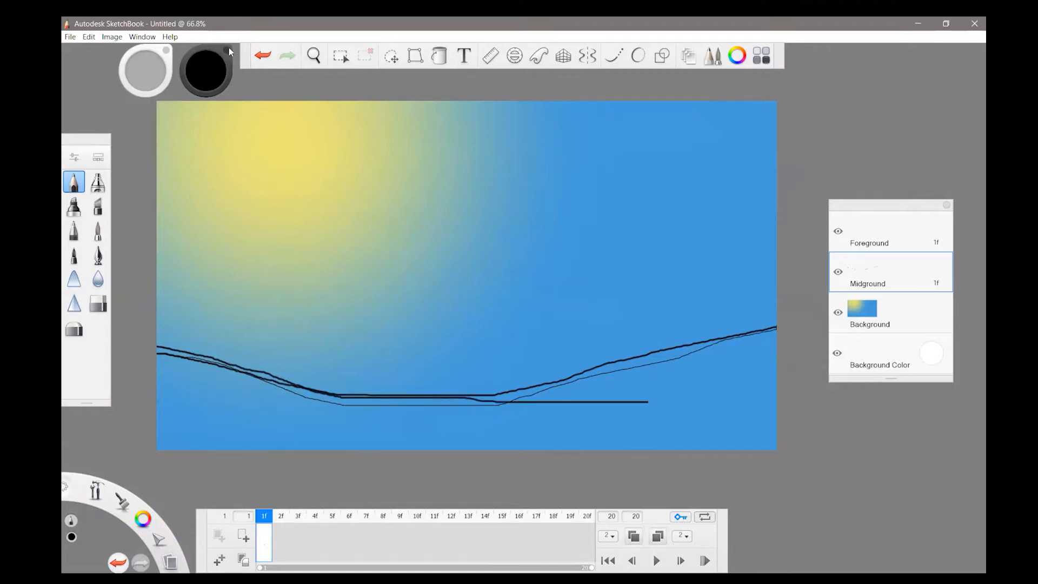
click(263, 55)
click(263, 56)
click(264, 56)
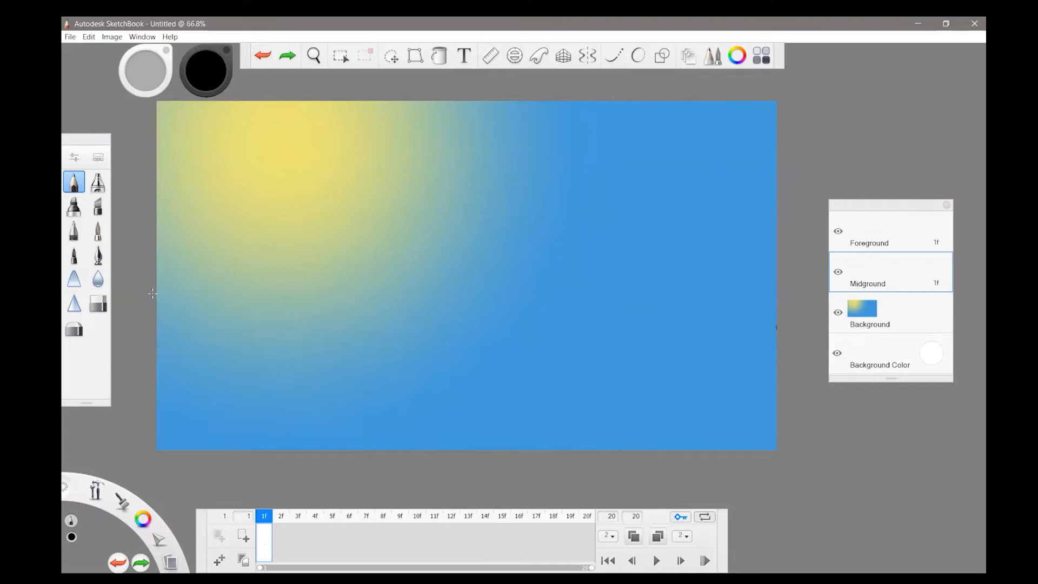
mouse_move(159, 292)
mouse_down()
mouse_move(428, 366)
mouse_move(622, 361)
mouse_move(802, 302)
mouse_up()
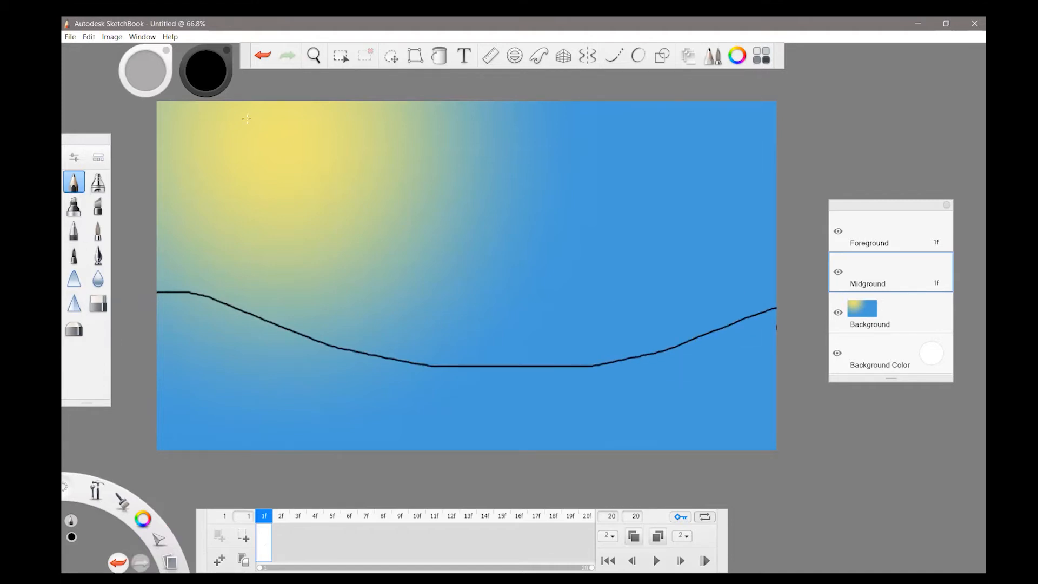
Fill the ground below the hill line with a linear gradient from dark olive green on the left to medium green
click(438, 56)
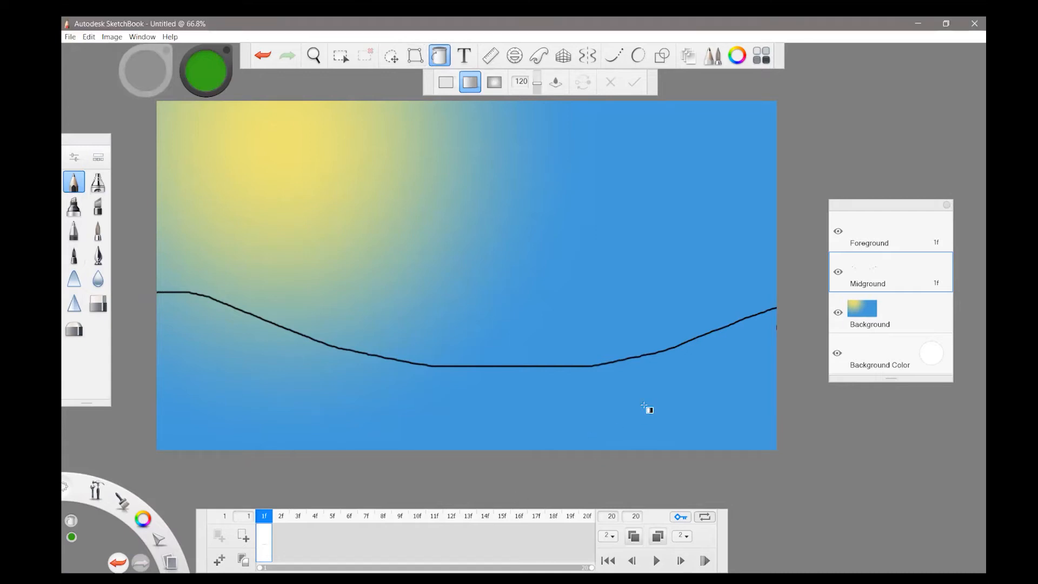
click(643, 405)
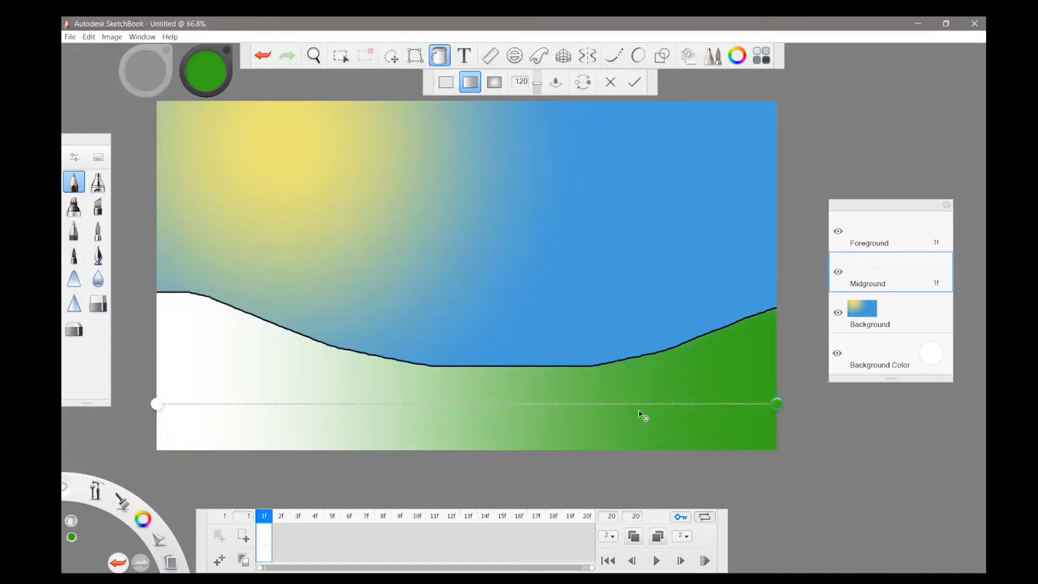
click(156, 404)
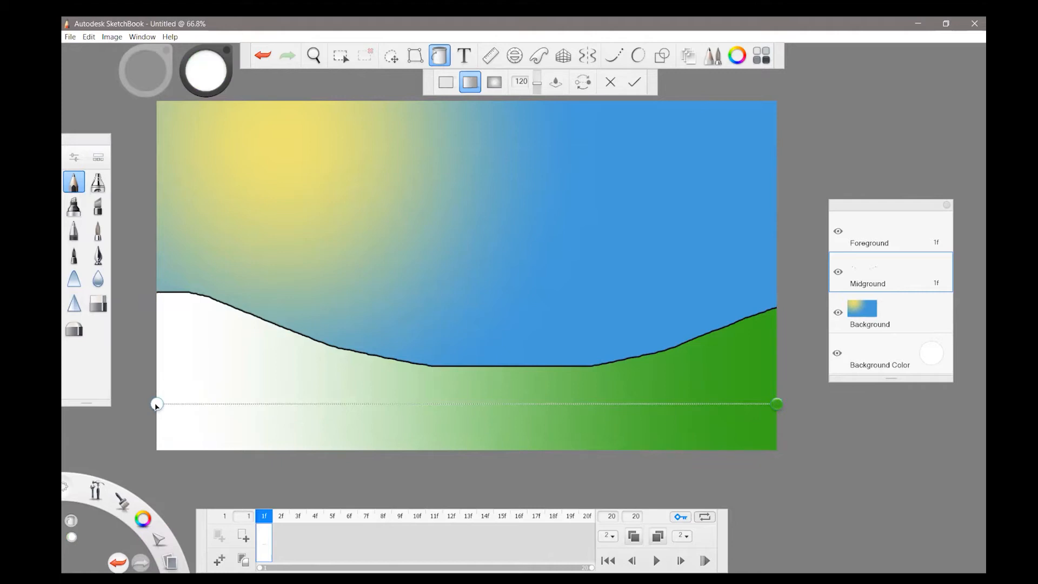
click(737, 56)
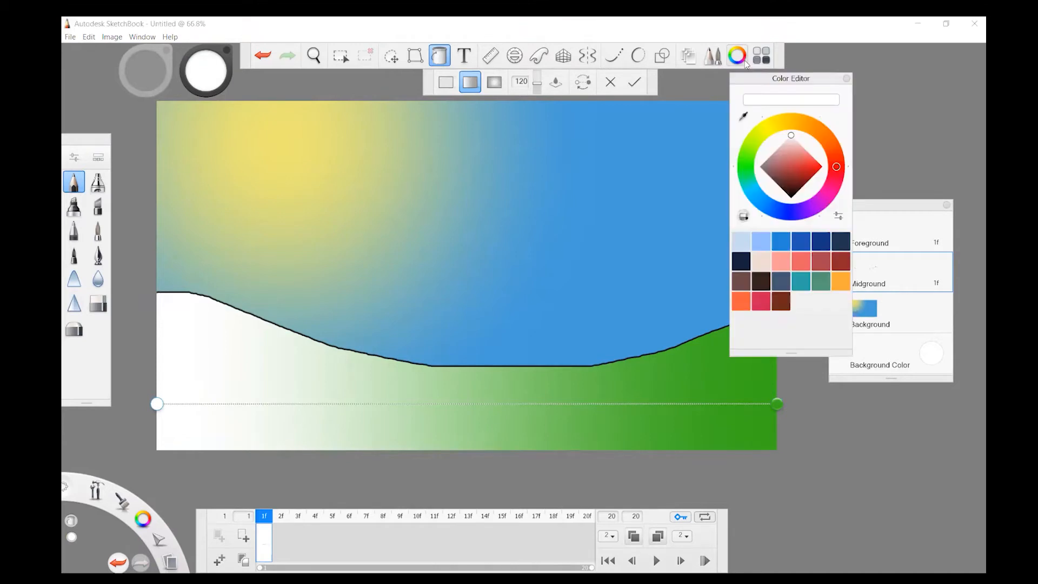
click(750, 154)
drag(795, 155, 794, 184)
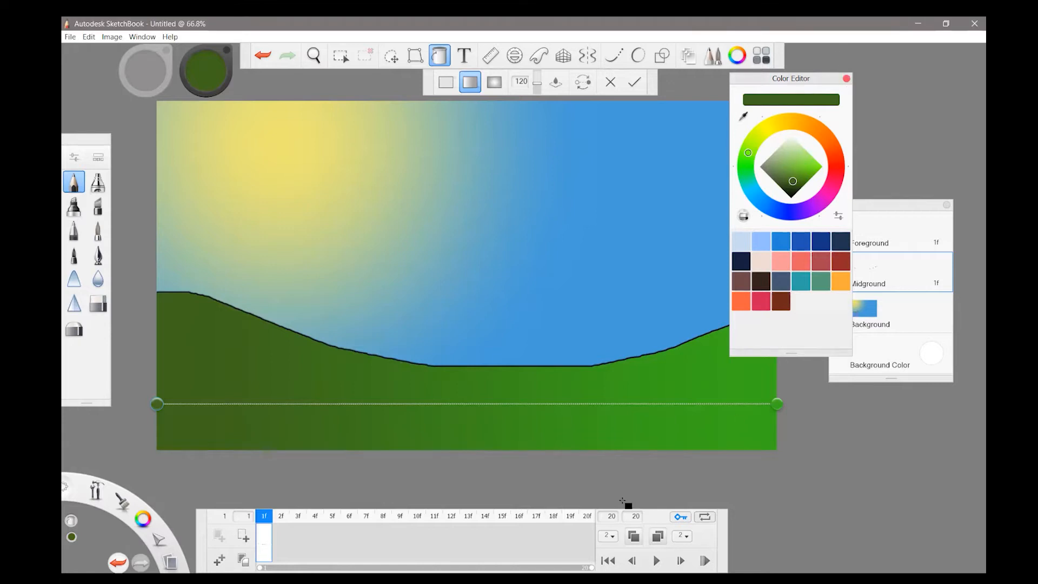
Move the gradient's medium green end to just above the left hill's crest and apply the fill
click(847, 79)
drag(774, 407, 212, 279)
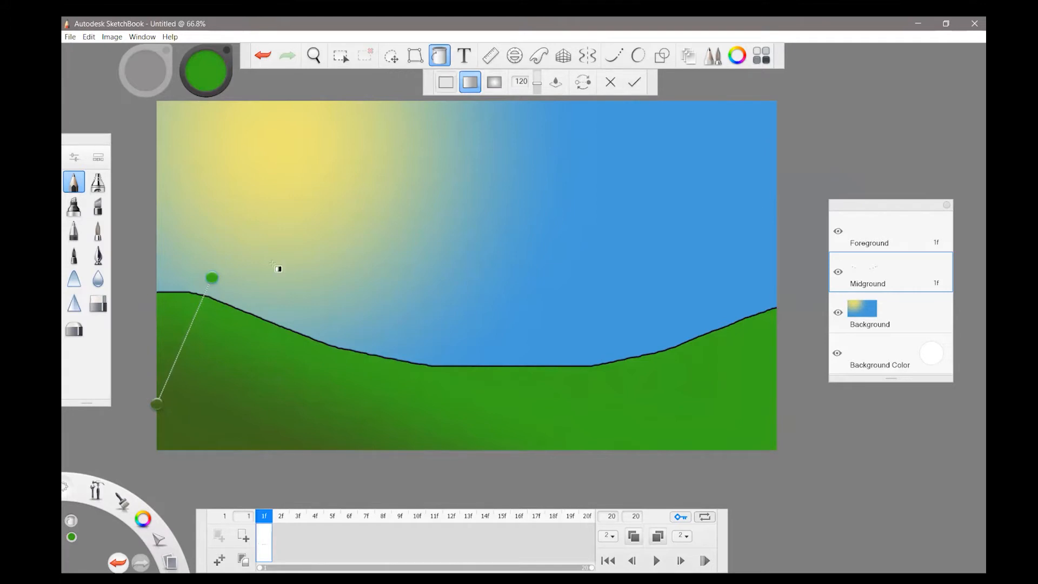
click(635, 84)
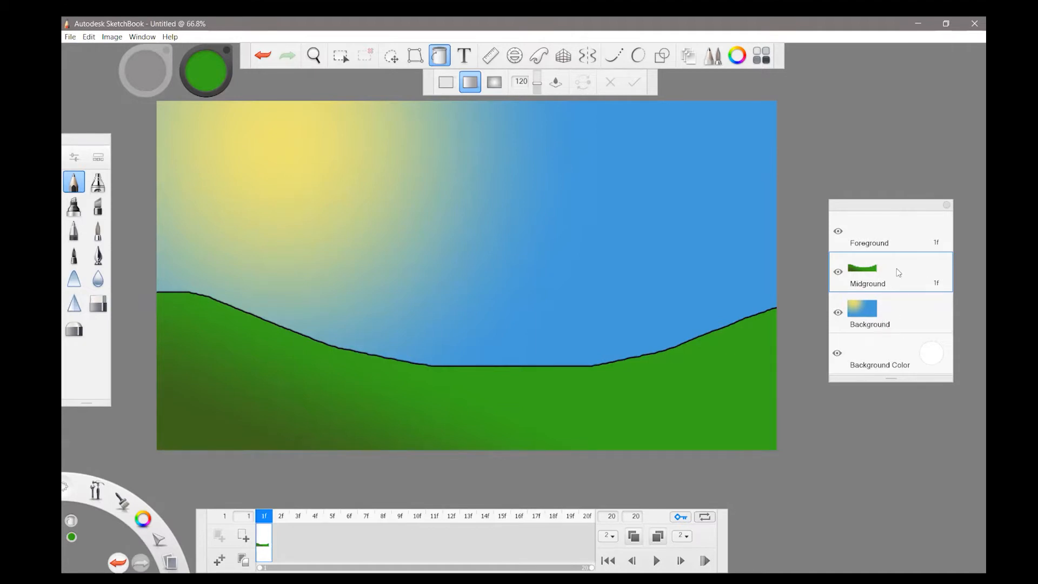
Draw a black pencil tree on the flat middle of the hill line, with a flared trunk, a spiky crown and a small star inside it
click(75, 182)
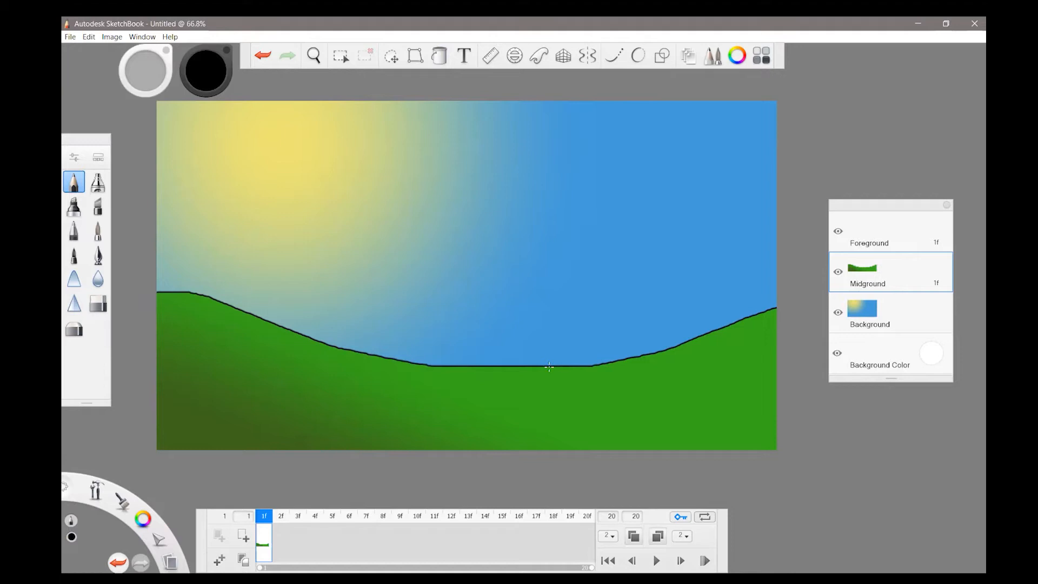
mouse_move(550, 364)
mouse_down()
mouse_move(558, 277)
mouse_move(541, 309)
mouse_move(541, 274)
mouse_move(512, 284)
mouse_move(528, 254)
mouse_move(492, 257)
mouse_move(534, 239)
mouse_move(517, 213)
mouse_move(562, 232)
mouse_move(573, 211)
mouse_move(573, 232)
mouse_move(591, 227)
mouse_move(582, 248)
mouse_move(628, 243)
mouse_move(587, 263)
mouse_move(607, 275)
mouse_move(578, 273)
mouse_move(584, 292)
mouse_move(556, 278)
mouse_move(577, 289)
mouse_move(584, 369)
mouse_up()
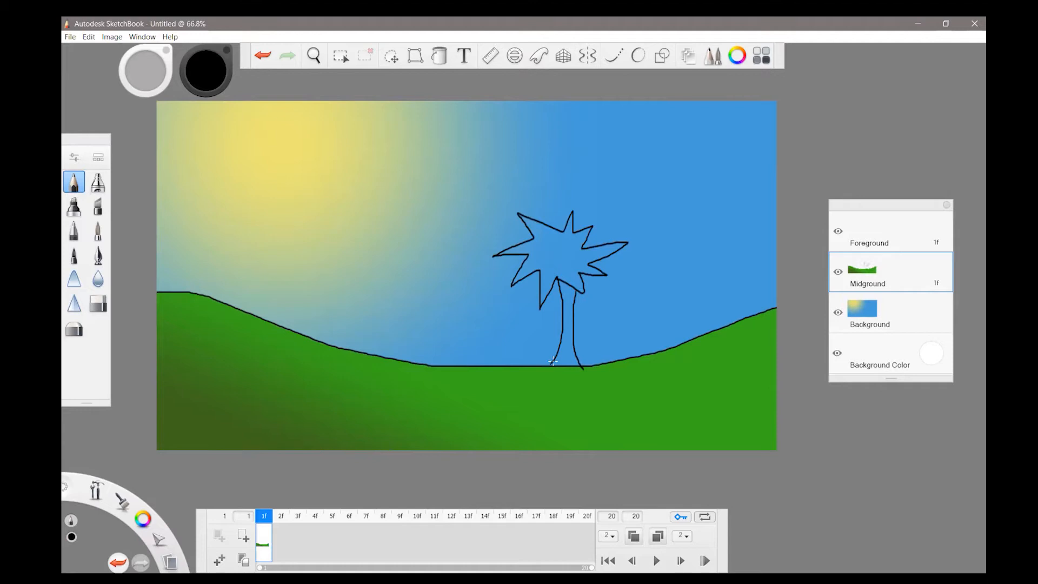
drag(551, 362, 545, 371)
mouse_move(547, 251)
mouse_down()
mouse_move(568, 274)
mouse_move(585, 262)
mouse_move(572, 258)
mouse_move(578, 246)
mouse_move(540, 255)
mouse_up()
click(269, 56)
mouse_move(551, 245)
mouse_down()
mouse_move(568, 271)
mouse_move(569, 259)
mouse_move(580, 259)
mouse_move(569, 252)
mouse_move(575, 242)
mouse_move(551, 245)
mouse_up()
Fill the tree trunk with a linear gradient using dark reddish brown as the right-hand colour
click(469, 86)
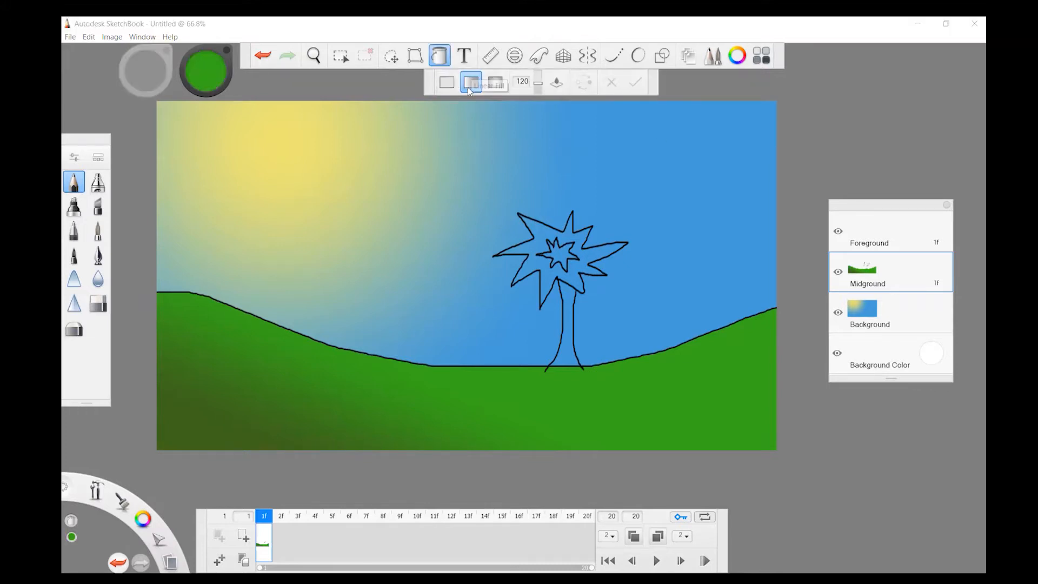
click(736, 56)
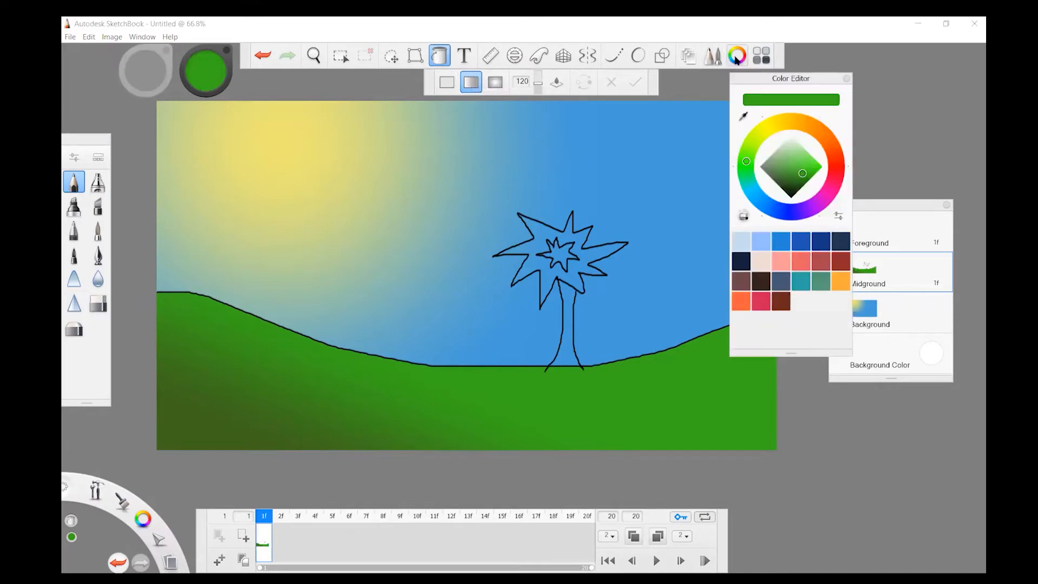
click(782, 302)
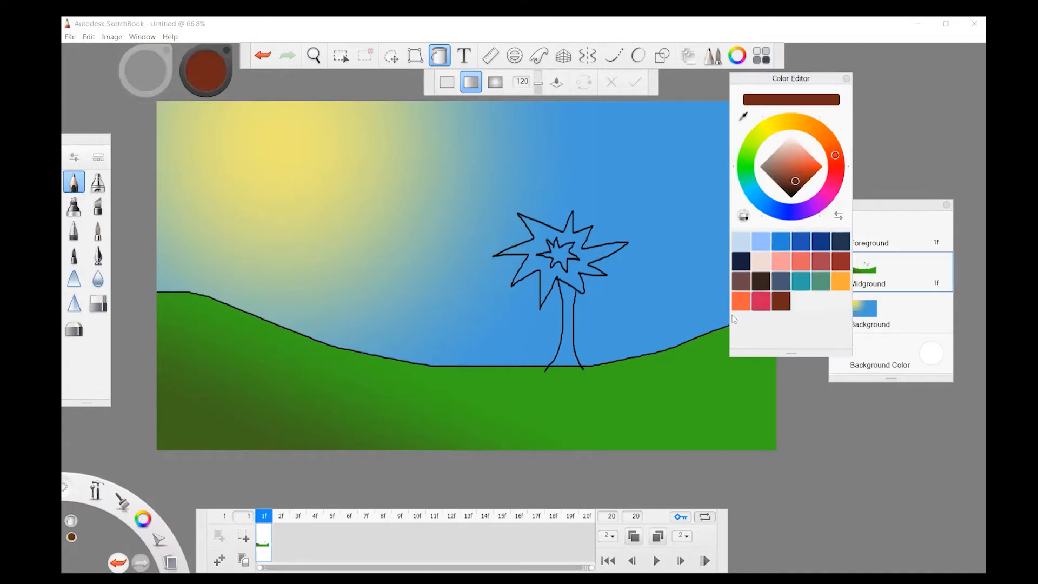
click(567, 357)
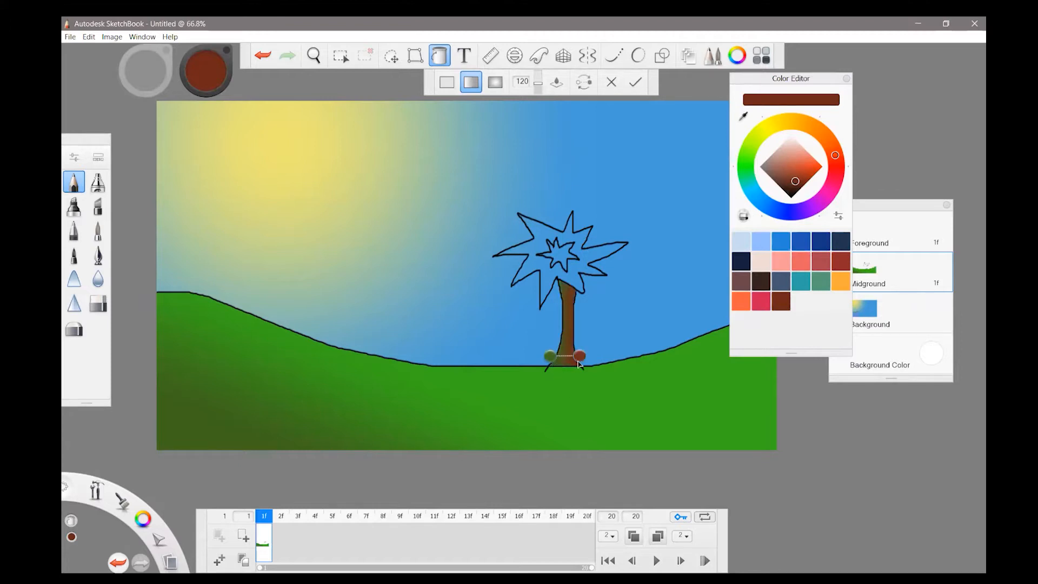
Recolour the trunk gradient's left end a lighter brick red and apply the fill
click(549, 357)
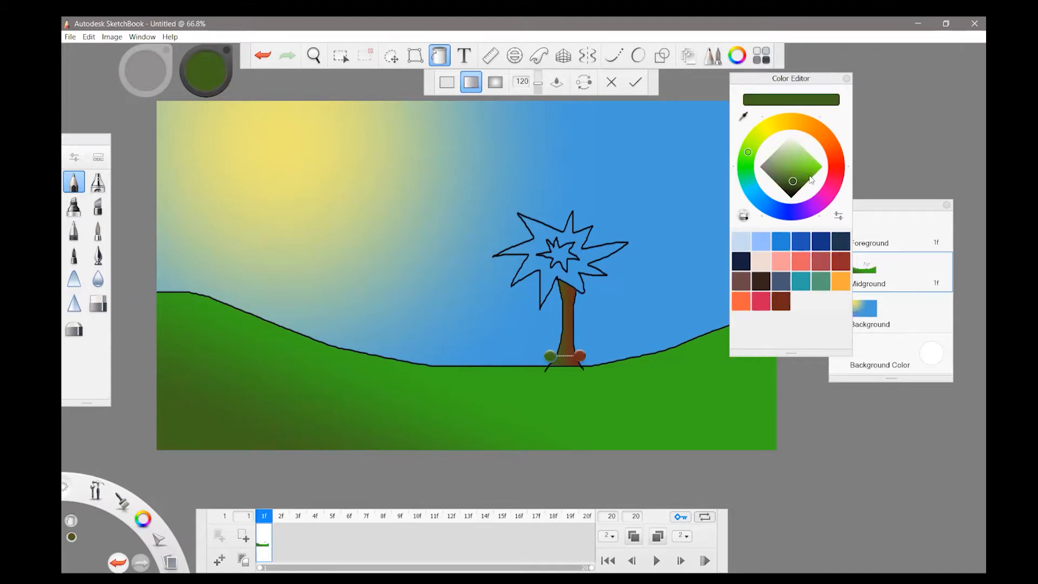
mouse_move(832, 170)
mouse_down()
mouse_move(835, 158)
mouse_move(796, 180)
mouse_move(806, 169)
mouse_move(786, 183)
mouse_move(797, 194)
mouse_move(802, 172)
mouse_move(787, 165)
mouse_up()
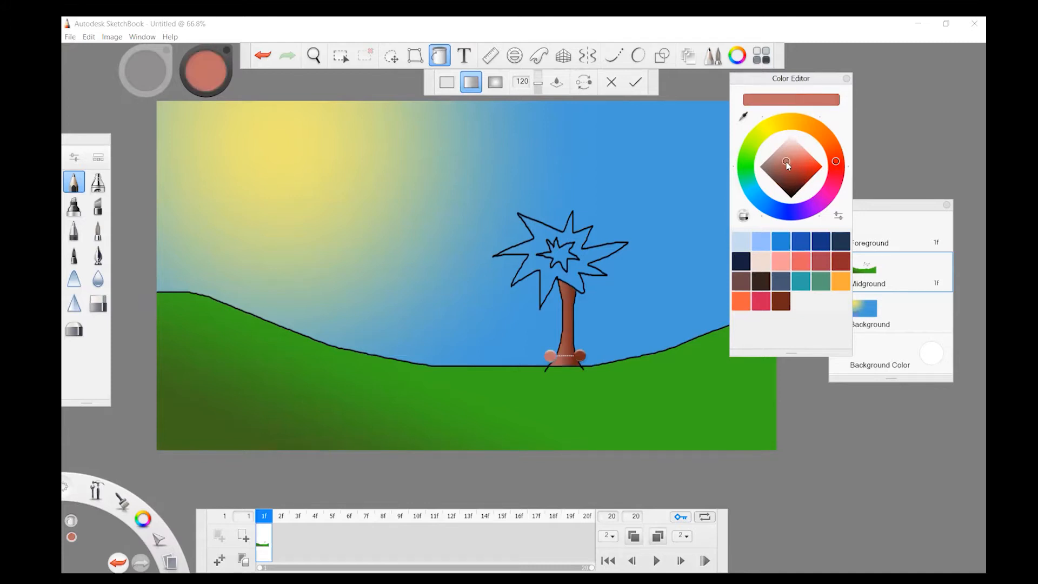
mouse_move(787, 165)
mouse_down()
mouse_move(799, 167)
mouse_move(791, 172)
mouse_up()
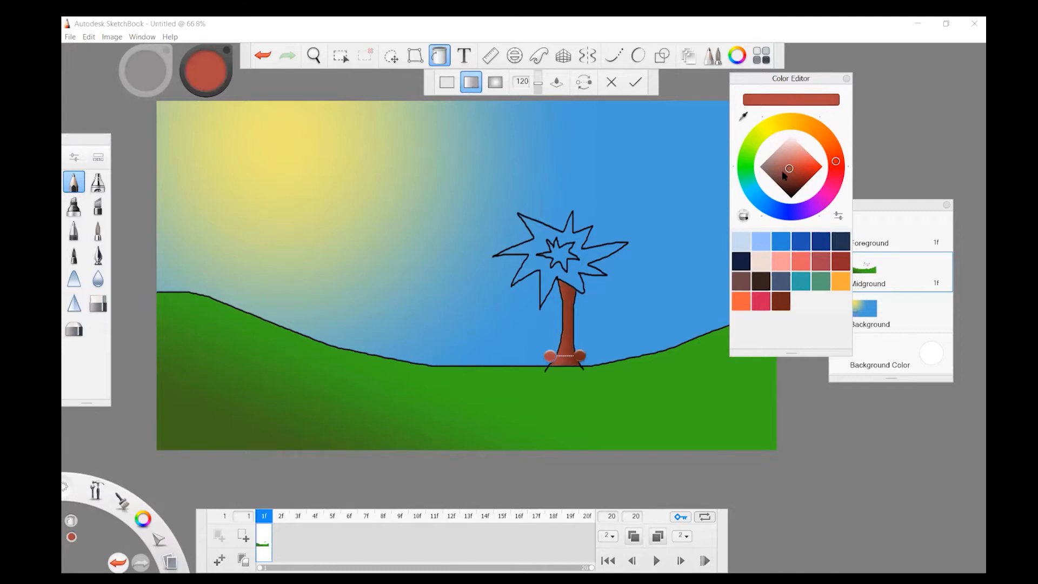
click(846, 80)
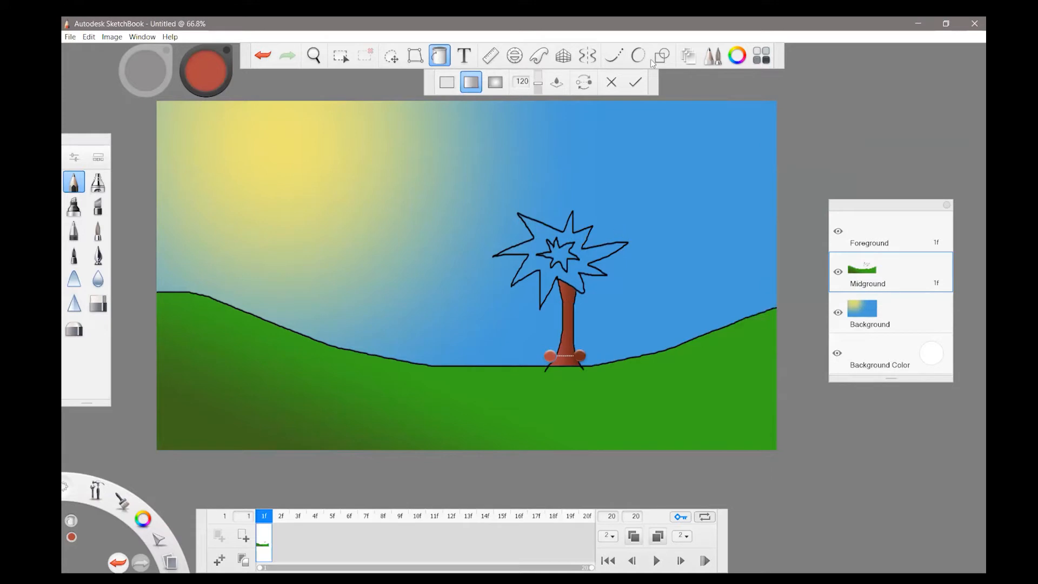
click(634, 86)
Fill the small star inside the tree's crown with a linear gradient using bright green as the right-hand colour
click(442, 58)
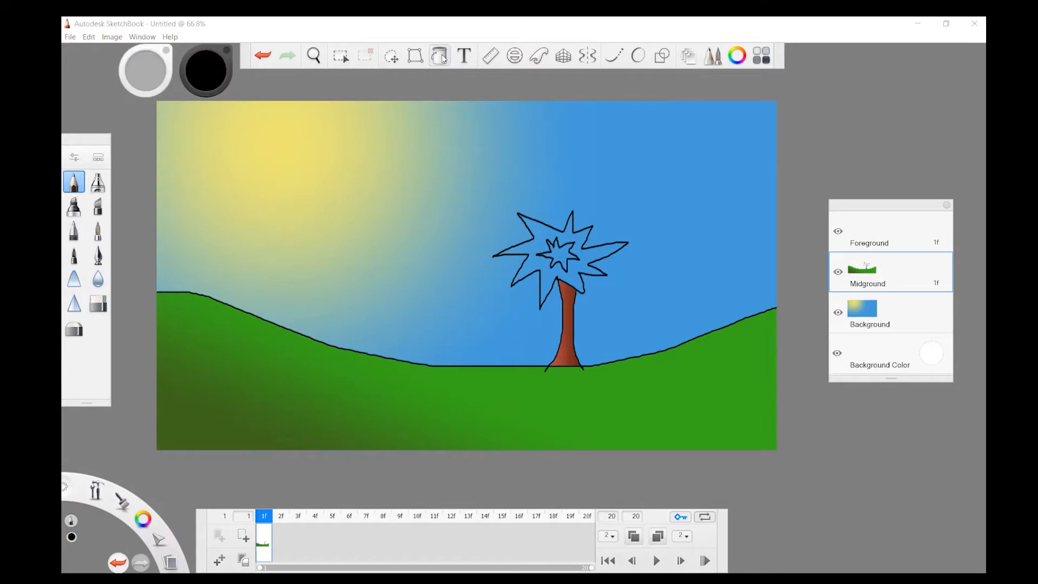
click(443, 57)
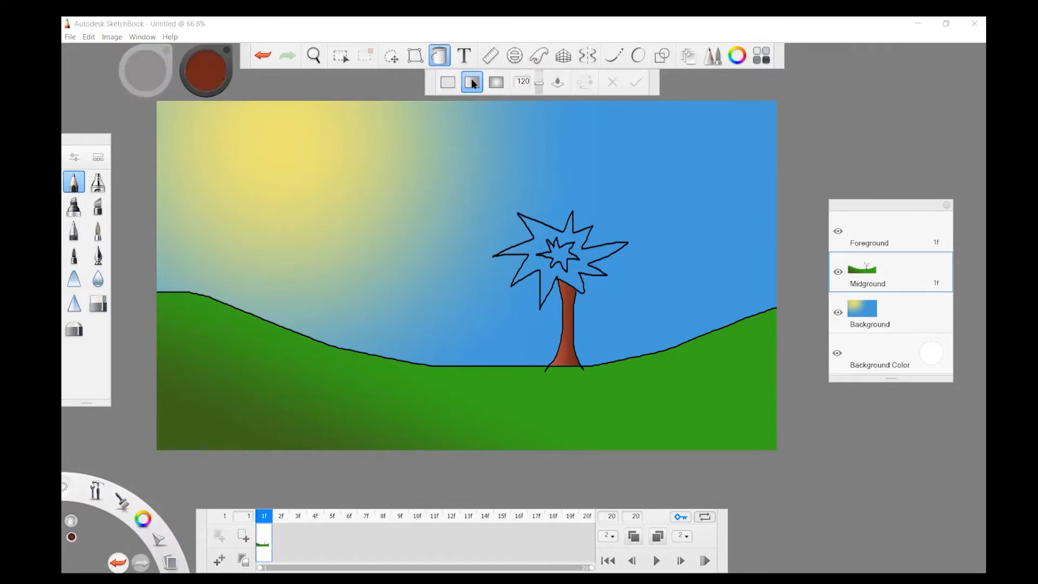
click(736, 56)
click(750, 161)
click(817, 166)
drag(816, 169, 814, 171)
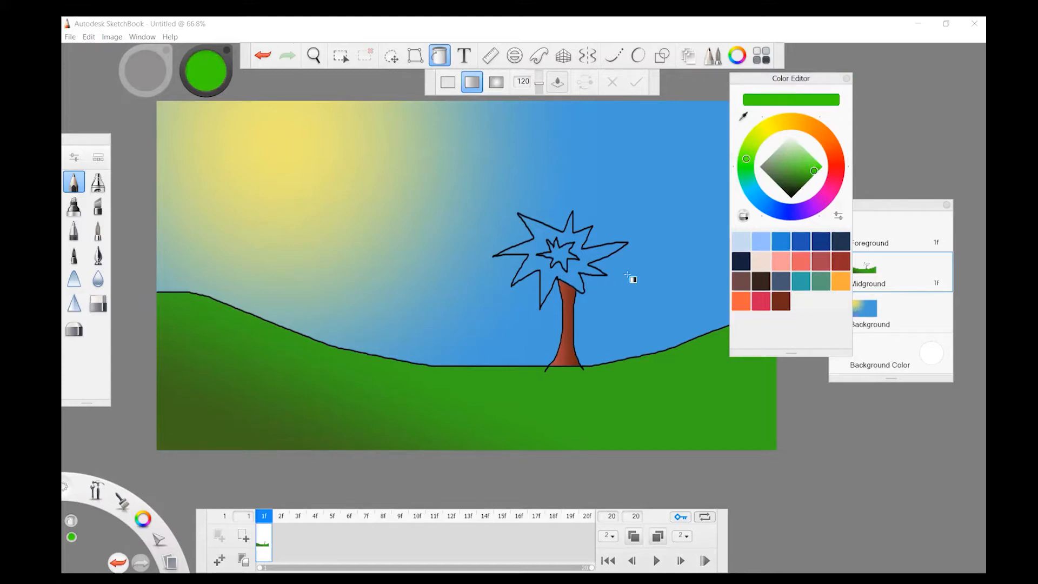
click(560, 258)
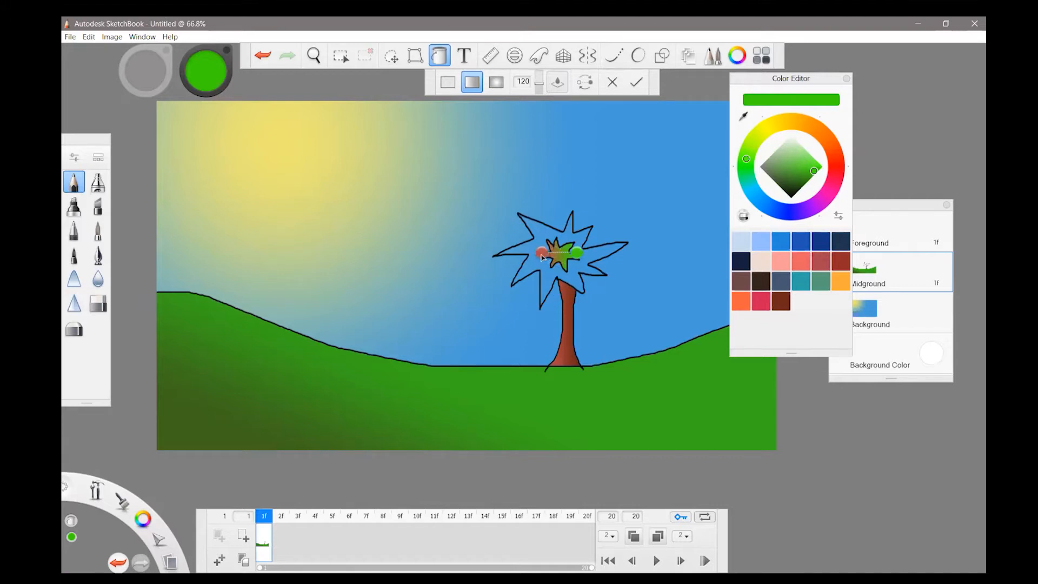
Recolour the left end of the small star's gradient a vivid bright green
click(541, 254)
drag(751, 152, 751, 165)
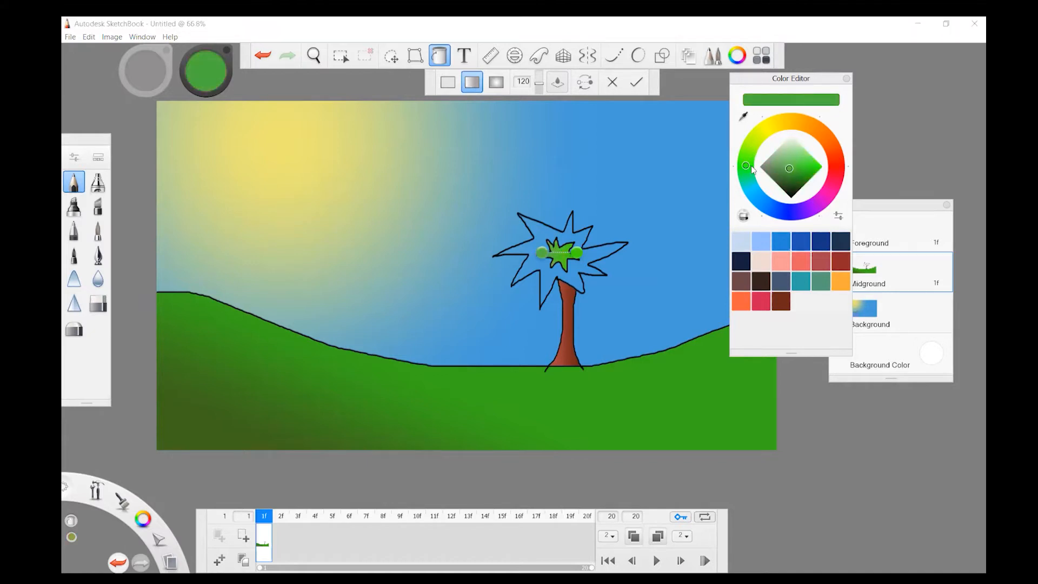
click(791, 173)
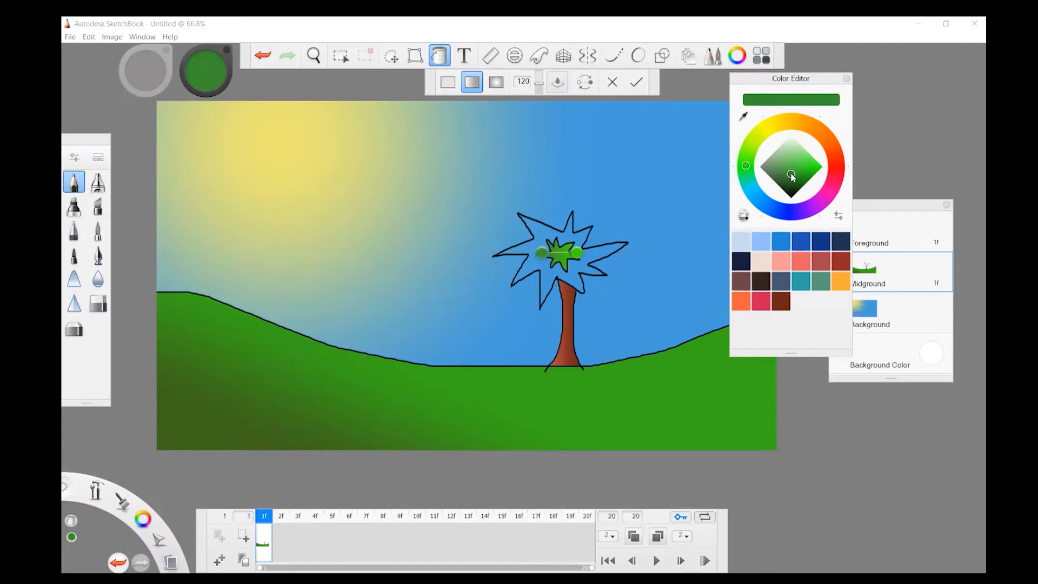
drag(792, 175, 820, 169)
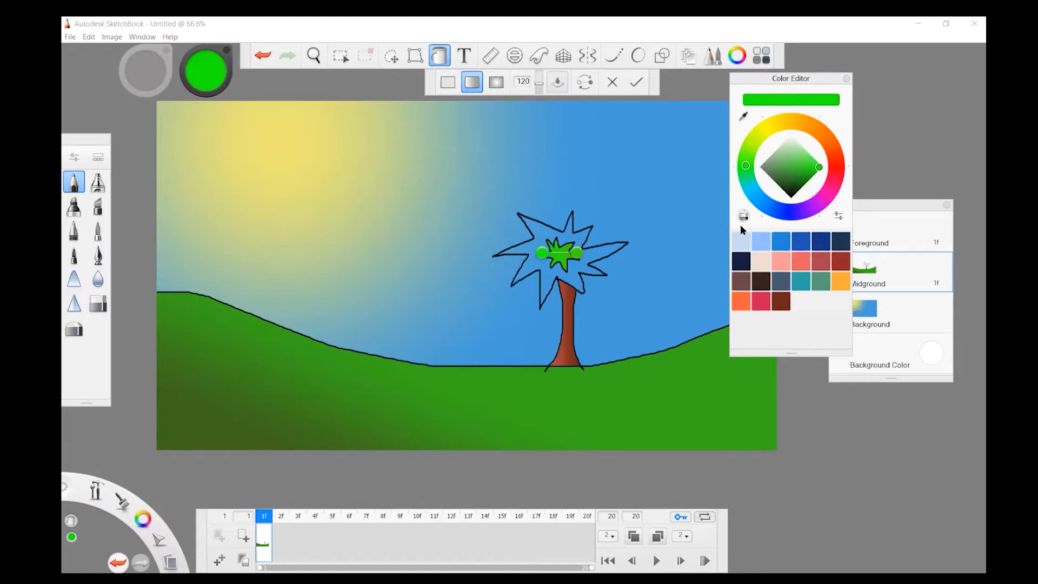
Recolour the right end of the small star's gradient a dark greyish green and apply the fill
click(575, 253)
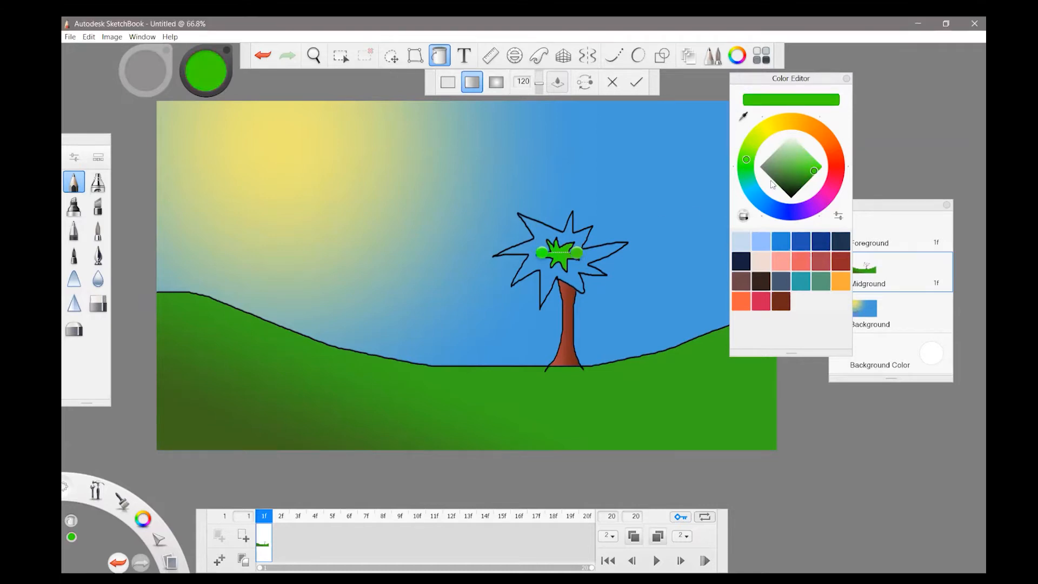
drag(797, 181, 780, 181)
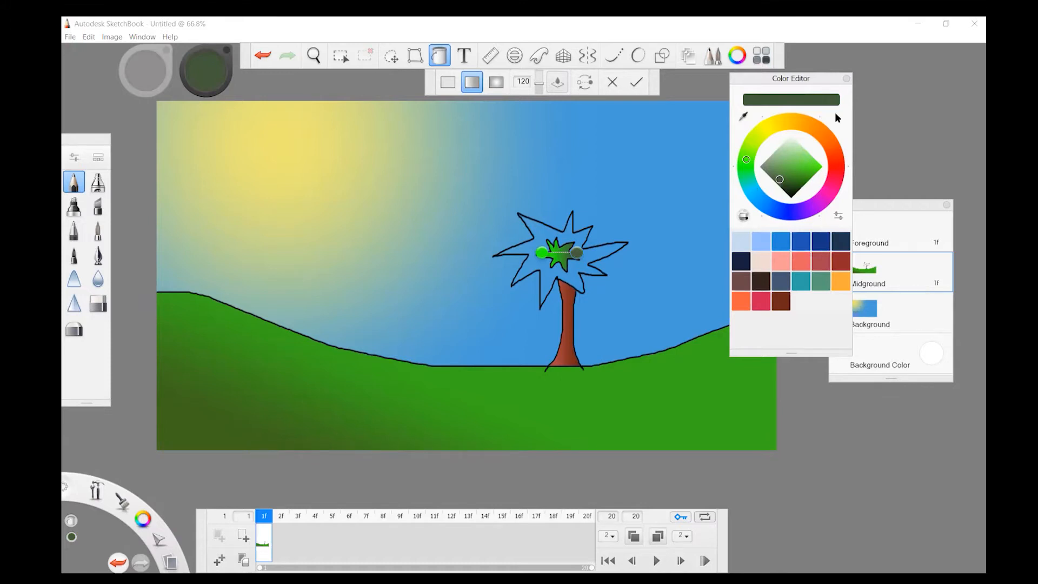
click(846, 78)
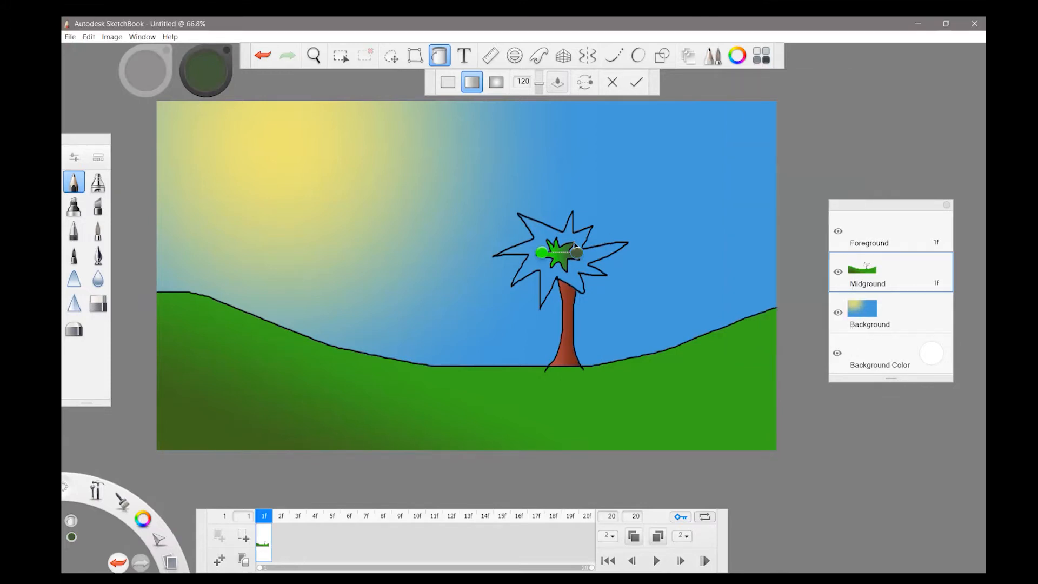
click(636, 83)
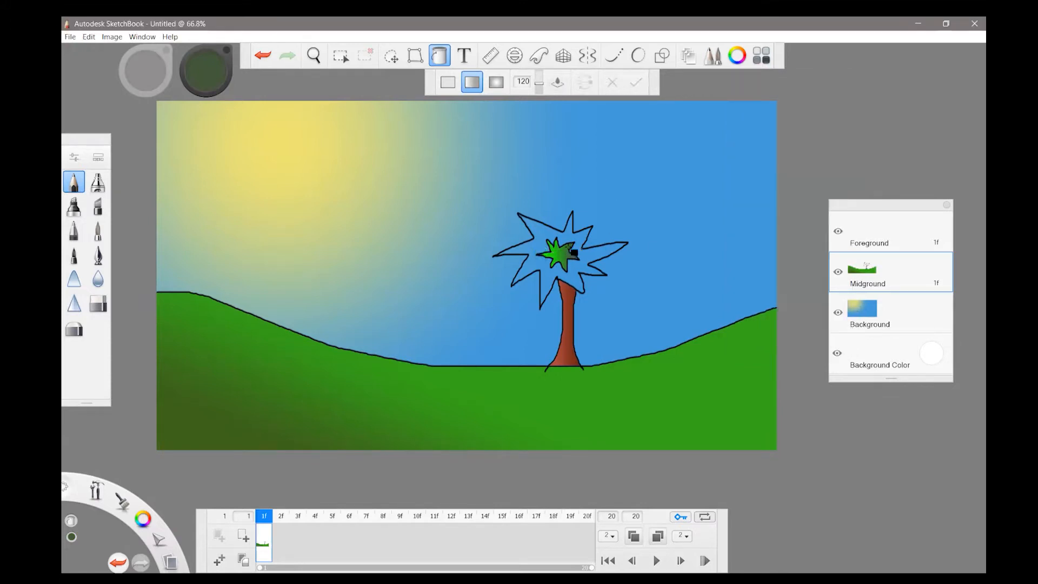
Fill the tree's spiky crown with the green linear gradient slanting down toward the trunk, apply it, and return to the pencil
click(539, 248)
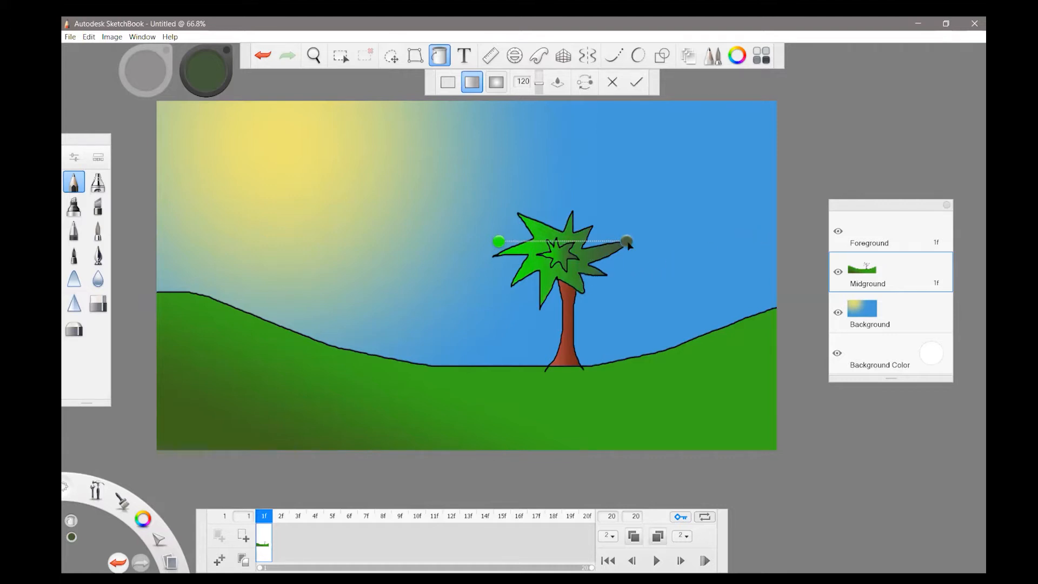
drag(627, 242, 596, 301)
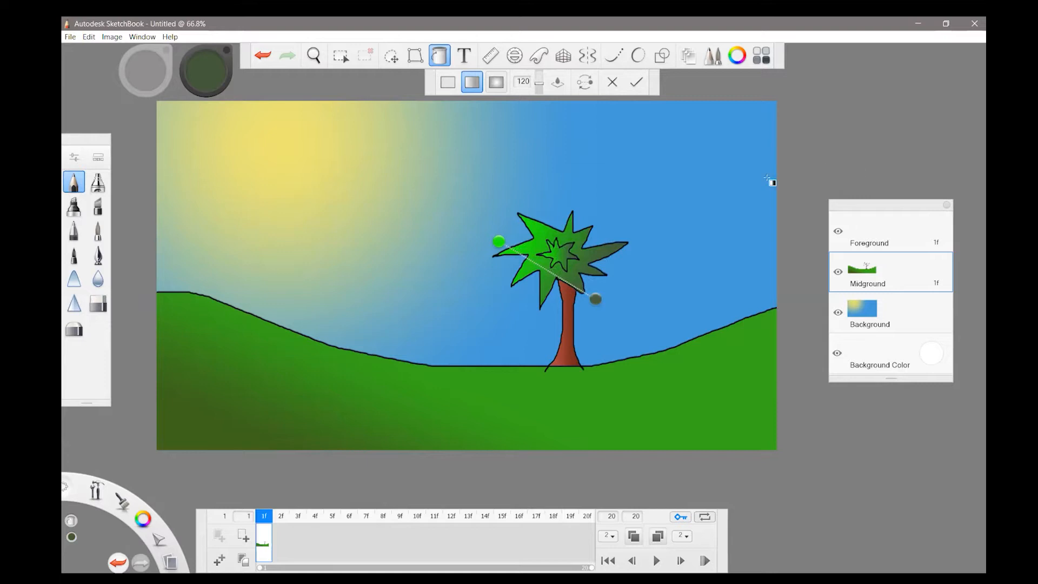
click(638, 83)
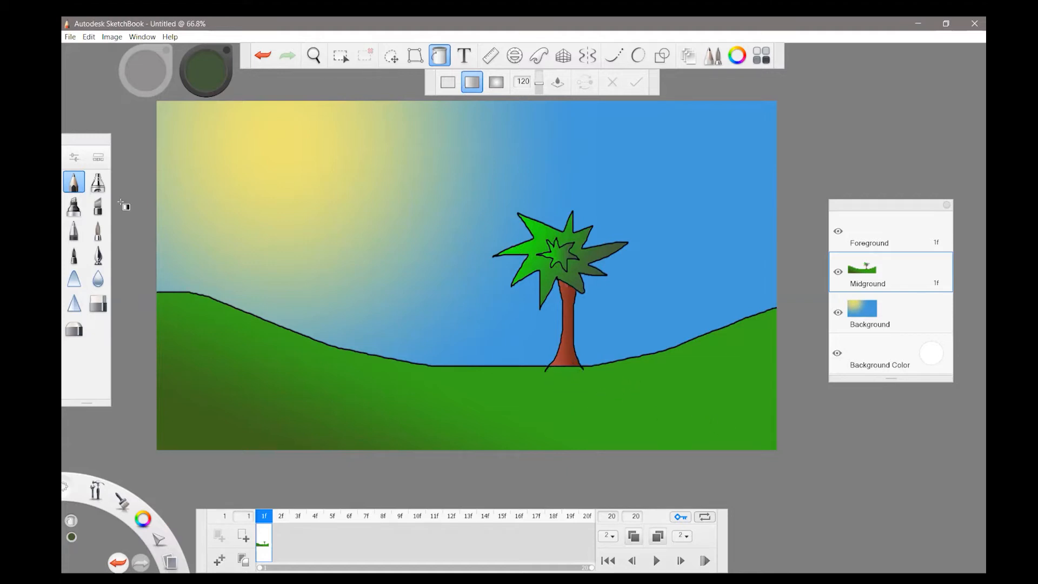
click(75, 186)
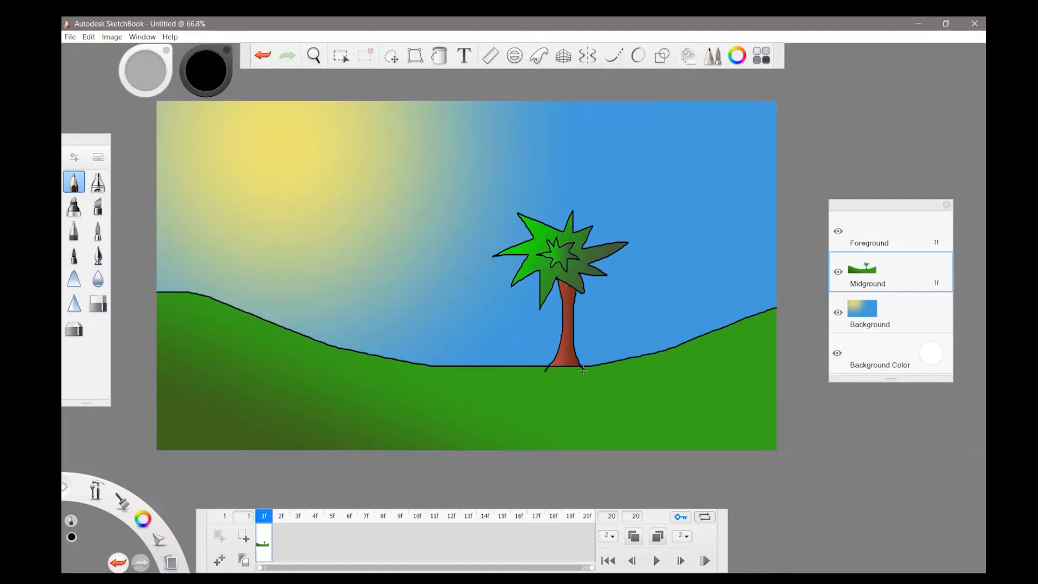
mouse_move(582, 368)
mouse_down()
mouse_move(664, 374)
mouse_move(723, 359)
mouse_move(723, 376)
mouse_move(747, 371)
mouse_move(727, 397)
mouse_move(762, 401)
mouse_move(721, 430)
mouse_move(745, 437)
mouse_move(712, 437)
mouse_move(714, 448)
mouse_move(690, 429)
mouse_move(682, 440)
mouse_move(666, 426)
mouse_move(642, 438)
mouse_move(629, 417)
mouse_move(651, 396)
mouse_move(545, 369)
mouse_up()
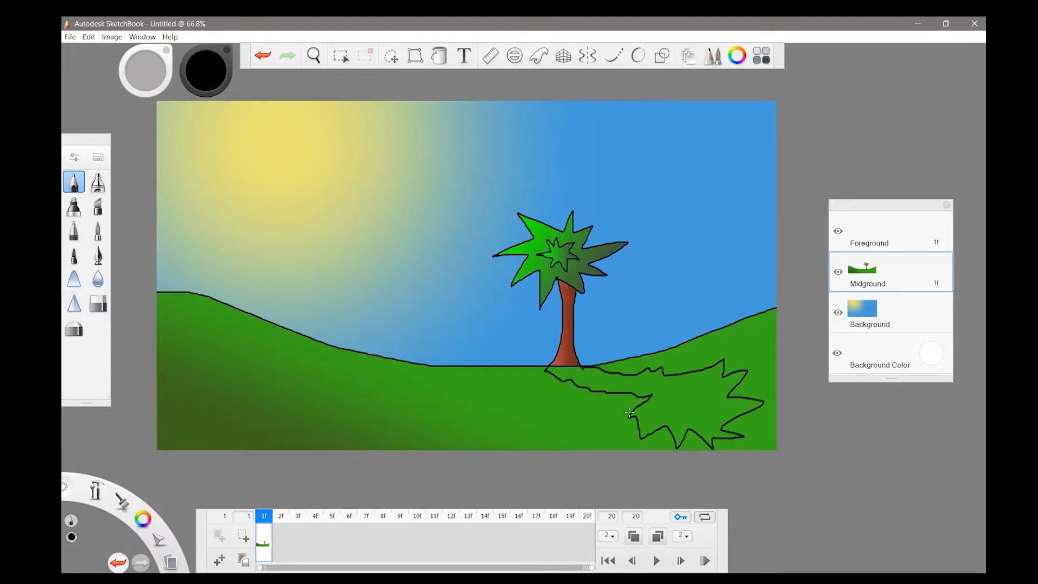
mouse_move(652, 395)
mouse_down()
mouse_move(603, 411)
mouse_move(648, 411)
mouse_move(616, 432)
mouse_move(671, 424)
mouse_move(653, 447)
mouse_move(680, 431)
mouse_move(690, 449)
mouse_up()
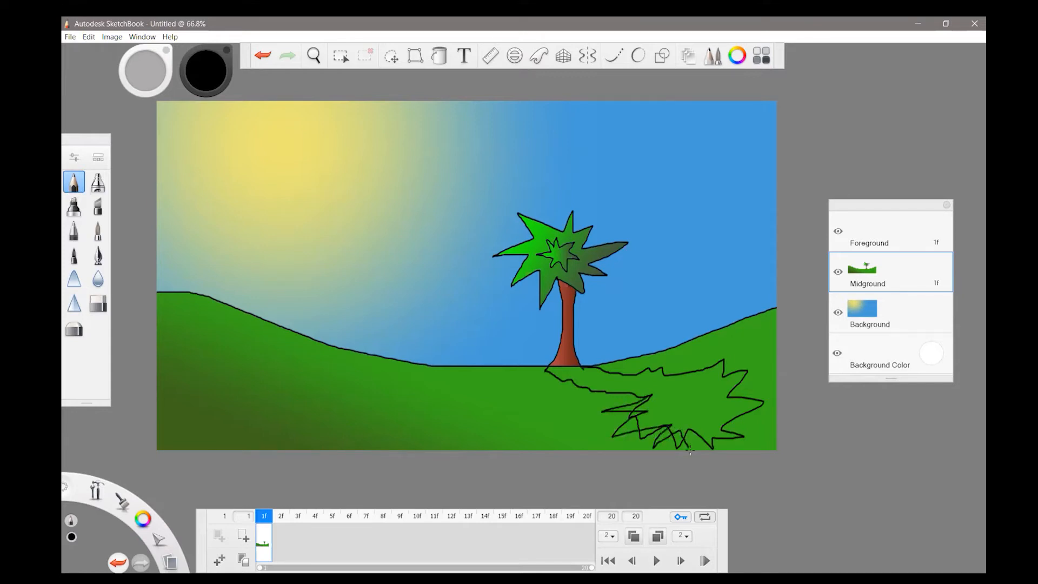
click(262, 58)
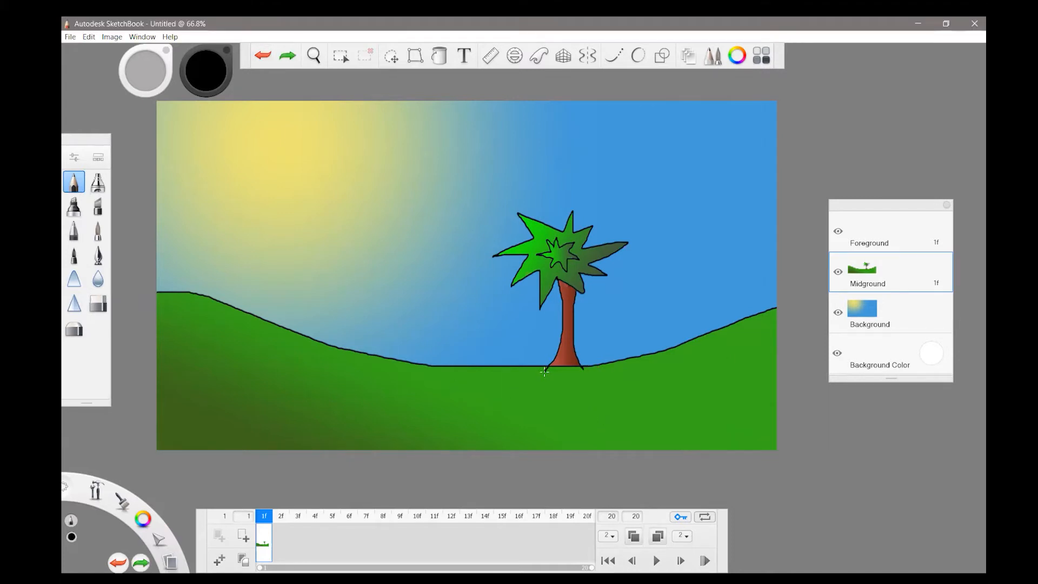
Outline the tree's cast shadow with a spiky crown on the grass below the trunk and fill it with solid-looking near-black green
mouse_move(544, 370)
mouse_down()
mouse_move(612, 422)
mouse_move(580, 423)
mouse_move(617, 435)
mouse_move(584, 447)
mouse_move(644, 444)
mouse_move(644, 454)
mouse_move(674, 441)
mouse_move(704, 455)
mouse_move(703, 436)
mouse_move(755, 426)
mouse_move(711, 425)
mouse_move(740, 405)
mouse_move(680, 413)
mouse_move(688, 388)
mouse_move(655, 413)
mouse_move(646, 392)
mouse_move(613, 410)
mouse_move(579, 370)
mouse_up()
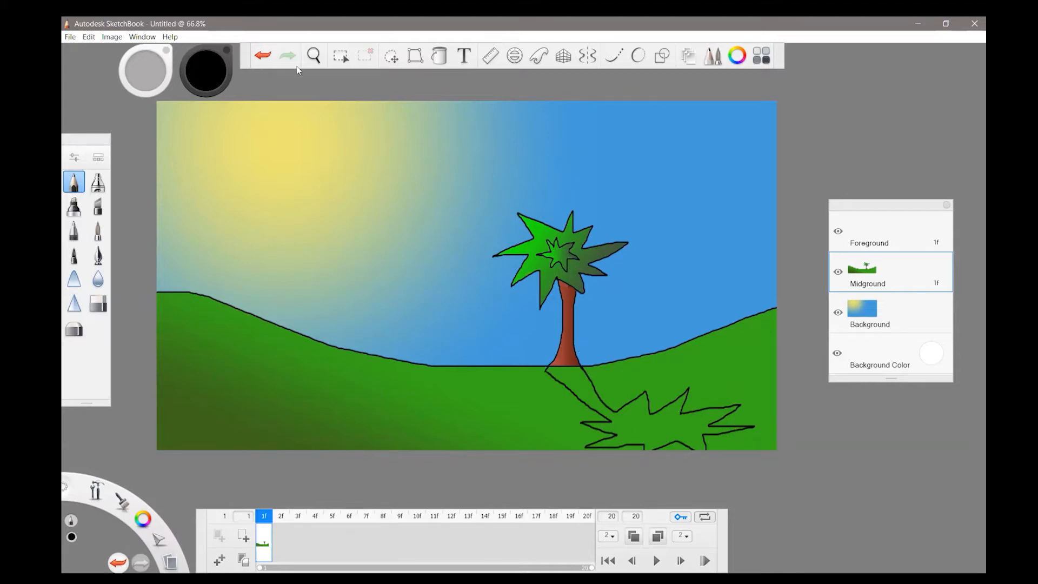
click(438, 56)
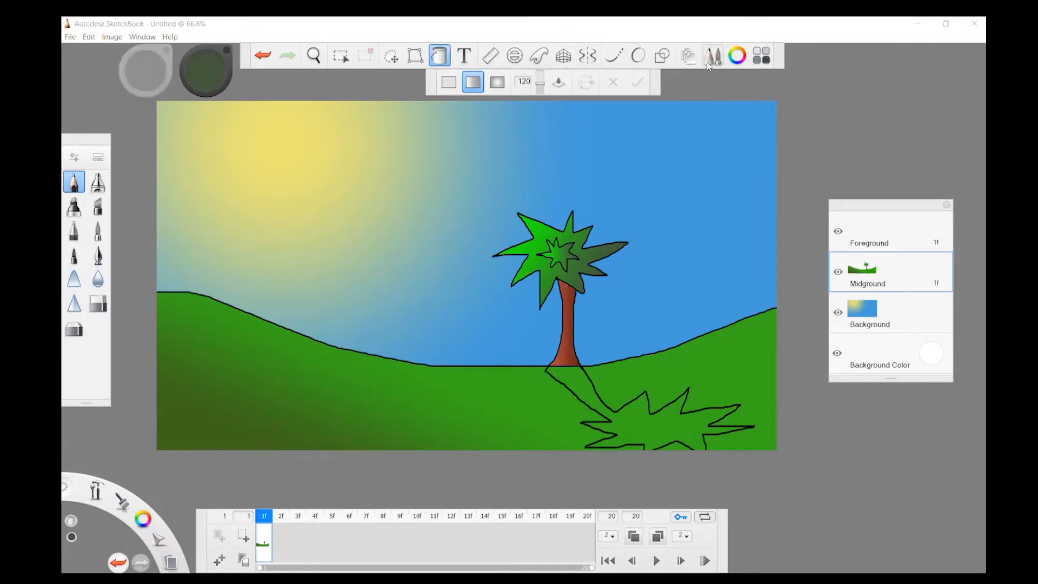
click(738, 56)
click(789, 193)
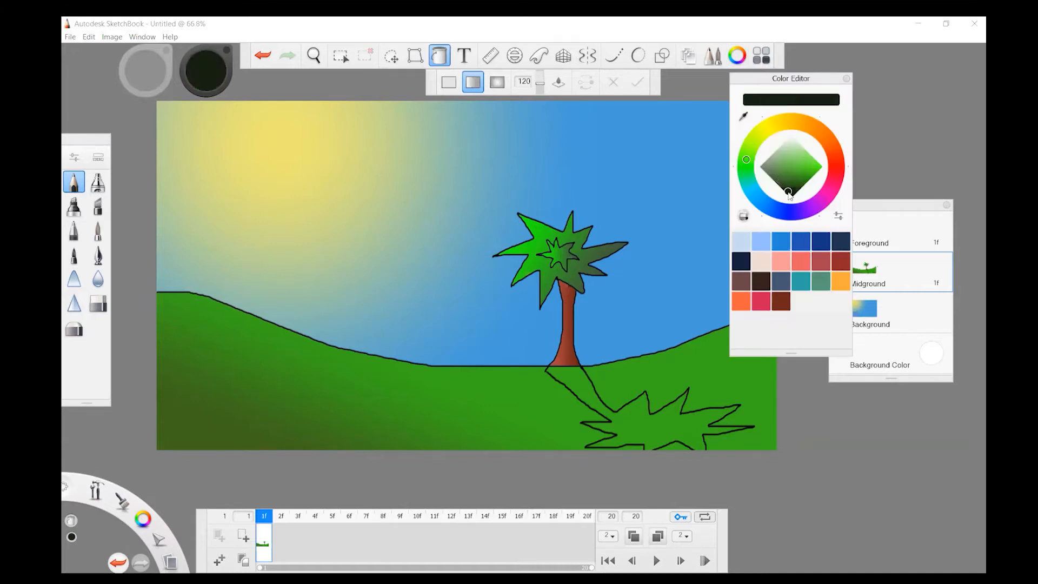
click(673, 429)
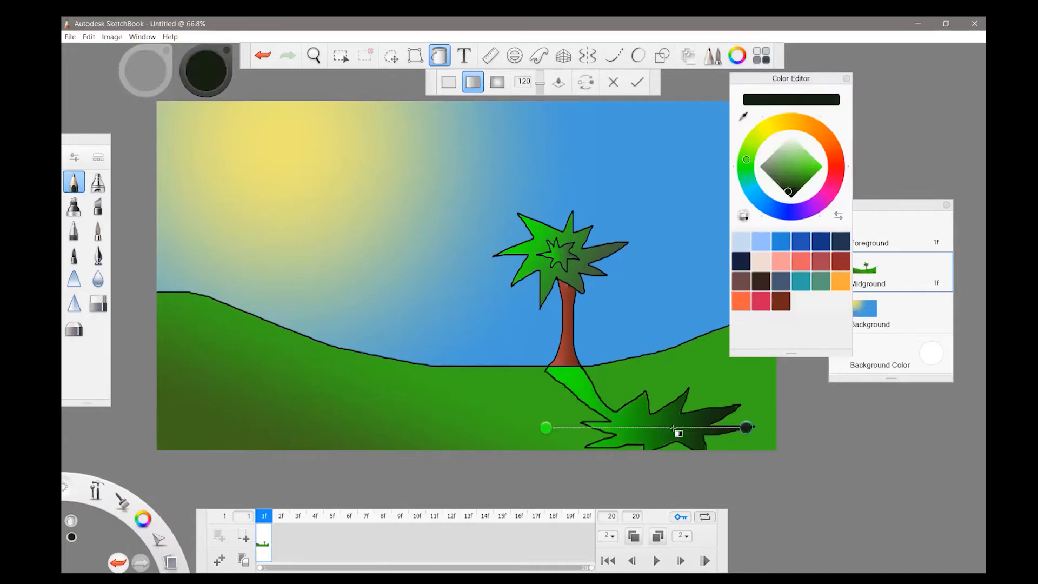
drag(746, 431, 574, 412)
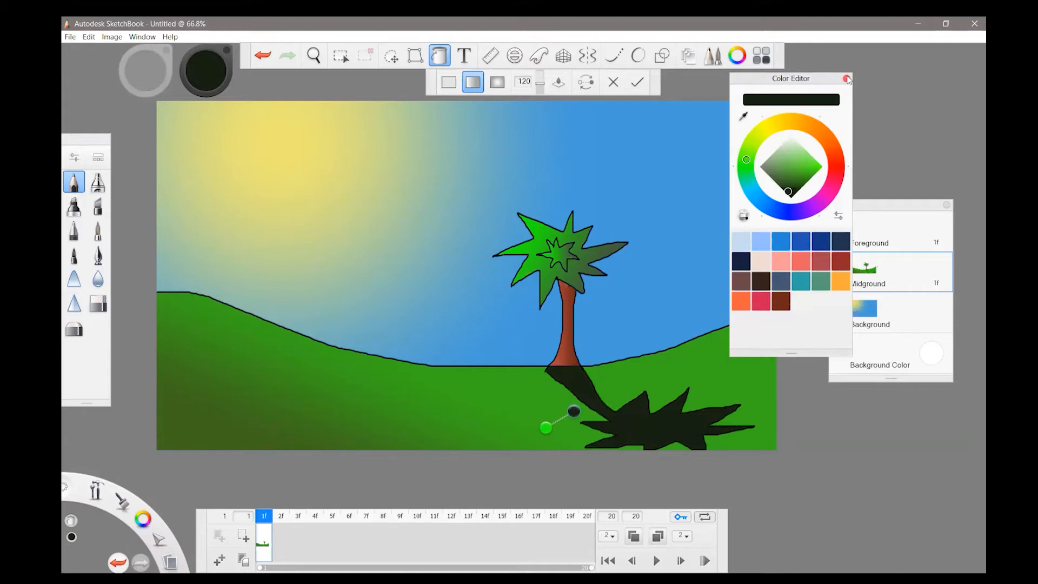
click(847, 79)
click(635, 83)
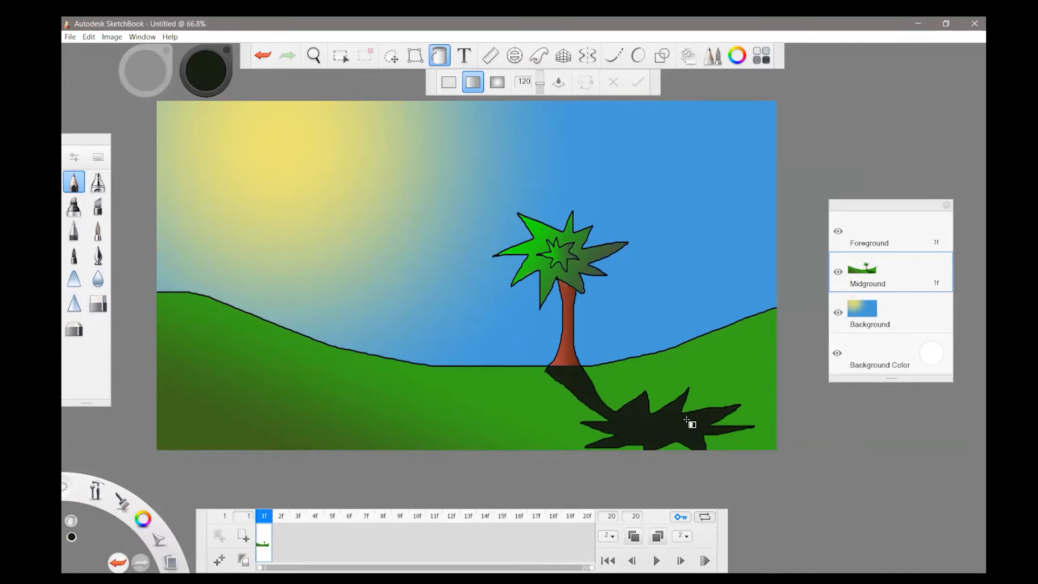
Make the Foreground layer active and add a second frame to the animation
click(623, 547)
click(899, 236)
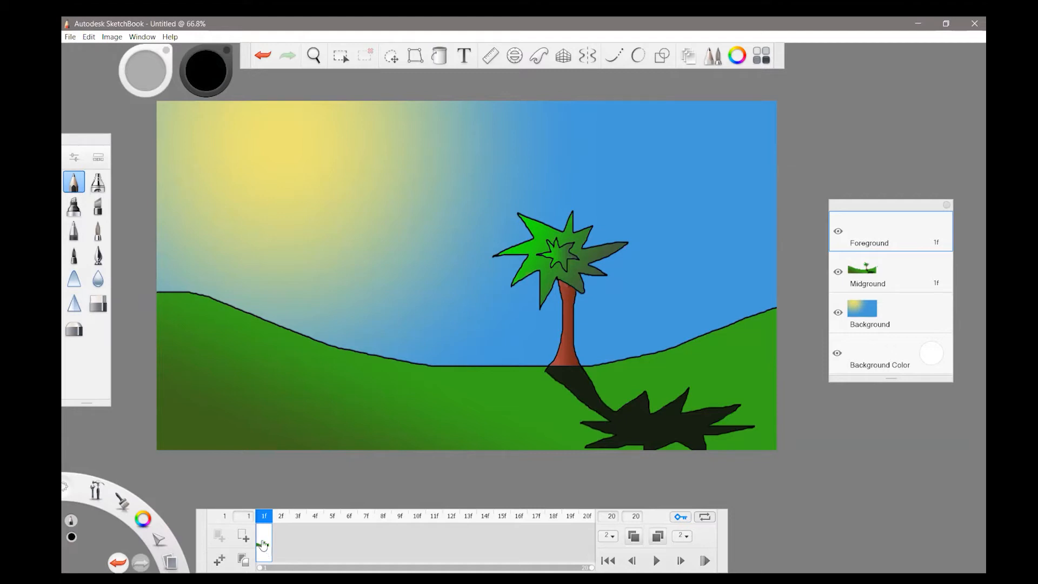
click(219, 560)
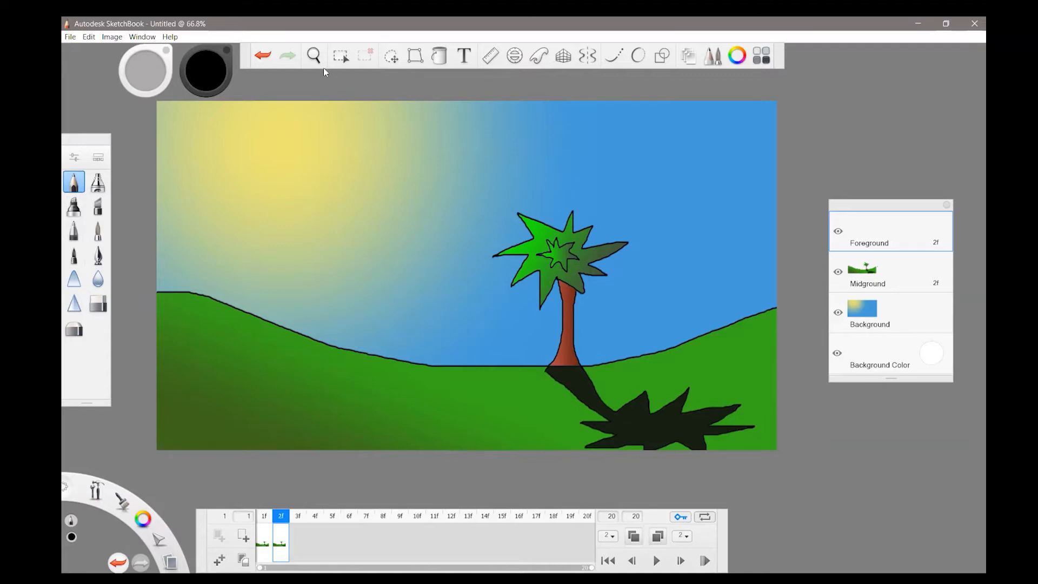
Draw a black pencil outline of a flying bird with spread wings and a tail in the sky's upper right corner on frame 2
key(space)
drag(737, 200, 742, 227)
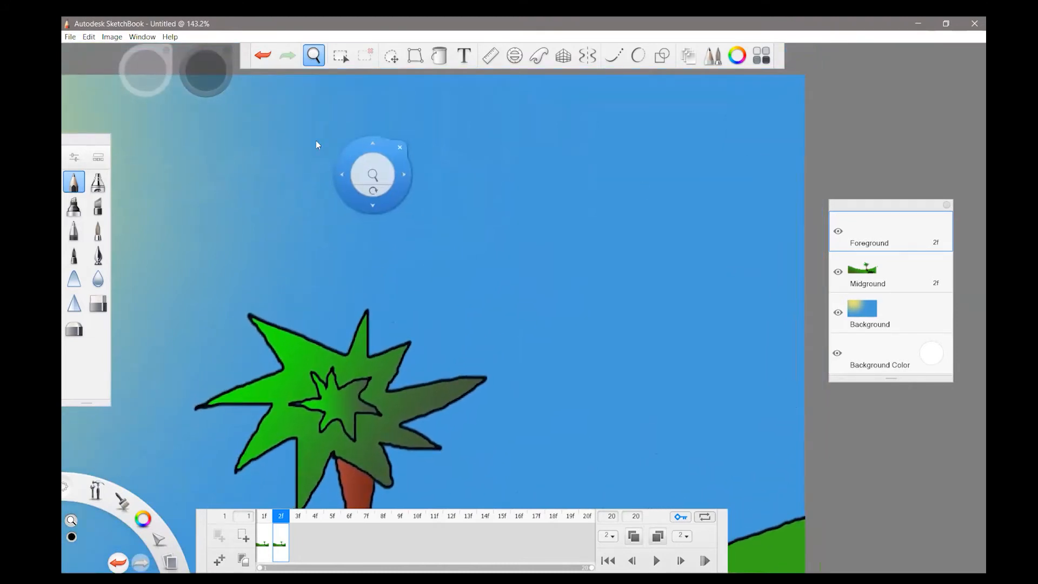
click(74, 187)
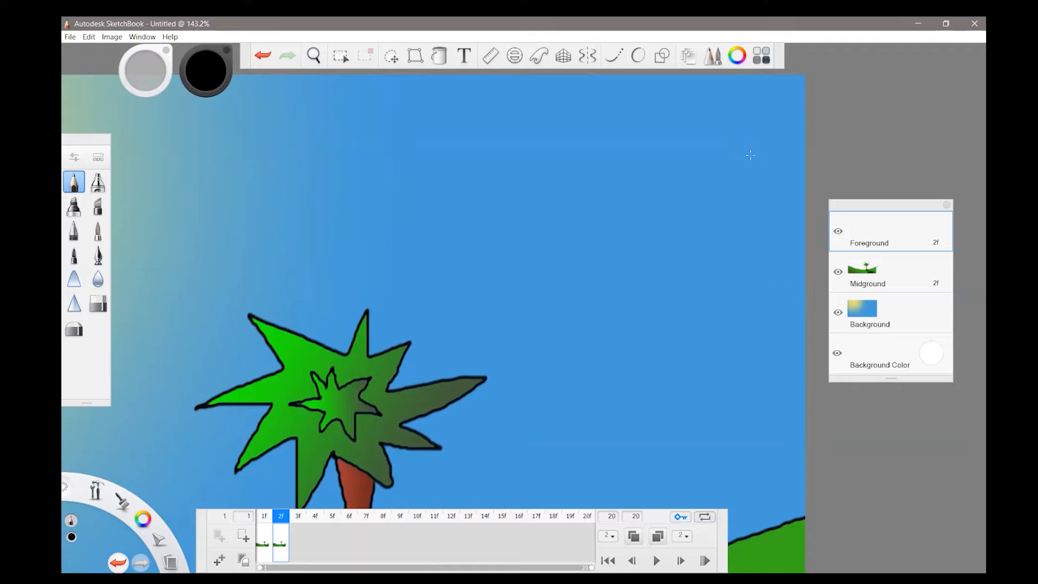
mouse_move(749, 151)
mouse_down()
mouse_move(696, 128)
mouse_move(706, 147)
mouse_move(741, 160)
mouse_move(723, 173)
mouse_move(725, 186)
mouse_move(738, 188)
mouse_move(750, 165)
mouse_move(783, 201)
mouse_move(797, 199)
mouse_move(795, 188)
mouse_up()
mouse_move(792, 188)
mouse_down()
mouse_move(759, 163)
mouse_move(784, 145)
mouse_move(768, 130)
mouse_move(750, 156)
mouse_move(757, 174)
mouse_up()
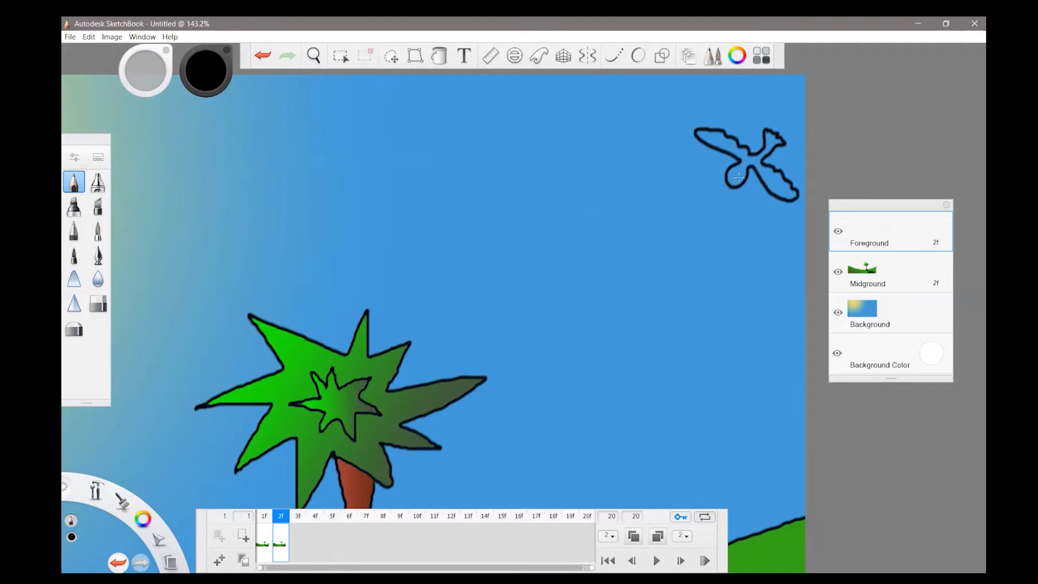
Add a dot eye and a small pointed beak to the bird, and undo the extra mark on its wing
click(738, 177)
drag(730, 188, 727, 193)
drag(733, 189, 728, 196)
click(723, 138)
click(264, 56)
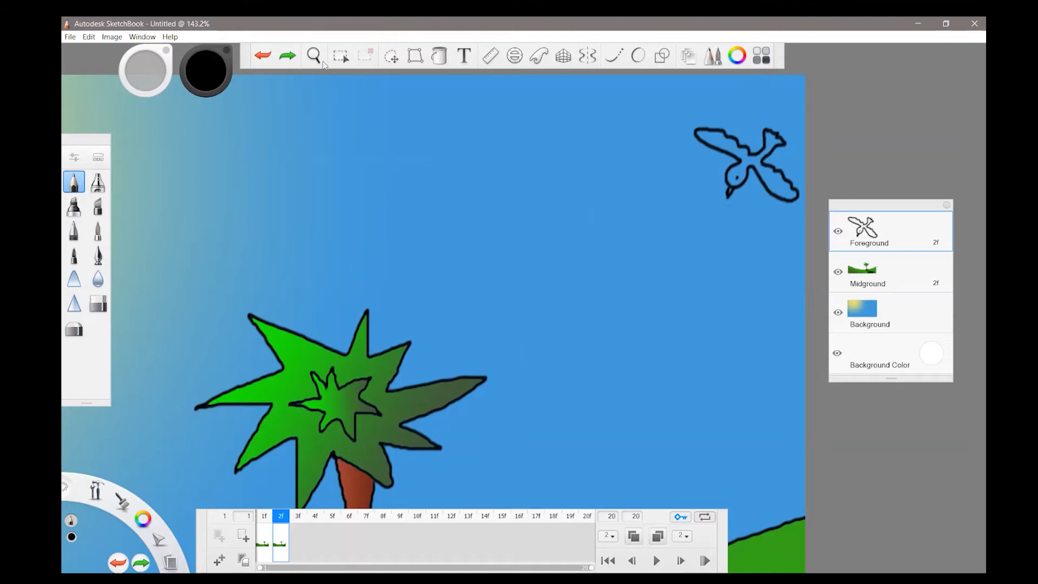
Fill the bird's body with a linear gradient using pale greyish green as the right-hand colour
click(314, 56)
drag(747, 179, 621, 307)
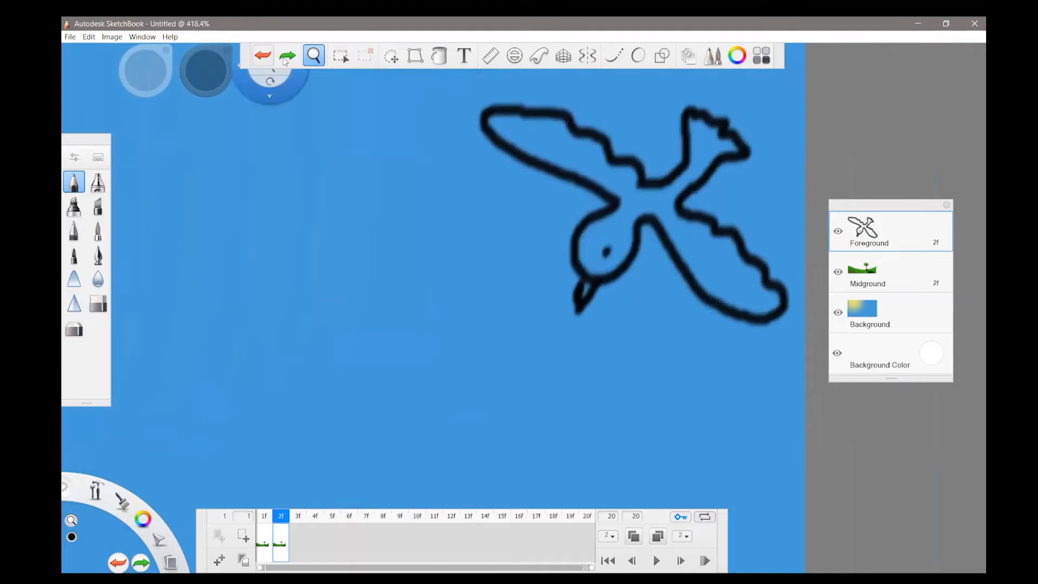
click(438, 56)
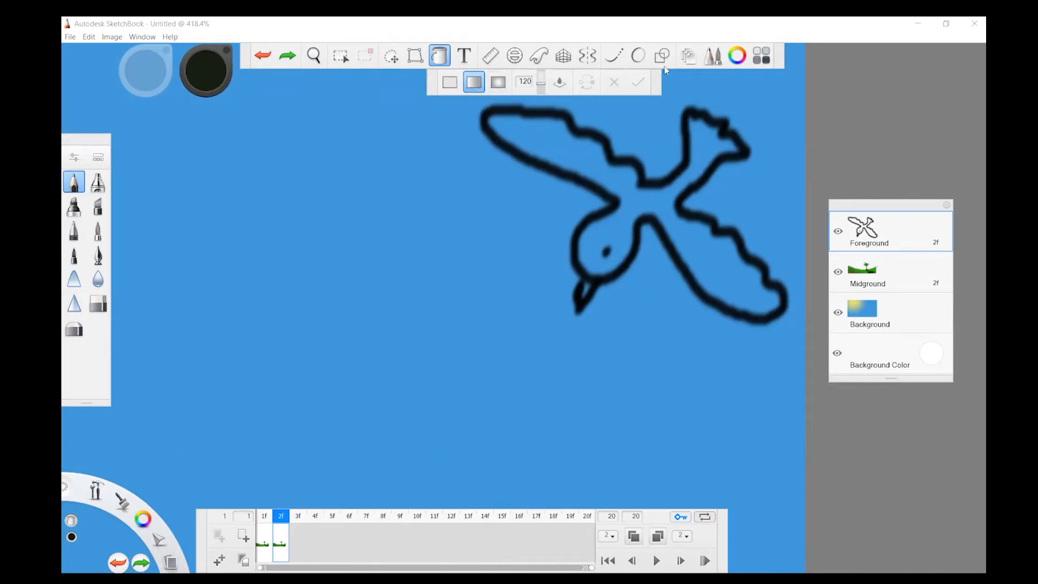
click(737, 56)
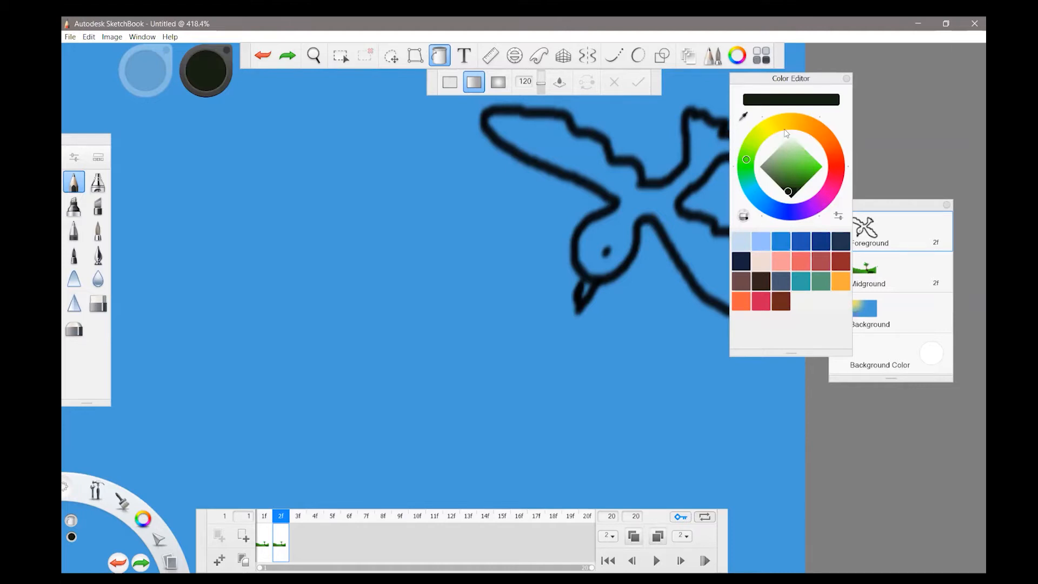
click(770, 167)
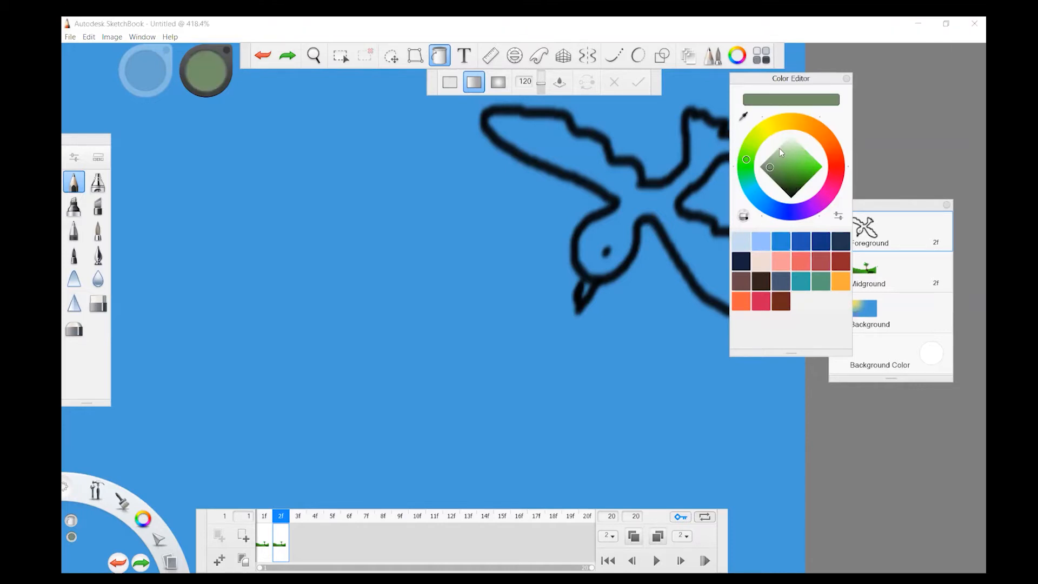
click(780, 149)
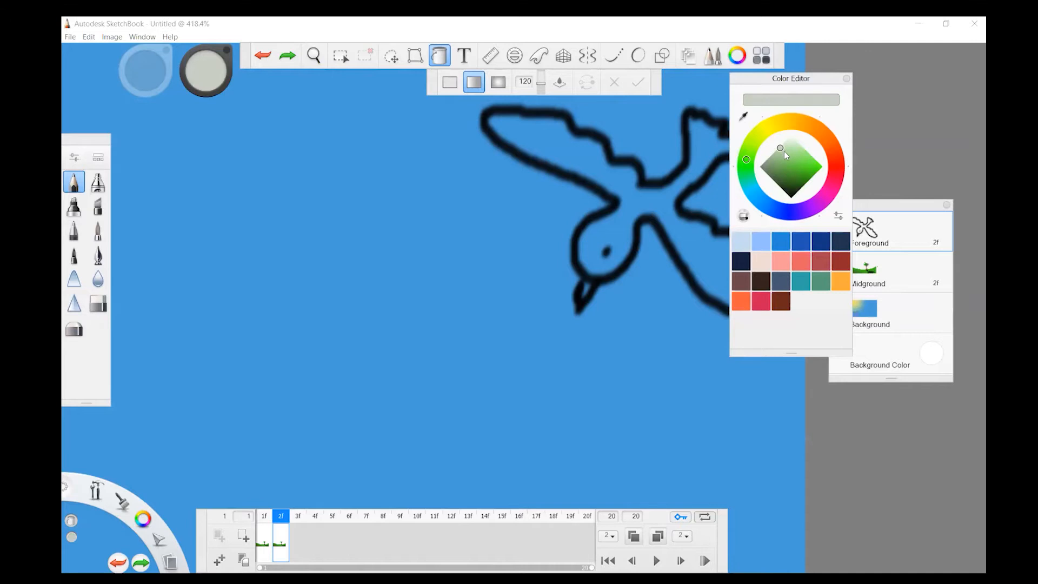
click(785, 147)
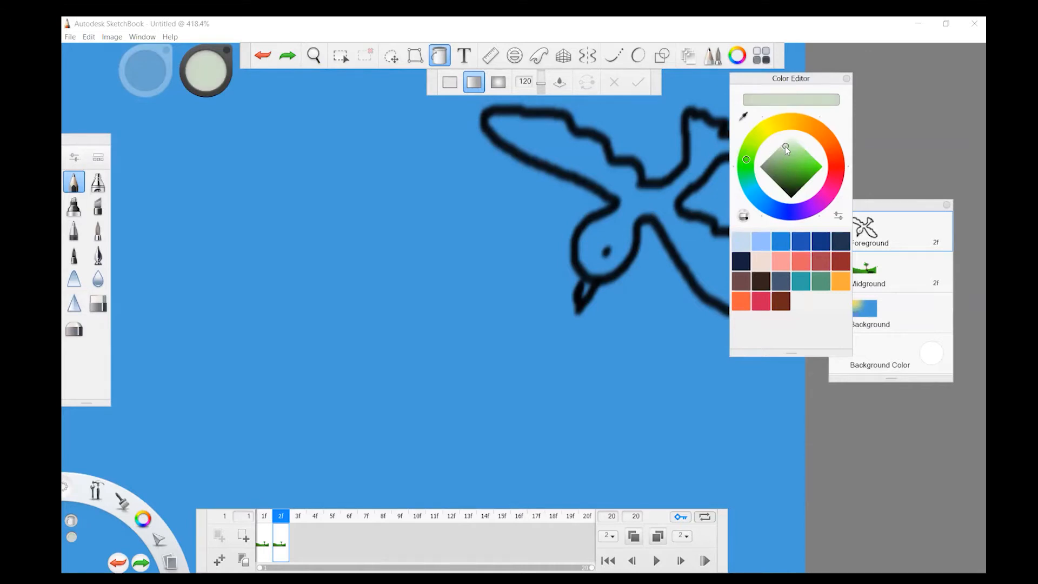
drag(785, 146, 779, 153)
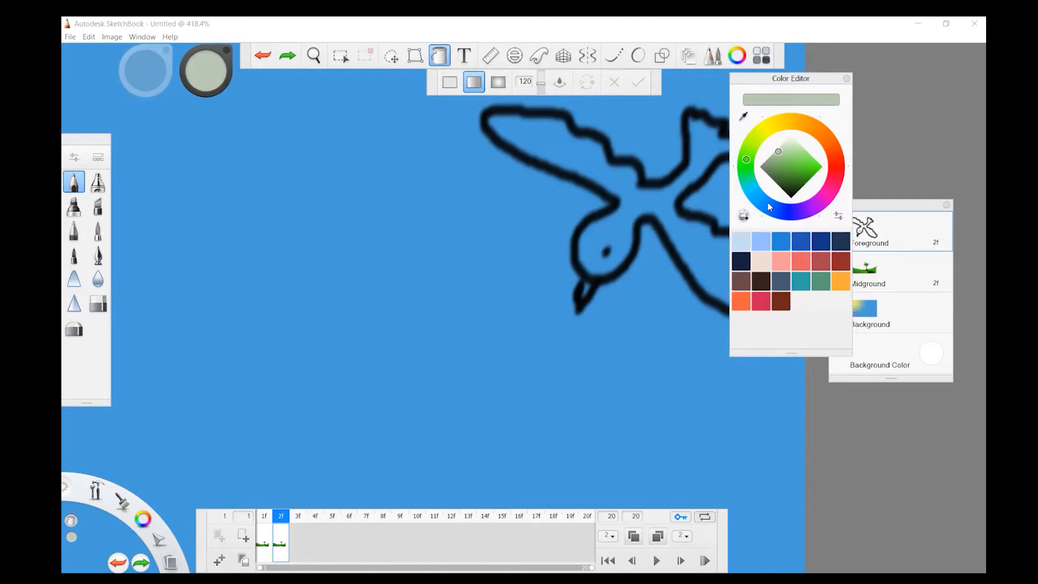
click(646, 204)
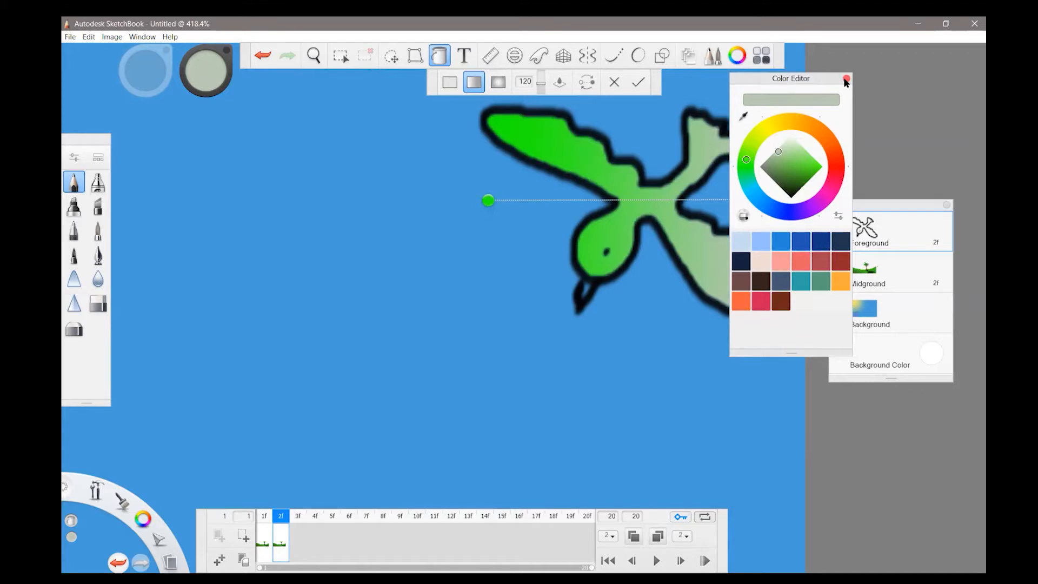
Set the left-hand colour of the bird's linear gradient to dark grey
click(488, 201)
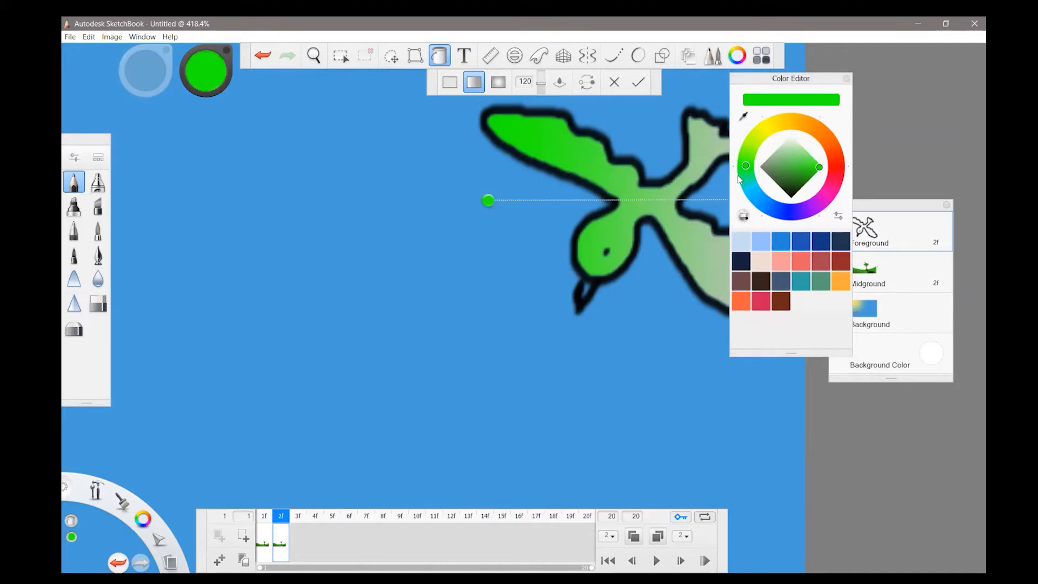
click(835, 167)
mouse_move(834, 168)
mouse_down()
mouse_move(819, 136)
mouse_move(784, 123)
mouse_move(761, 175)
mouse_move(762, 163)
mouse_move(769, 180)
mouse_up()
click(771, 165)
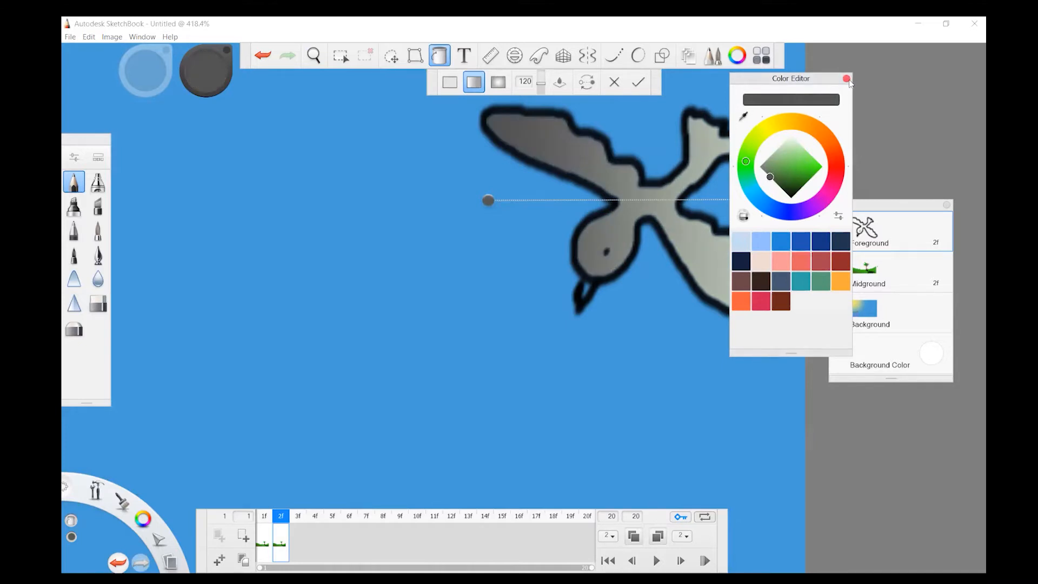
click(847, 79)
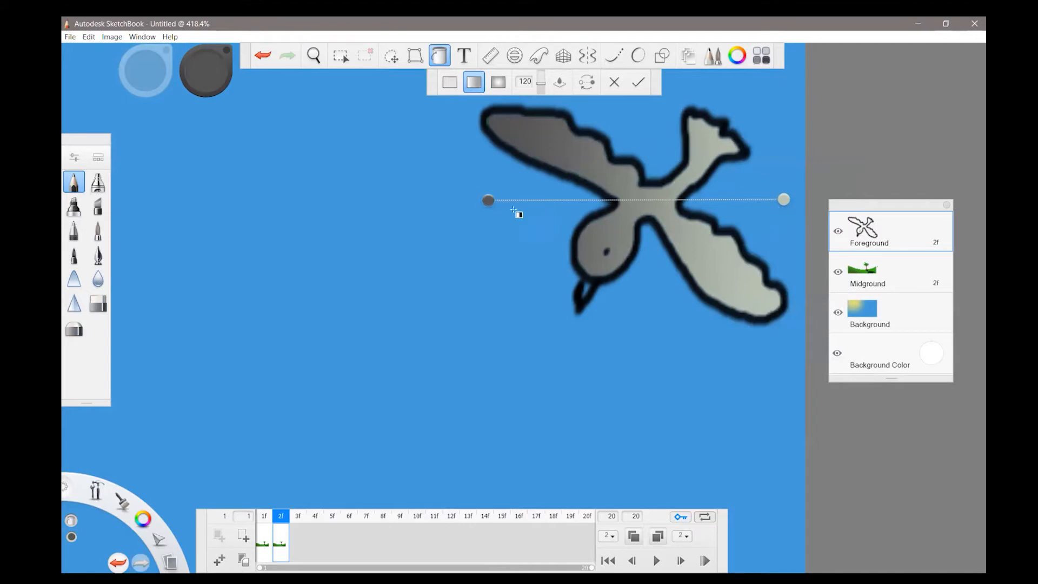
Reposition the bird's gradient ends so the left wing and head are pale and the right wing and tail dark grey, and apply the fill
drag(783, 199, 483, 140)
drag(492, 207, 795, 167)
drag(485, 148, 475, 247)
drag(792, 177, 654, 312)
mouse_move(476, 239)
mouse_down()
mouse_move(461, 312)
mouse_move(377, 258)
mouse_move(528, 294)
mouse_up()
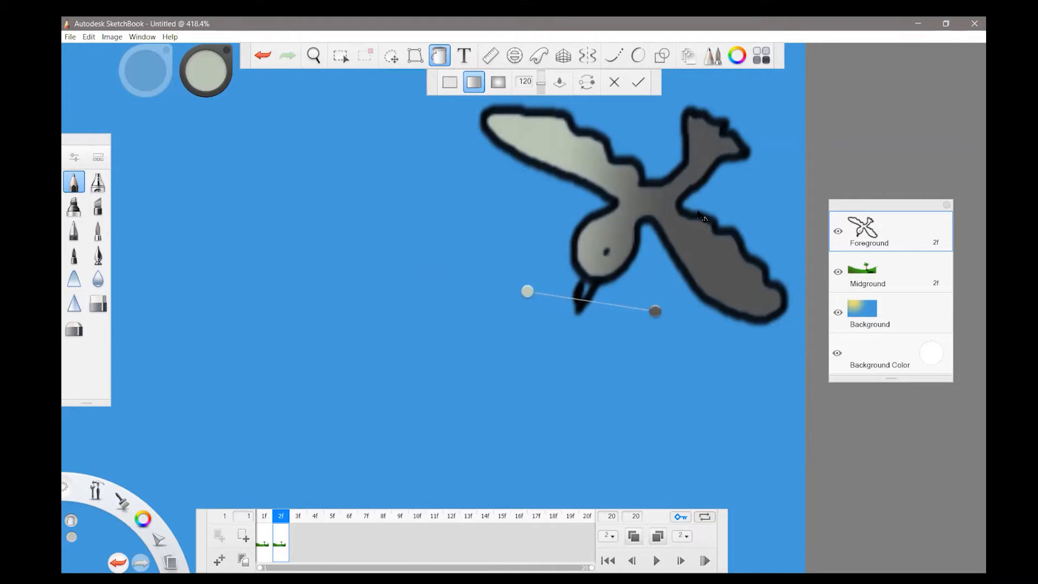
click(639, 84)
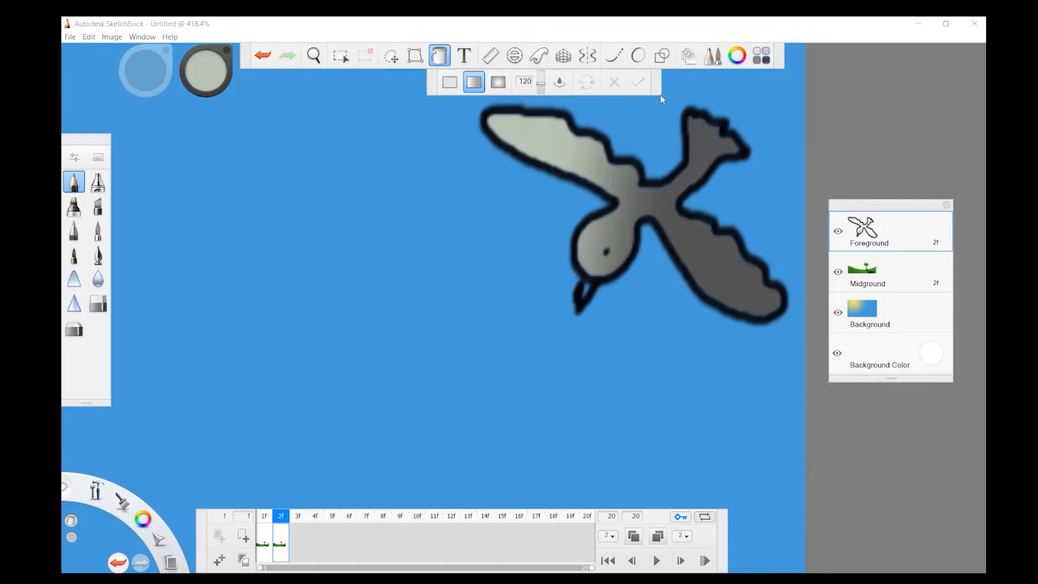
Fill the inside of the bird's beak with solid yellow
click(439, 56)
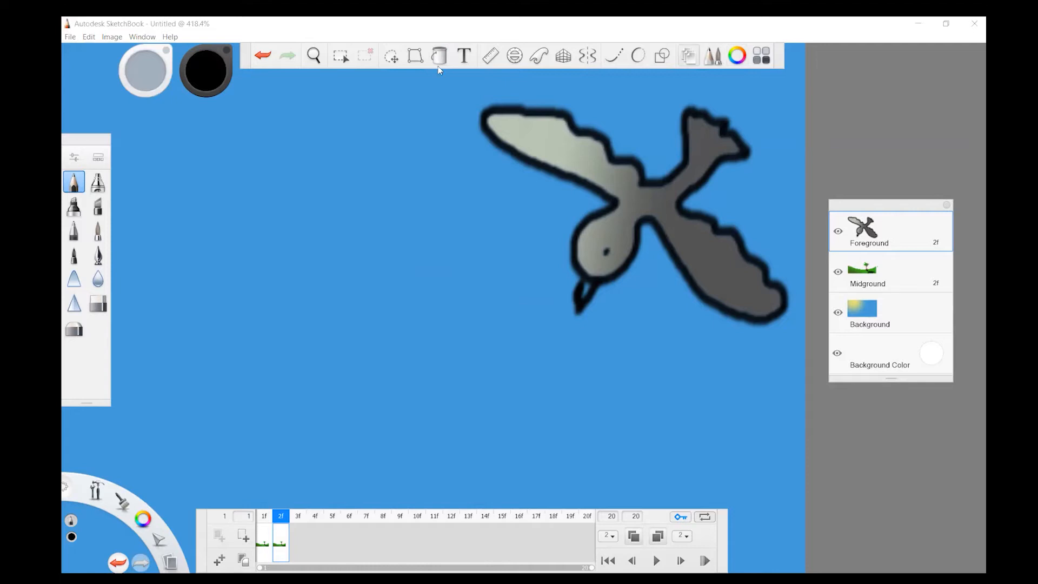
click(439, 58)
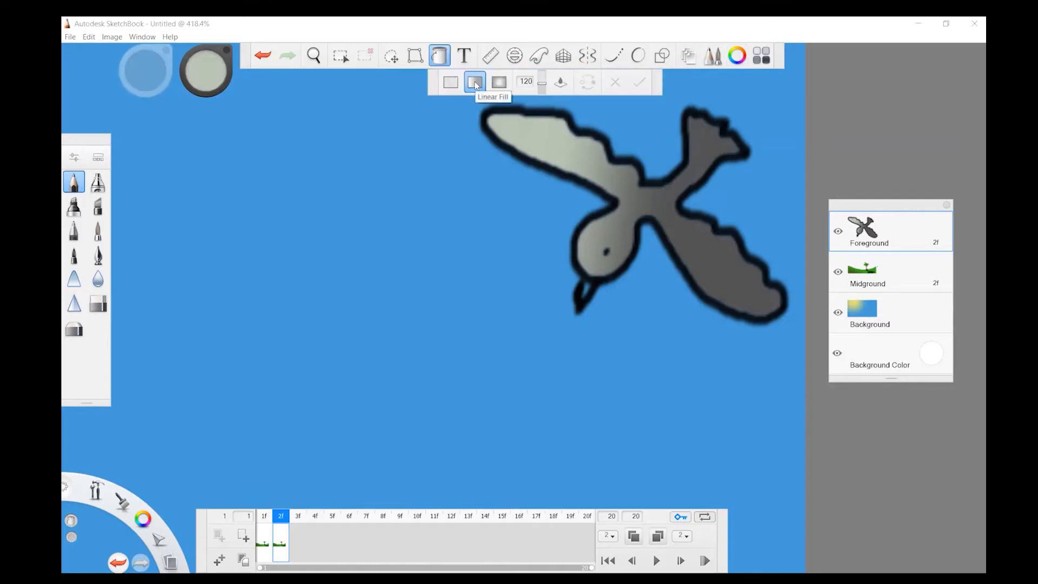
click(452, 85)
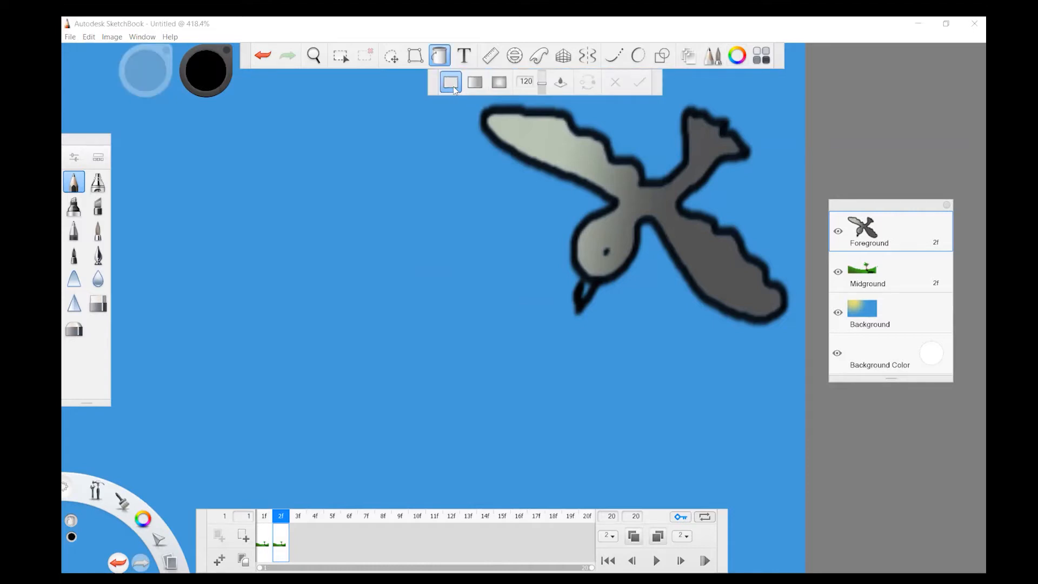
click(738, 56)
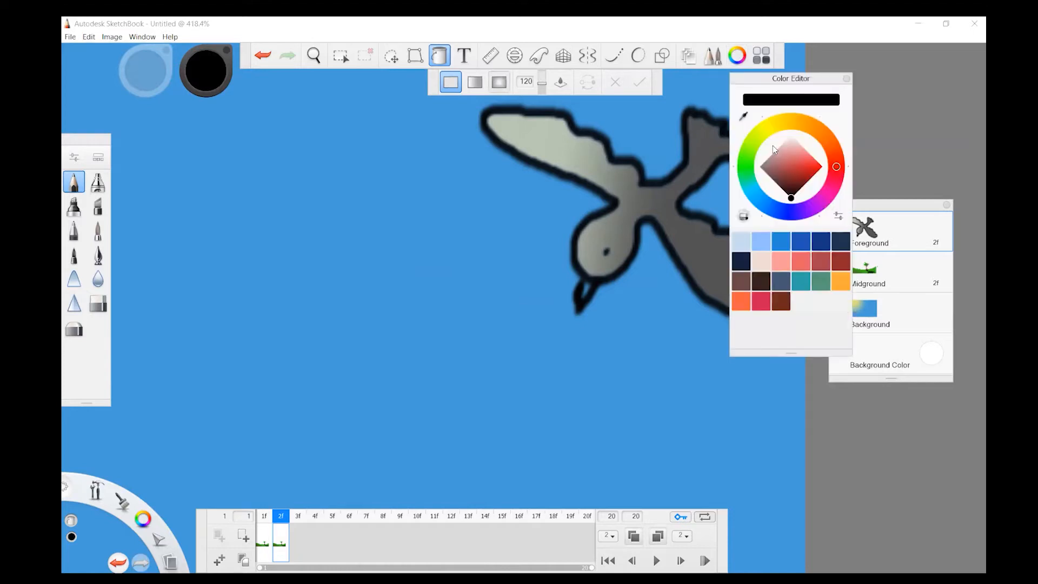
click(764, 130)
click(818, 168)
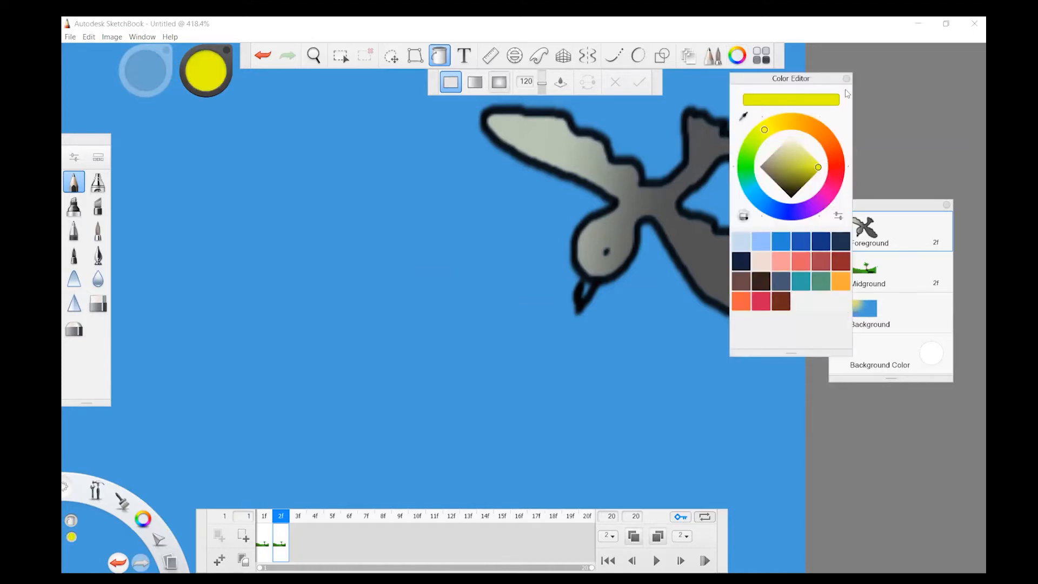
click(585, 292)
click(585, 293)
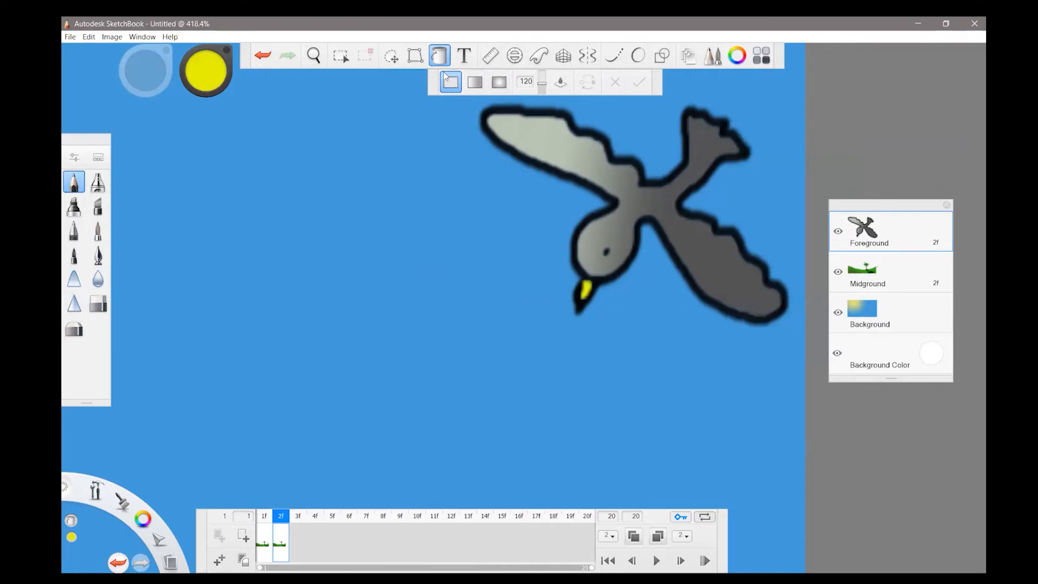
Paint over the rest of the bird's beak with the yellow pencil so the colour reaches its edges and tip
click(475, 85)
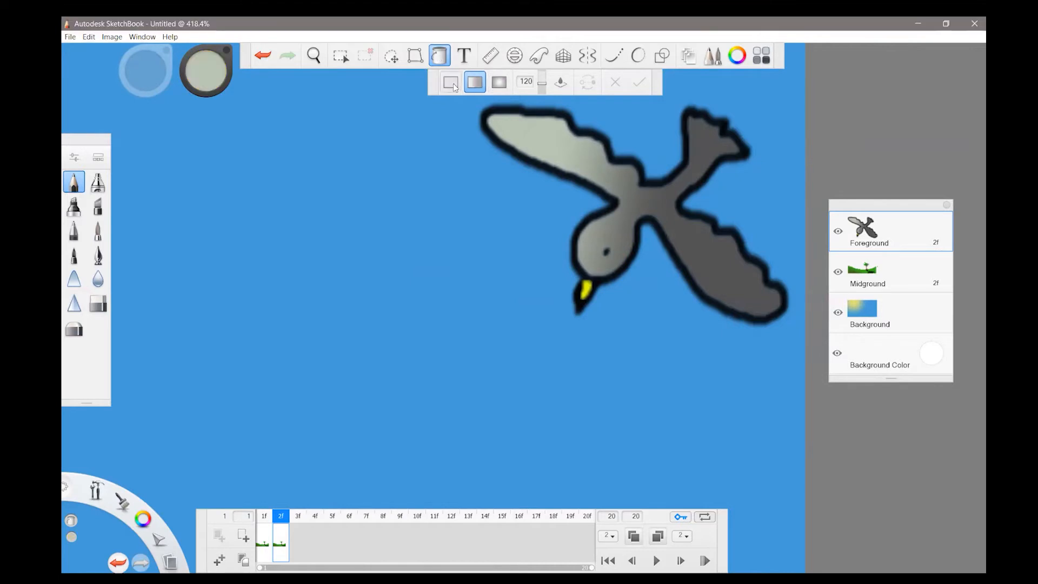
click(440, 58)
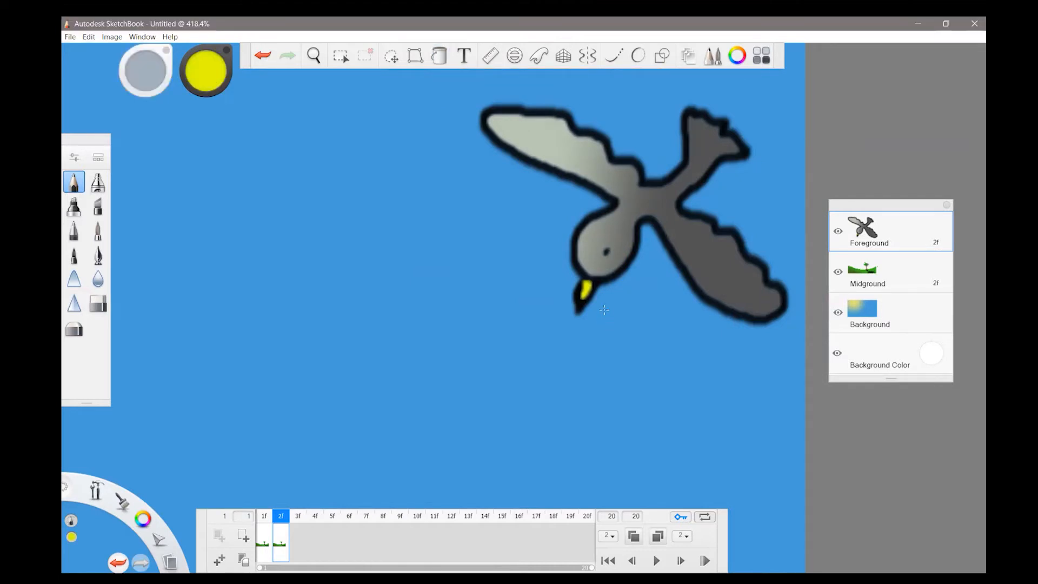
drag(585, 295, 588, 289)
click(72, 182)
click(735, 58)
click(736, 58)
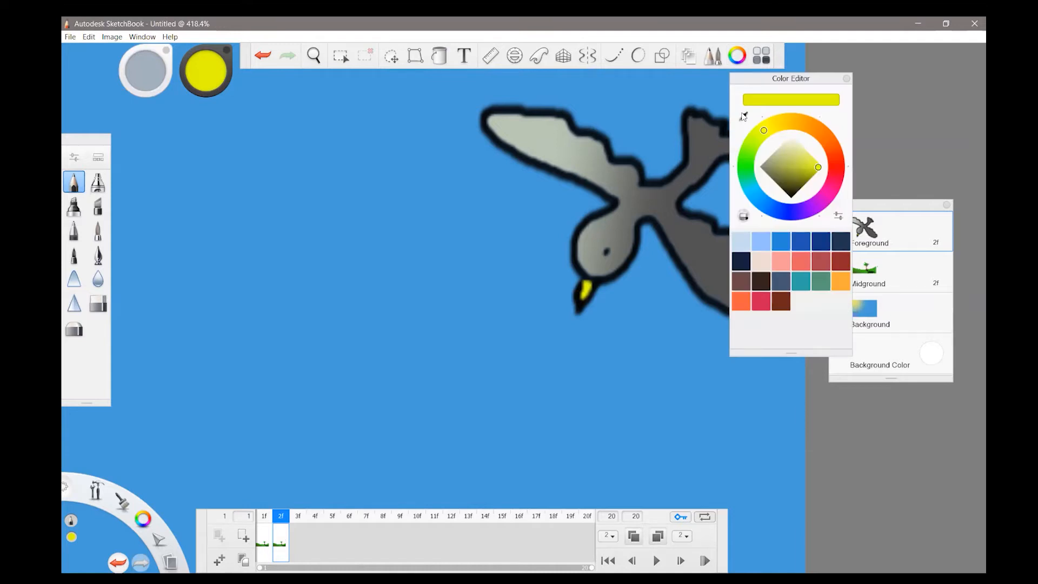
click(744, 115)
click(847, 79)
drag(581, 283, 581, 303)
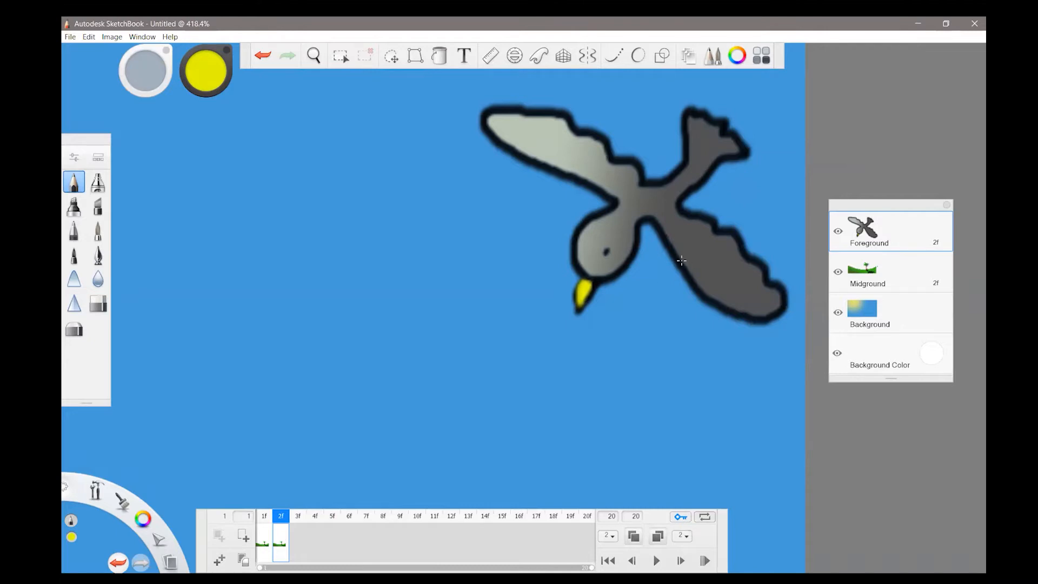
drag(592, 285, 584, 295)
Reduce the pencil size to 0.5 and add a tiny white highlight to the bird's eye
double_click(73, 184)
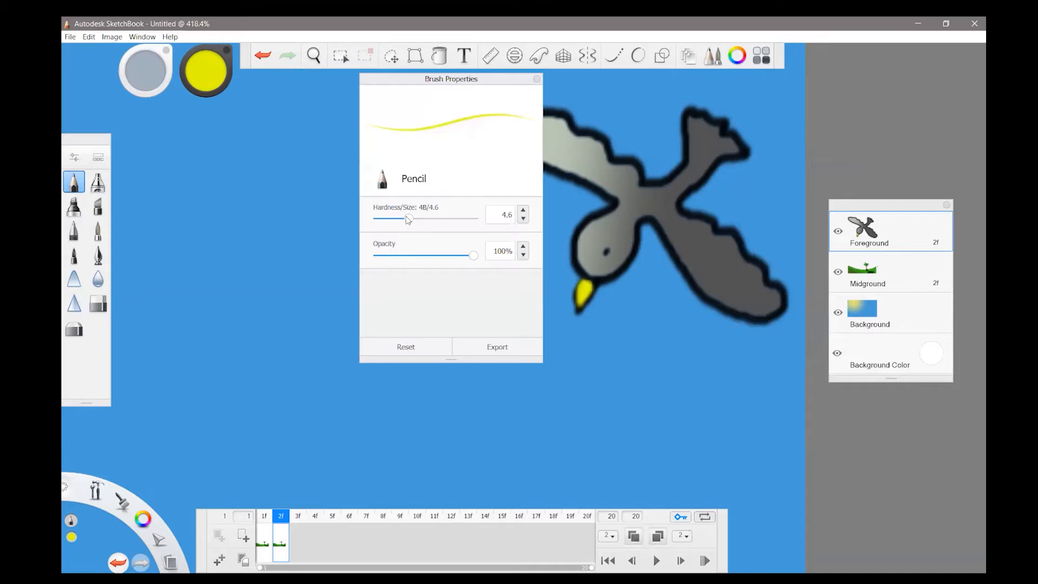
drag(408, 219, 380, 220)
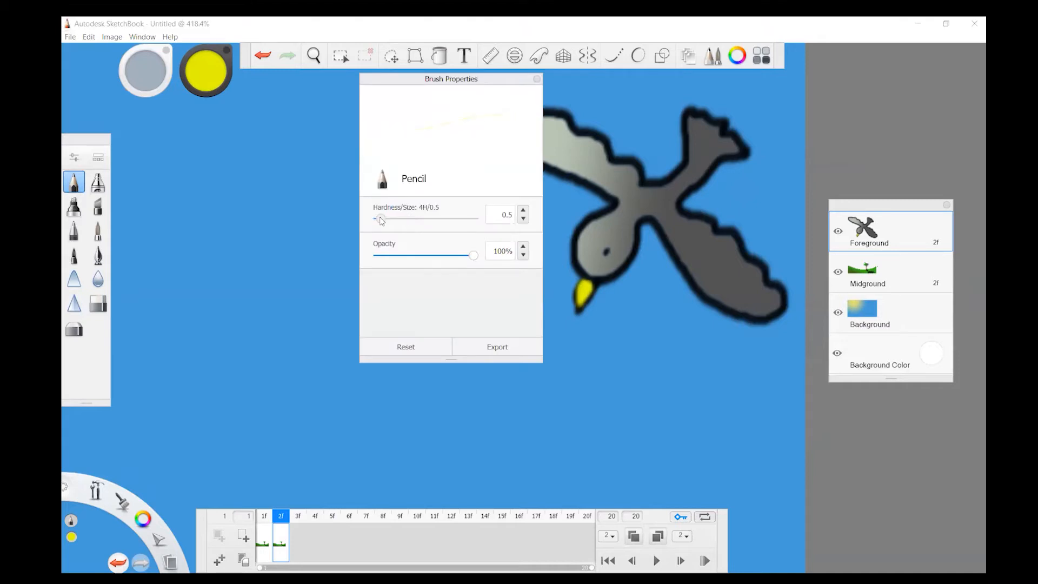
click(537, 80)
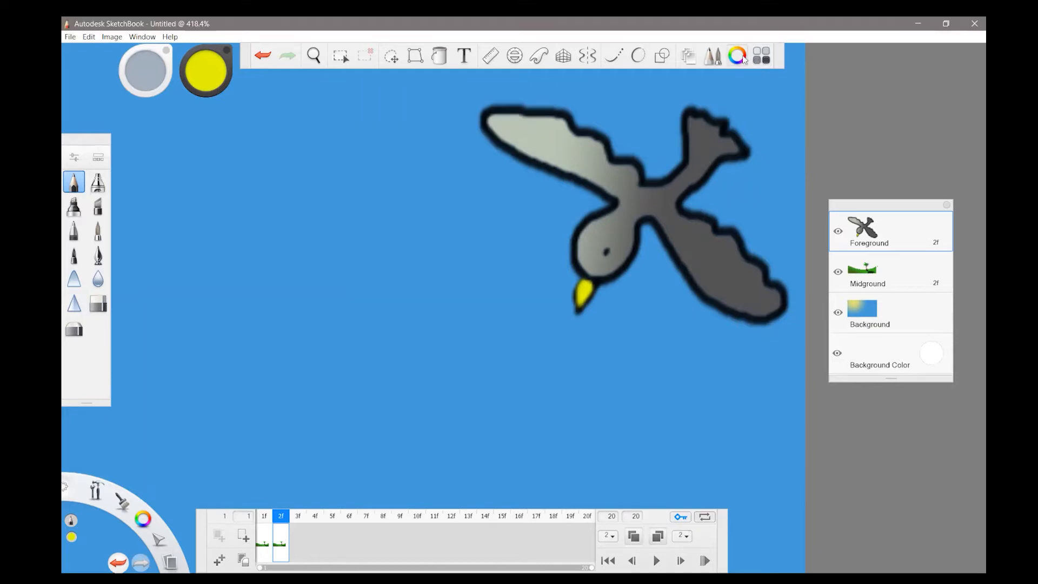
click(744, 59)
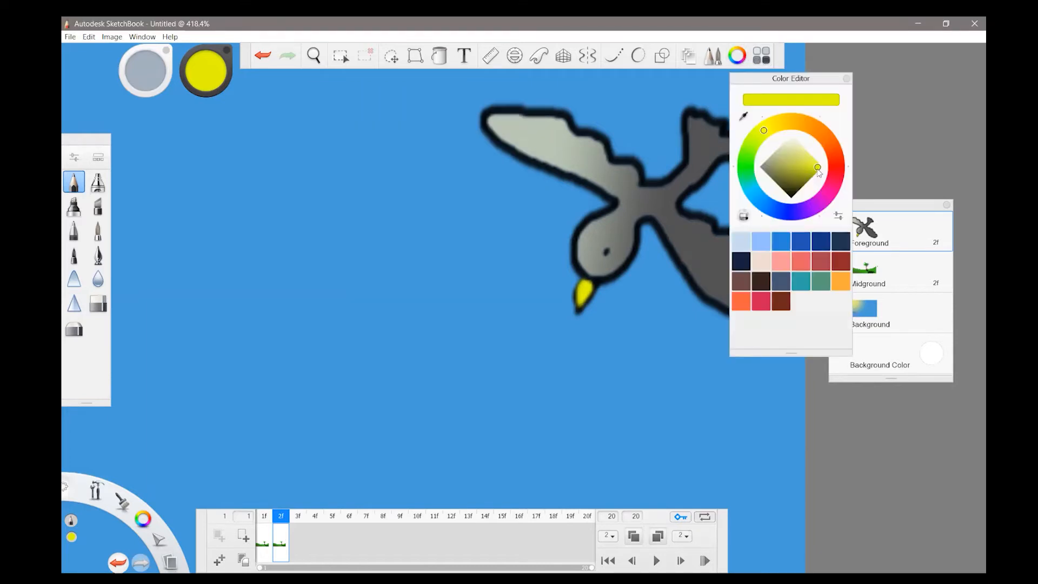
click(791, 138)
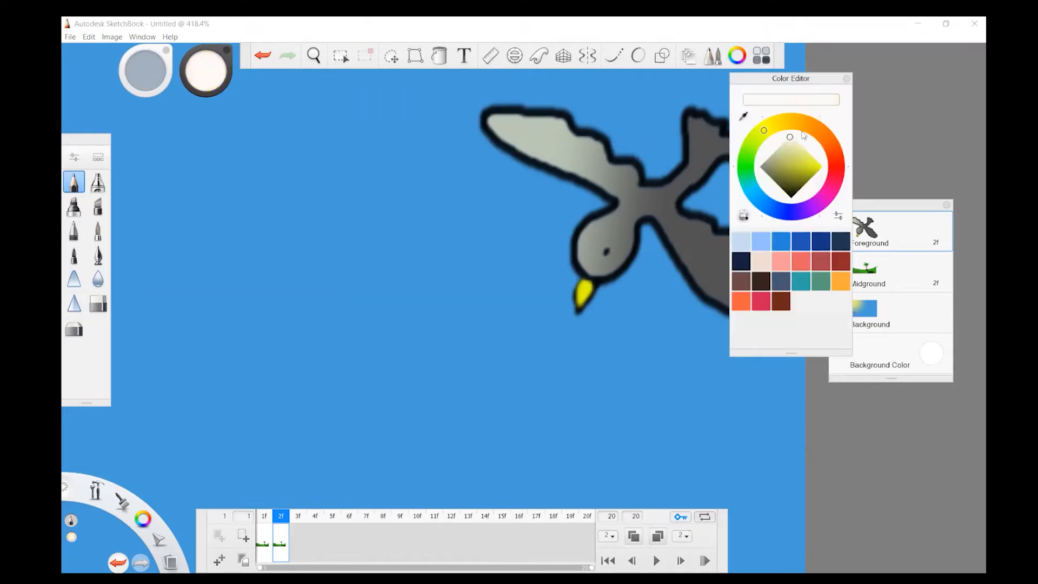
click(847, 80)
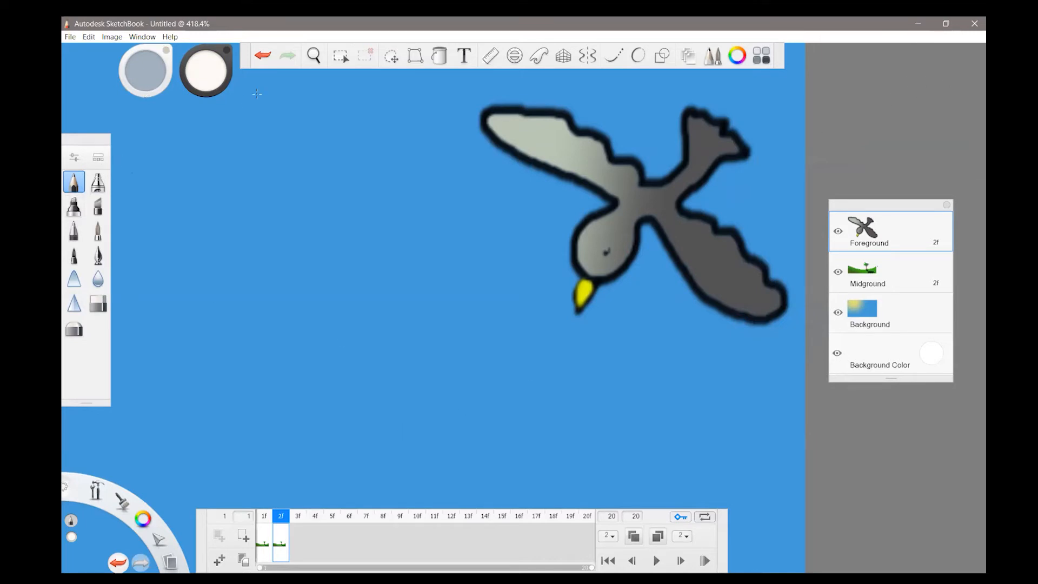
Add a third frame to the animation that carries over the bird drawing from frame 2
click(314, 55)
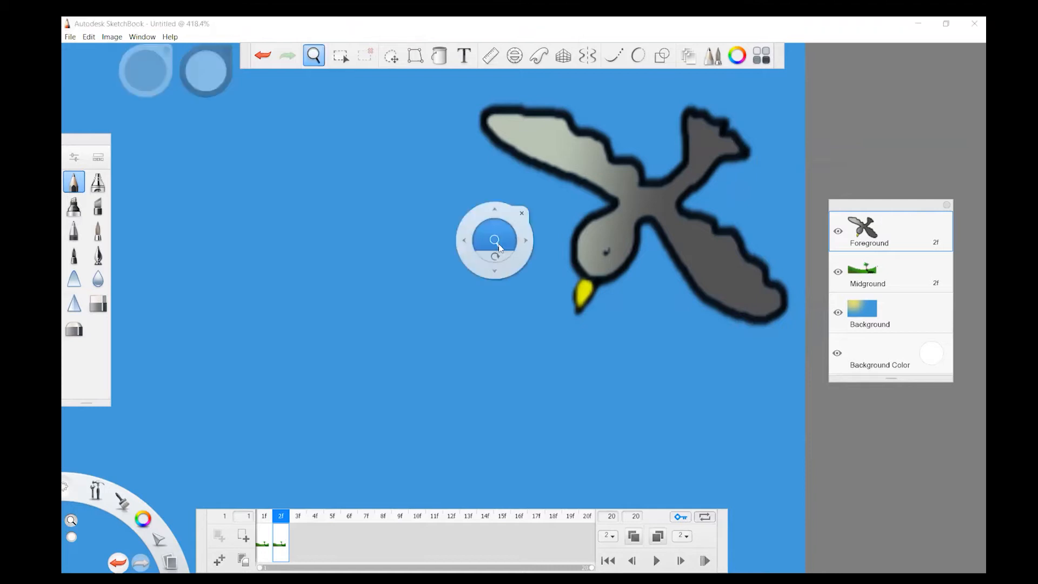
drag(495, 238, 779, 349)
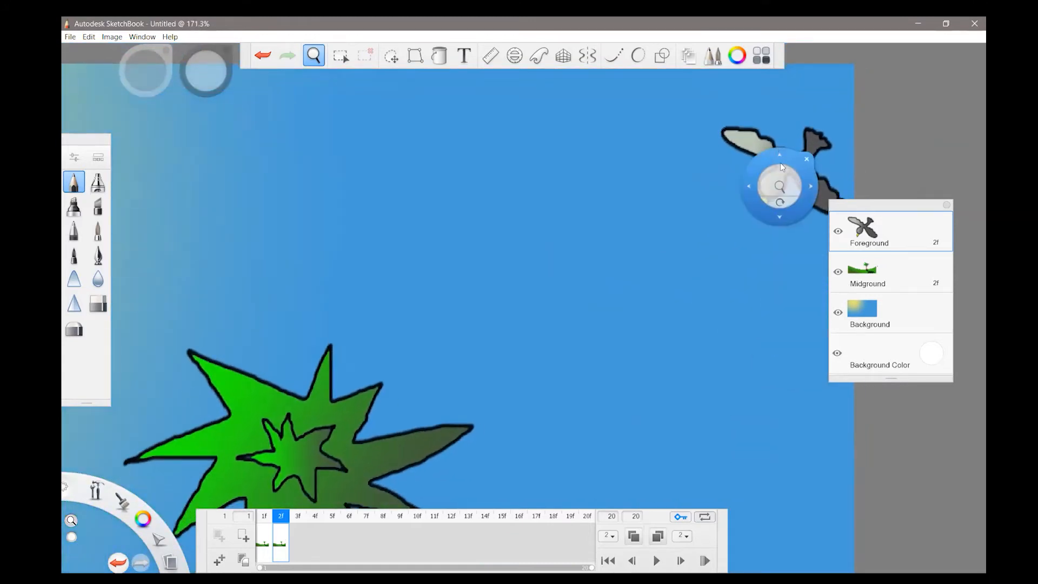
drag(737, 284, 720, 331)
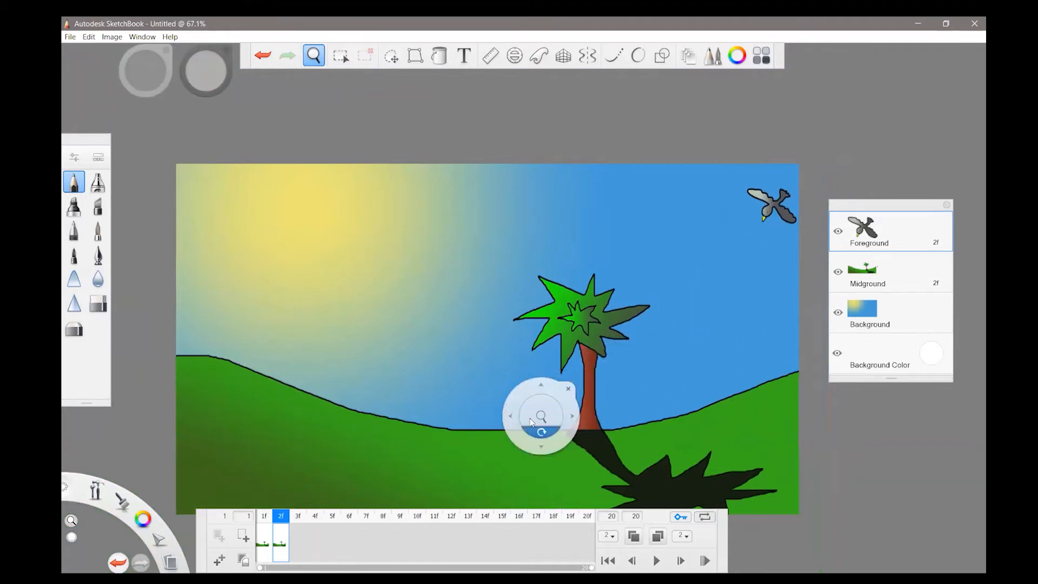
drag(518, 434, 174, 231)
drag(682, 112, 683, 112)
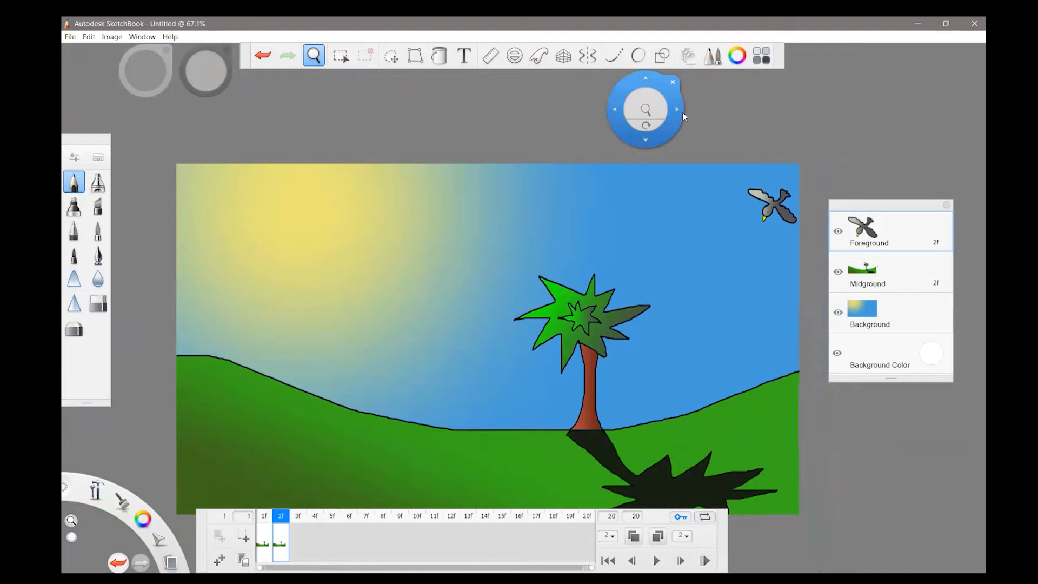
click(673, 82)
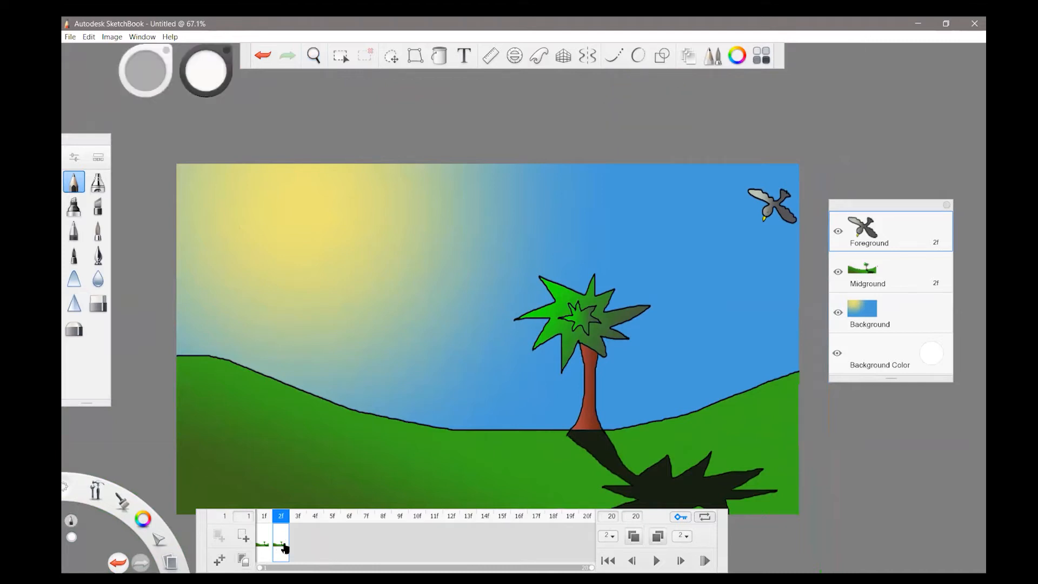
click(216, 564)
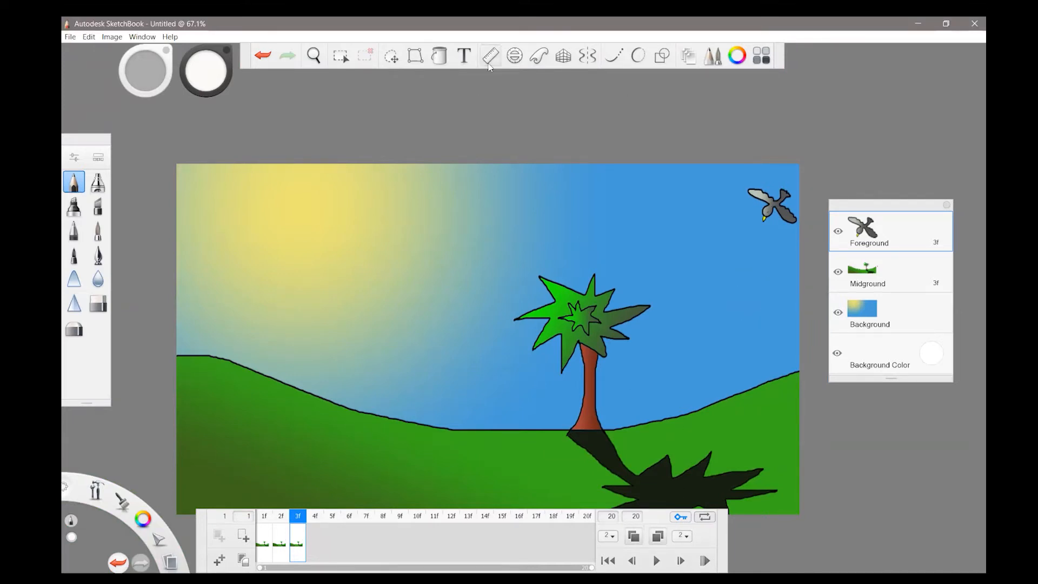
Lasso the bird on frame 3 and move it down and to the left of its frame 2 position
click(392, 56)
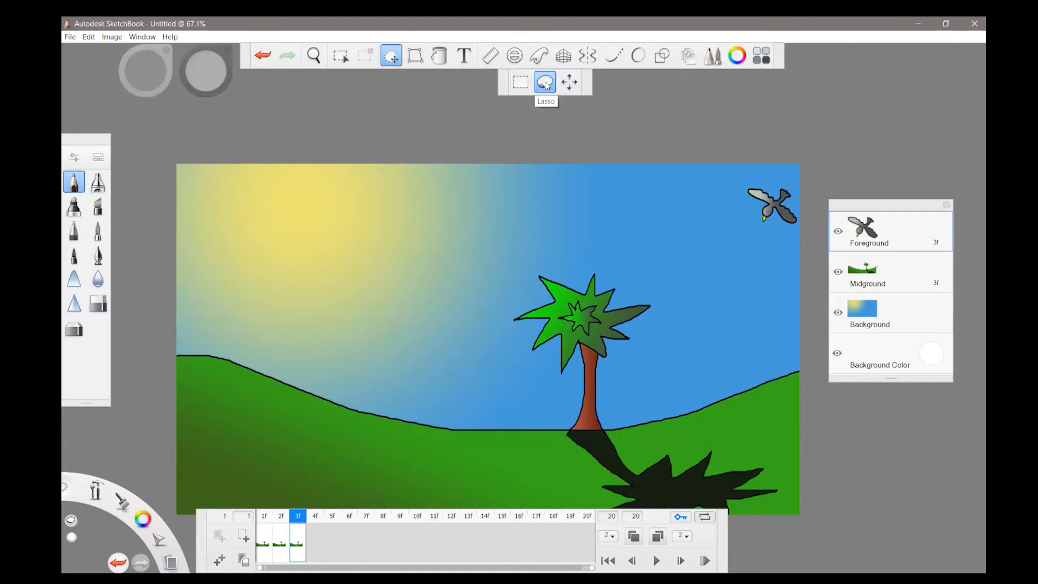
click(546, 86)
mouse_move(775, 192)
mouse_down()
mouse_move(740, 180)
mouse_move(735, 199)
mouse_move(771, 239)
mouse_move(800, 222)
mouse_move(795, 187)
mouse_move(785, 179)
mouse_move(773, 195)
mouse_up()
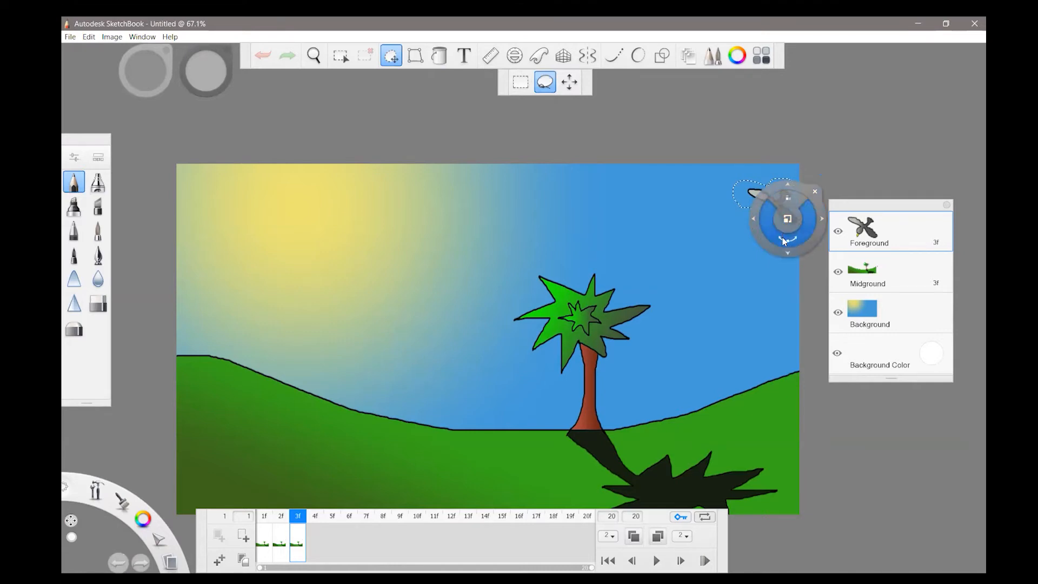
drag(786, 251, 766, 302)
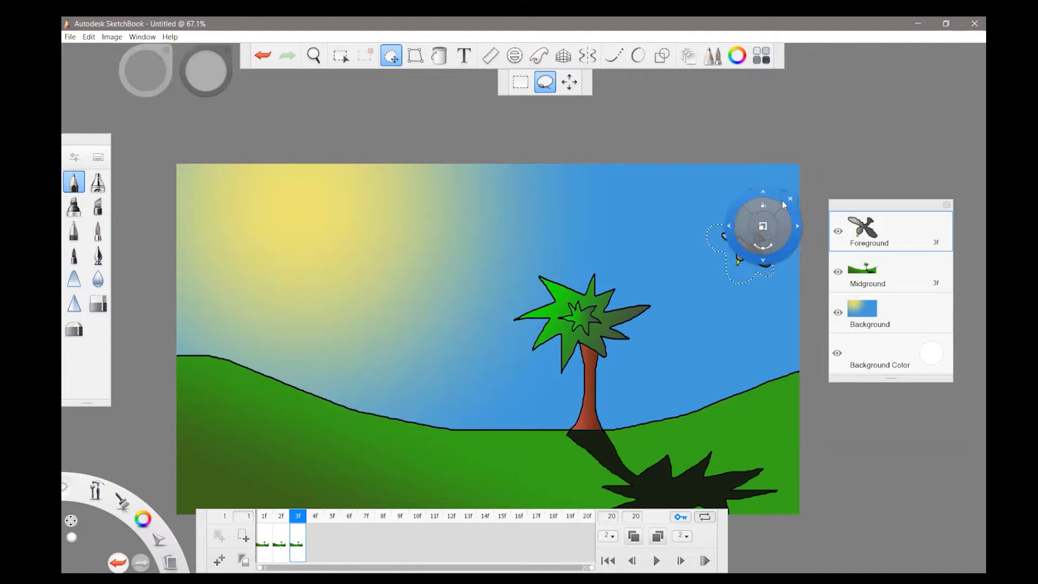
drag(770, 246, 770, 225)
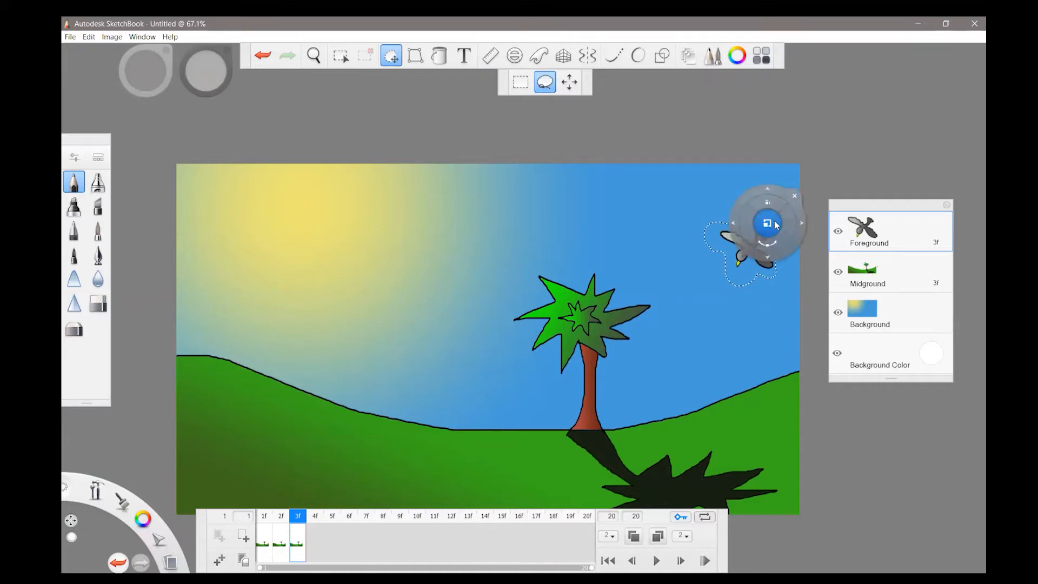
drag(792, 195, 852, 150)
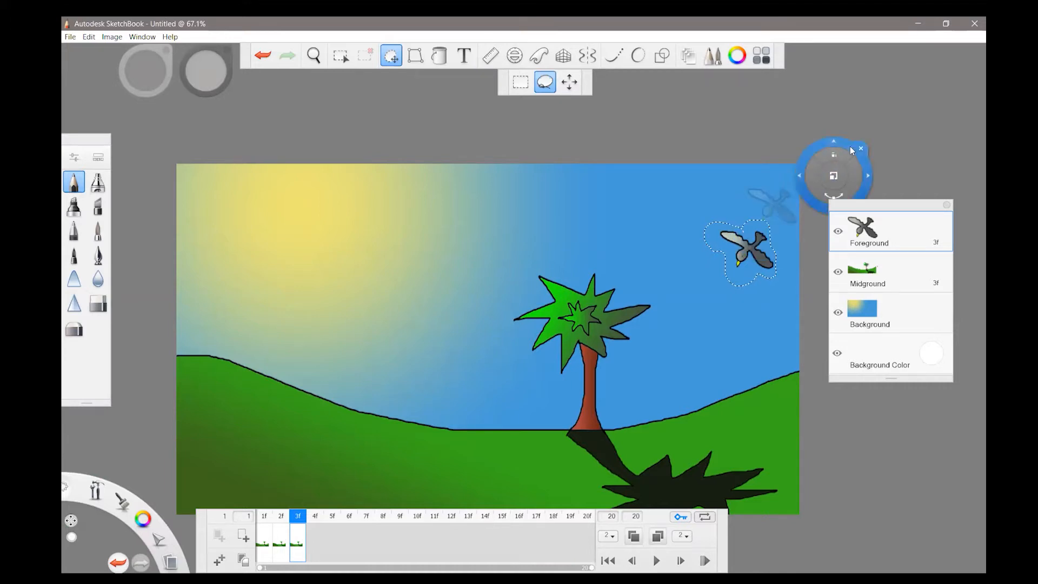
click(861, 148)
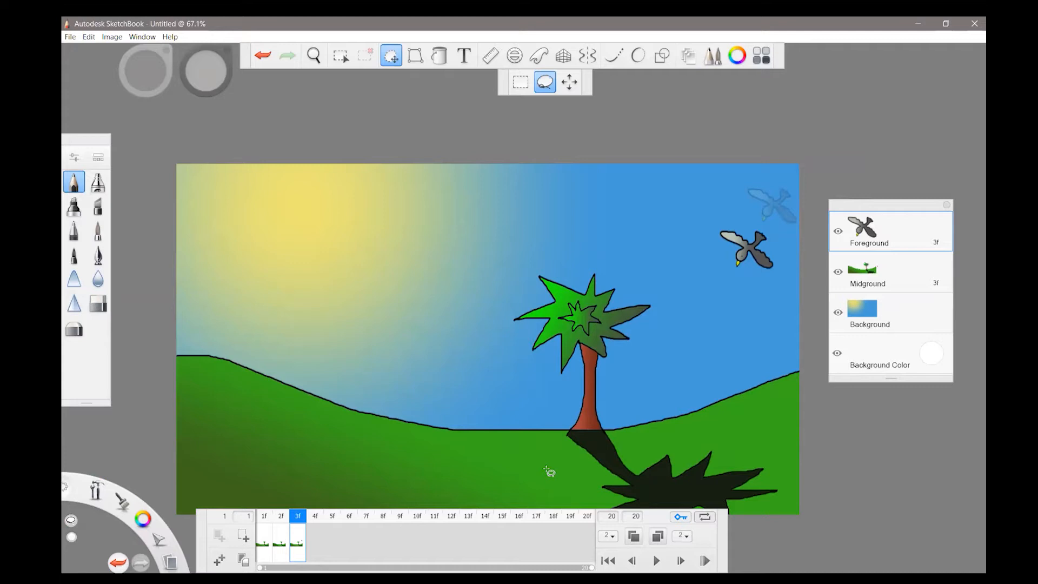
Set the pencil to black with a size of 2.2 and undo the last test strokes
click(75, 186)
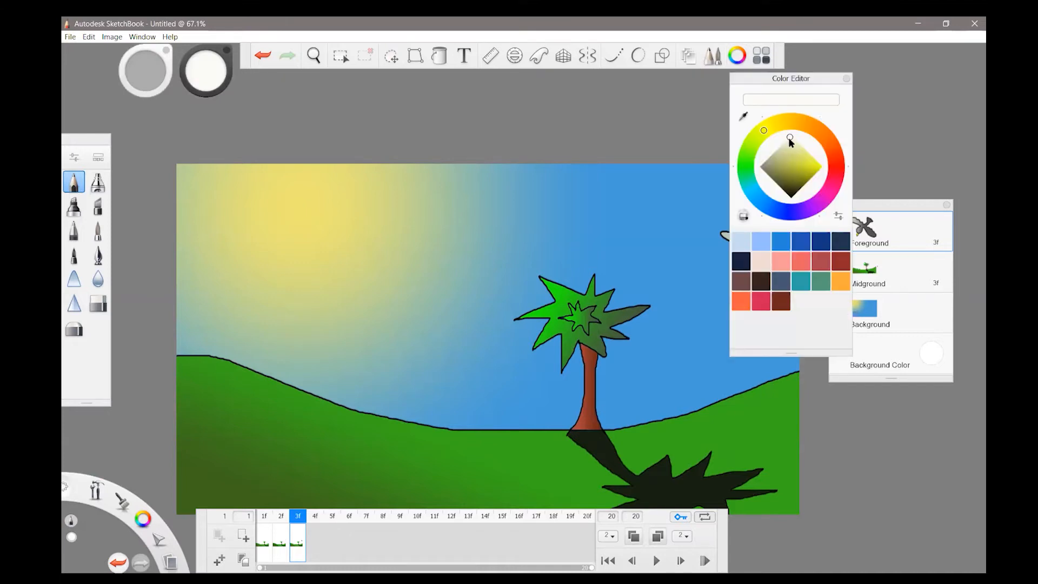
drag(788, 137, 791, 198)
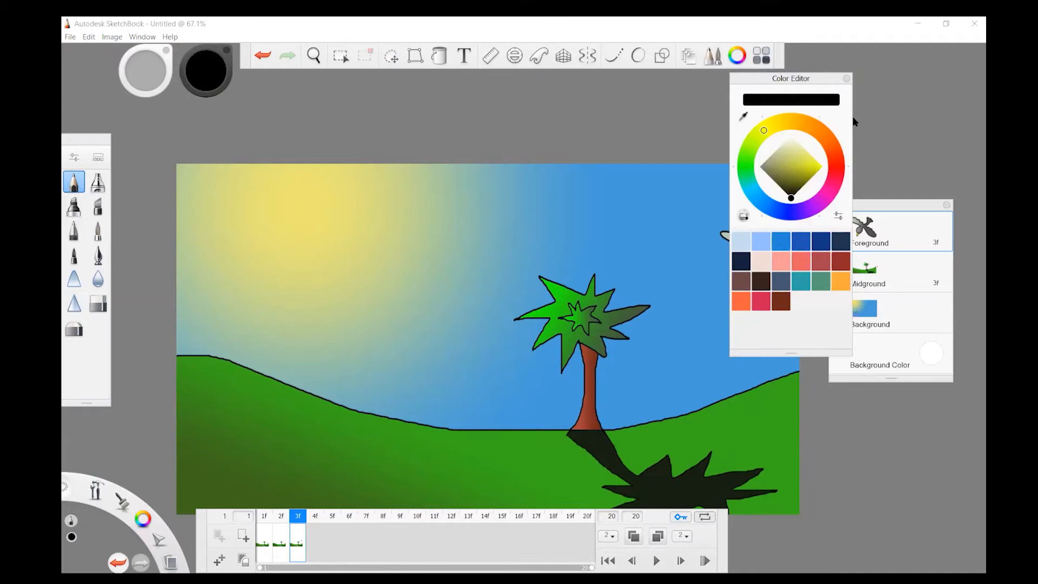
click(847, 79)
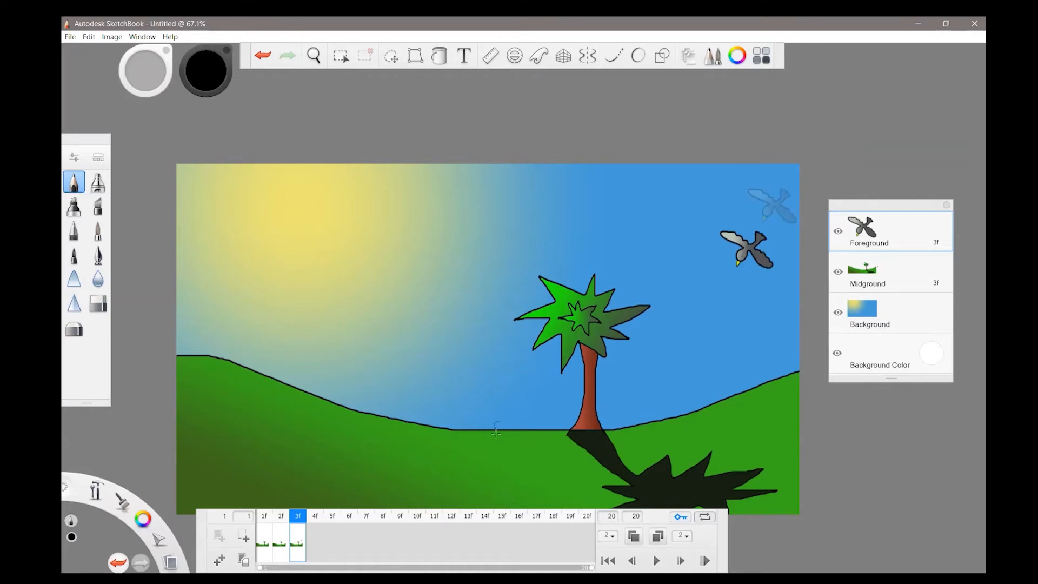
click(264, 56)
click(265, 56)
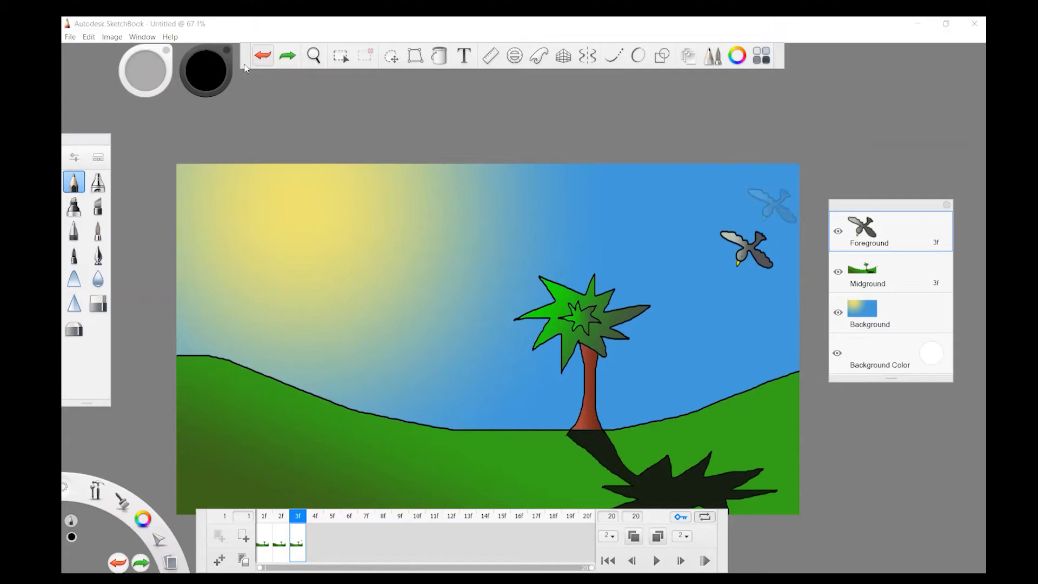
click(75, 184)
drag(381, 217, 391, 216)
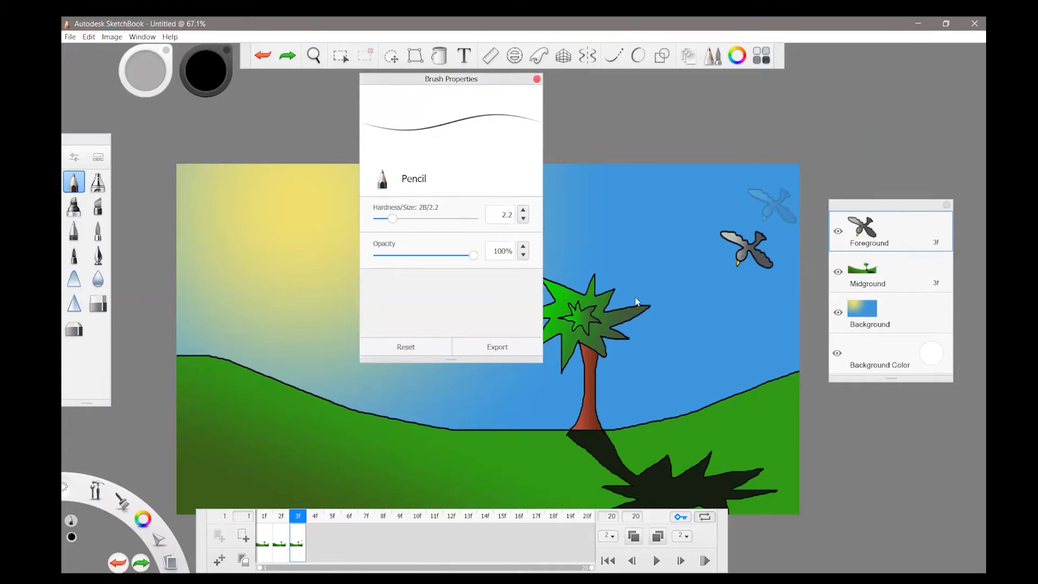
click(537, 80)
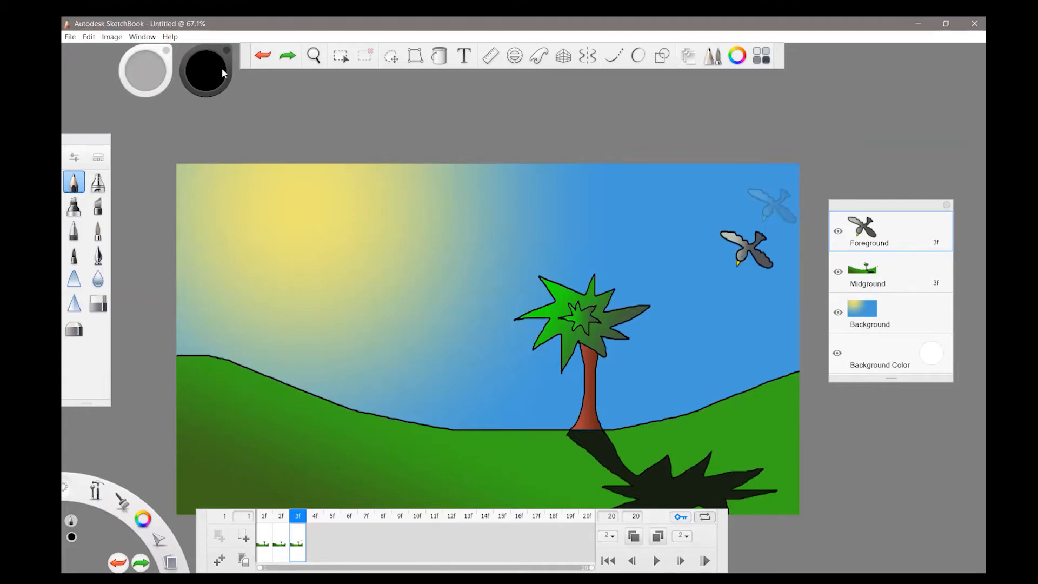
Draw the outline of a small arched worm on frame 3, on the ground line beside the base of the tree trunk
click(314, 56)
drag(455, 352, 458, 273)
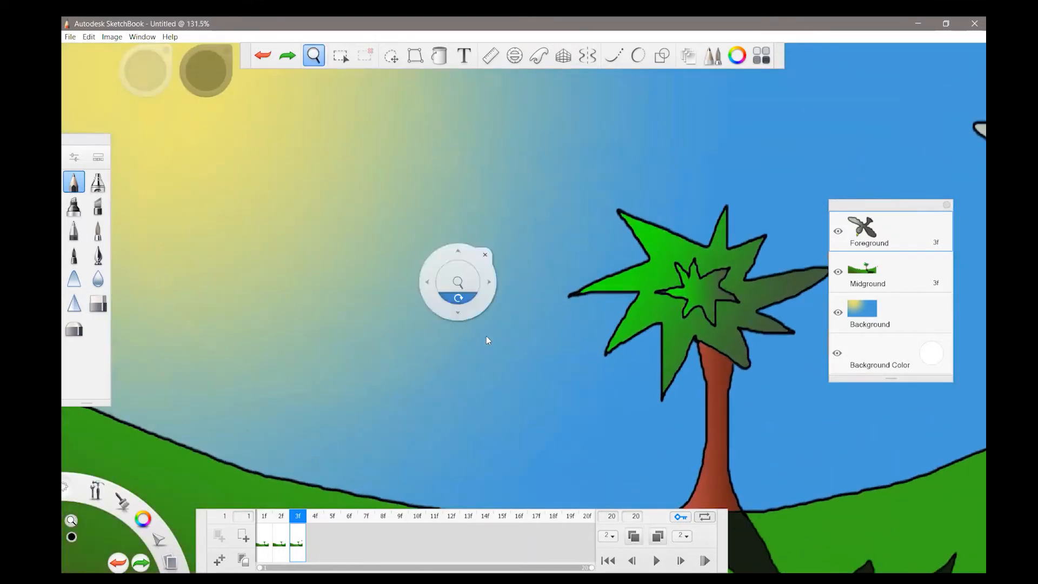
drag(468, 315, 517, 440)
drag(509, 373, 489, 242)
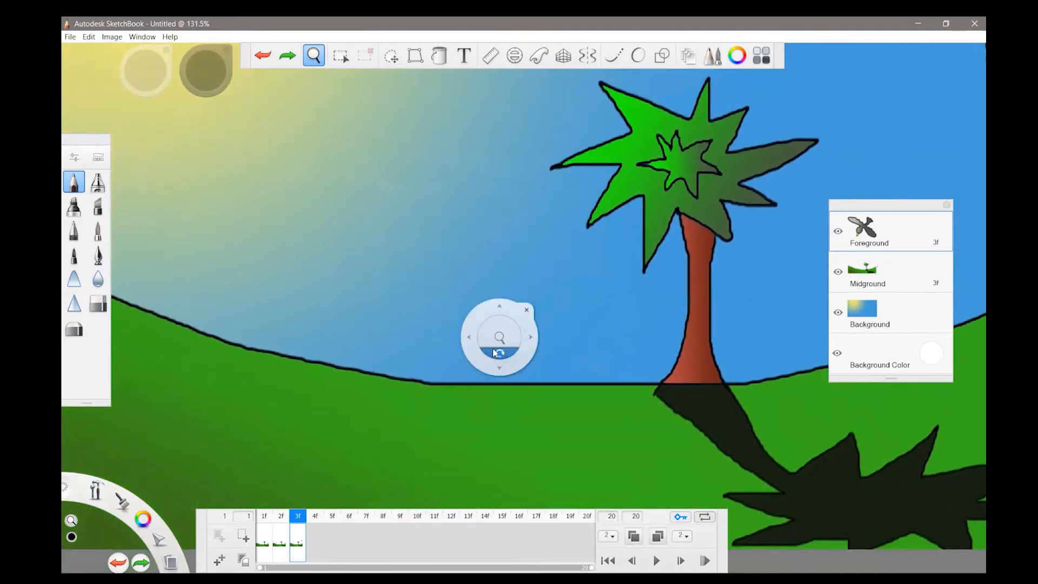
click(526, 311)
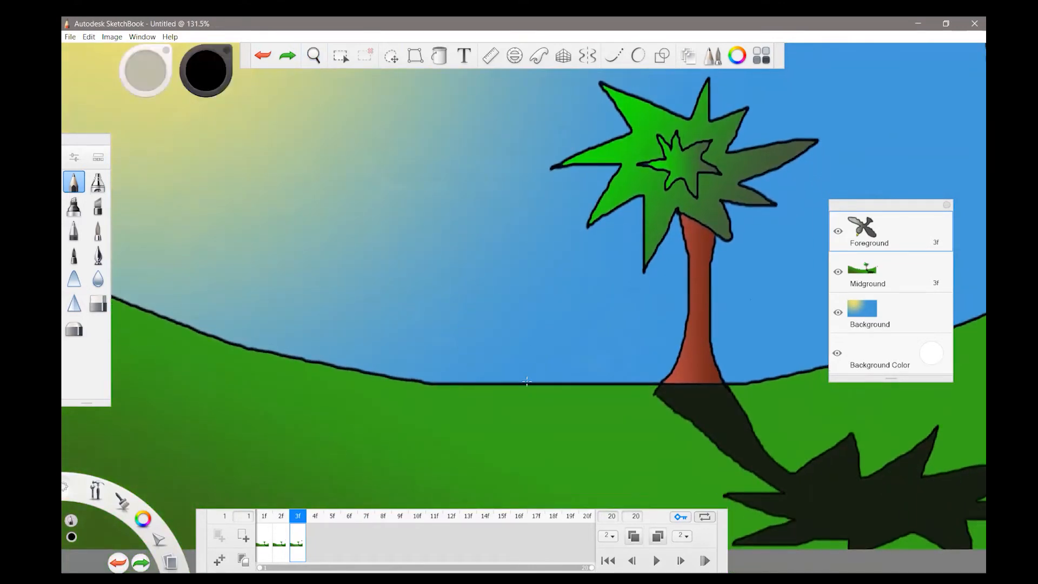
click(523, 383)
mouse_move(659, 383)
mouse_down()
mouse_move(649, 369)
mouse_move(619, 380)
mouse_move(656, 374)
mouse_move(661, 385)
mouse_up()
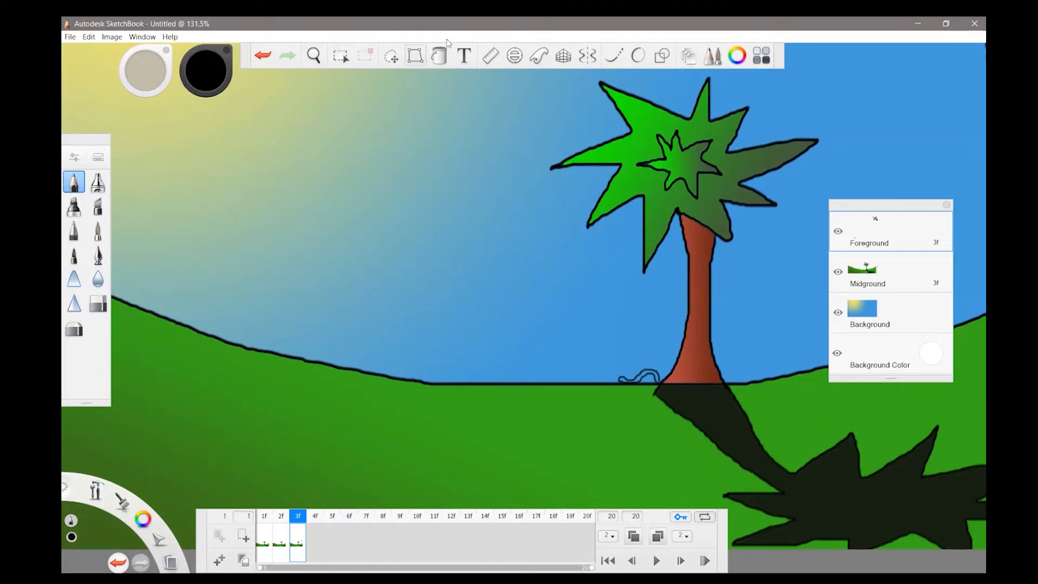
Choose a linear gradient fill in pale greyish pink, try filling the worm's body, and undo the fill
click(439, 55)
click(474, 81)
click(738, 57)
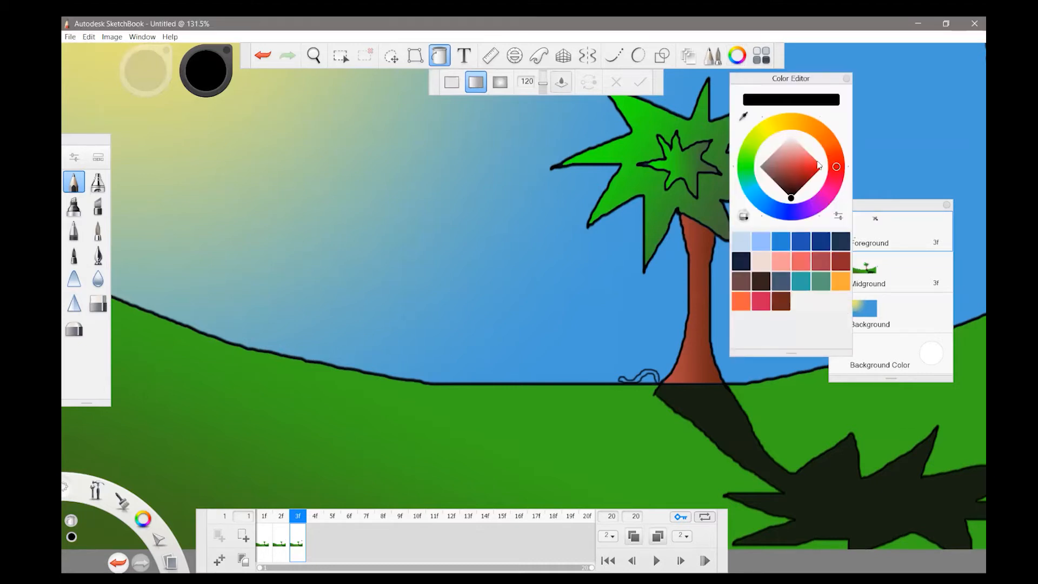
drag(791, 199, 780, 151)
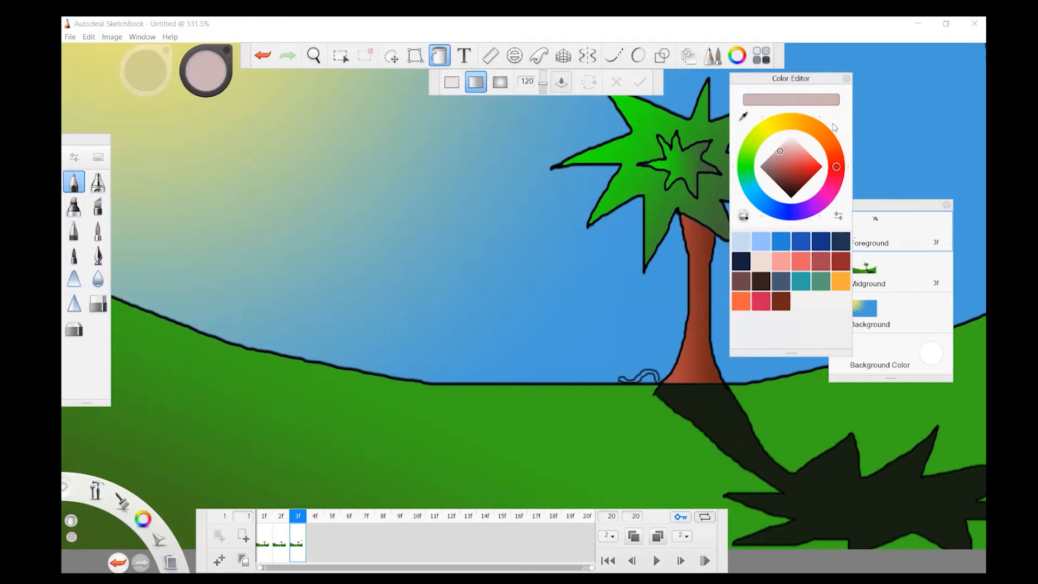
click(847, 79)
click(645, 376)
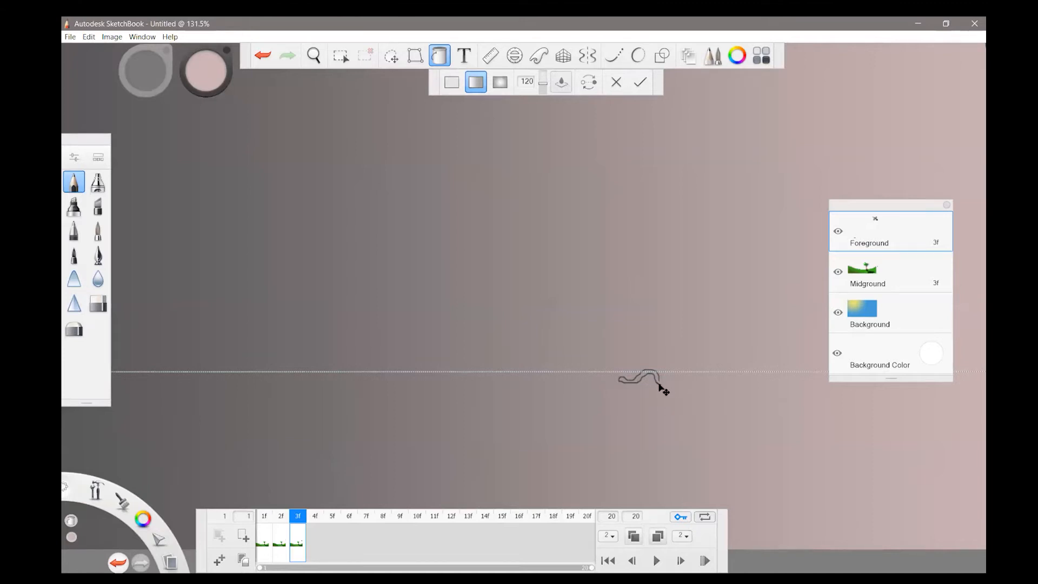
click(263, 56)
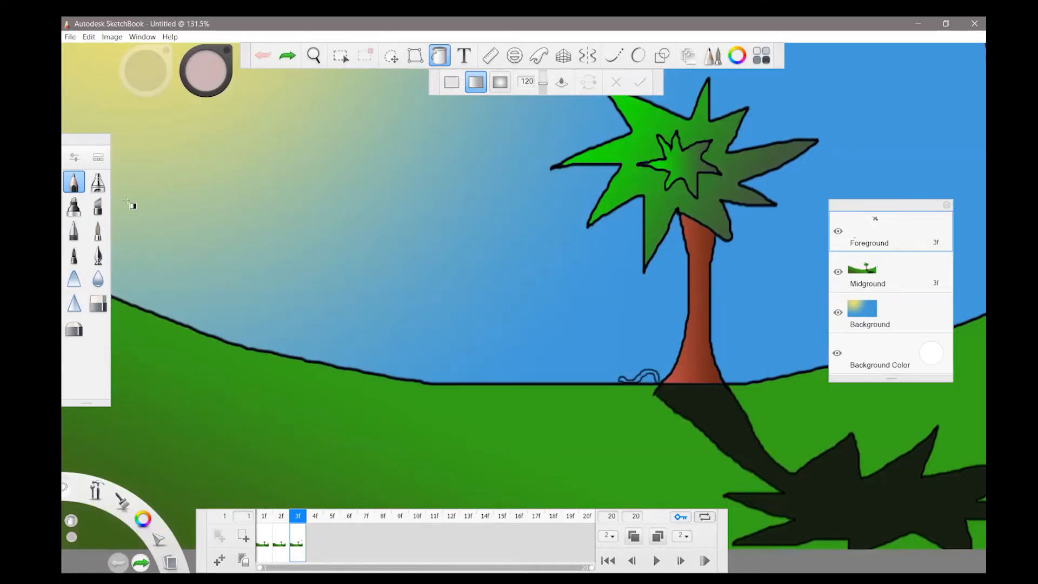
Fill the frame 3 worm with a gradient from pale pink at the head to dark grey at the tail, and dot a black eye
click(79, 186)
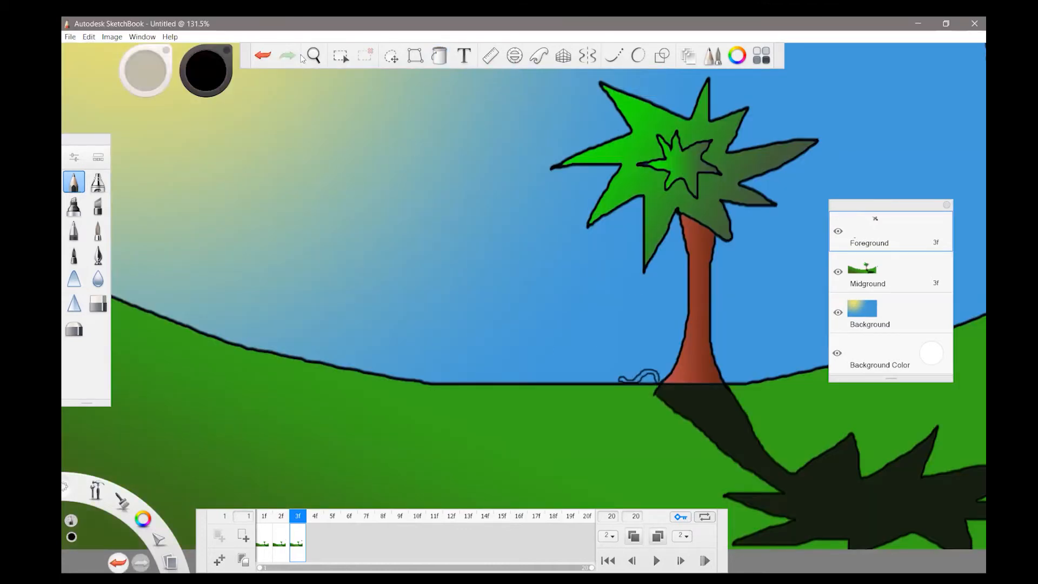
click(315, 57)
drag(634, 368, 631, 242)
drag(332, 127, 74, 81)
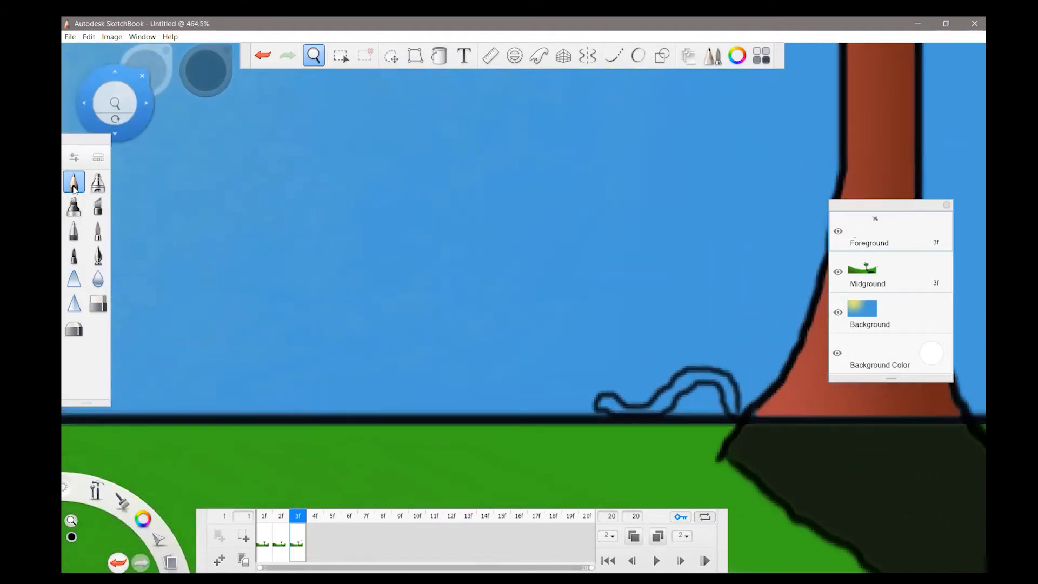
click(74, 184)
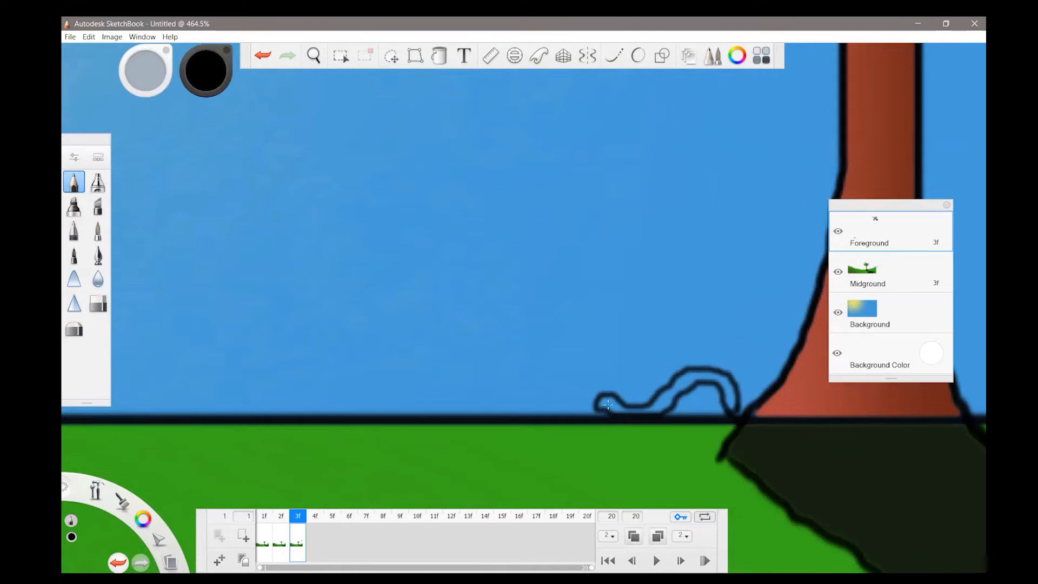
click(440, 54)
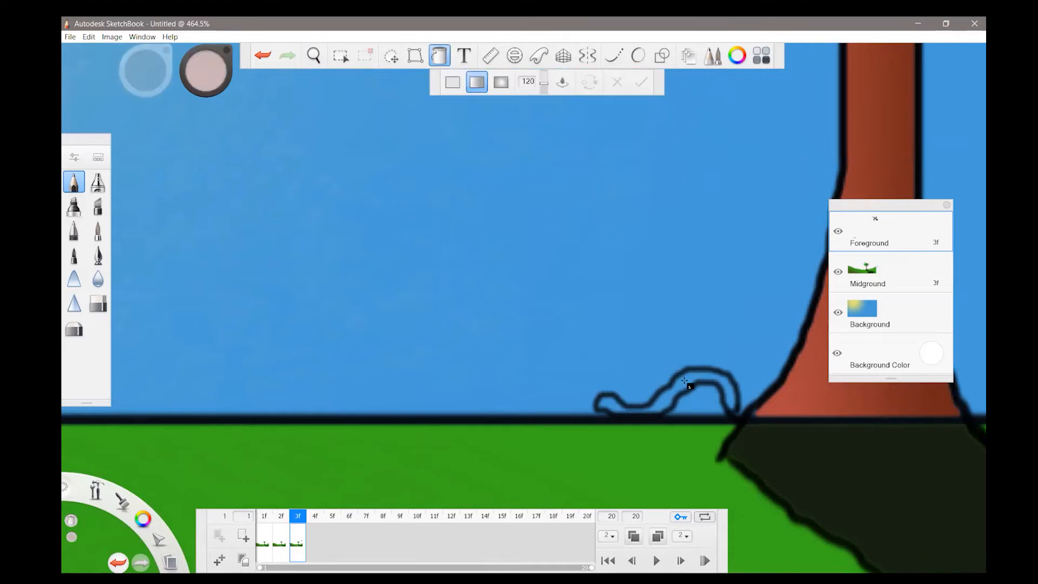
click(685, 381)
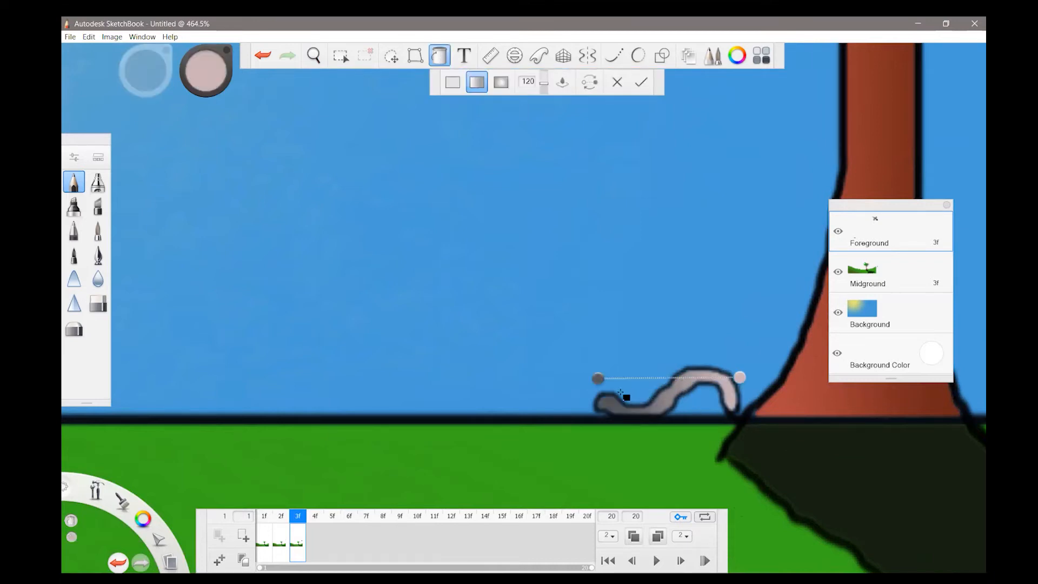
drag(597, 379, 813, 352)
drag(740, 377, 659, 292)
drag(806, 355, 740, 400)
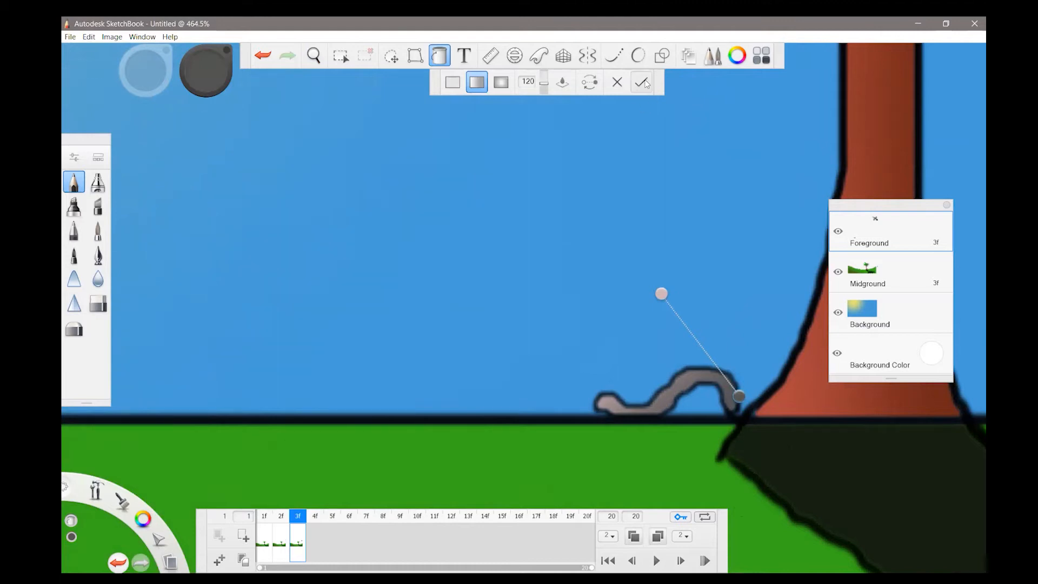
click(641, 82)
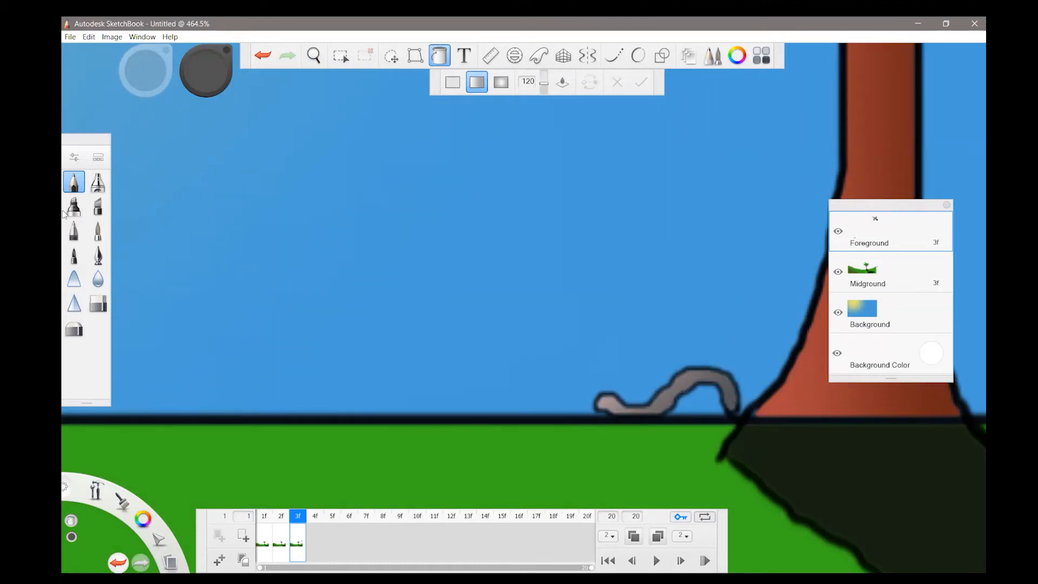
click(77, 182)
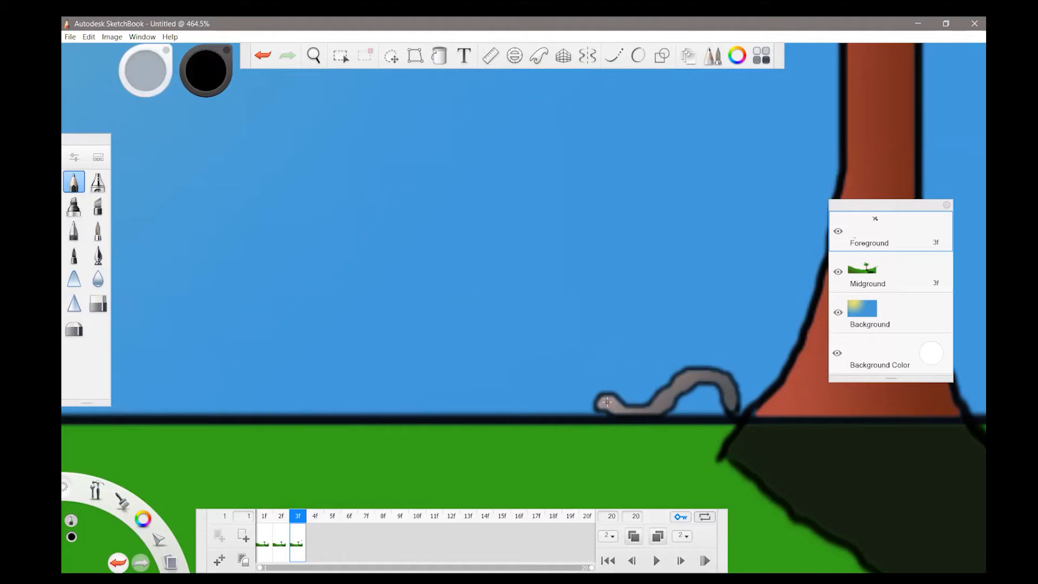
click(607, 401)
On frame 2, draw a shorter worm outline with an eye coming out from the trunk base, using the frame 3 onion skin as a guide
click(280, 545)
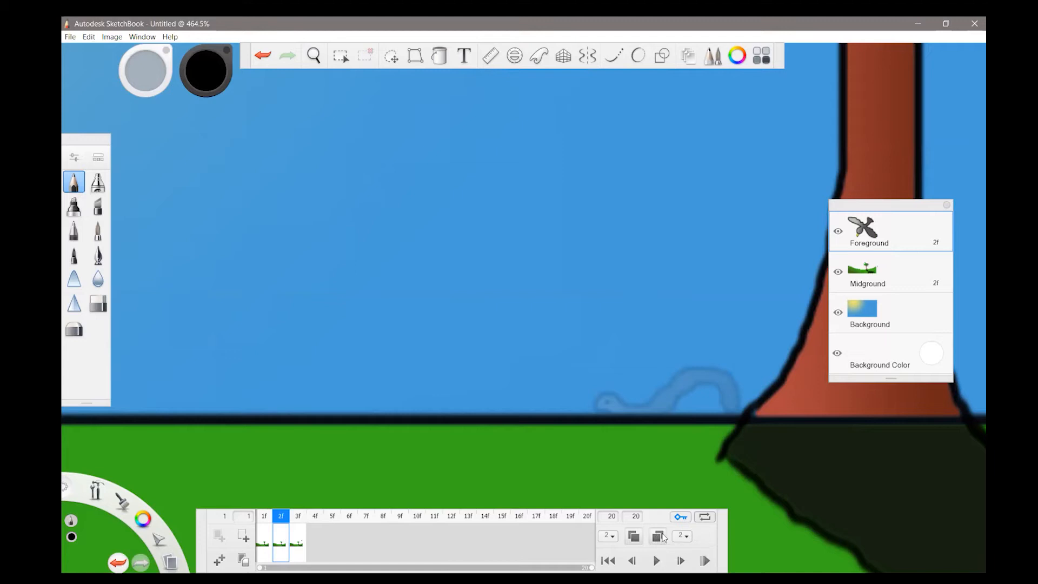
click(659, 537)
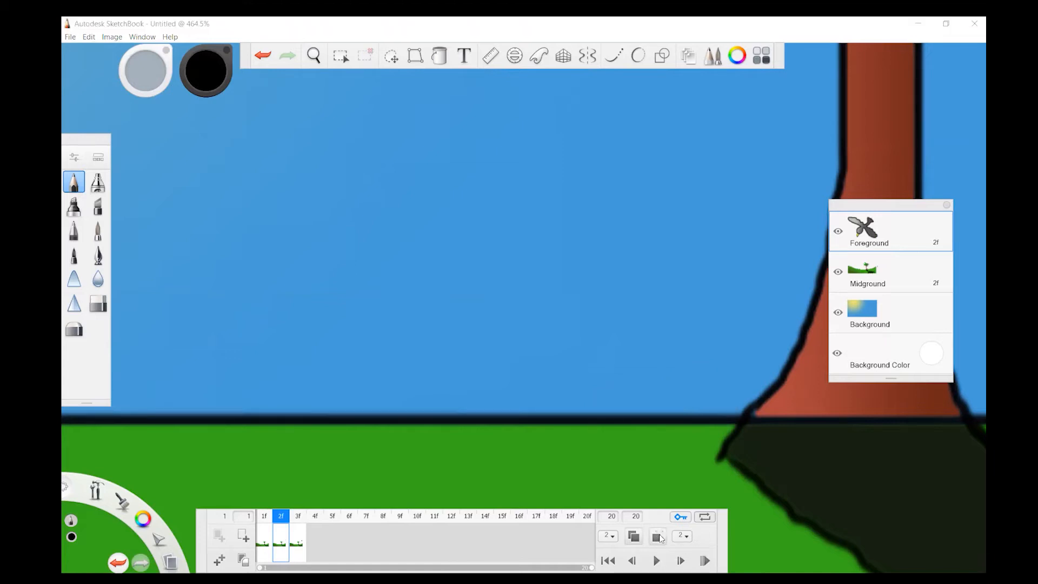
click(659, 537)
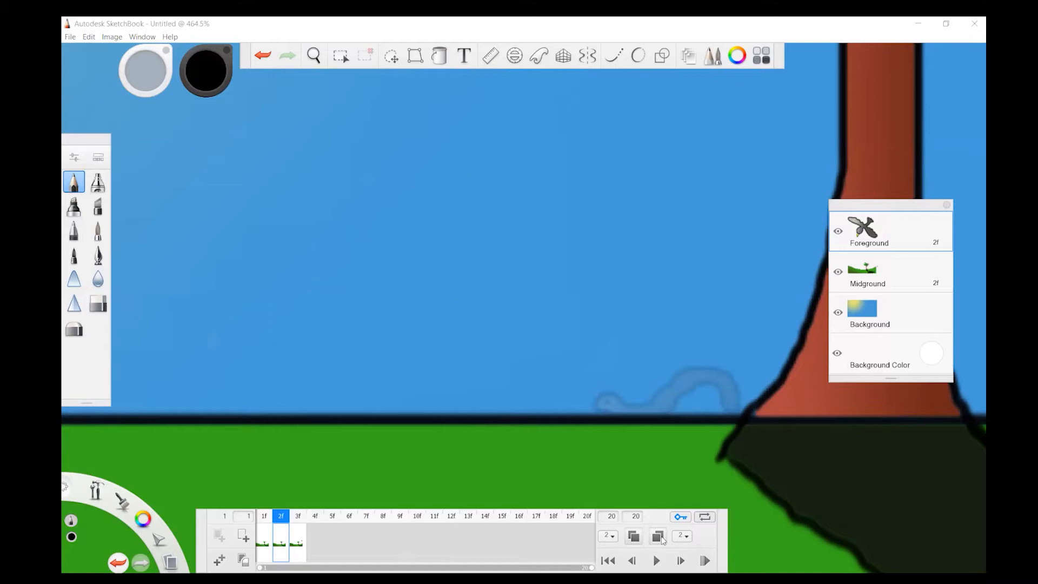
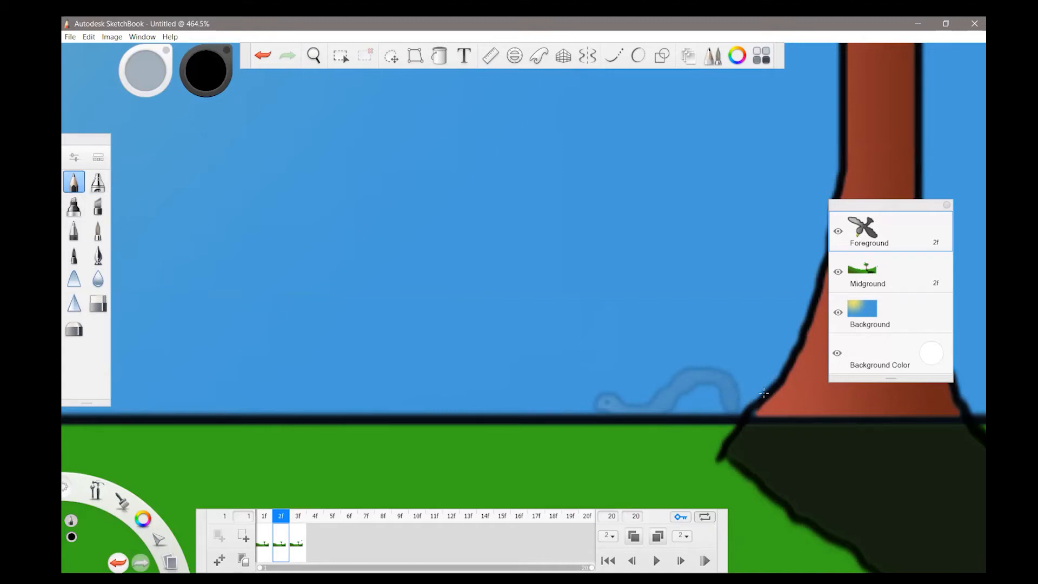
mouse_move(761, 393)
mouse_down()
mouse_move(733, 375)
mouse_move(703, 404)
mouse_move(680, 388)
mouse_move(674, 403)
mouse_move(699, 417)
mouse_move(733, 386)
mouse_move(747, 400)
mouse_move(761, 394)
mouse_up()
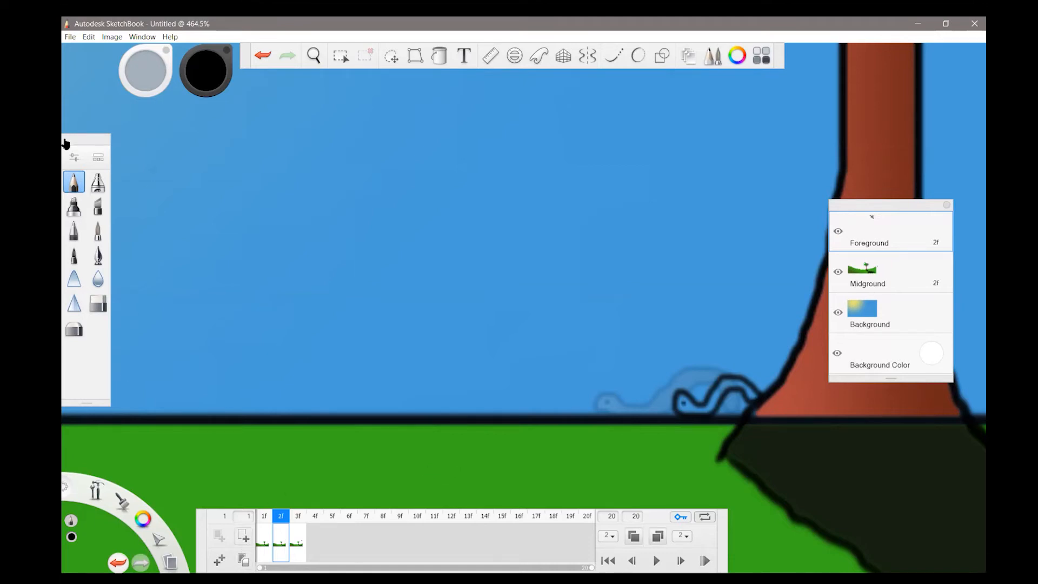
Fill the frame 2 worm with a linear gradient, pale pink on the head side and dark grey towards the trunk
click(440, 56)
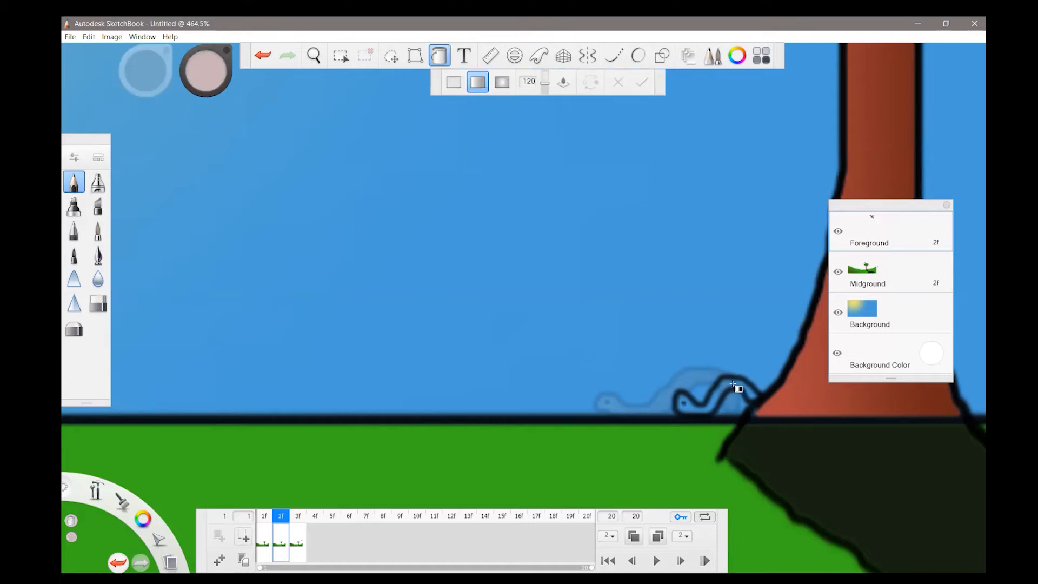
click(733, 384)
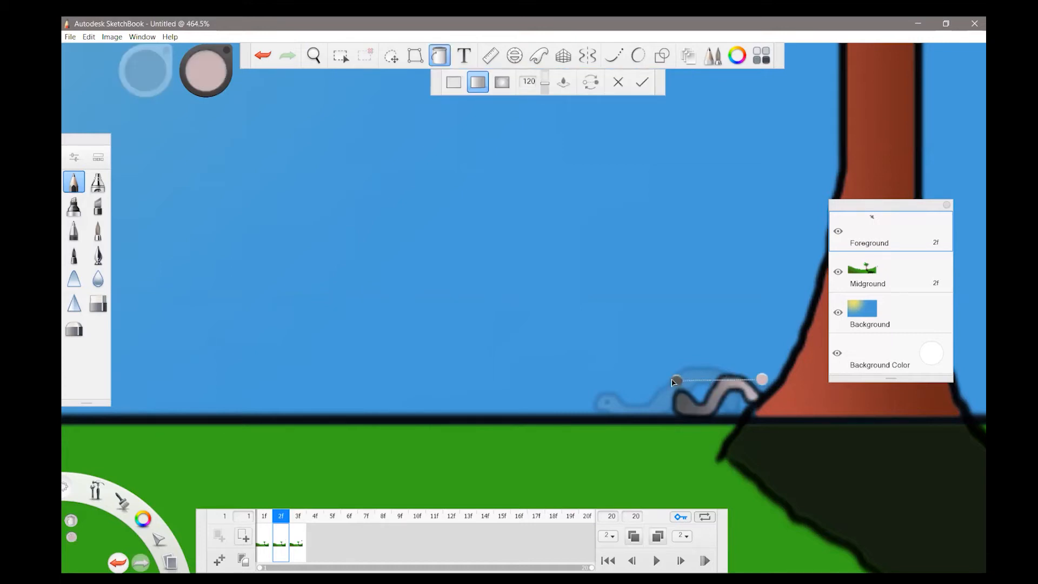
mouse_move(676, 380)
mouse_down()
mouse_move(763, 429)
mouse_move(811, 394)
mouse_move(778, 407)
mouse_move(712, 356)
mouse_move(624, 343)
mouse_up()
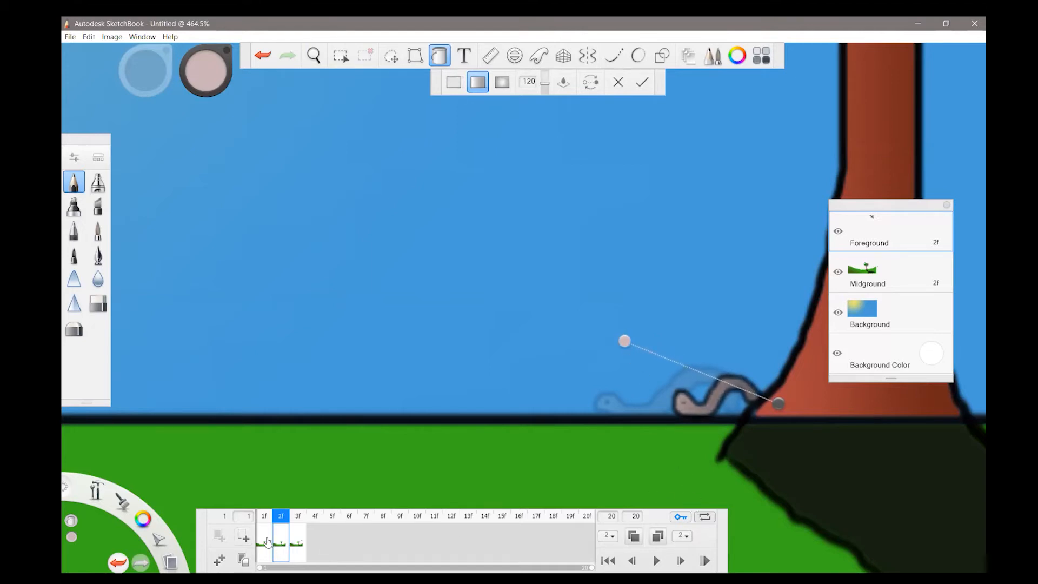
On frame 1, draw only the worm's head with an eye emerging at the trunk base and fill it with the pink-to-grey gradient
click(265, 541)
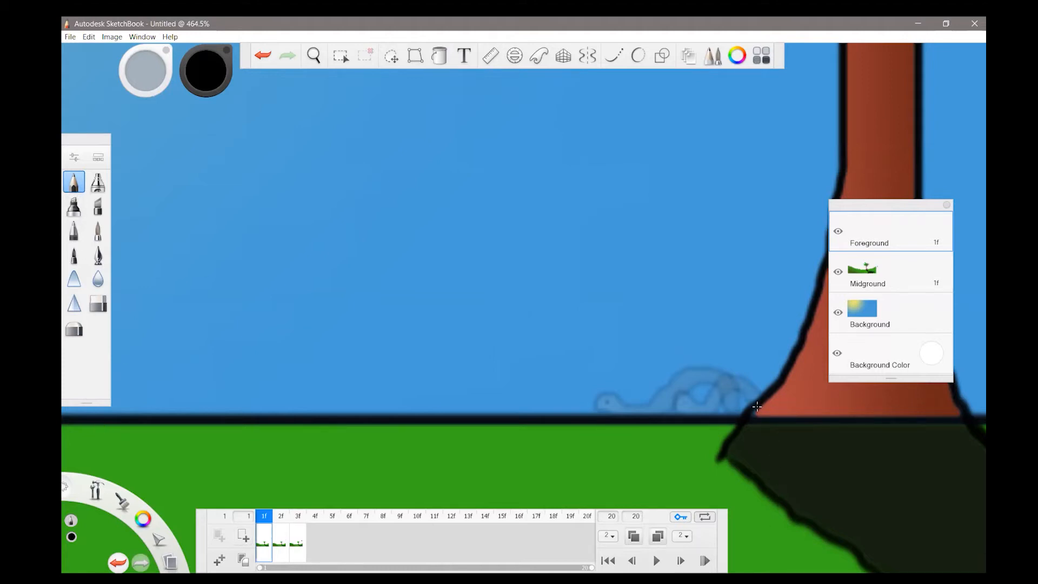
mouse_move(755, 408)
mouse_down()
mouse_move(732, 387)
mouse_move(720, 402)
mouse_move(753, 405)
mouse_move(735, 398)
mouse_up()
click(439, 58)
click(741, 401)
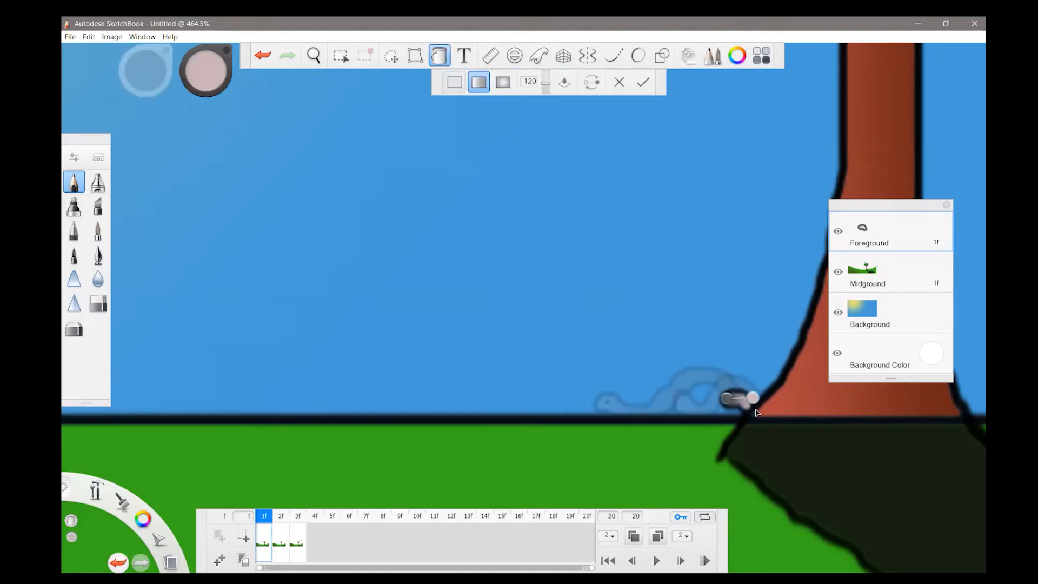
drag(725, 398, 772, 418)
drag(752, 394, 703, 345)
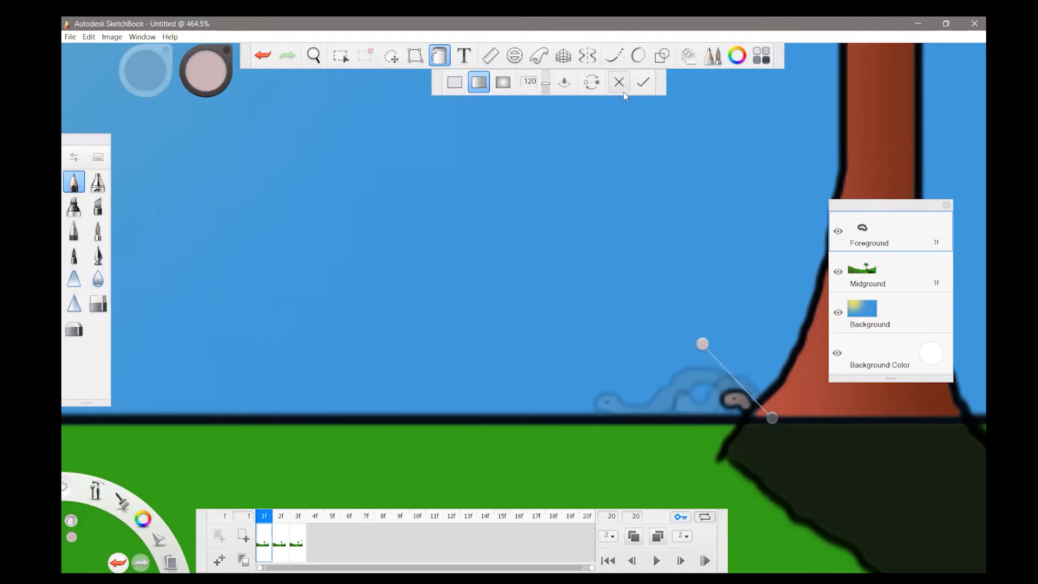
click(641, 84)
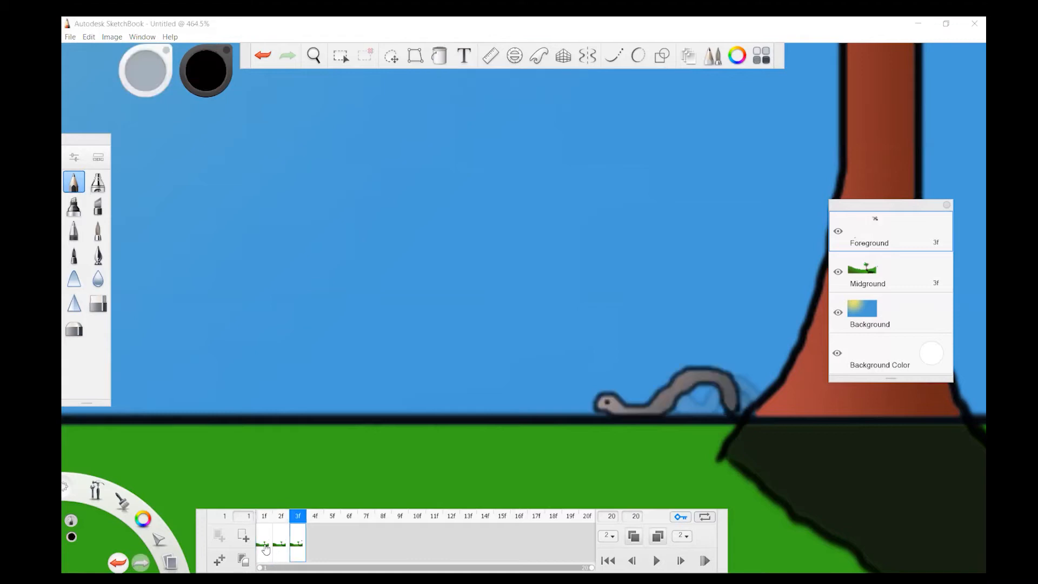
Check the worm on frames 1 and 2, and play the whole-scene animation from frame 1 before stopping it
click(265, 550)
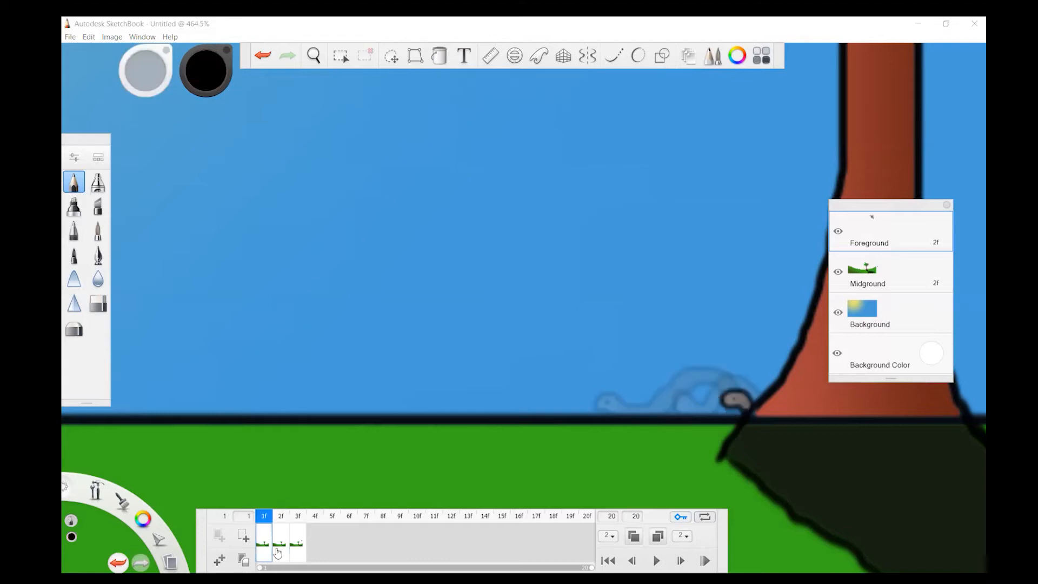
click(278, 552)
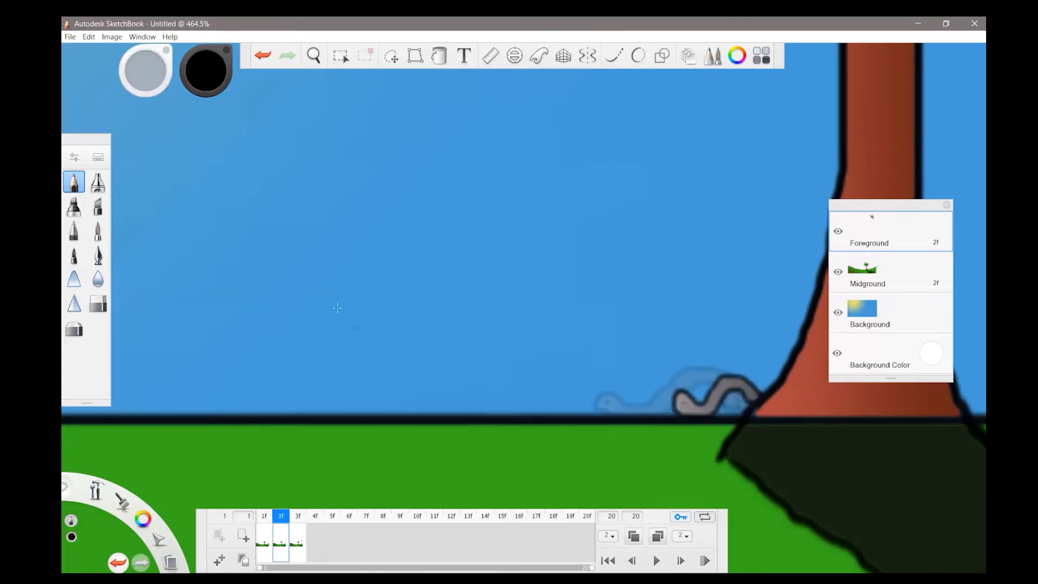
click(313, 63)
drag(523, 338, 569, 508)
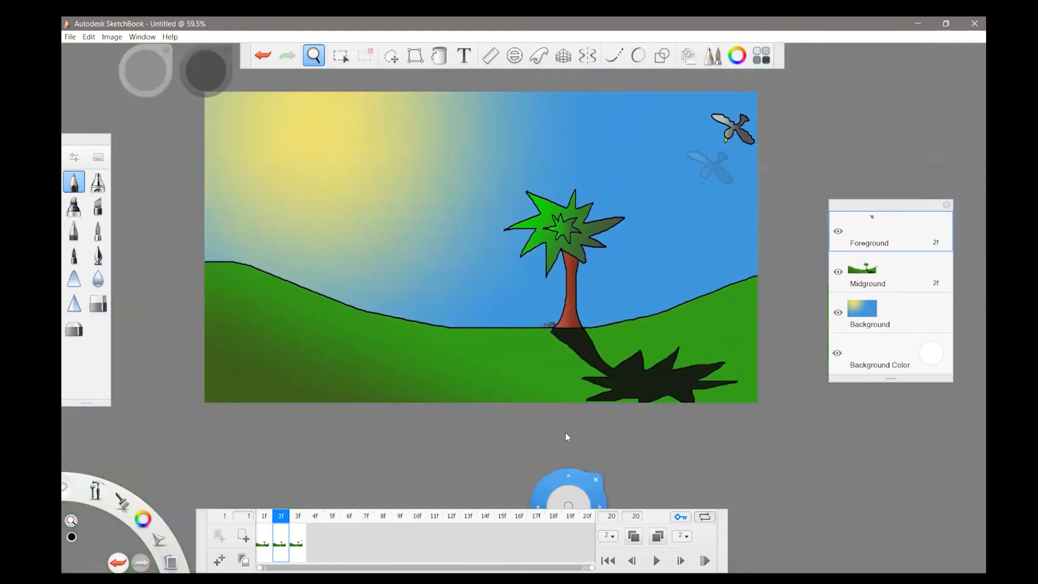
click(262, 537)
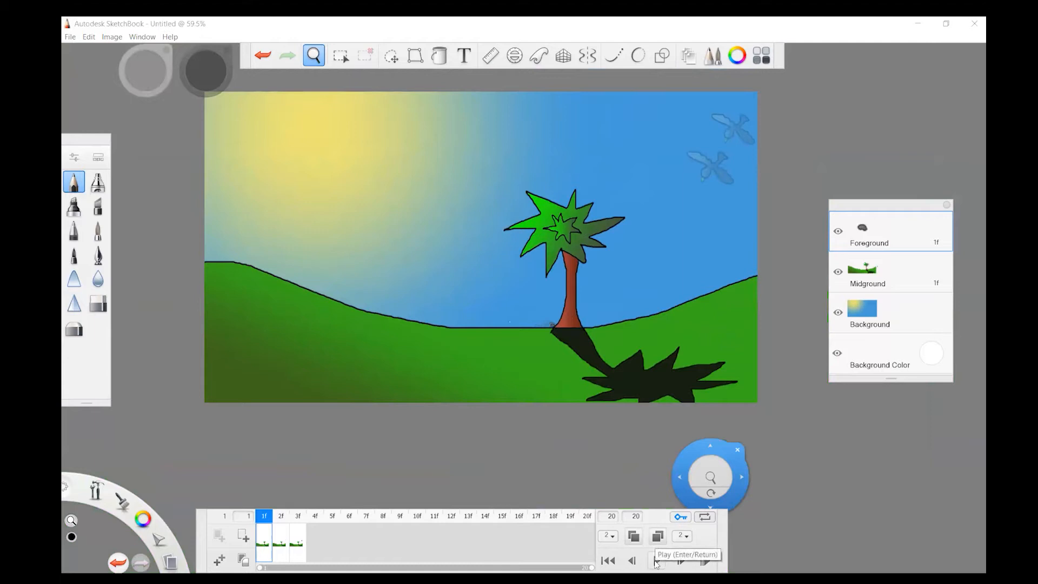
click(655, 562)
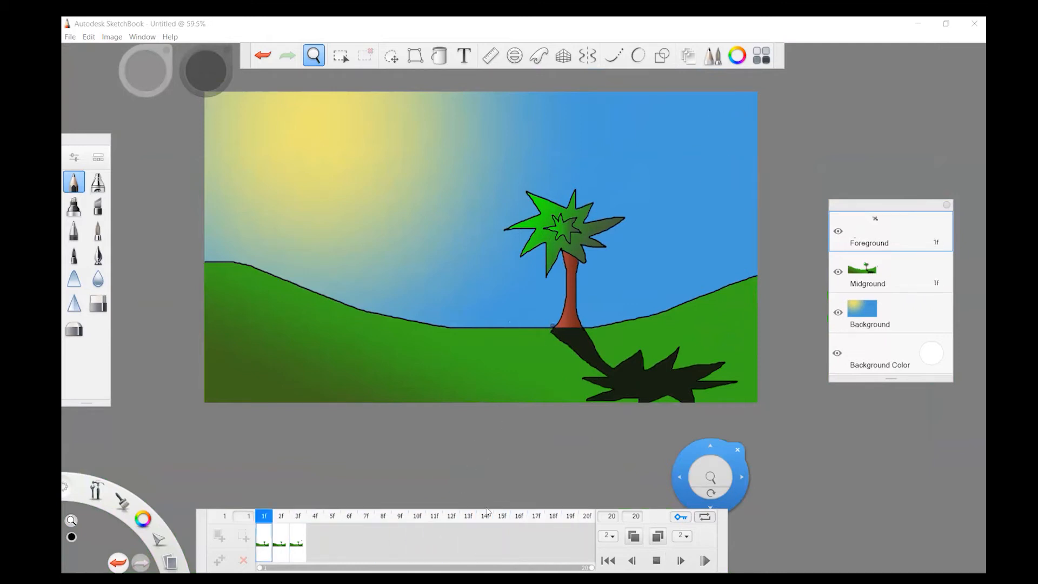
click(710, 470)
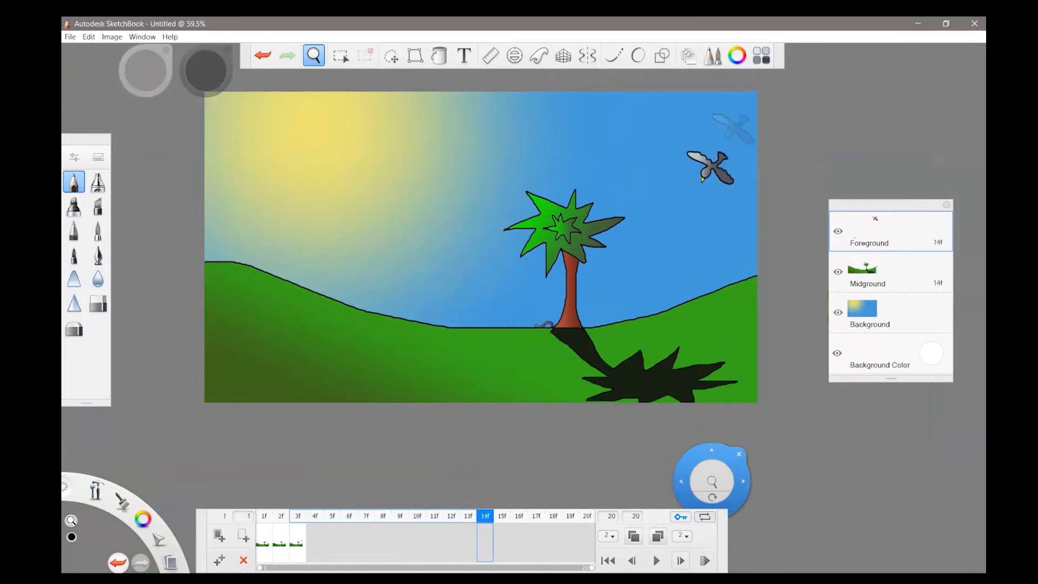
drag(703, 444, 619, 257)
drag(627, 292, 617, 240)
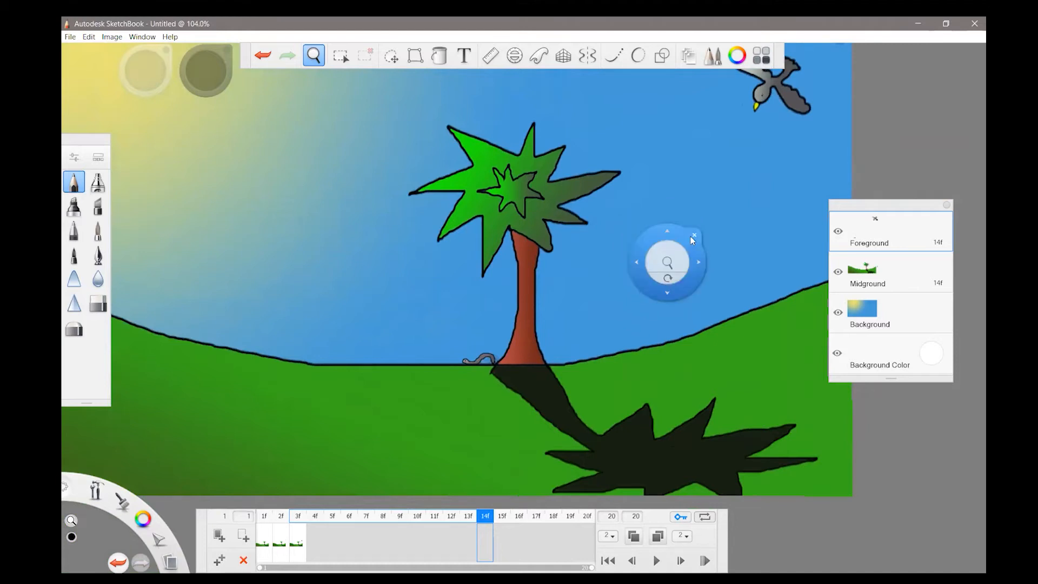
click(689, 219)
drag(748, 250, 743, 259)
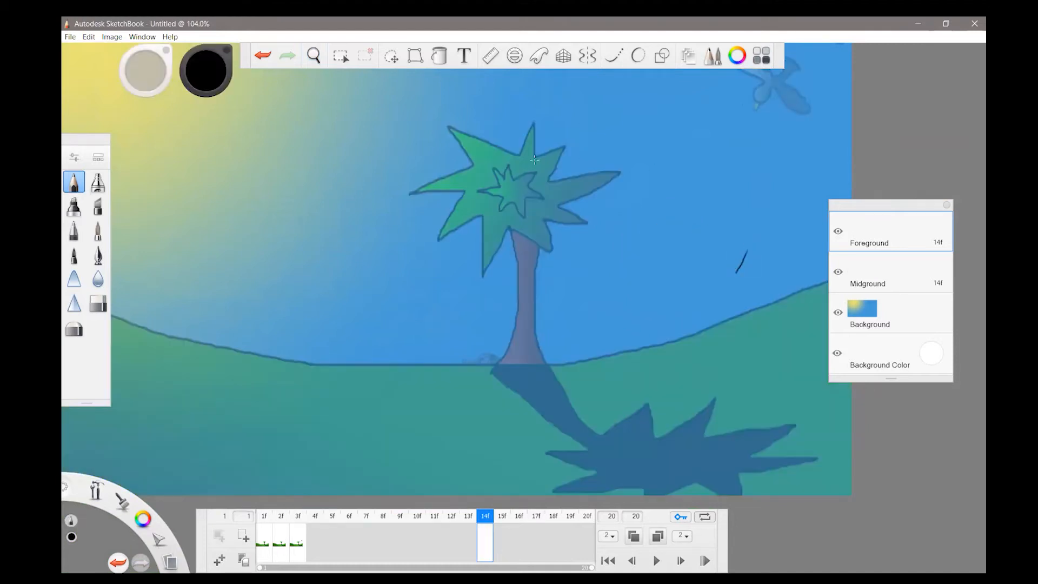
click(263, 55)
Add a keyframe at frame 4 that carries over the frame 3 drawing
click(314, 55)
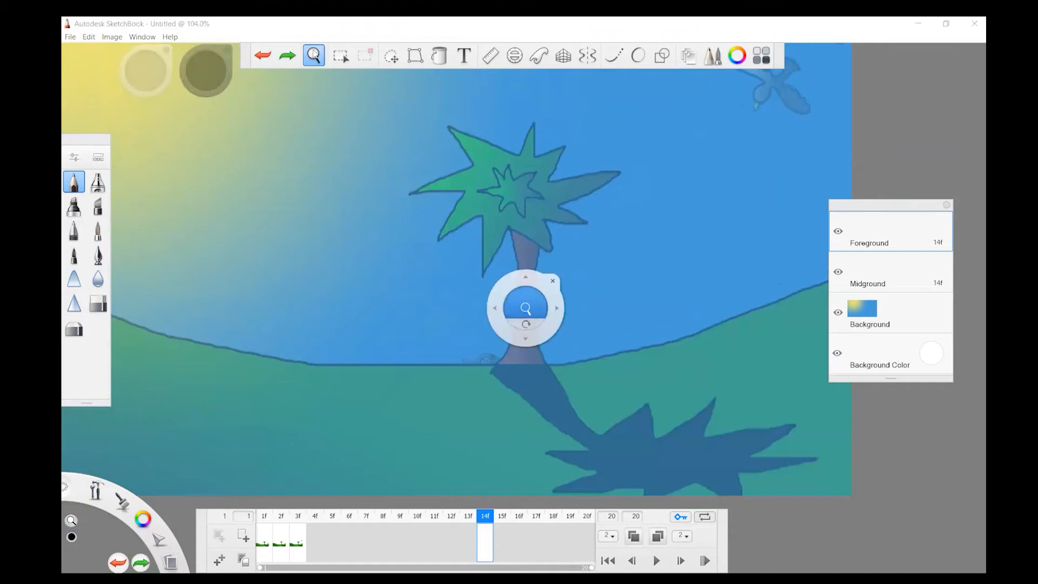
click(681, 298)
drag(709, 301, 647, 377)
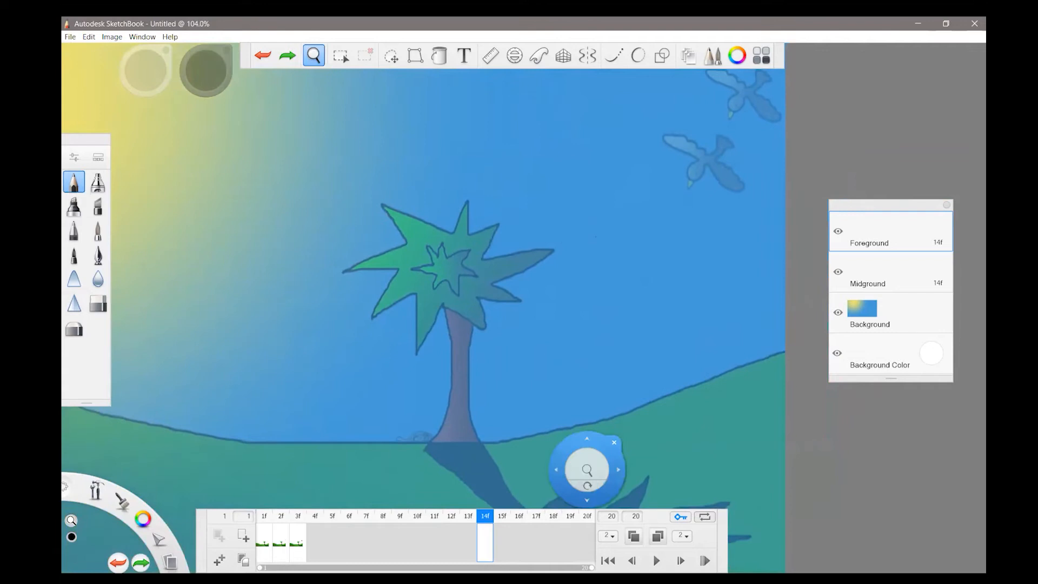
click(312, 543)
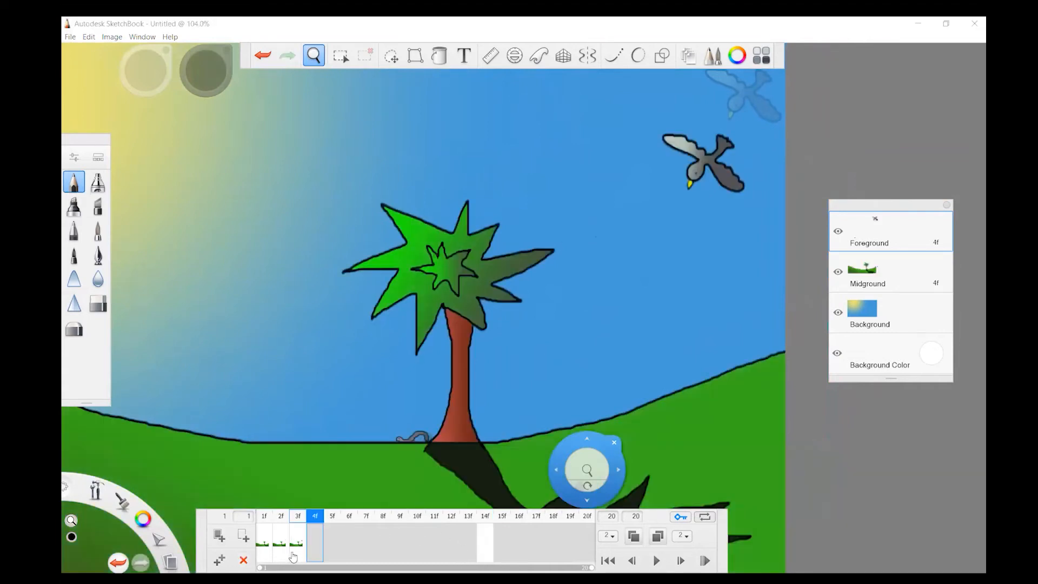
click(216, 563)
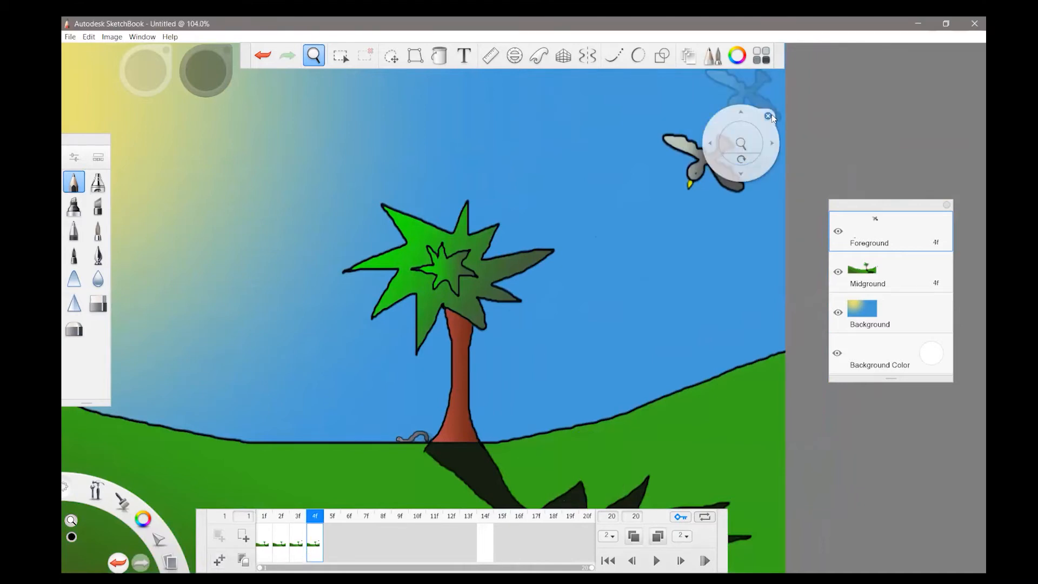
click(768, 116)
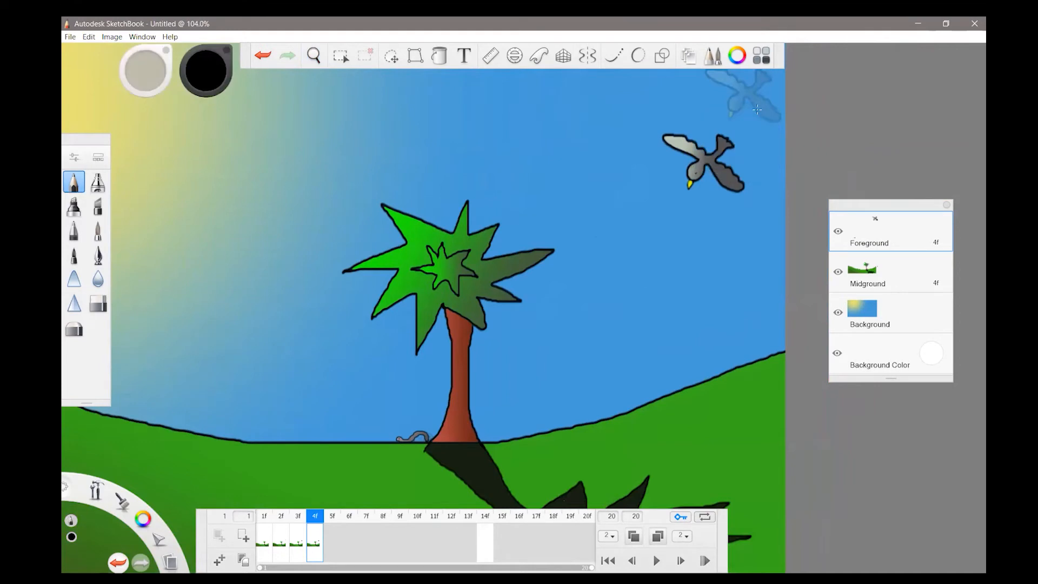
Lasso the bird on frame 4, move it down and left along its flight path, and rotate it slightly clockwise
click(390, 58)
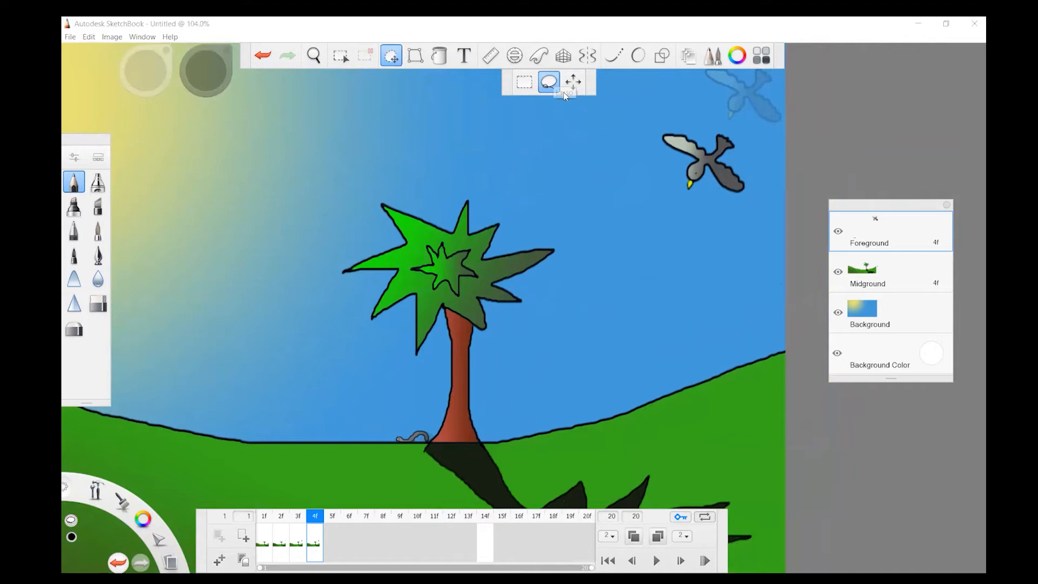
mouse_move(703, 145)
mouse_down()
mouse_move(688, 122)
mouse_move(663, 117)
mouse_move(652, 139)
mouse_move(674, 169)
mouse_move(669, 199)
mouse_move(714, 216)
mouse_move(712, 194)
mouse_move(738, 207)
mouse_move(765, 193)
mouse_move(749, 142)
mouse_move(715, 120)
mouse_move(702, 142)
mouse_up()
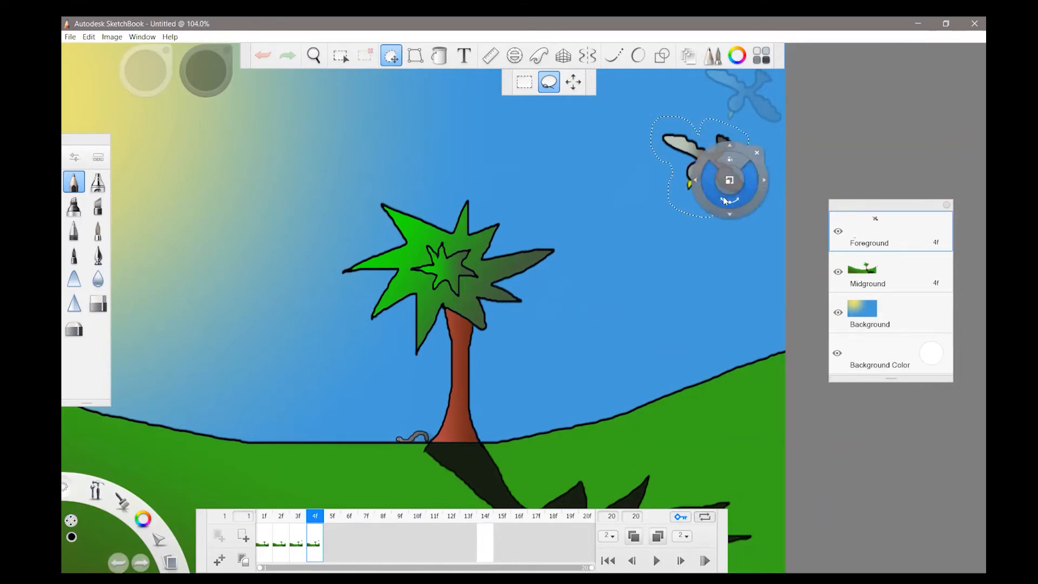
mouse_move(727, 217)
mouse_down()
mouse_move(676, 288)
mouse_move(680, 247)
mouse_up()
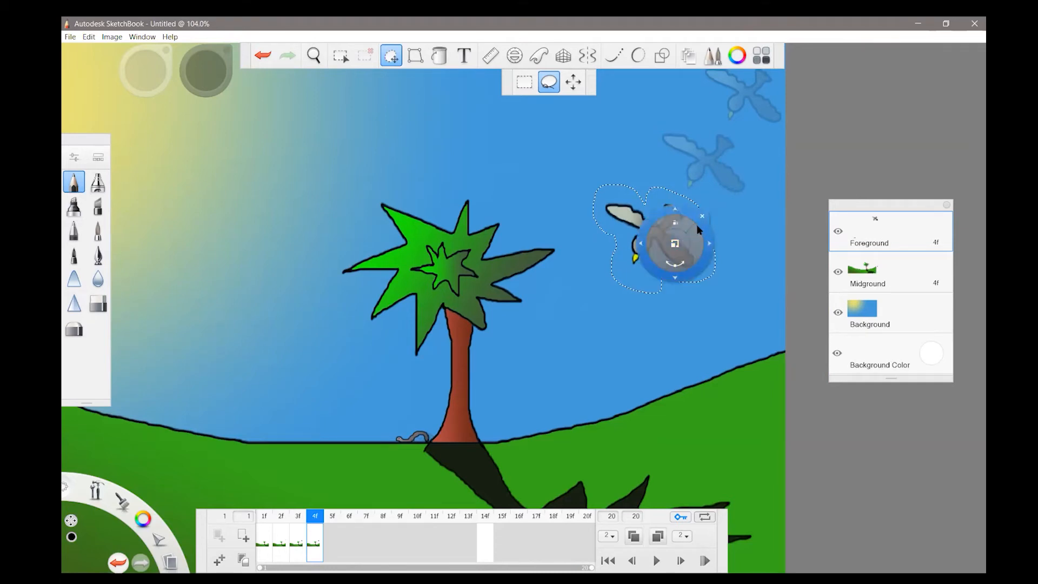
drag(698, 242, 698, 243)
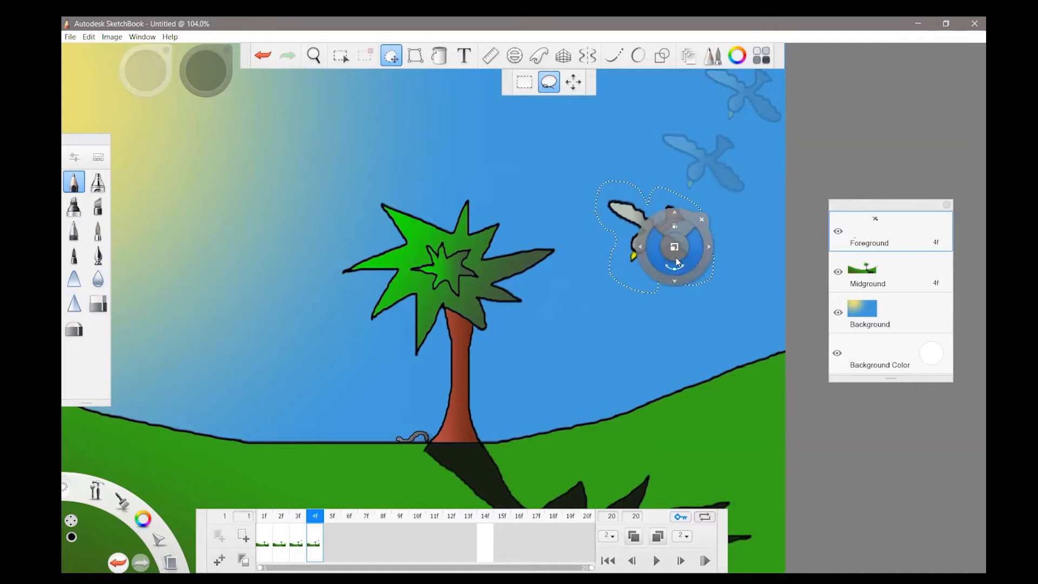
drag(696, 249, 700, 253)
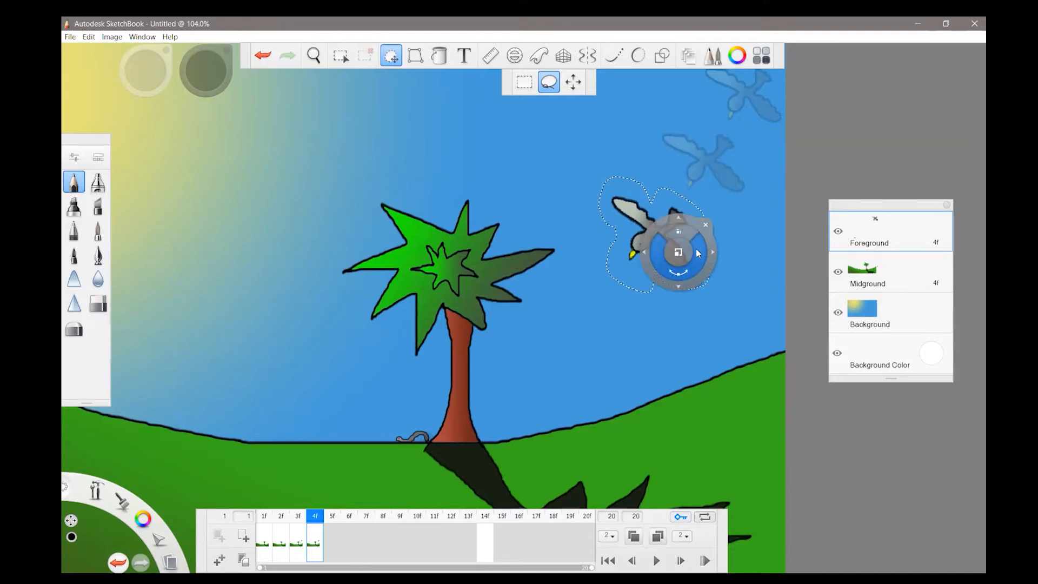
click(705, 225)
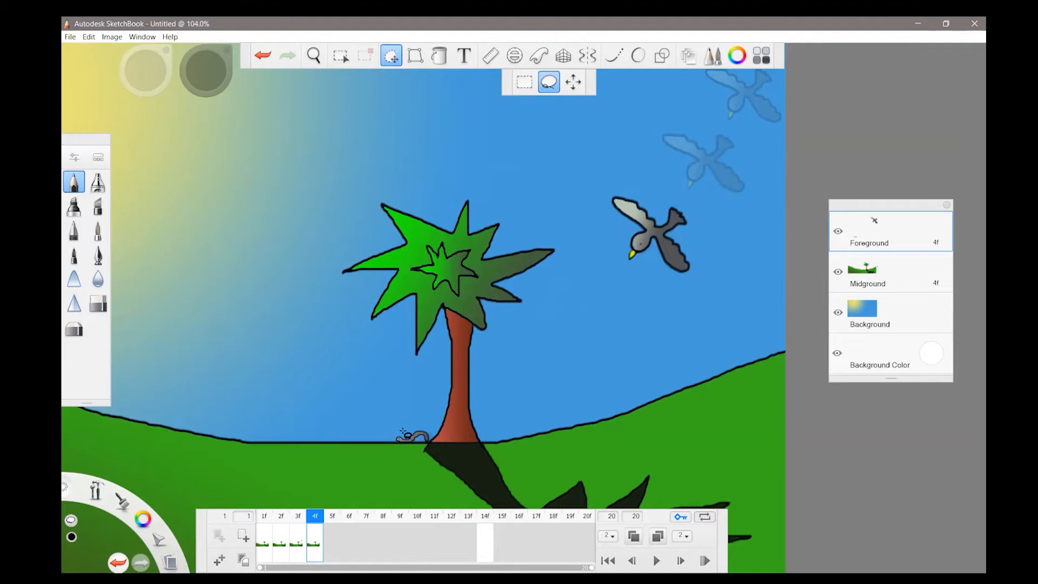
Lasso the worm on frame 4 and shift it slightly left along the ground, away from the tree trunk
mouse_move(402, 435)
mouse_down()
mouse_move(388, 436)
mouse_move(402, 450)
mouse_move(431, 437)
mouse_move(417, 426)
mouse_move(398, 435)
mouse_up()
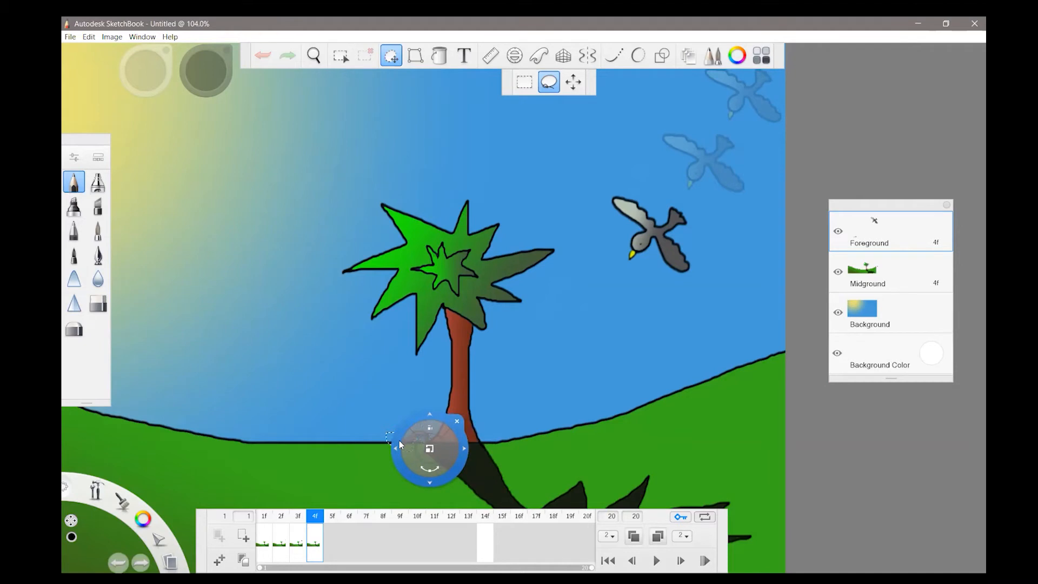
drag(396, 449, 382, 449)
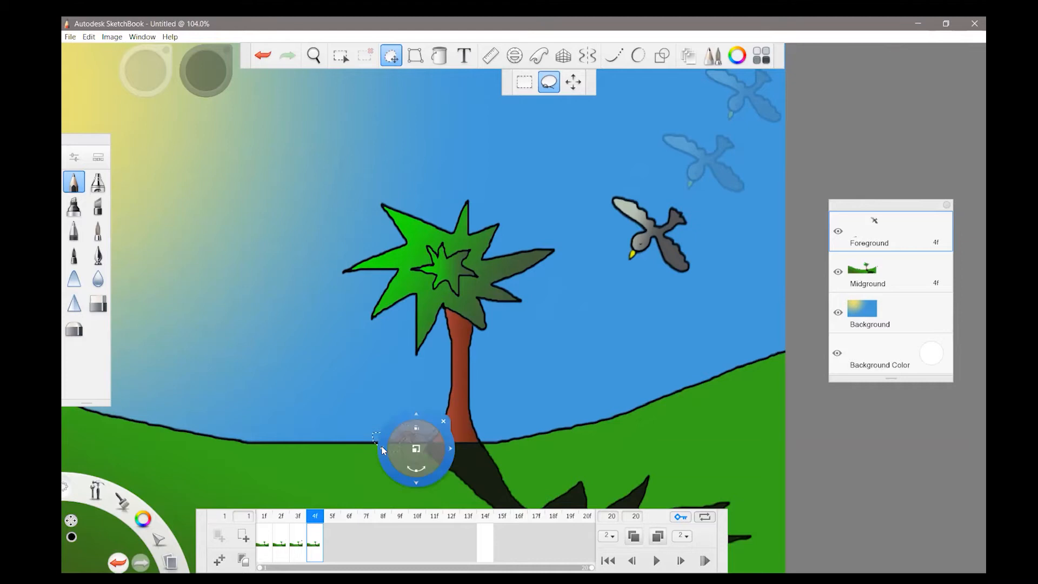
drag(449, 431, 402, 437)
click(447, 422)
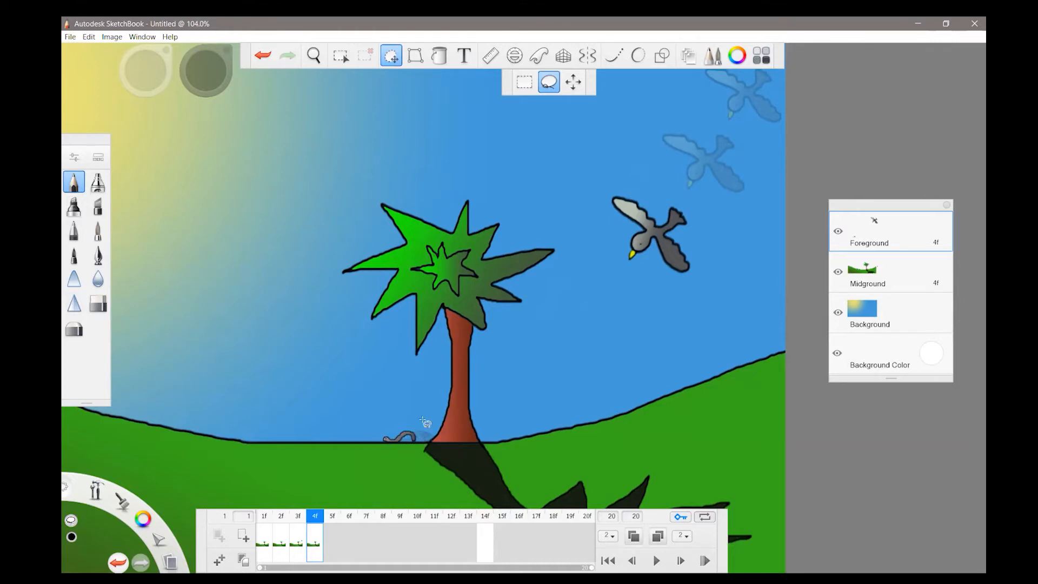
click(264, 56)
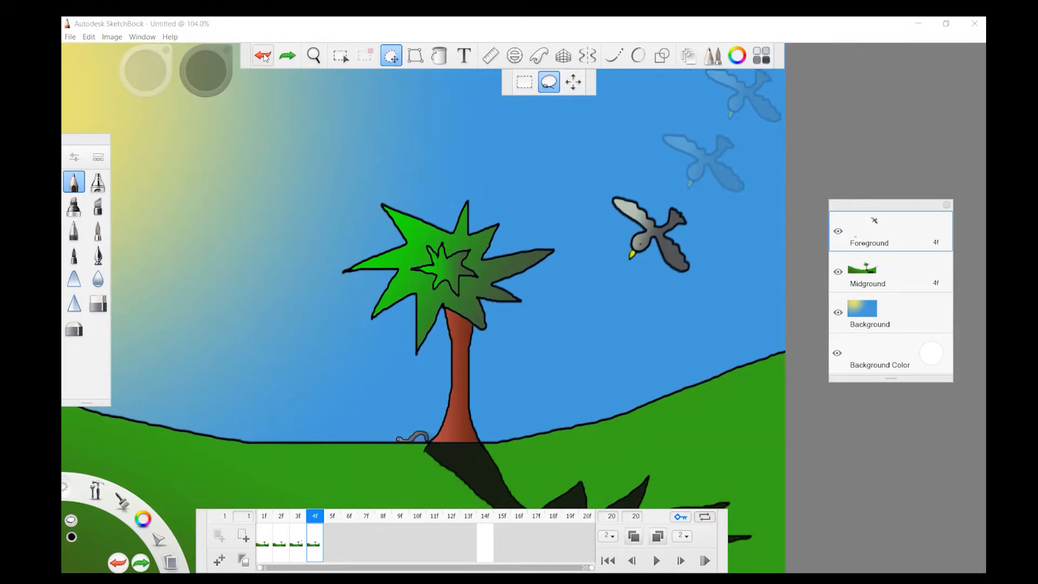
click(392, 436)
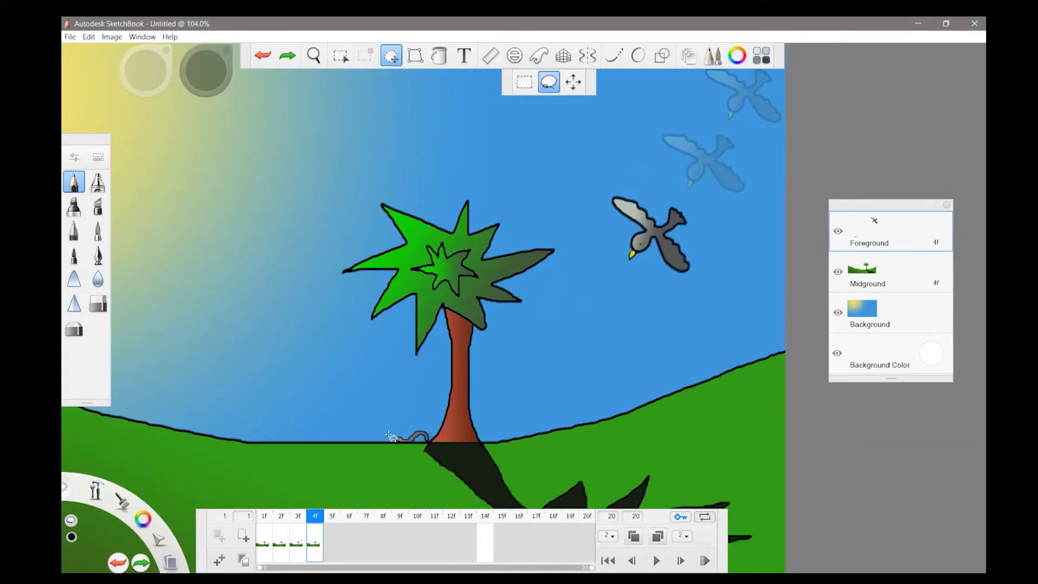
click(288, 56)
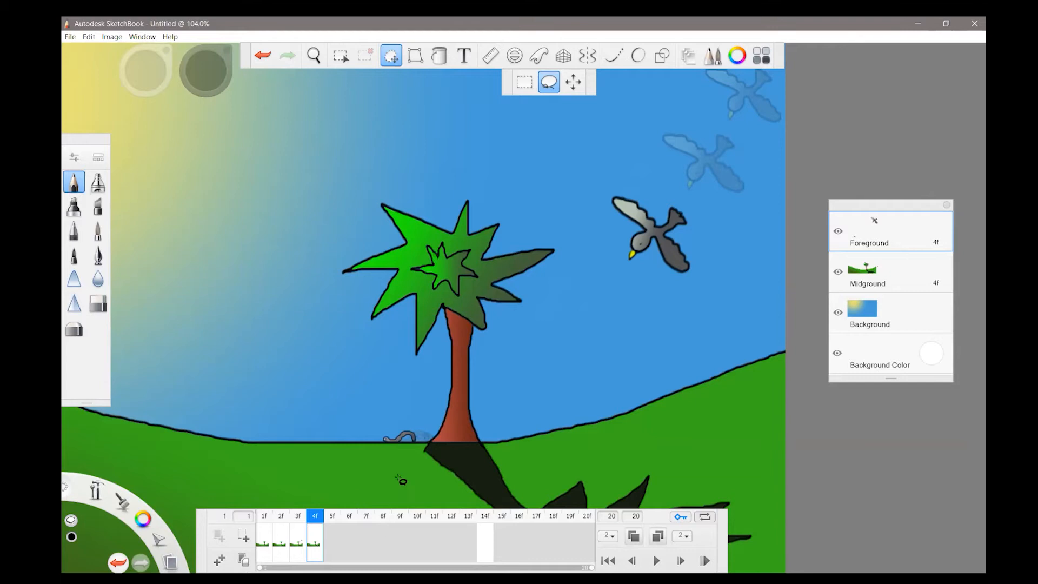
Draw a new body outline over the frame 4 worm in black pencil, with the hump closer to the head and the tail stretched behind
click(315, 56)
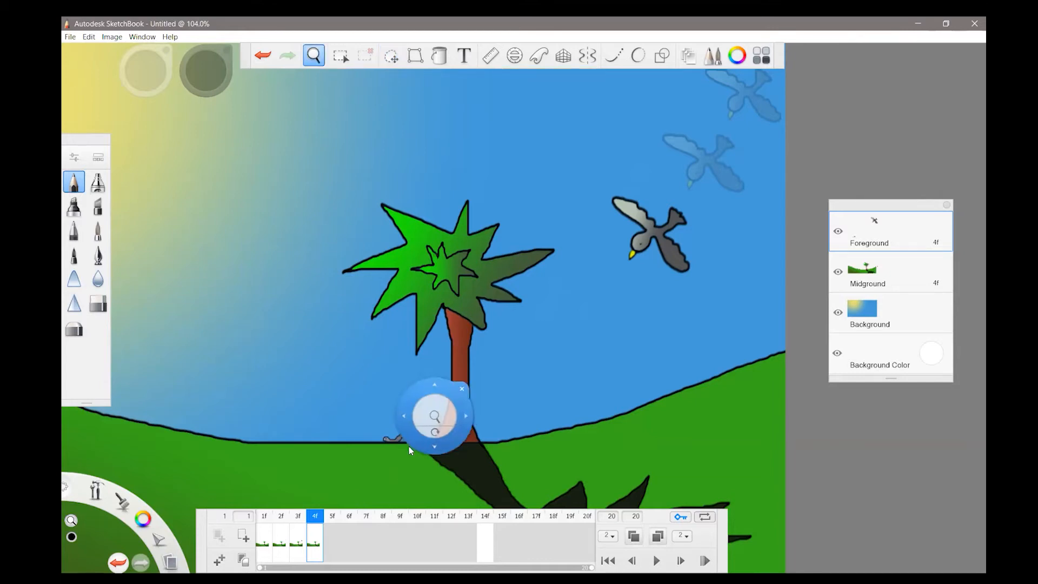
drag(428, 417, 464, 343)
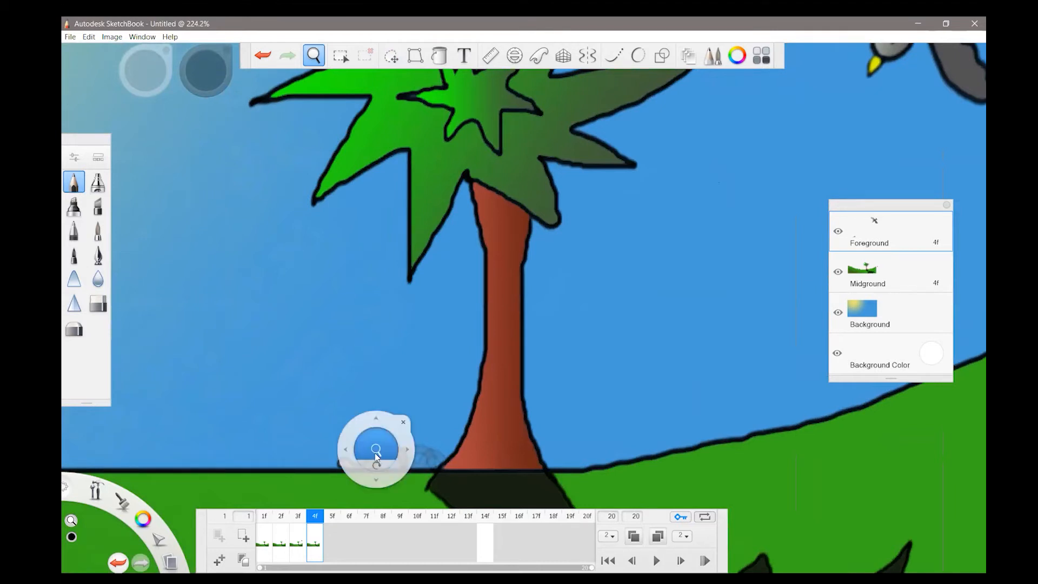
click(404, 423)
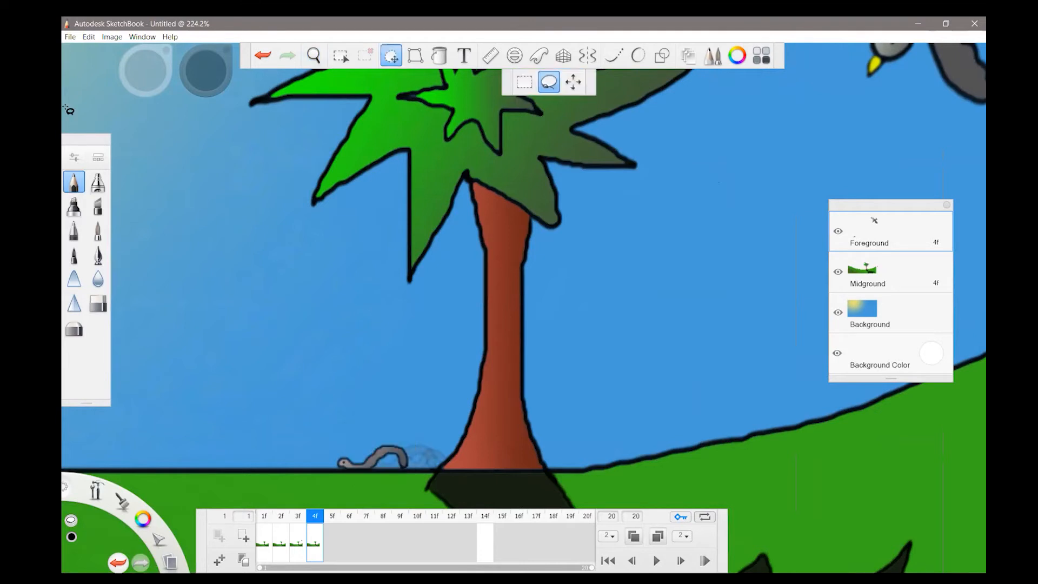
click(73, 183)
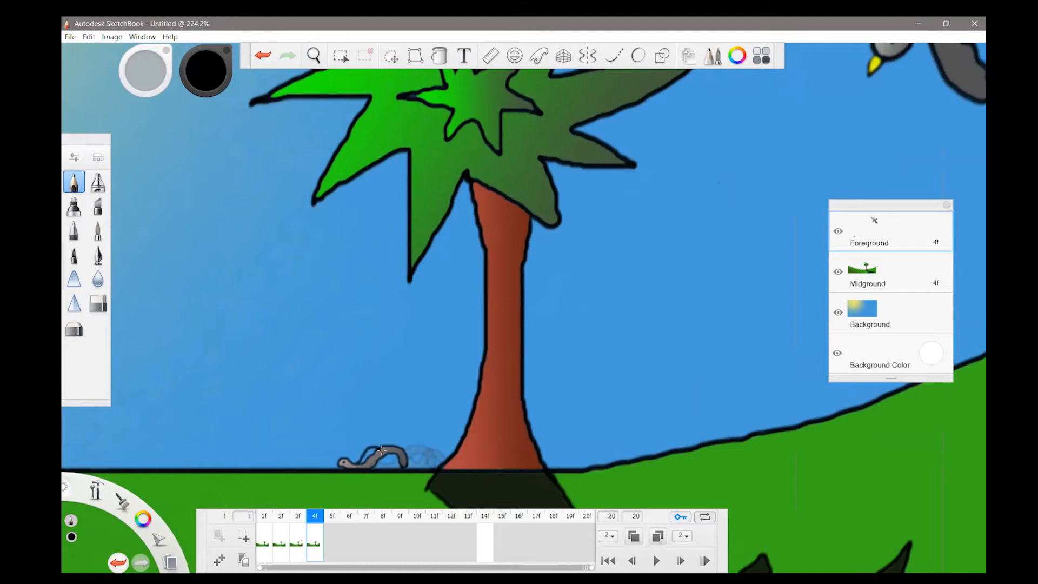
drag(412, 461, 417, 469)
Try to erase the old worm body inside the new hump with the Hard Eraser, and undo the erasing
click(313, 56)
drag(389, 455, 418, 301)
drag(452, 340, 515, 173)
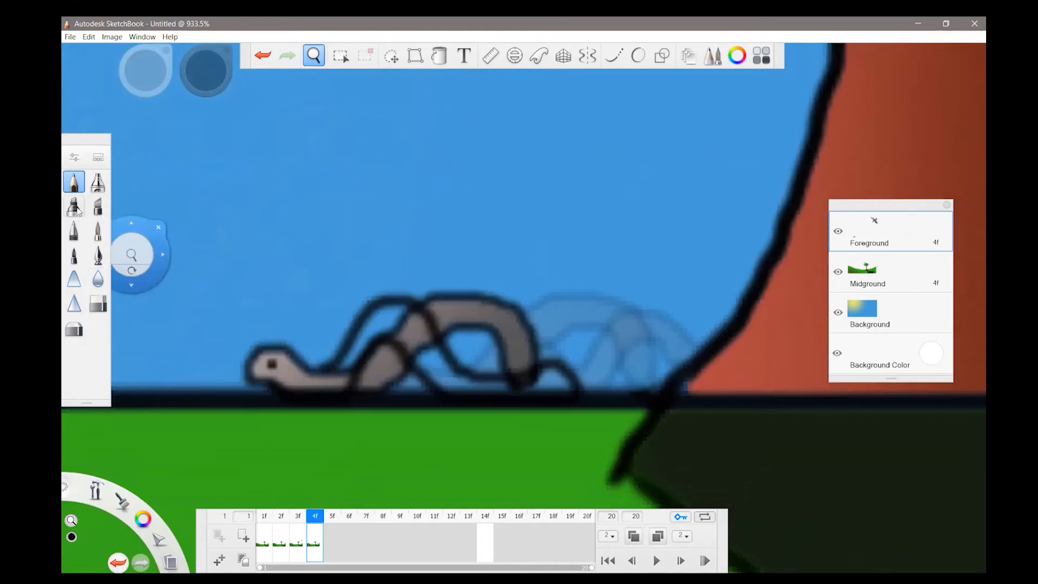
click(98, 306)
drag(402, 329, 414, 338)
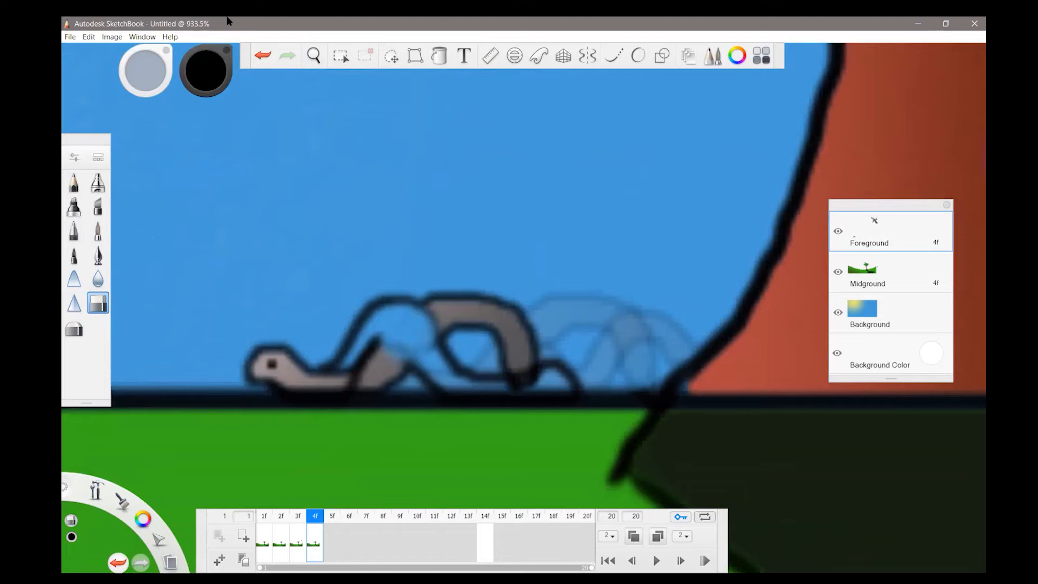
click(262, 59)
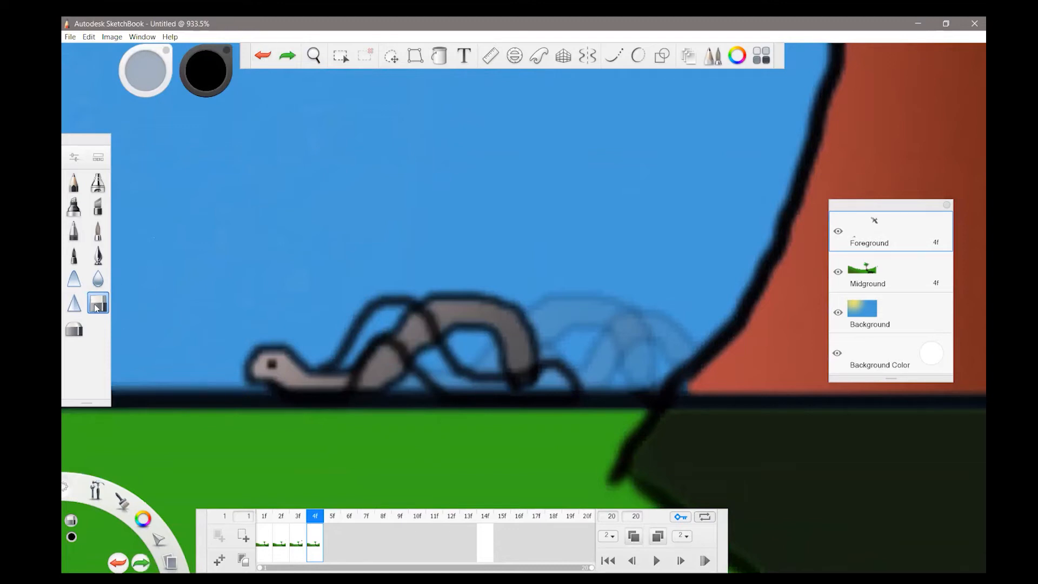
Set the Hard Eraser size to 3.9 and erase the old worm body inside and around the new hump on frame 4
click(97, 305)
drag(385, 222, 381, 223)
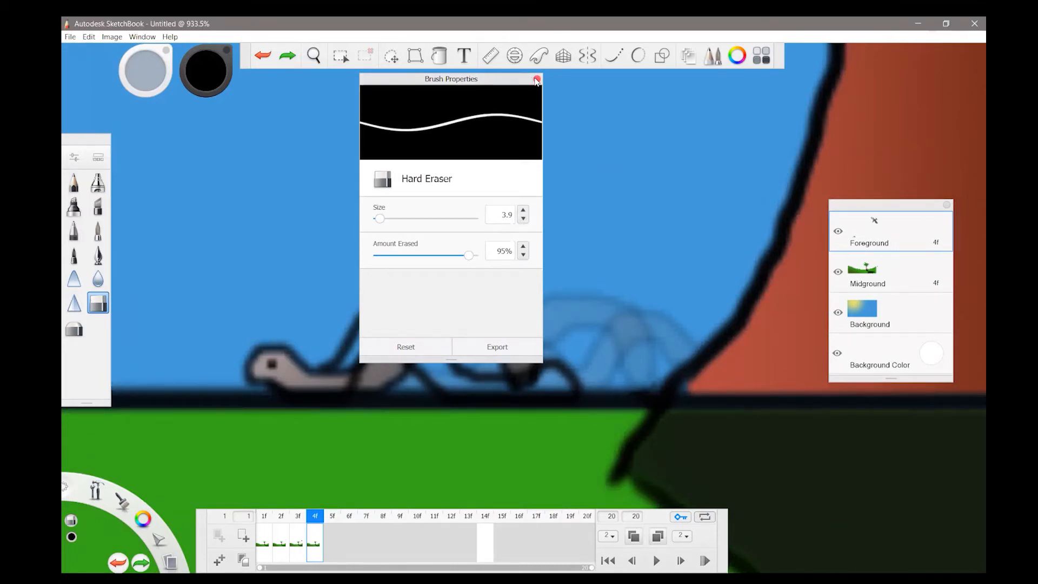
click(536, 80)
mouse_move(399, 324)
mouse_down()
mouse_move(422, 352)
mouse_move(397, 316)
mouse_move(390, 334)
mouse_move(417, 341)
mouse_move(329, 377)
mouse_move(392, 364)
mouse_move(386, 358)
mouse_move(398, 376)
mouse_move(366, 375)
mouse_move(384, 354)
mouse_move(405, 383)
mouse_move(364, 382)
mouse_up()
mouse_move(454, 345)
mouse_down()
mouse_move(434, 294)
mouse_move(455, 330)
mouse_move(466, 327)
mouse_move(454, 293)
mouse_move(531, 314)
mouse_move(477, 320)
mouse_move(526, 316)
mouse_move(525, 335)
mouse_move(503, 338)
mouse_move(536, 336)
mouse_move(522, 356)
mouse_up()
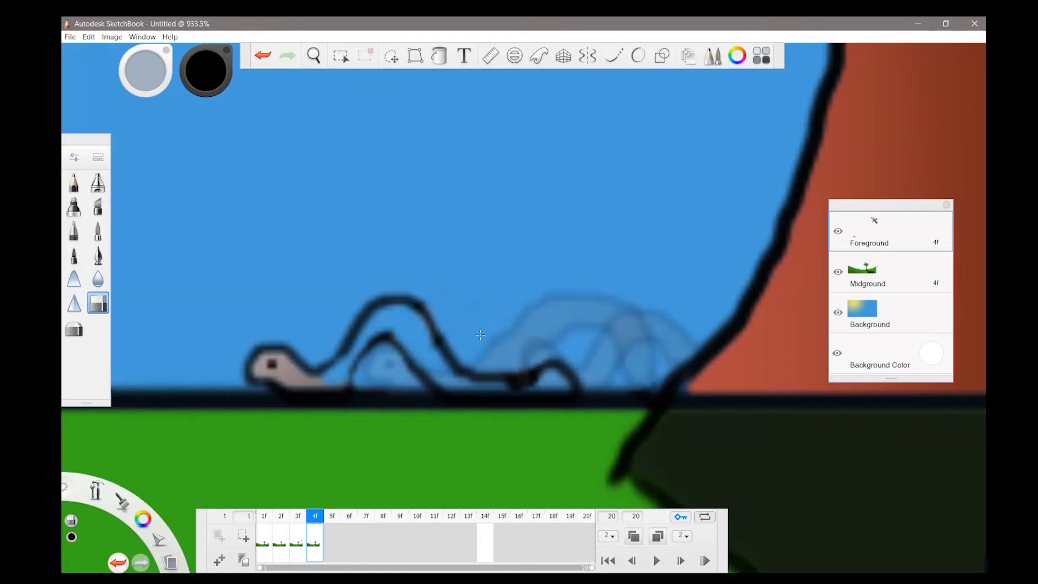
Reduce the Hard Eraser size to 2.3 and clean the leftover old body marks from inside the worm's tail
double_click(99, 304)
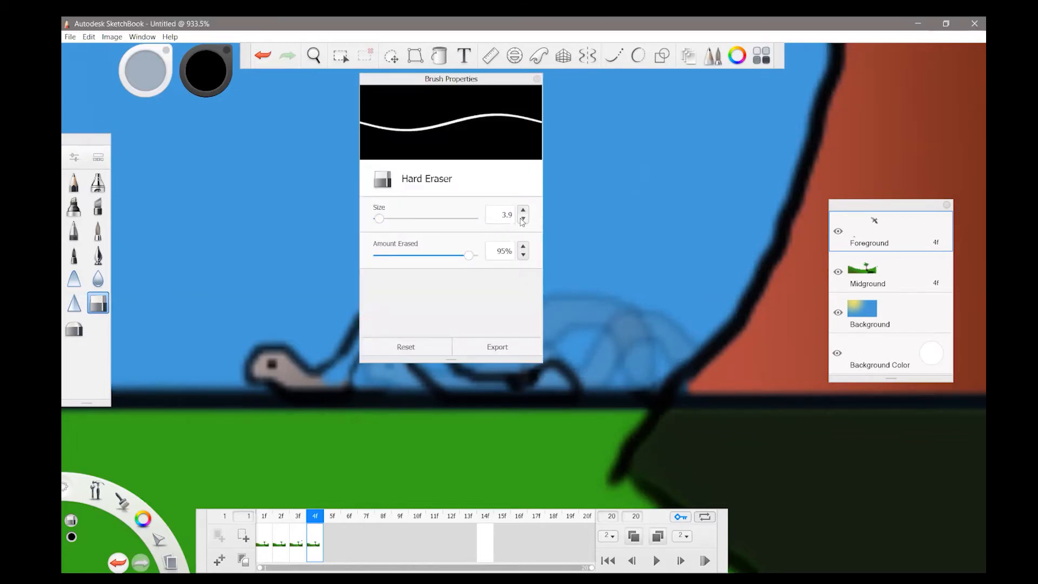
click(522, 219)
click(522, 219)
click(523, 219)
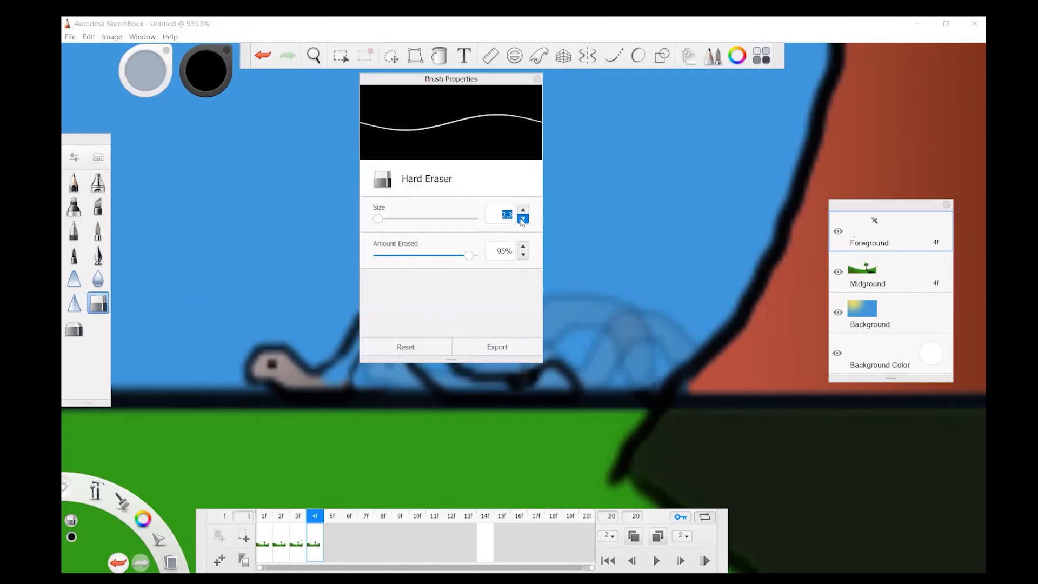
click(536, 80)
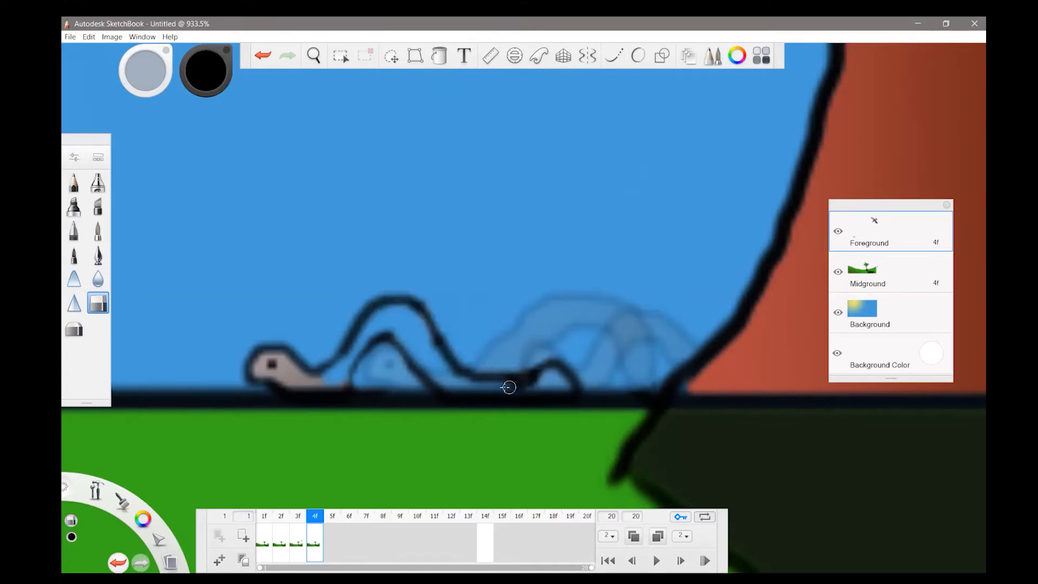
drag(505, 385, 543, 377)
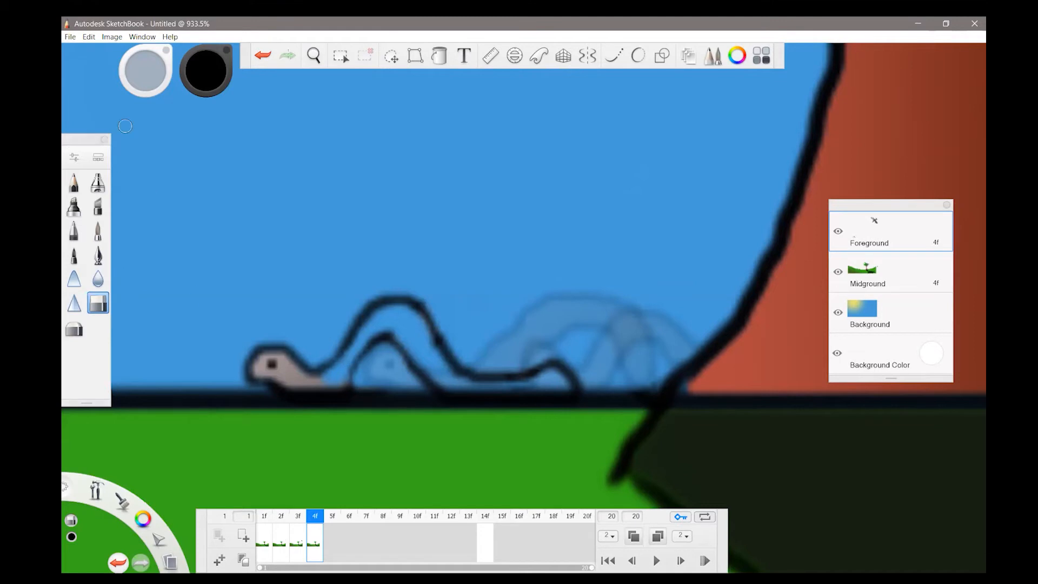
Fill the frame 4 worm body with a linear gradient running from light pinkish grey near the head to dark grey at the tail
click(440, 56)
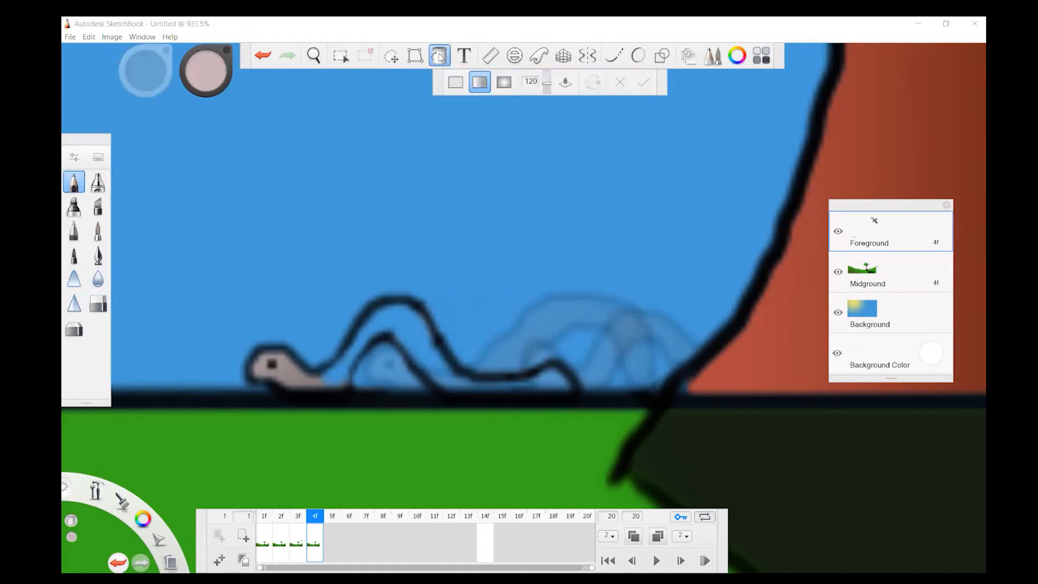
click(414, 328)
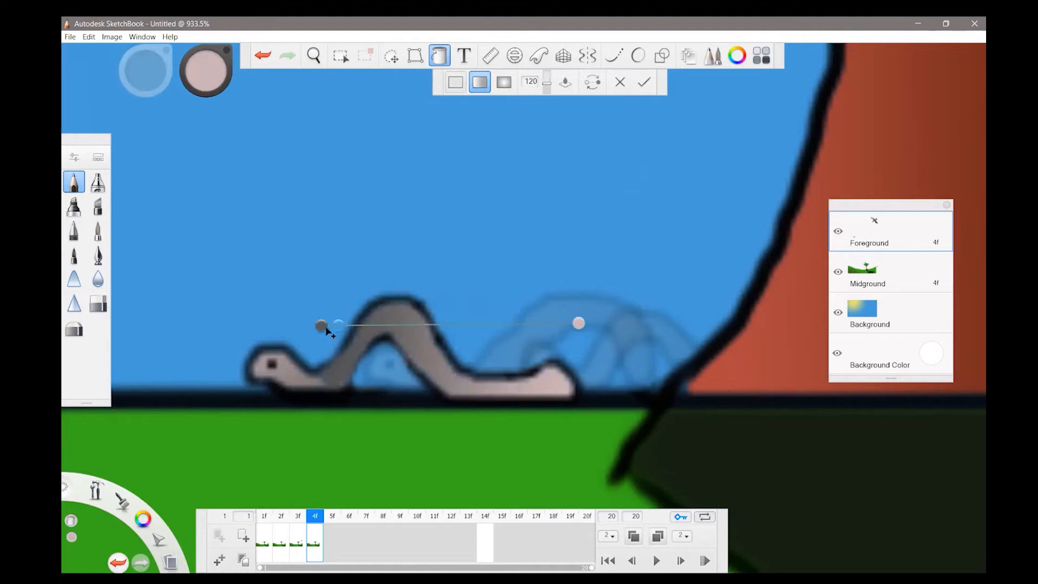
drag(320, 329, 673, 357)
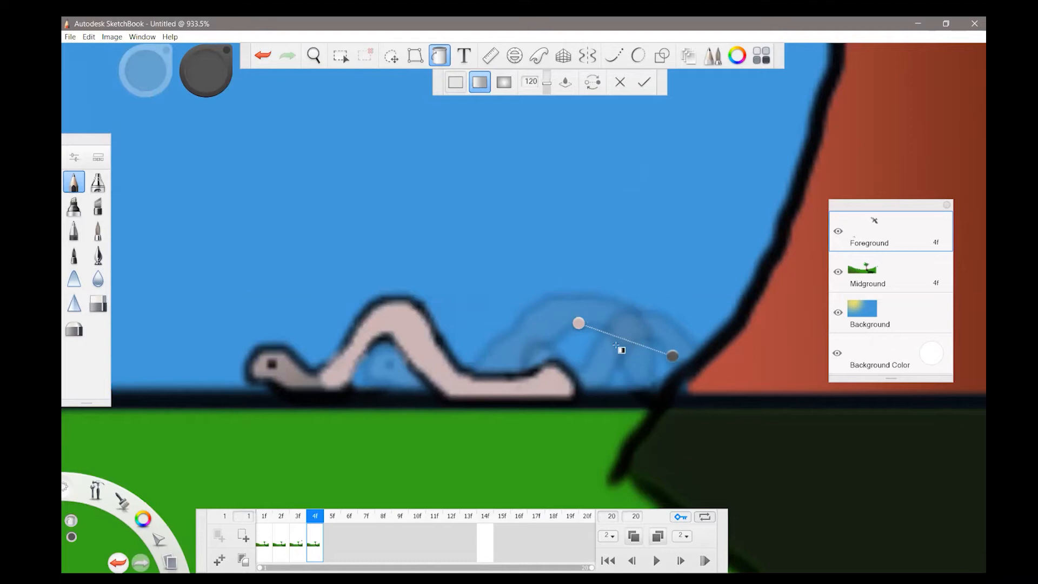
drag(580, 325, 139, 258)
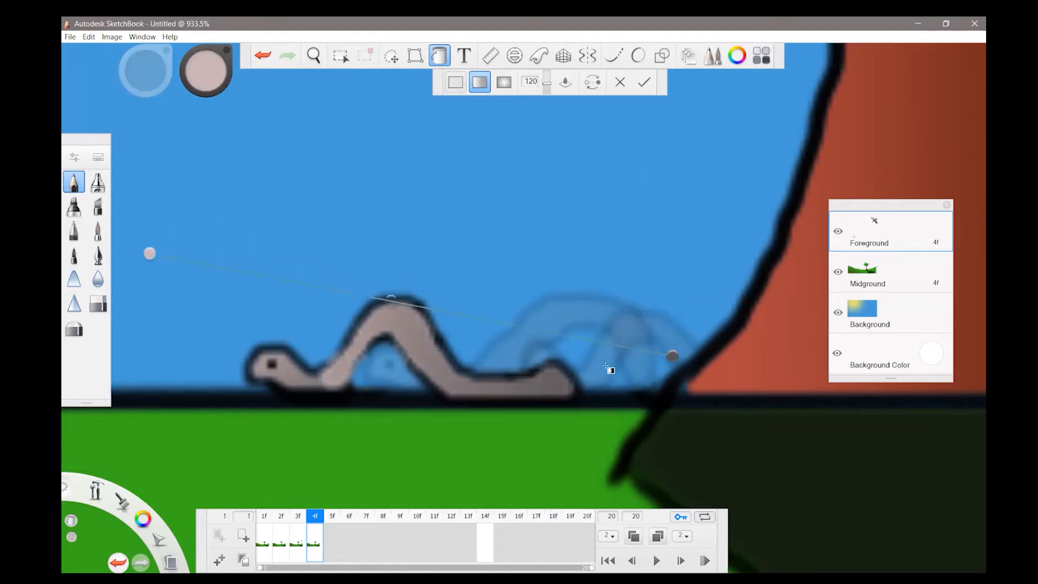
click(670, 356)
mouse_move(640, 363)
mouse_down()
mouse_move(491, 337)
mouse_move(382, 352)
mouse_move(350, 373)
mouse_move(379, 319)
mouse_move(508, 350)
mouse_move(494, 352)
mouse_move(532, 345)
mouse_move(531, 355)
mouse_up()
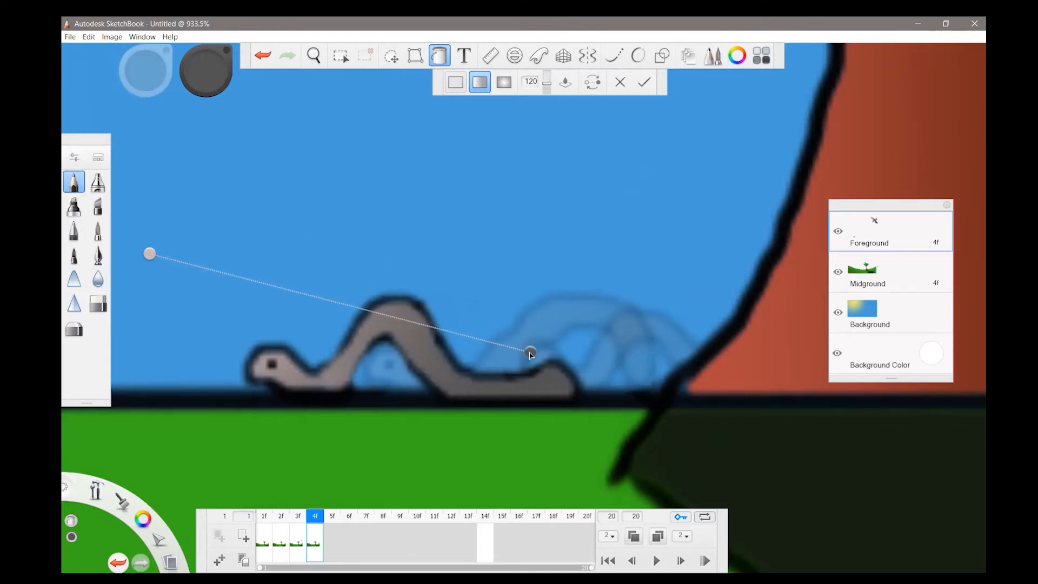
click(641, 86)
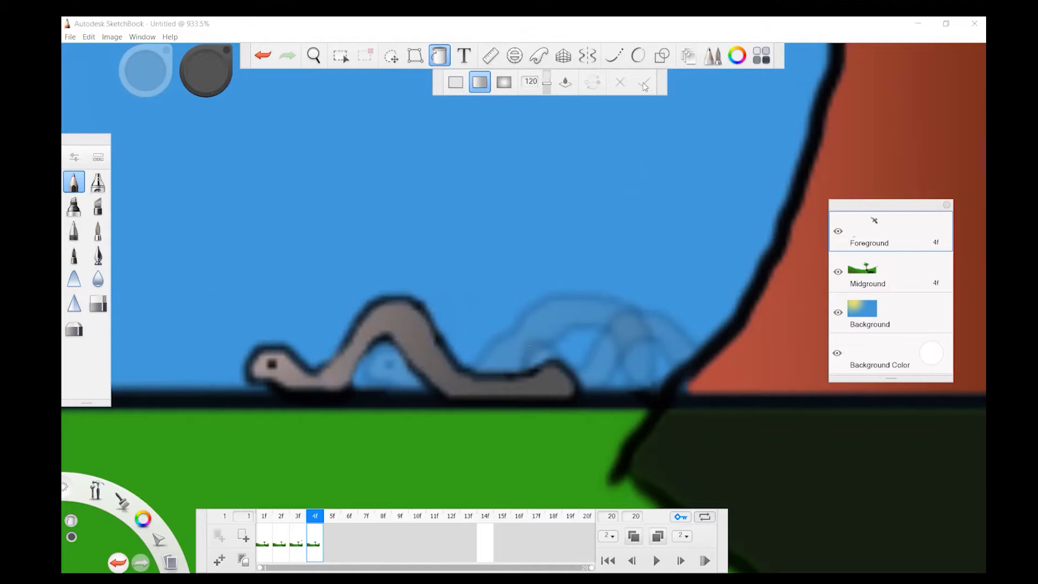
View the whole scene and play the animation to check the first four frames
click(314, 56)
drag(489, 279, 503, 518)
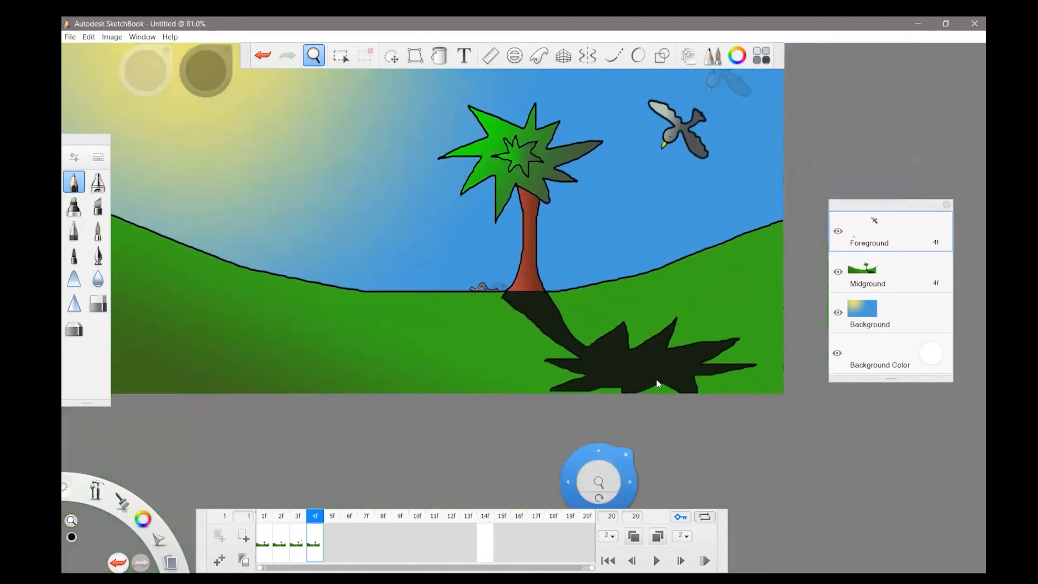
drag(640, 262, 695, 349)
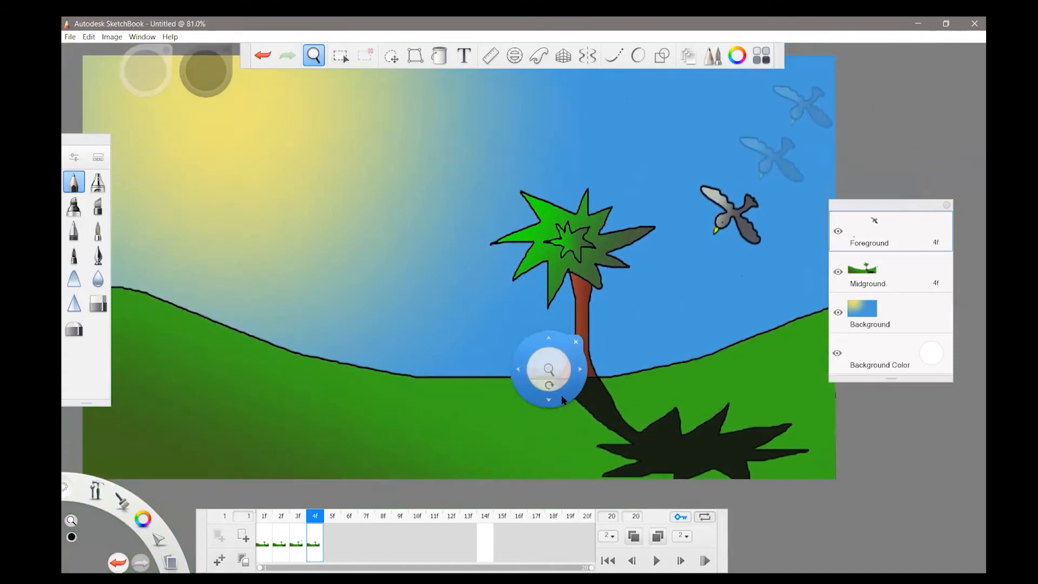
click(655, 561)
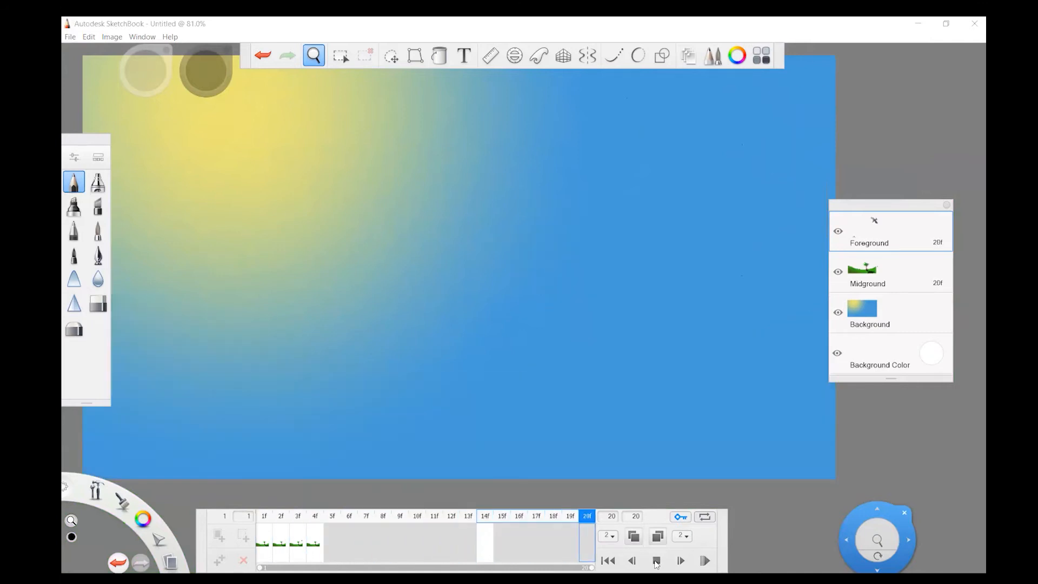
click(655, 561)
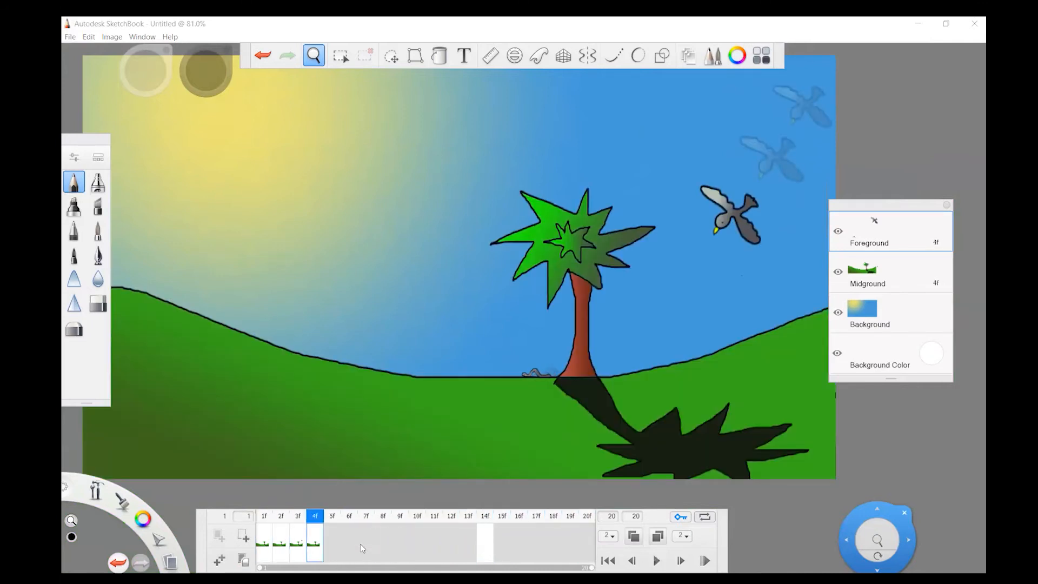
Delete the blank keyframe at frame 14 and add frame 5 as a duplicate of frame 4
click(484, 546)
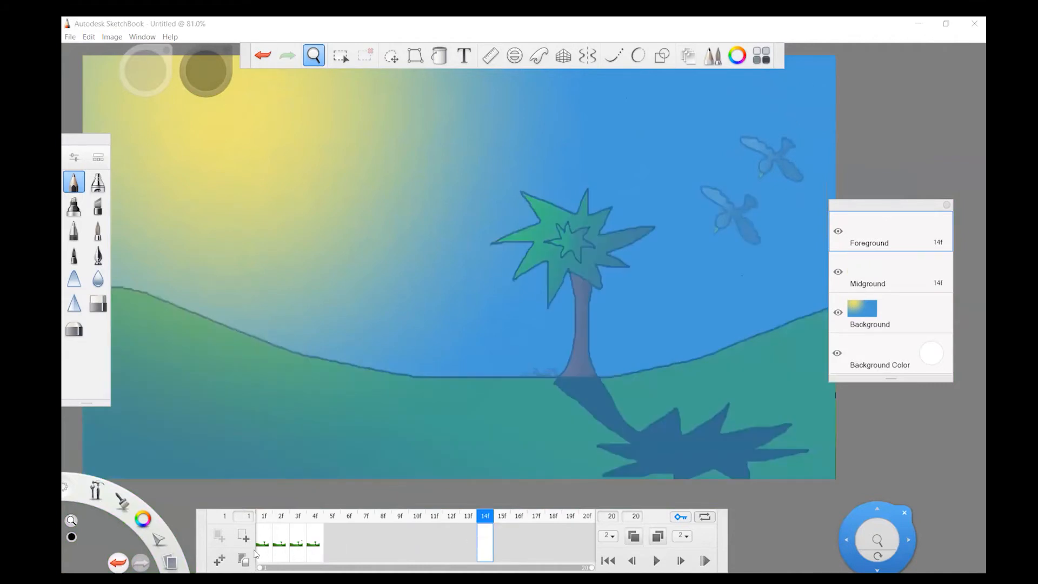
click(241, 561)
click(339, 539)
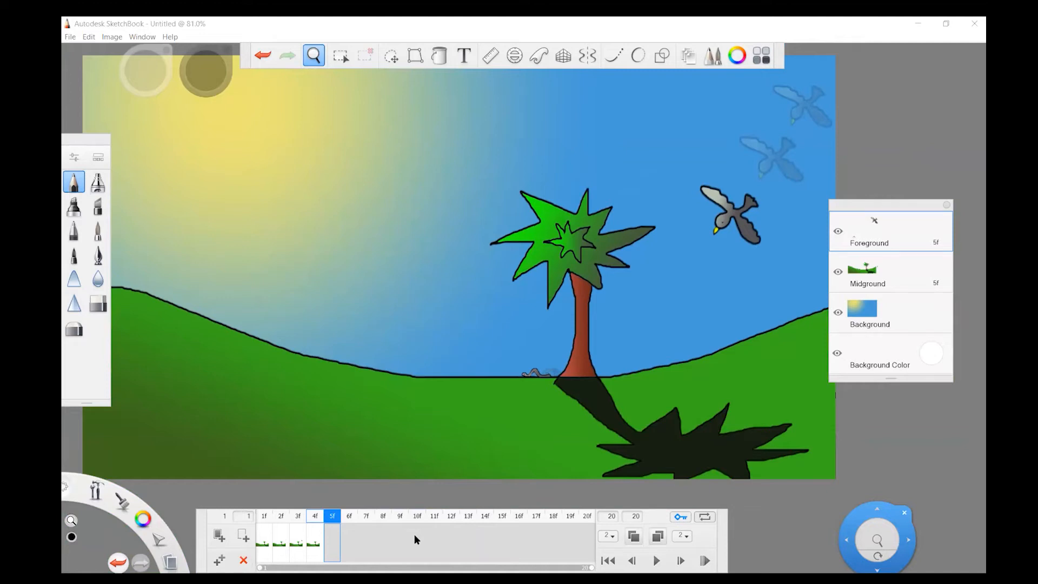
click(220, 562)
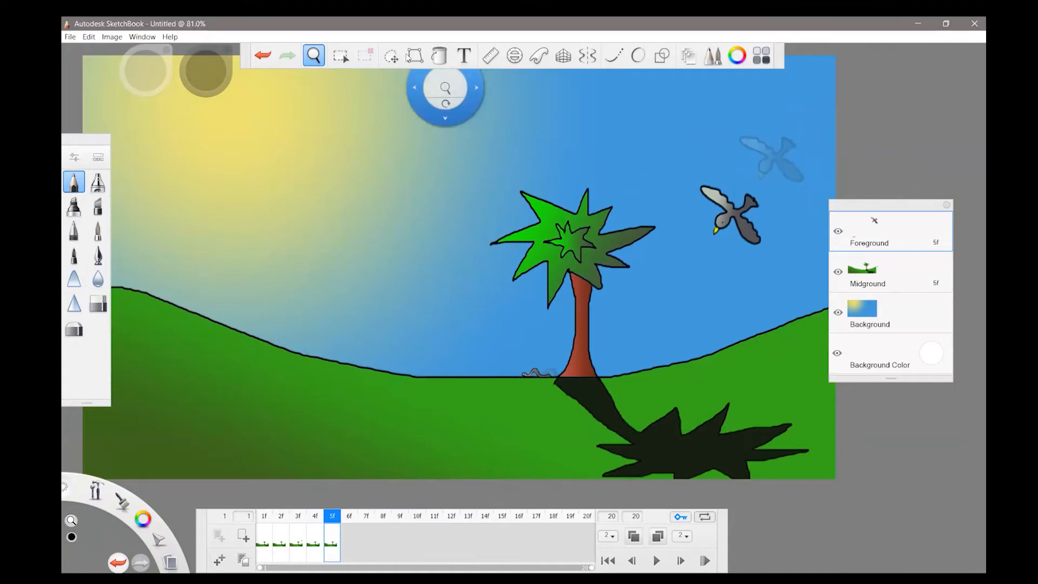
Lasso the bird on frame 5 and move it down and left along its flight path, just beside the palm leaves
click(393, 56)
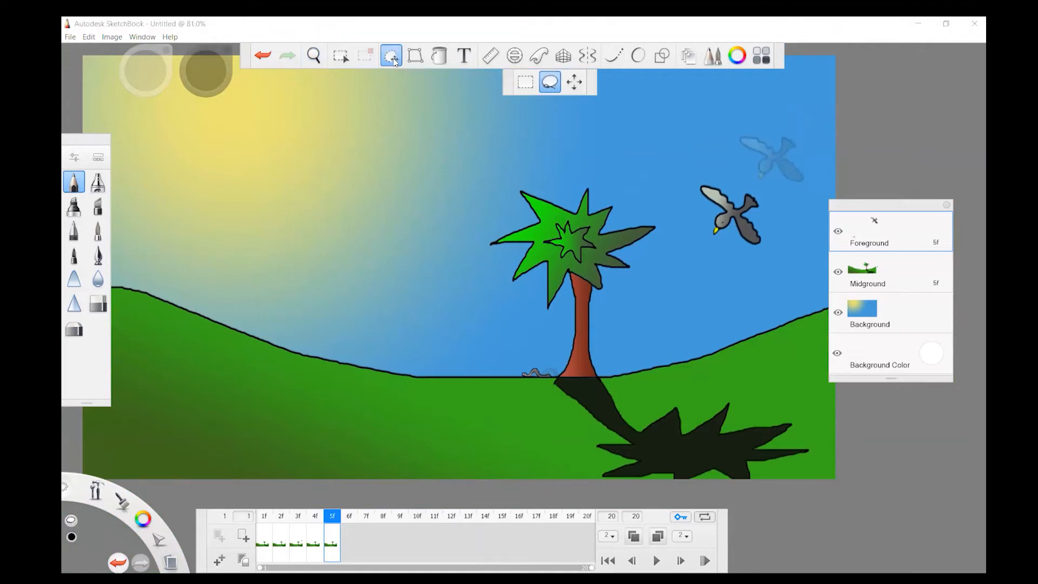
mouse_move(736, 197)
mouse_down()
mouse_move(694, 182)
mouse_move(707, 245)
mouse_move(751, 261)
mouse_move(773, 254)
mouse_move(777, 199)
mouse_move(739, 186)
mouse_up()
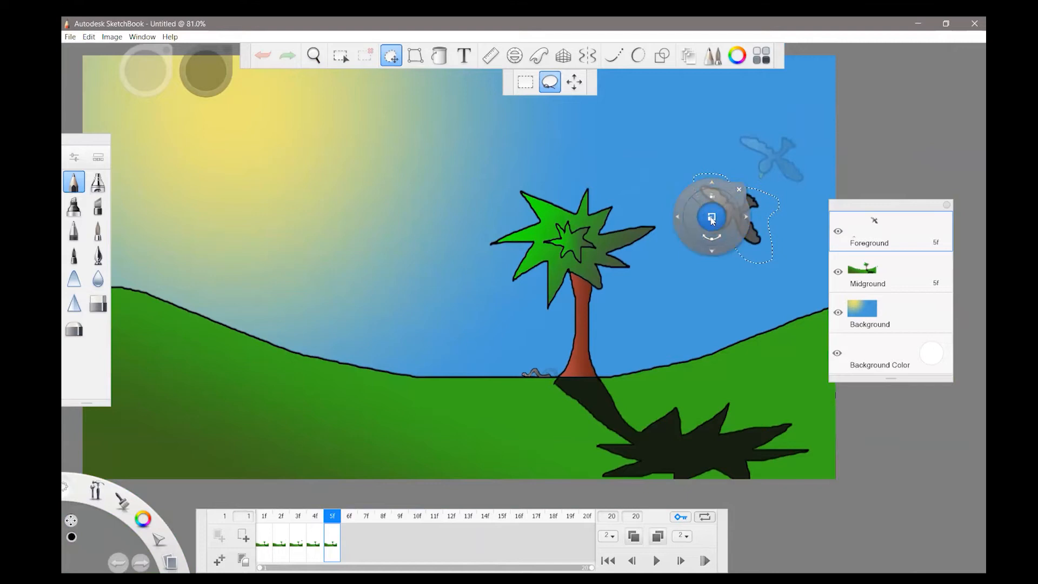
mouse_move(712, 220)
mouse_down()
mouse_move(711, 252)
mouse_move(664, 309)
mouse_up()
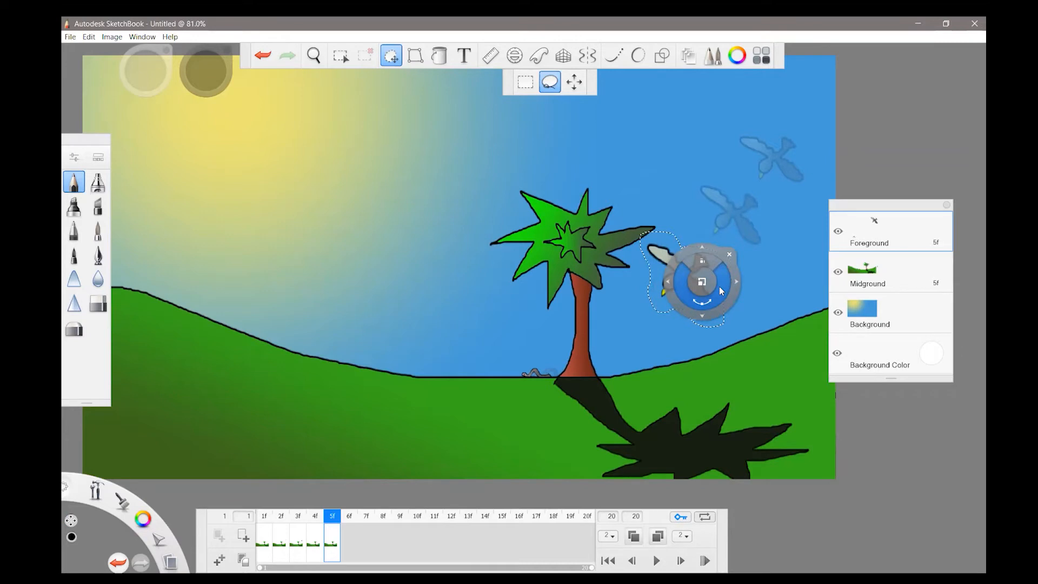
click(729, 254)
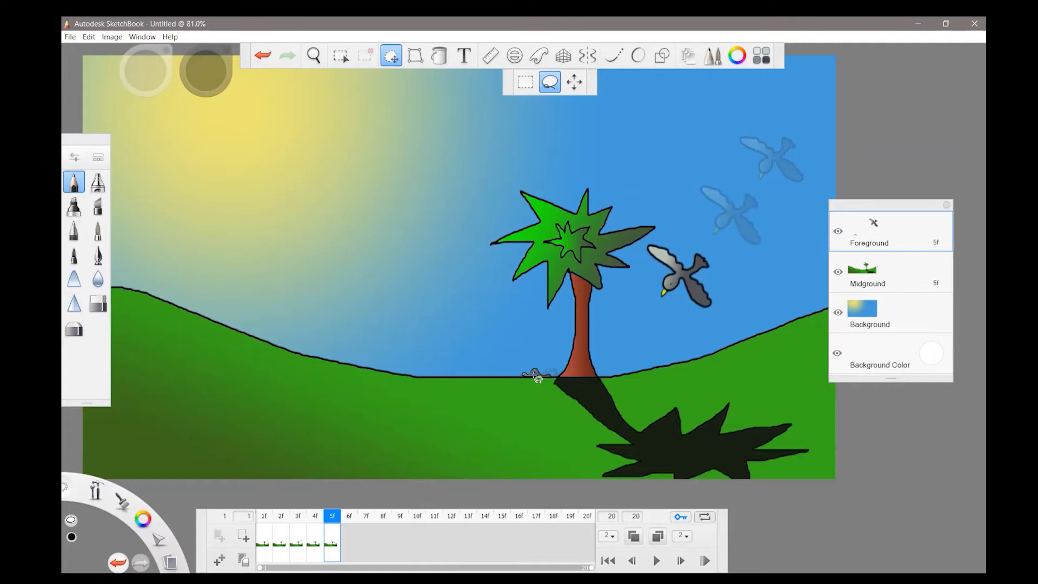
Lasso the worm on frame 5 and shift it slightly left along the ground line
mouse_move(532, 365)
mouse_down()
mouse_move(509, 368)
mouse_move(517, 379)
mouse_move(556, 377)
mouse_up()
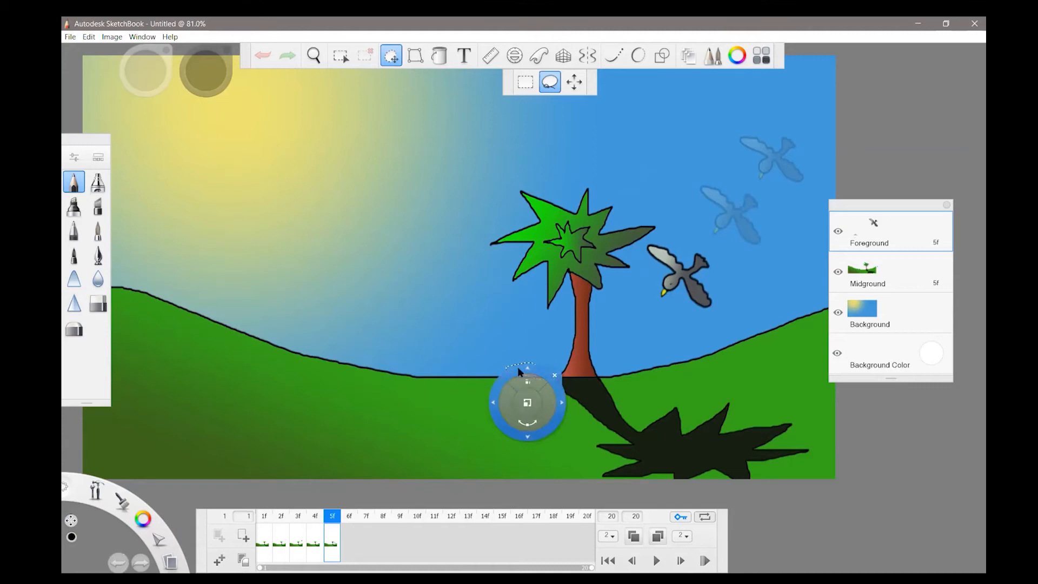
mouse_move(491, 403)
mouse_down()
mouse_move(474, 401)
mouse_move(487, 407)
mouse_up()
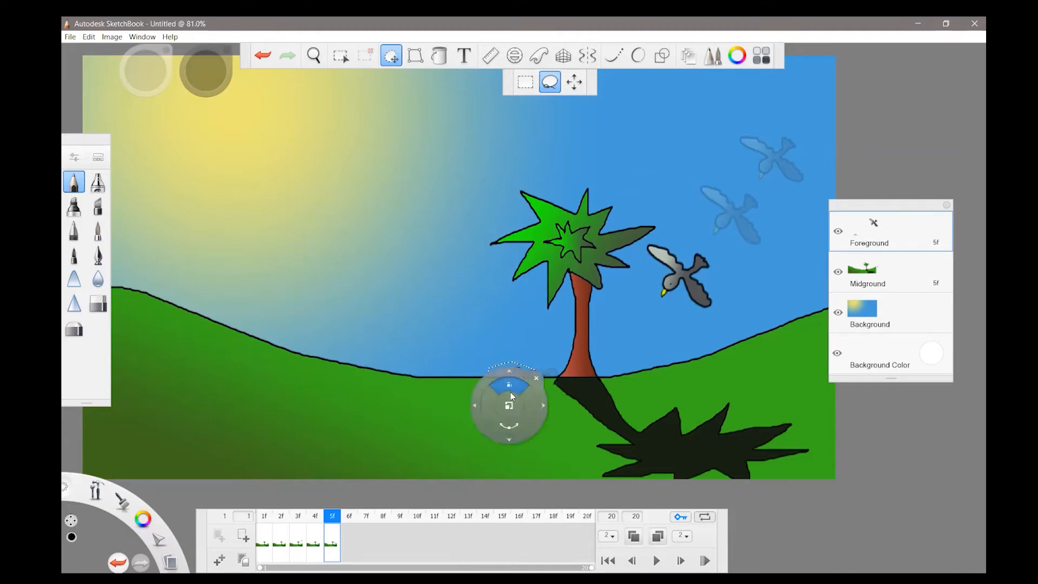
mouse_move(514, 369)
mouse_down()
mouse_move(664, 352)
mouse_move(509, 370)
mouse_move(518, 357)
mouse_up()
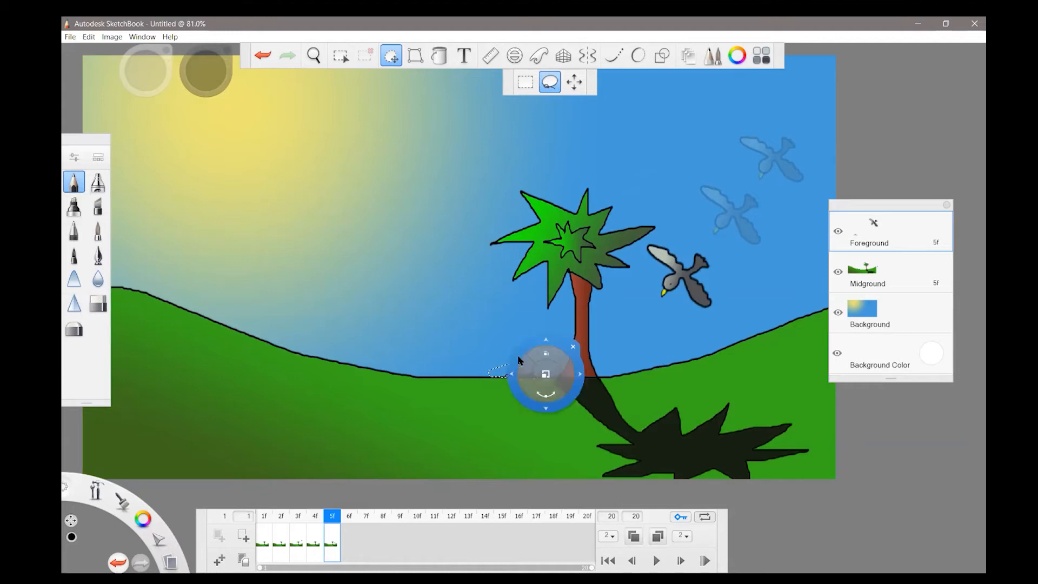
drag(569, 364, 595, 357)
click(595, 343)
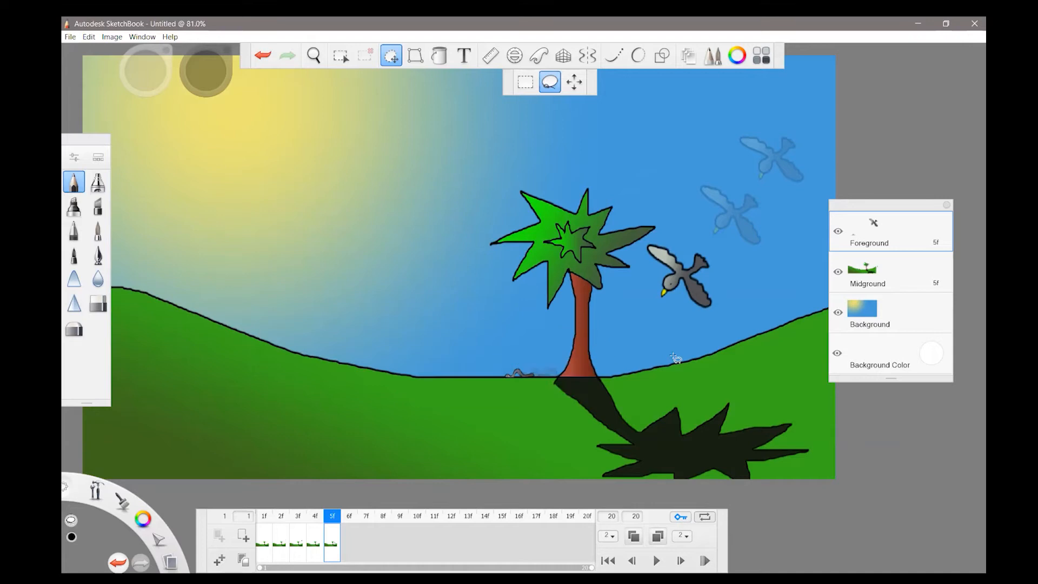
Play the animation to check the motion, and add frame 6 as a duplicate of frame 5
click(656, 562)
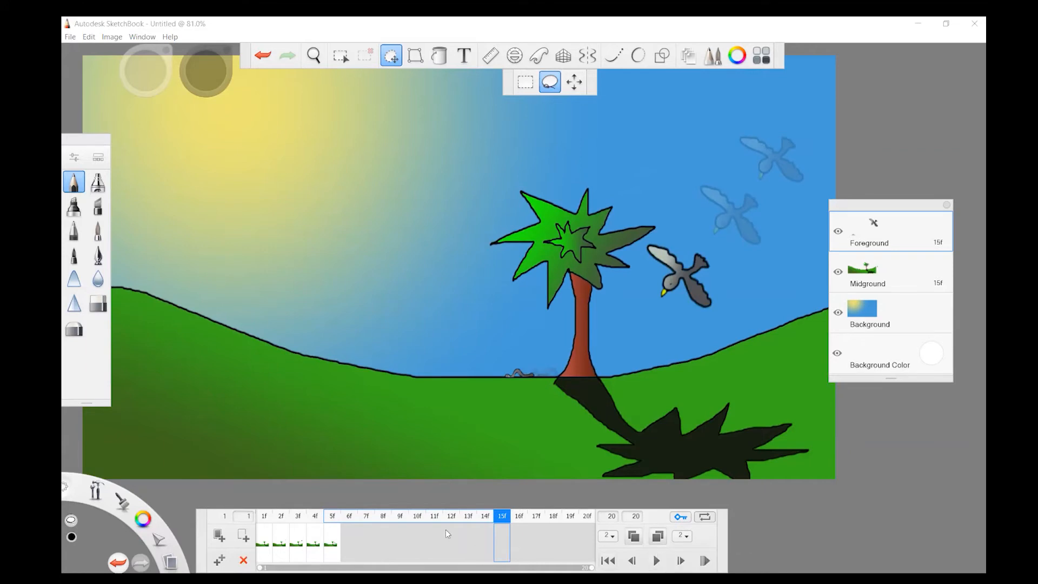
click(333, 533)
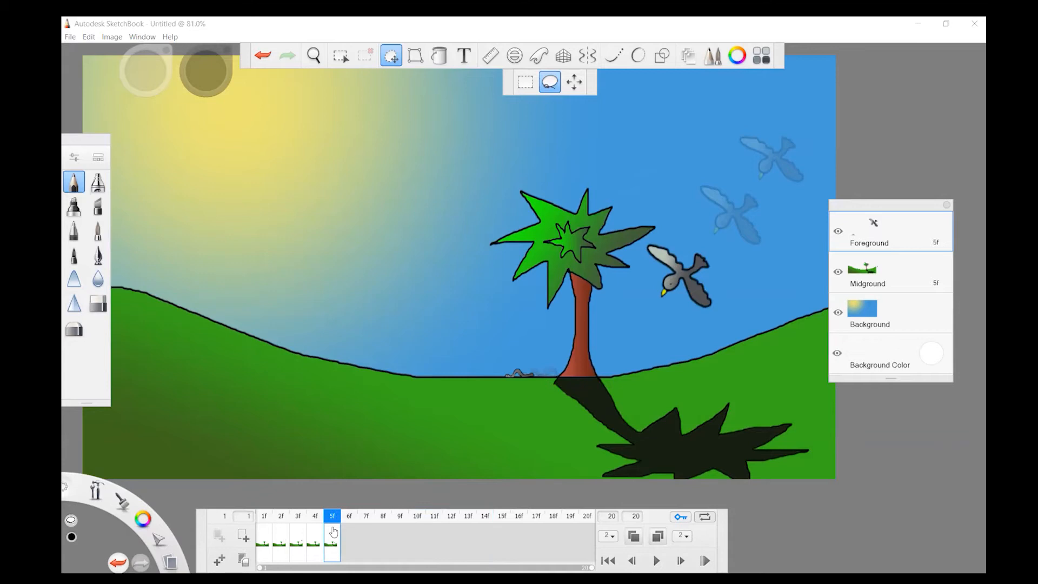
click(217, 562)
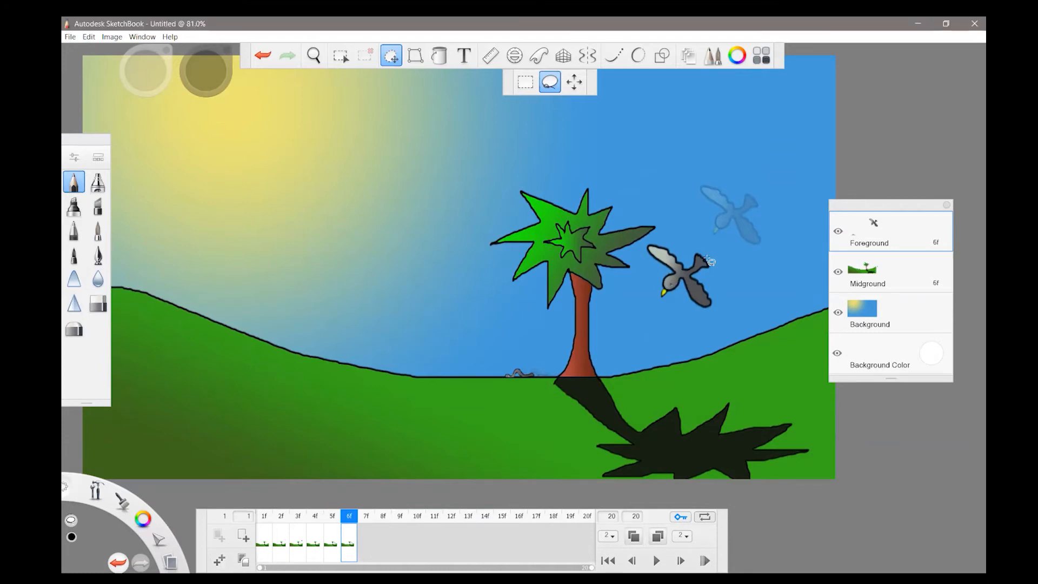
Lasso the bird on frame 6, move it down and left beside the trunk, rotate it slightly clockwise, and check it against the earlier frames
mouse_move(686, 257)
mouse_down()
mouse_move(676, 241)
mouse_move(647, 238)
mouse_move(657, 296)
mouse_move(716, 323)
mouse_move(723, 265)
mouse_move(697, 244)
mouse_move(680, 251)
mouse_up()
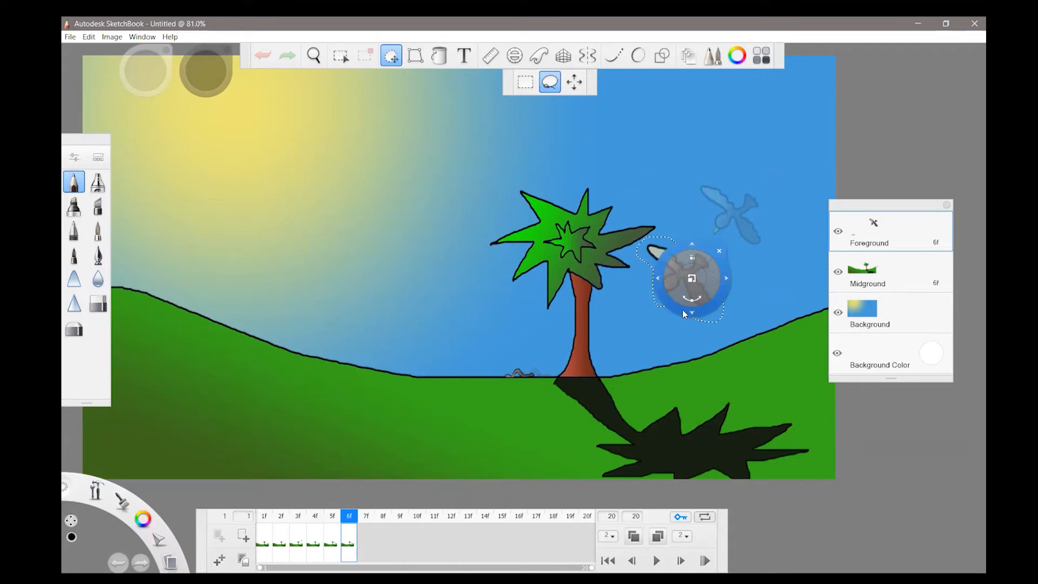
mouse_move(657, 296)
mouse_down()
mouse_move(646, 319)
mouse_move(611, 340)
mouse_up()
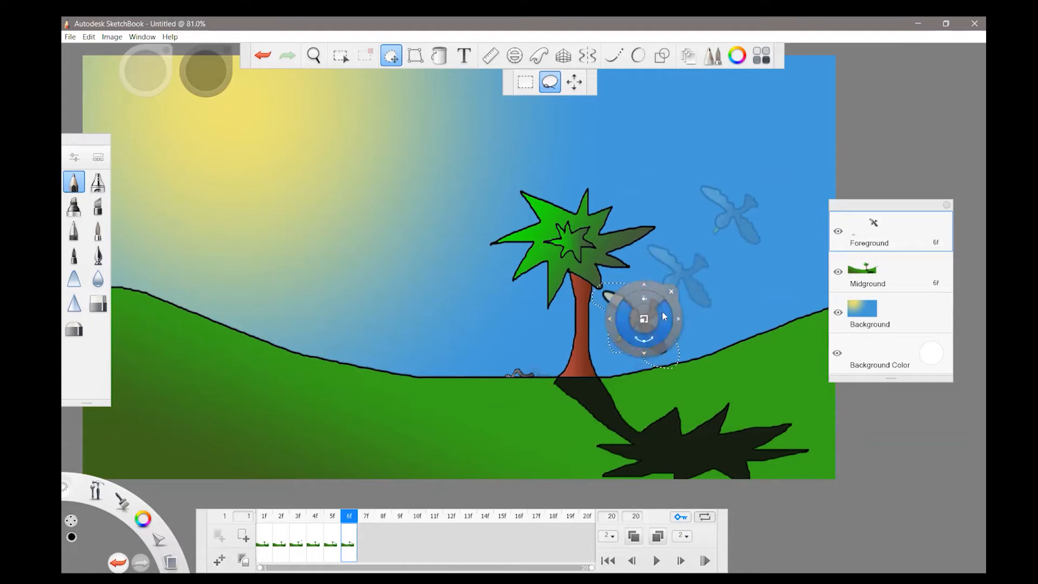
drag(677, 305, 663, 319)
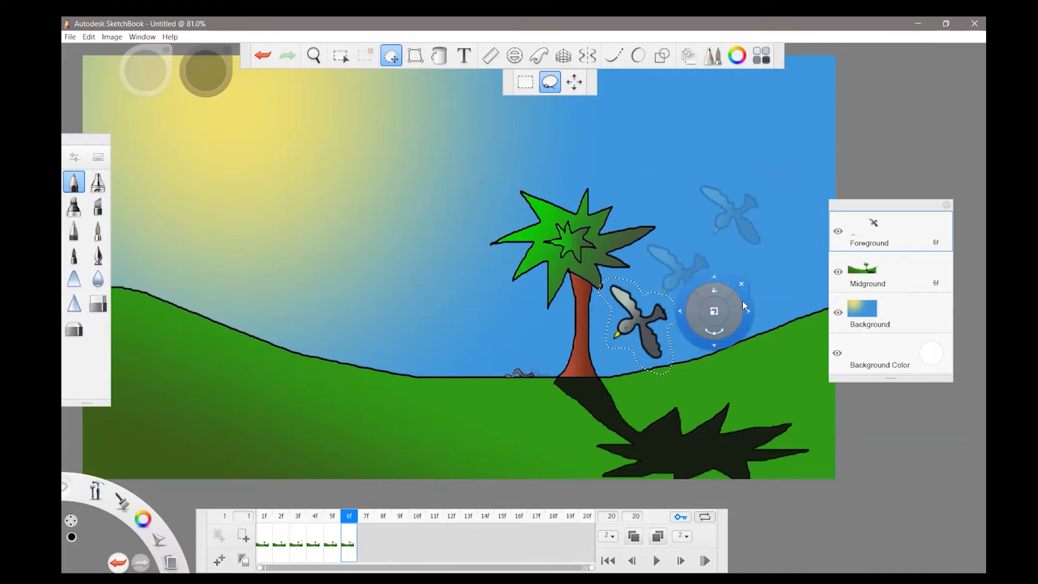
click(741, 284)
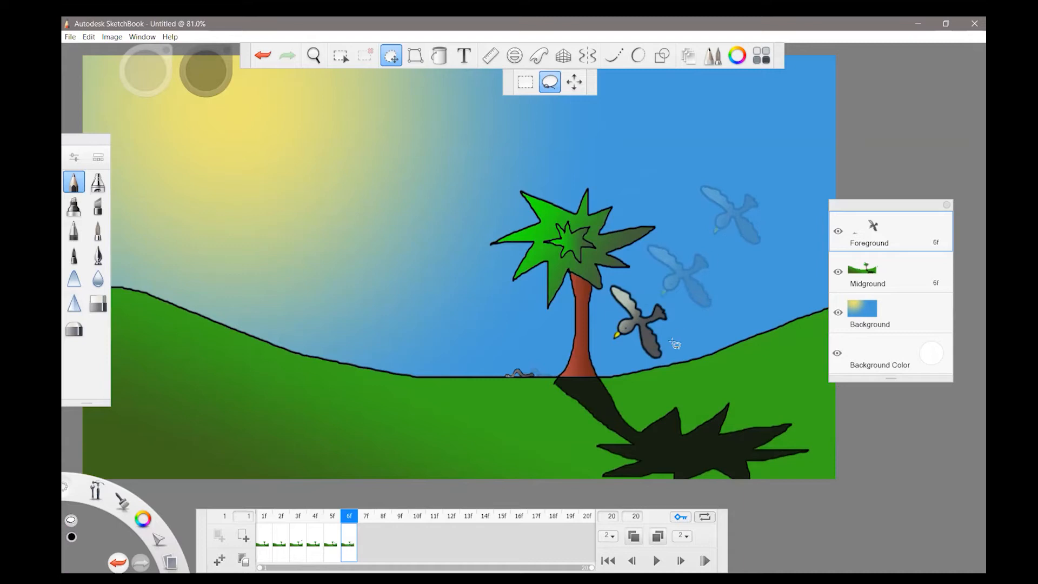
click(328, 549)
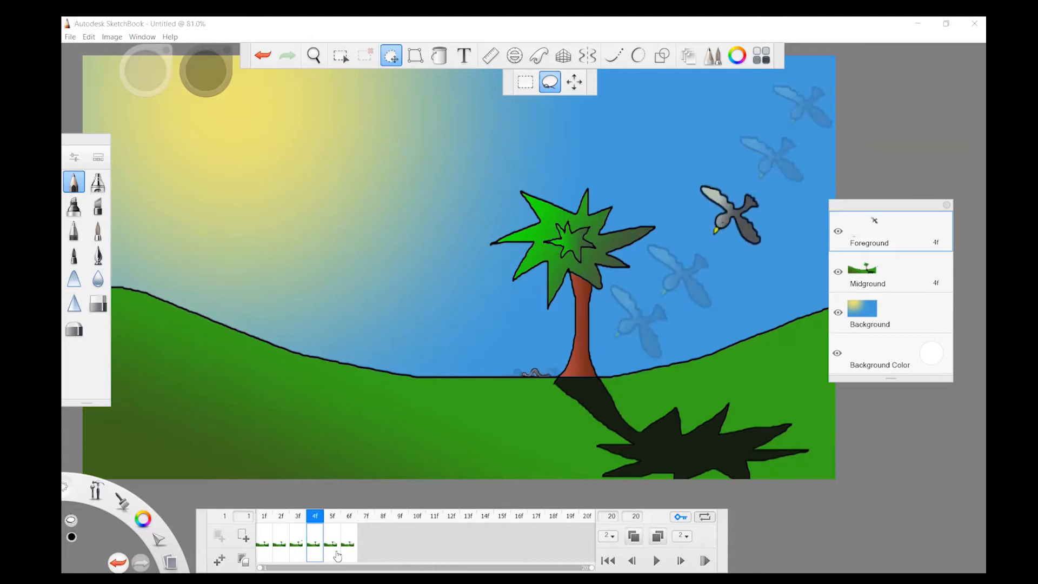
Go to frame 6 and set the number of following onion-skin frames to 7
click(345, 553)
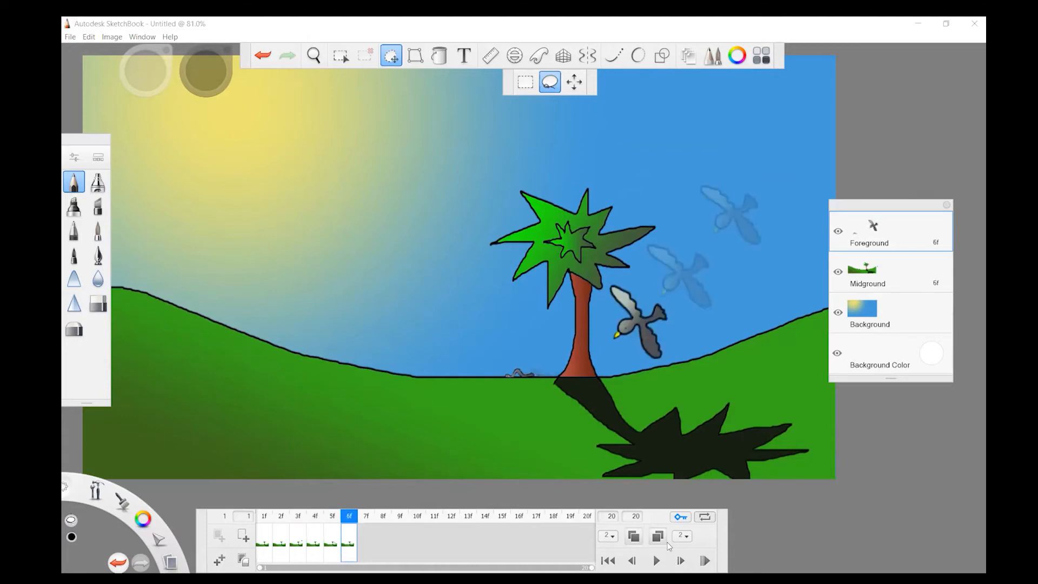
click(686, 537)
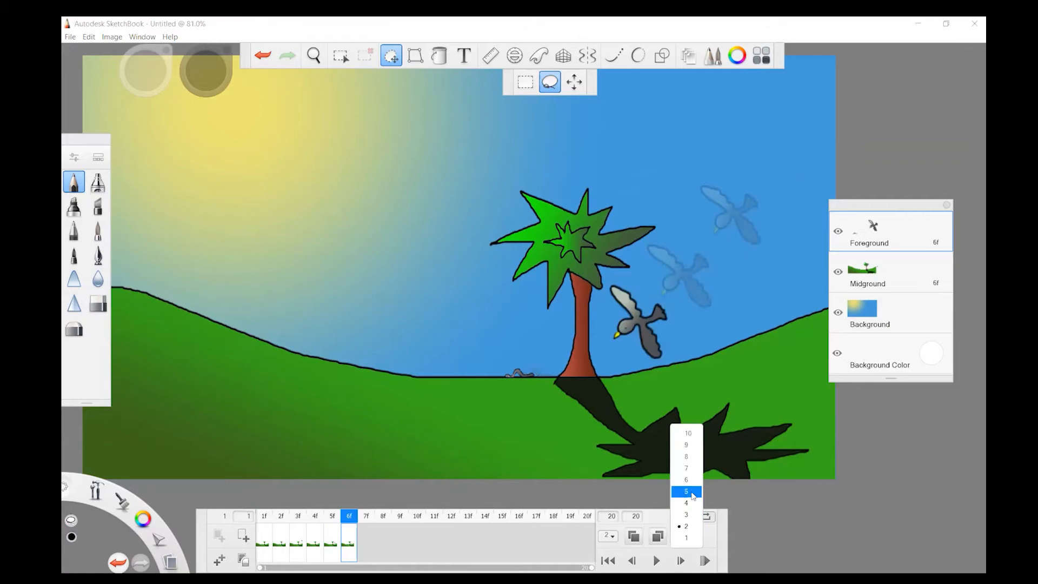
click(691, 491)
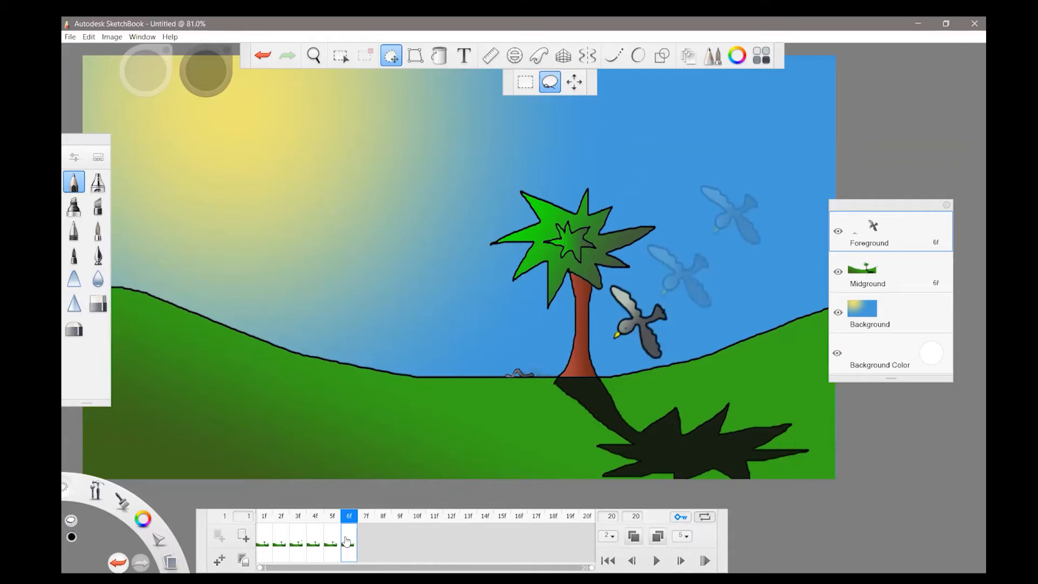
click(687, 536)
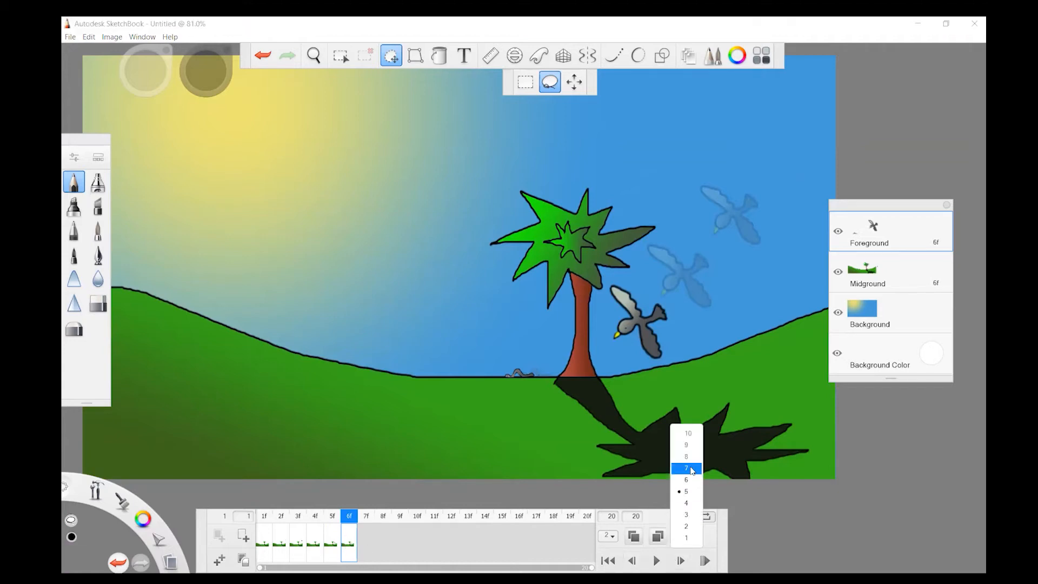
click(691, 469)
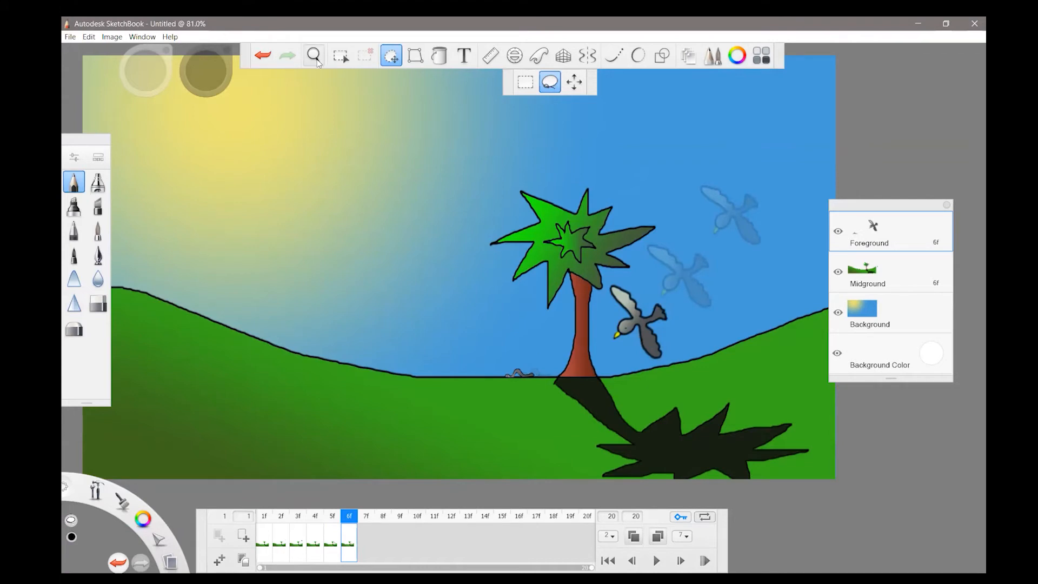
Lasso the worm on frame 6, move it left along the ground line, and draw a taller arched body outline over it
key(space)
mouse_move(562, 337)
mouse_down()
mouse_move(551, 359)
mouse_move(547, 186)
mouse_up()
drag(495, 397, 505, 302)
click(477, 336)
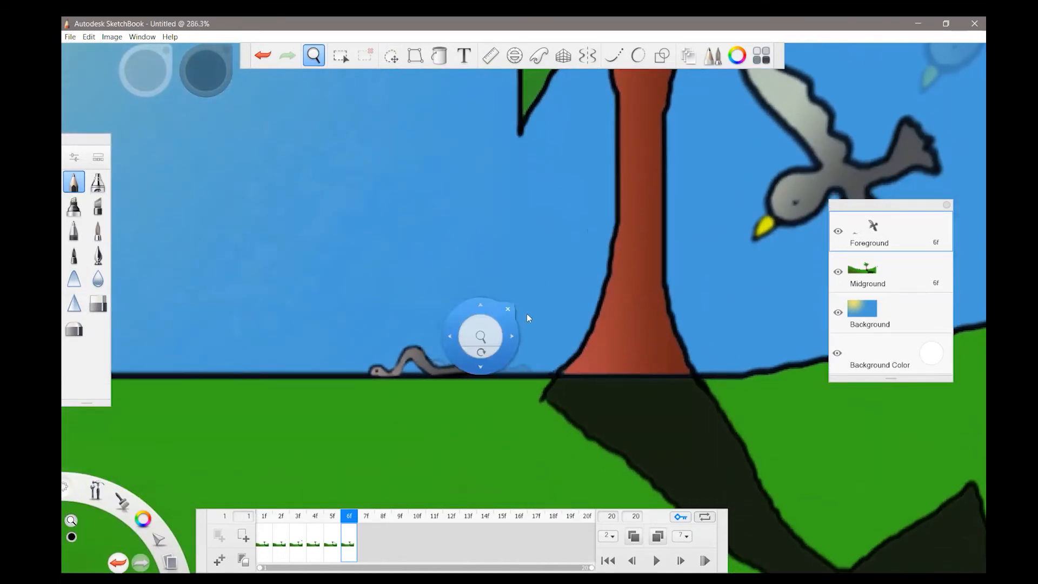
click(387, 57)
mouse_move(427, 342)
mouse_down()
mouse_move(368, 366)
mouse_move(374, 378)
mouse_move(489, 376)
mouse_move(482, 354)
mouse_up()
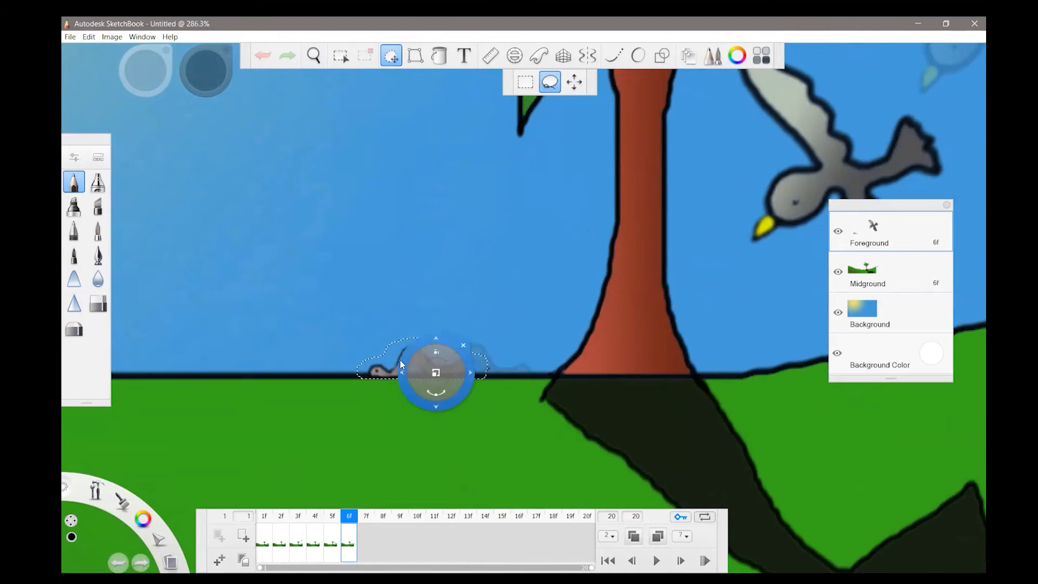
mouse_move(387, 359)
mouse_down()
mouse_move(327, 352)
mouse_move(354, 376)
mouse_move(385, 340)
mouse_move(405, 367)
mouse_move(439, 361)
mouse_move(415, 360)
mouse_move(401, 332)
mouse_move(381, 327)
mouse_move(355, 367)
mouse_move(335, 355)
mouse_up()
key(Escape)
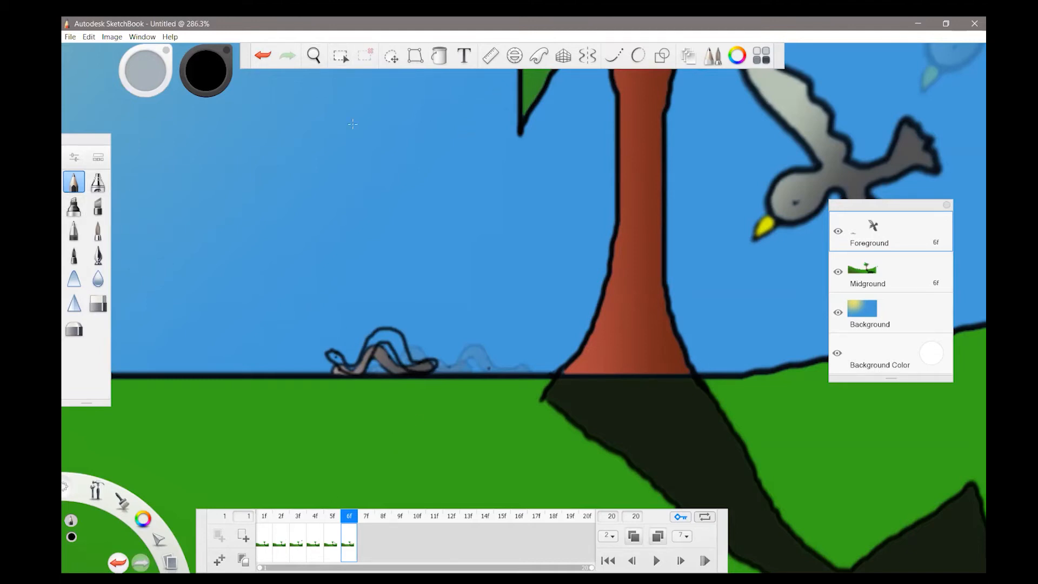
Set the Hard Eraser size to 3.3 and erase the old worm body around the new outline on frame 6
click(98, 305)
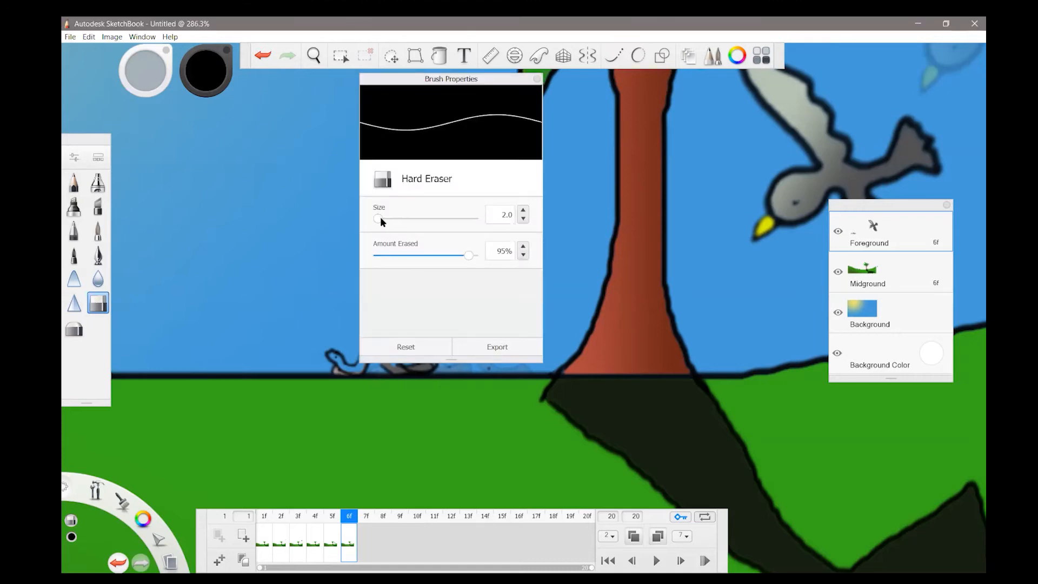
click(380, 218)
click(379, 218)
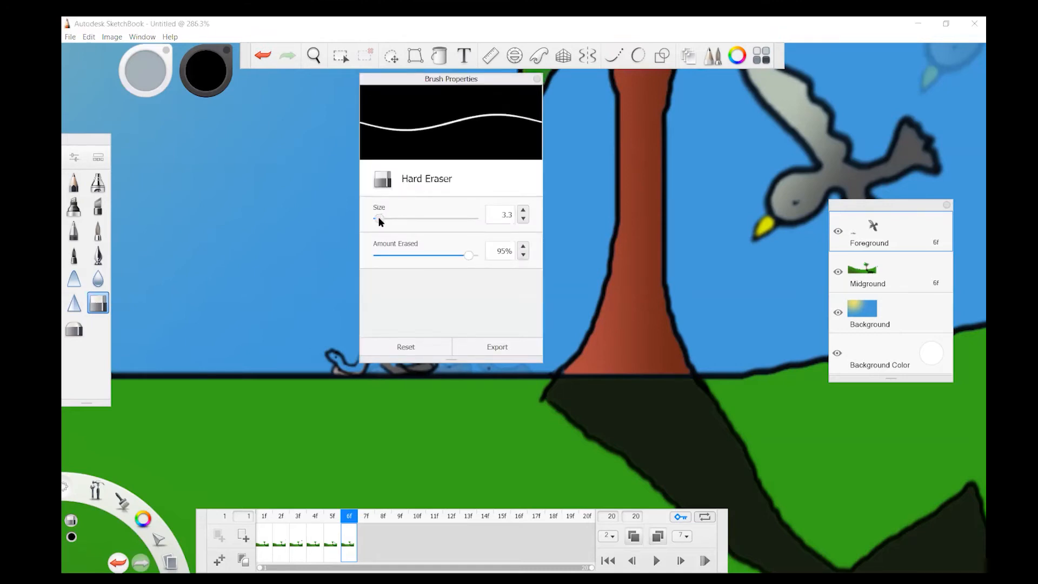
click(537, 80)
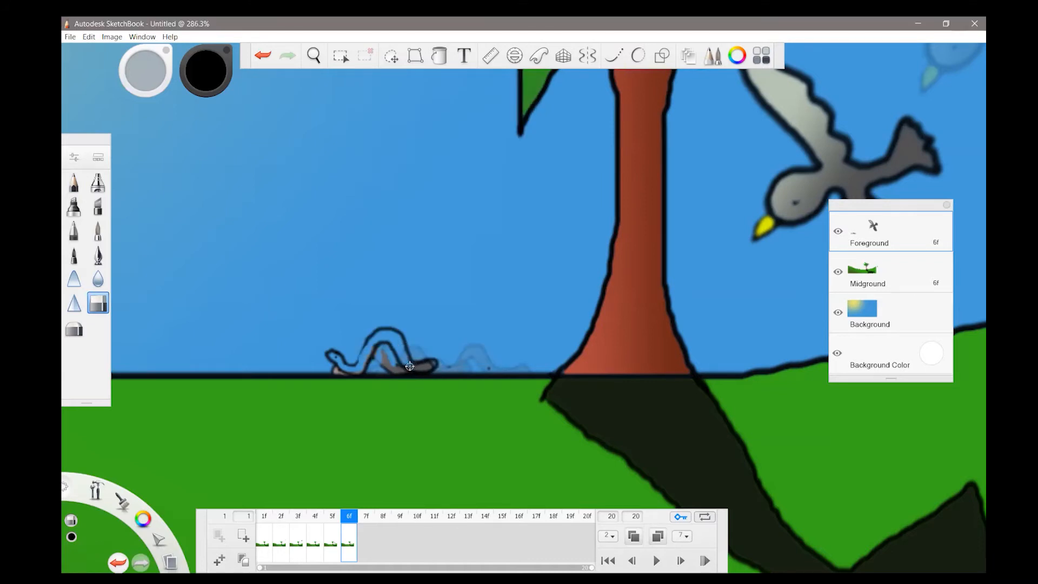
mouse_move(409, 365)
mouse_down()
mouse_move(430, 367)
mouse_move(405, 365)
mouse_up()
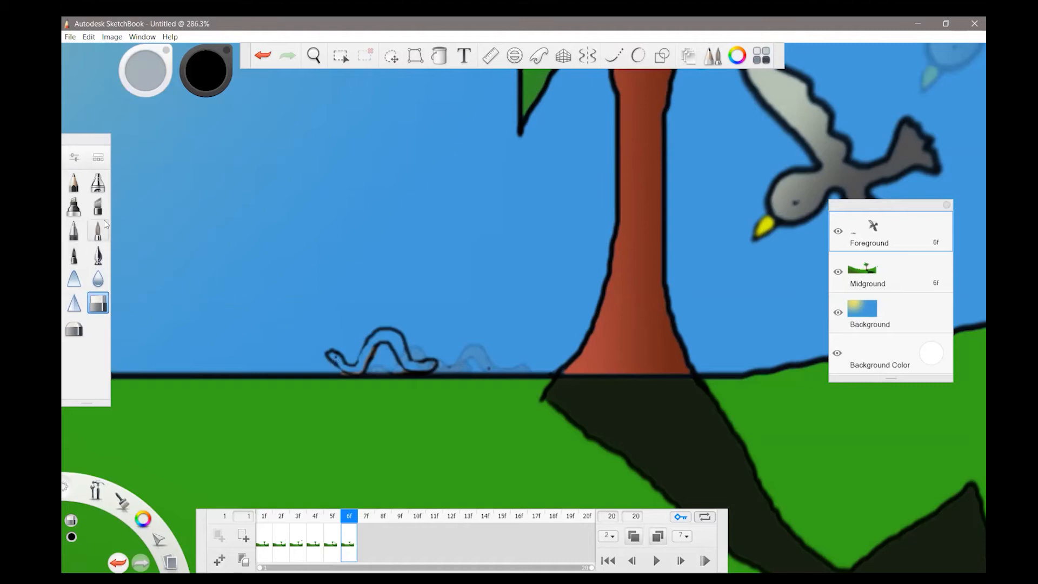
Try to fill the worm's new outline on frame 6 with a linear gradient, and undo the fill
click(75, 186)
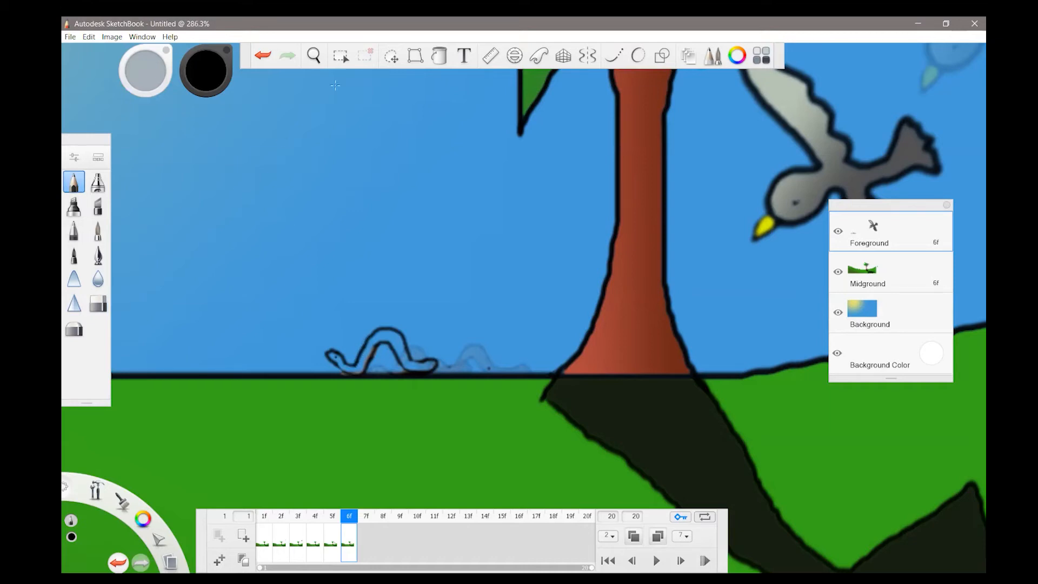
click(440, 55)
click(394, 336)
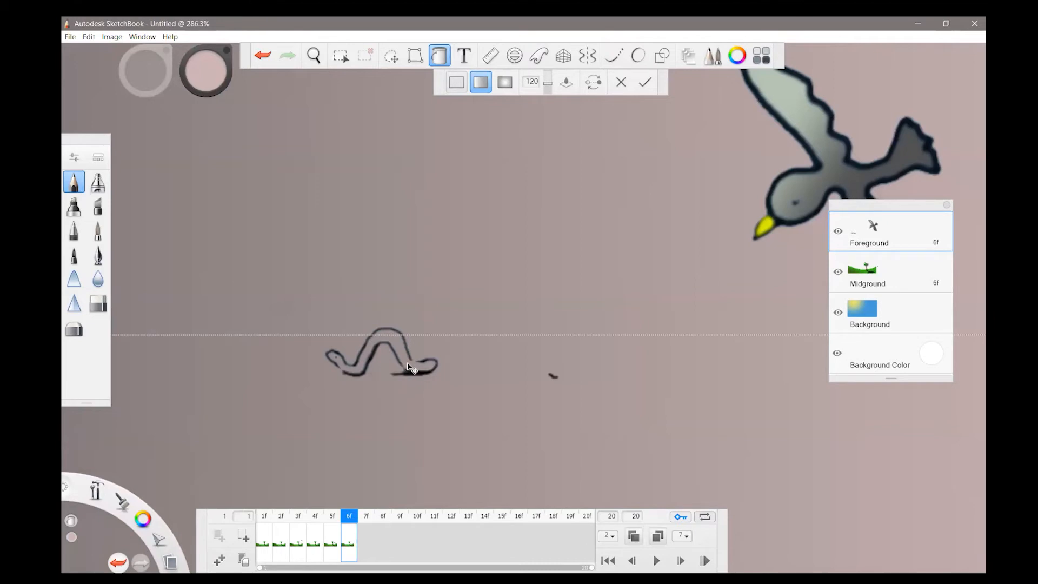
click(263, 57)
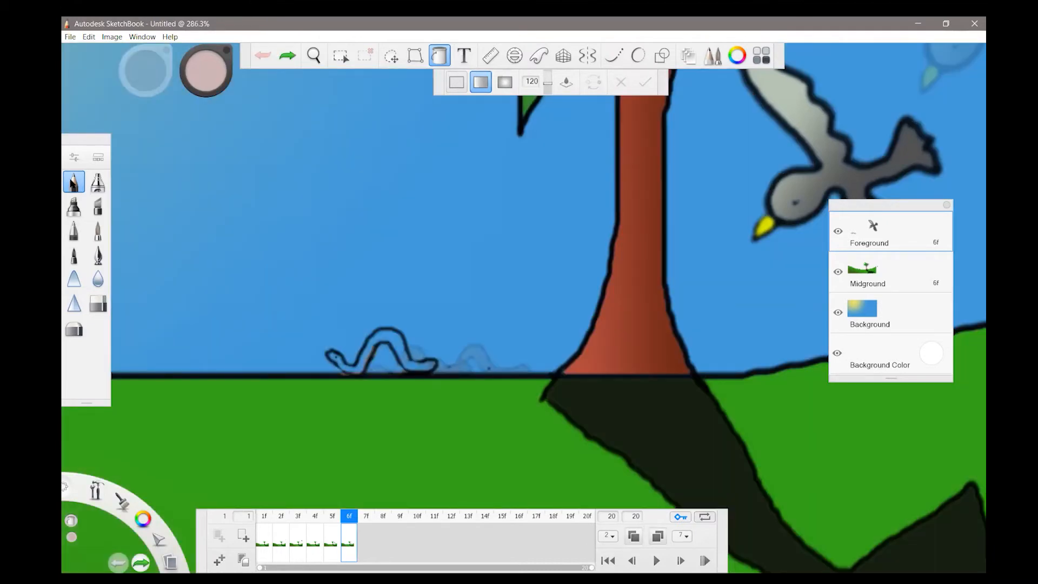
Close the gaps in the worm's outline with the pencil and fill it with a linear gradient, light at the head and dark at the tail
click(74, 181)
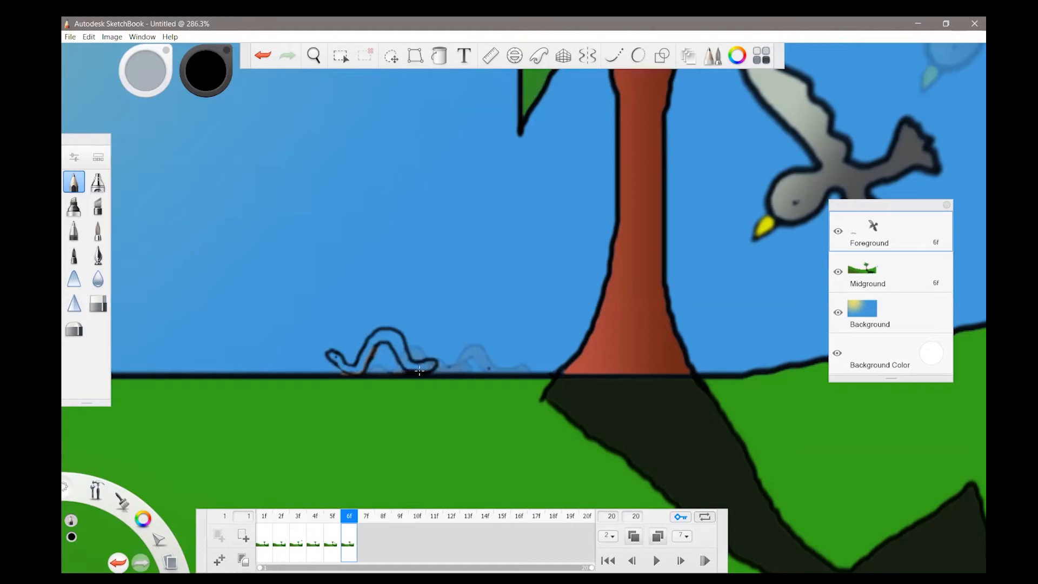
mouse_move(336, 365)
mouse_down()
mouse_move(361, 372)
mouse_move(374, 352)
mouse_up()
click(441, 58)
click(392, 335)
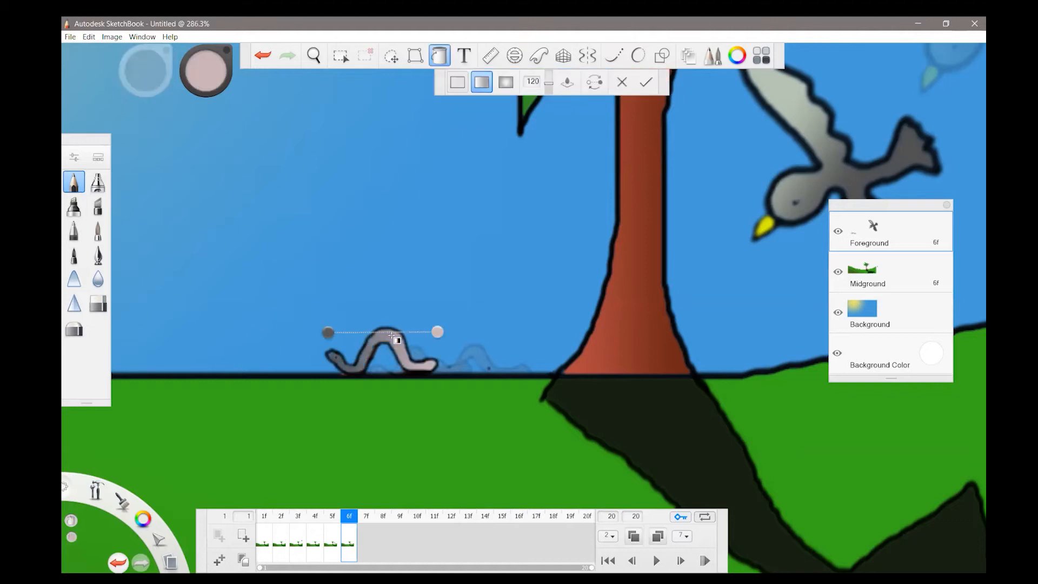
drag(328, 332, 366, 313)
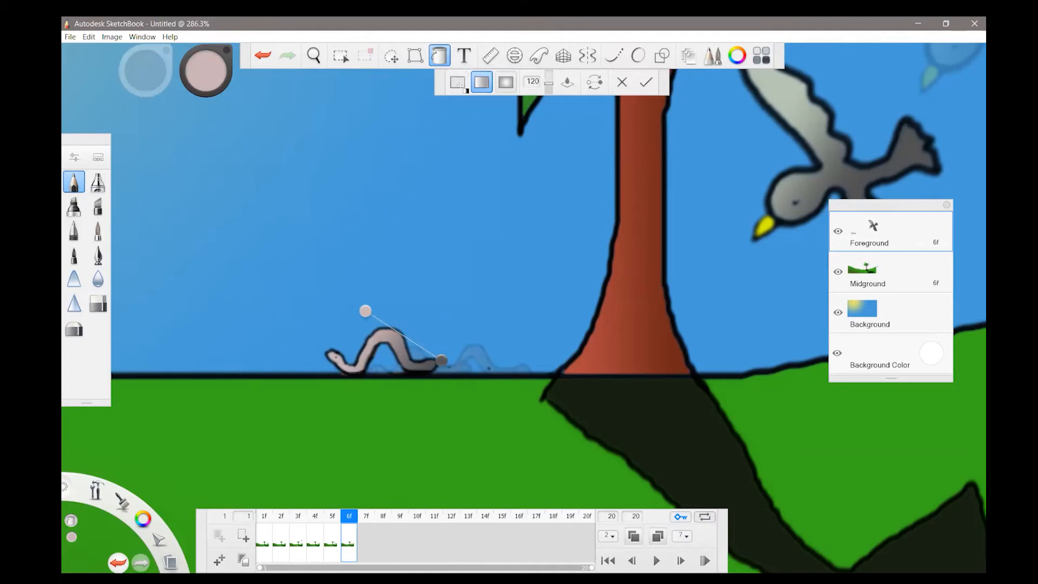
click(645, 83)
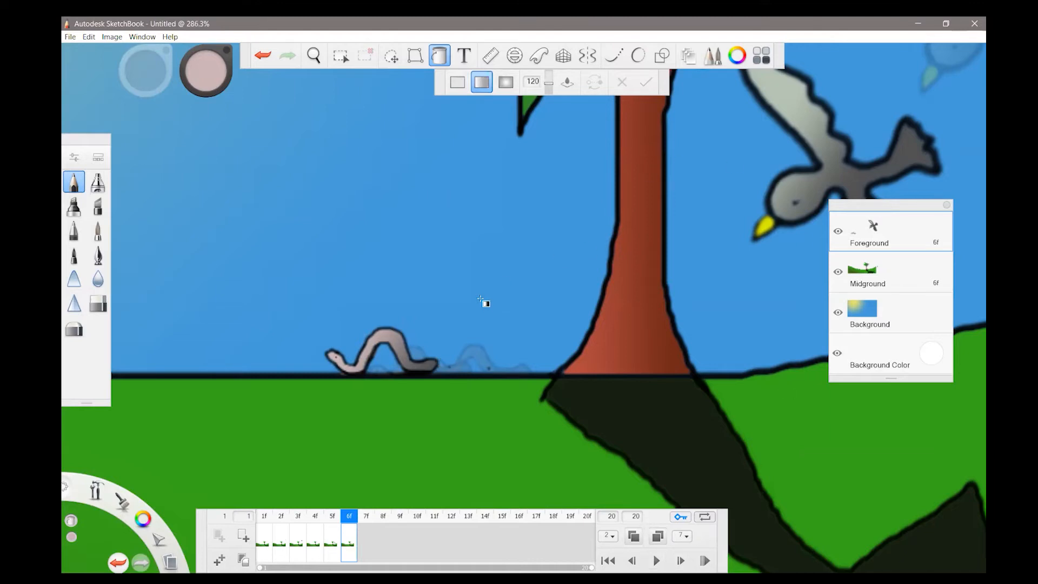
Play the animation to check the motion of the bird and the worm
click(313, 56)
drag(489, 268, 521, 433)
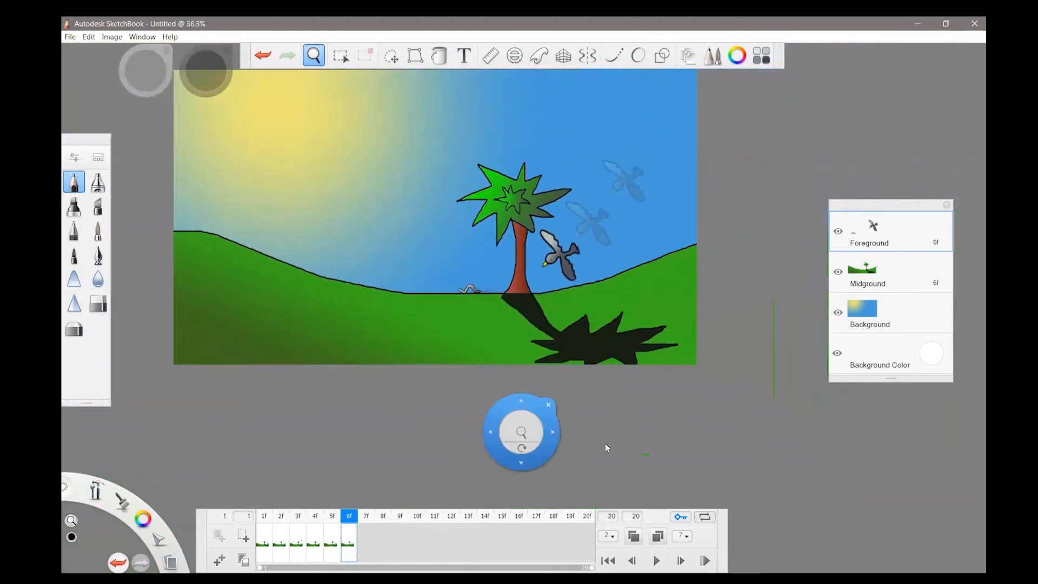
click(656, 563)
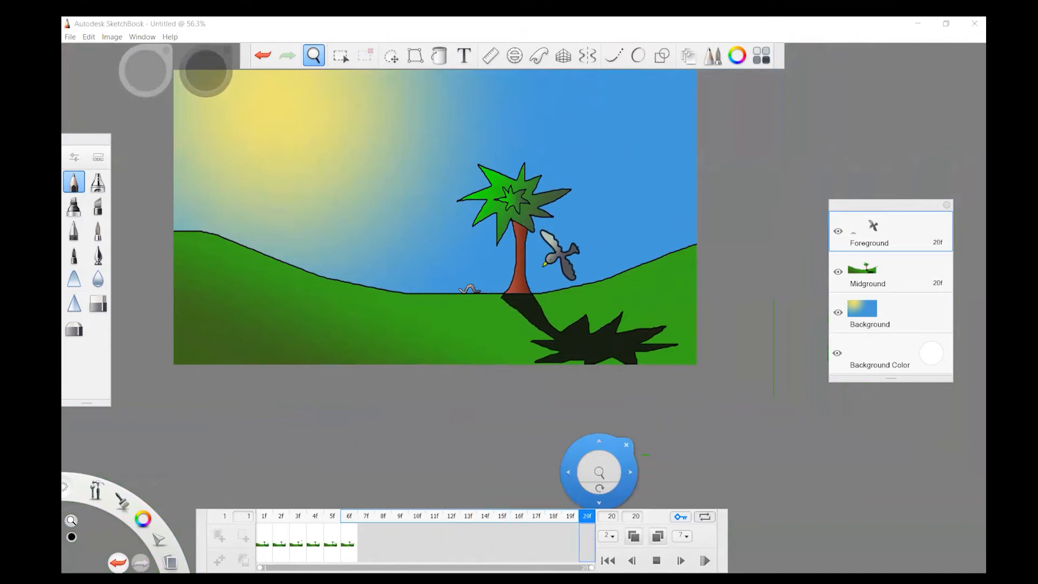
click(657, 563)
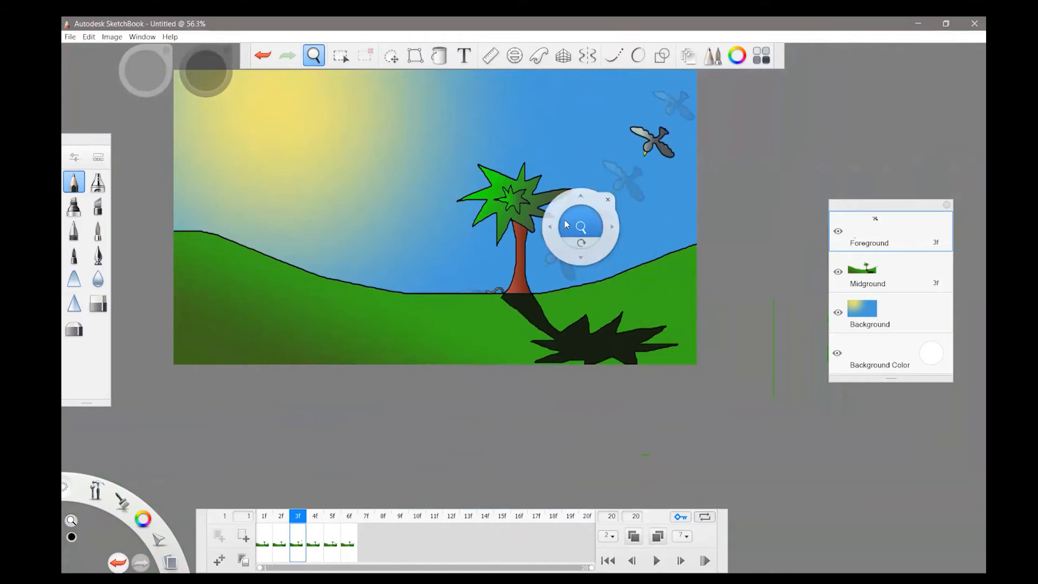
Add frame 7 as a duplicate of frame 6
drag(580, 230, 630, 213)
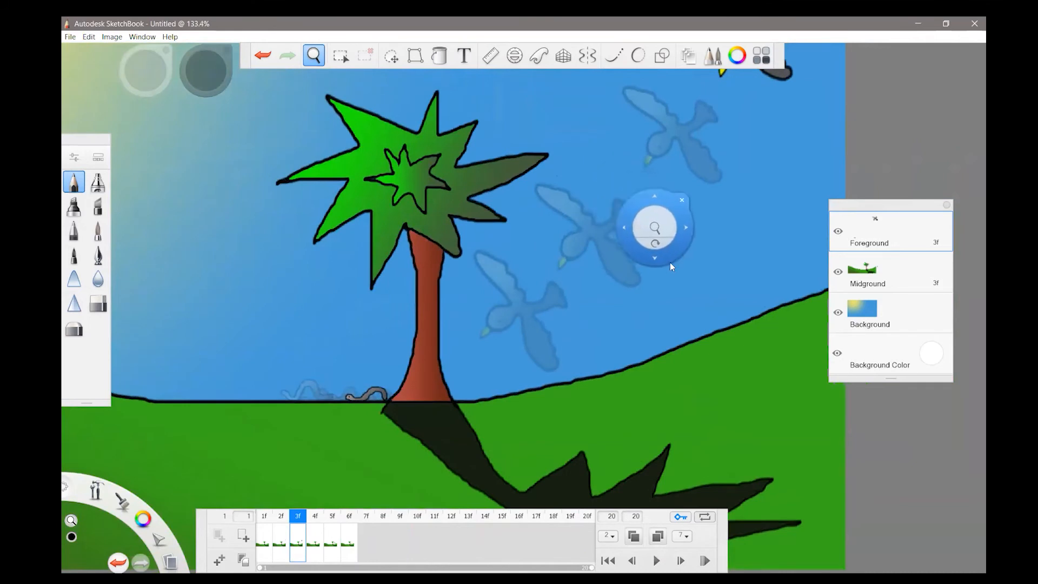
drag(643, 310, 728, 312)
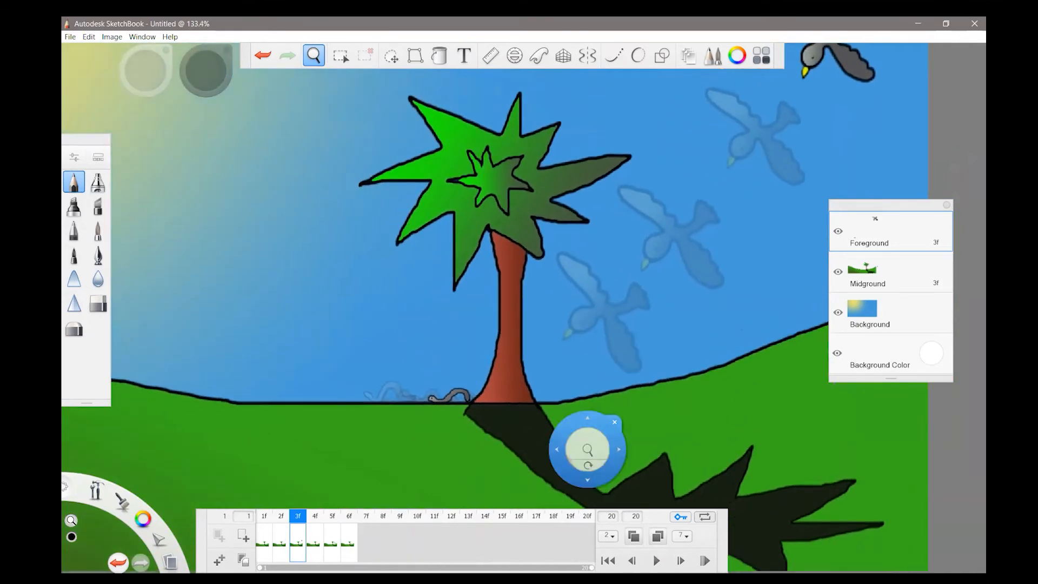
click(352, 553)
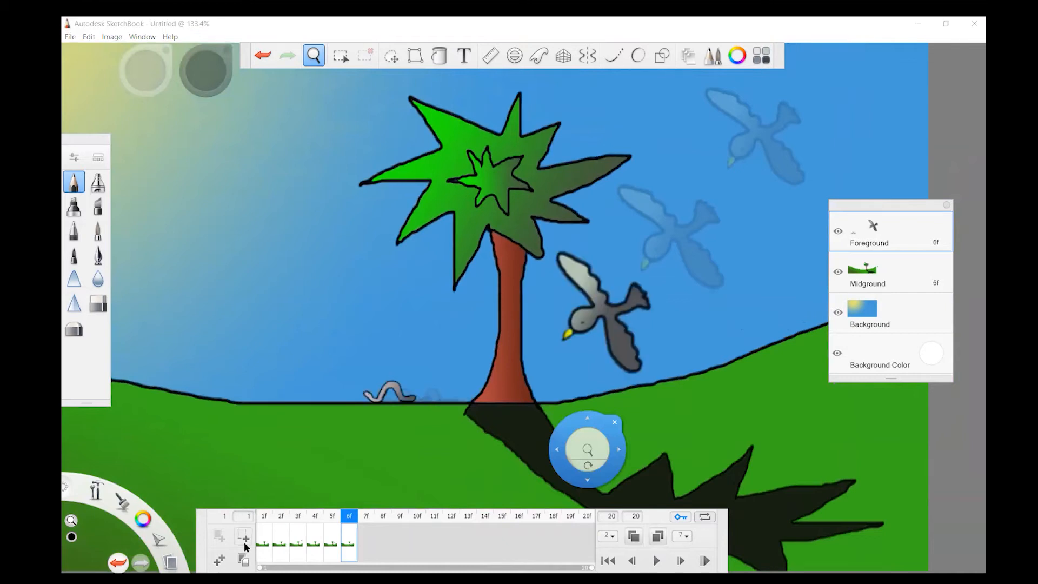
click(220, 562)
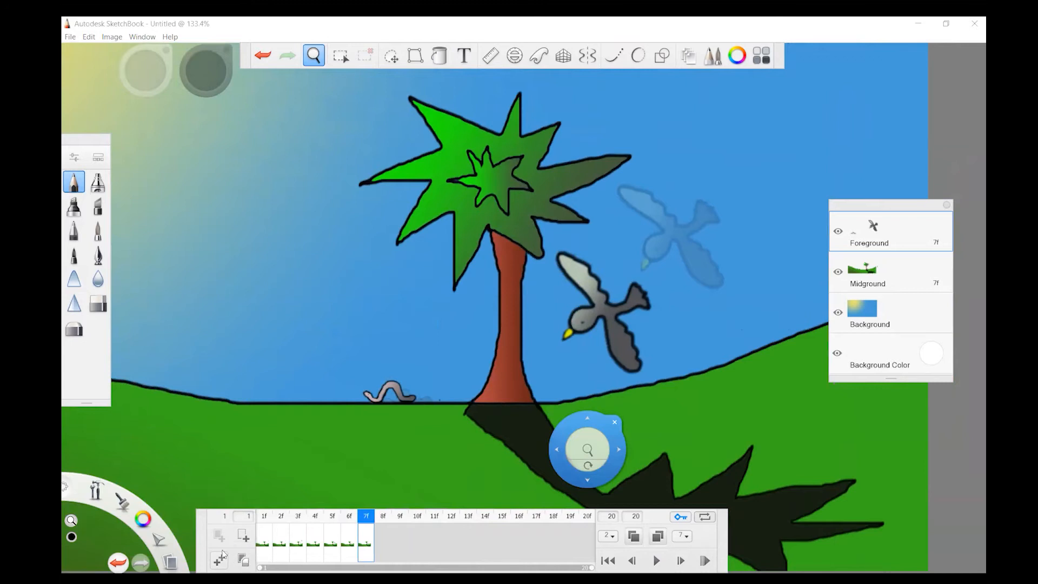
Try moving the lassoed bird on frame 7 down and left in front of the trunk with a slight clockwise rotation, and undo it
drag(591, 462, 590, 246)
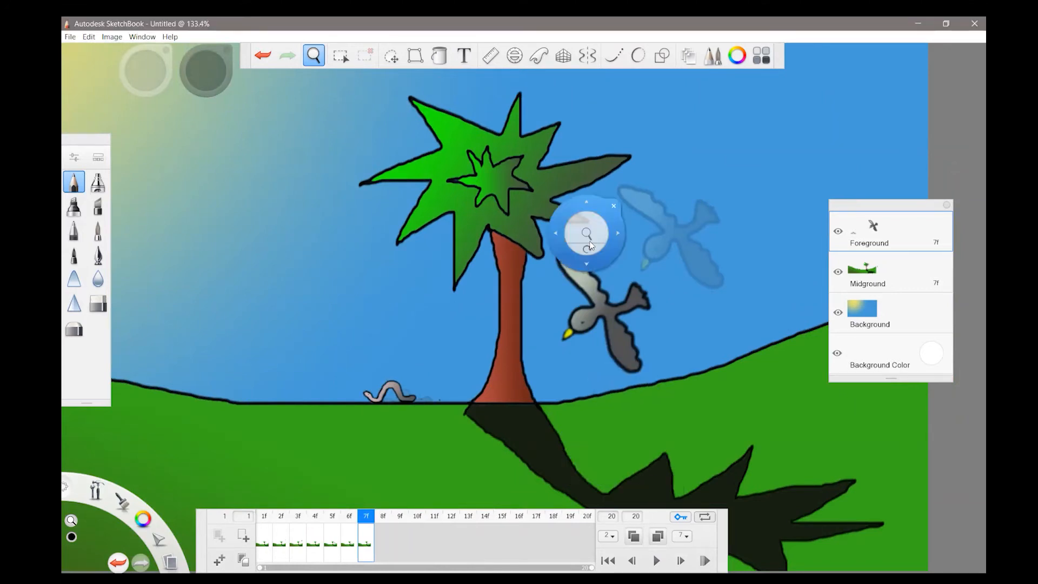
key(v)
mouse_move(615, 291)
mouse_down()
mouse_move(593, 255)
mouse_move(563, 245)
mouse_move(549, 270)
mouse_move(559, 355)
mouse_move(599, 370)
mouse_move(649, 365)
mouse_move(657, 325)
mouse_move(642, 276)
mouse_move(615, 278)
mouse_move(661, 308)
mouse_move(660, 320)
mouse_move(642, 337)
mouse_move(577, 333)
mouse_move(575, 344)
mouse_move(692, 309)
mouse_move(684, 300)
mouse_up()
click(683, 297)
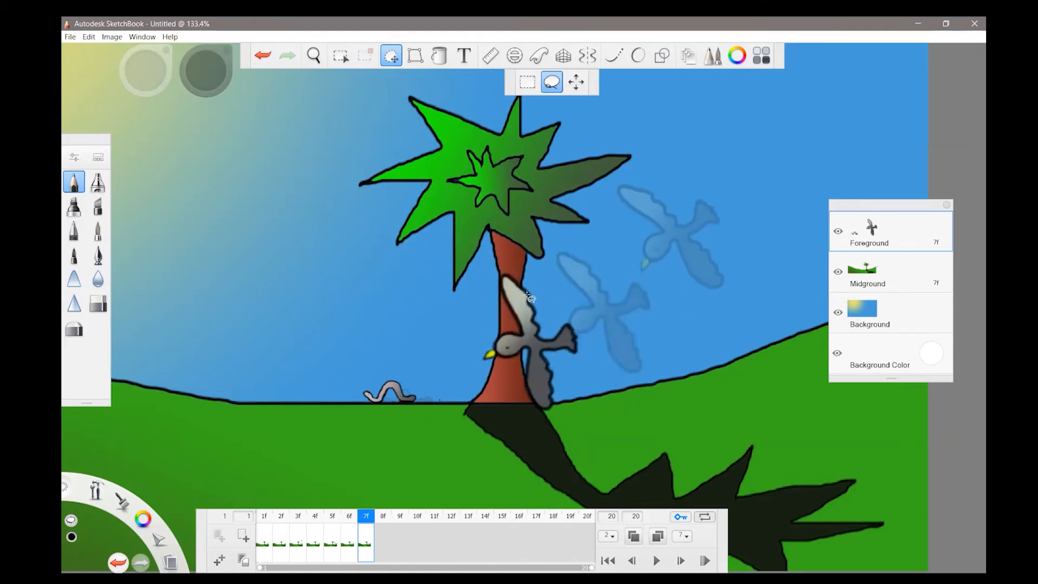
click(262, 56)
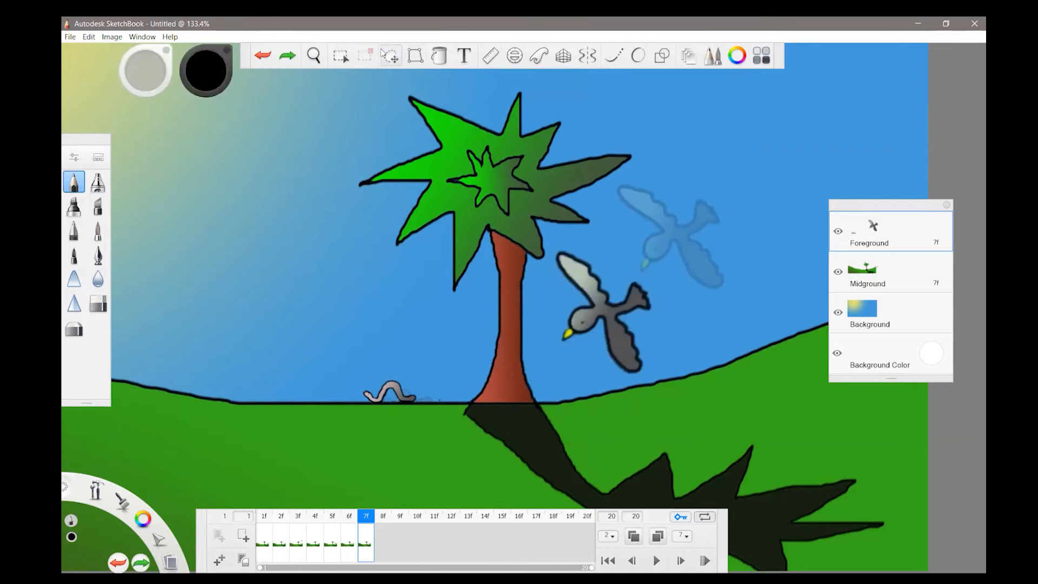
click(385, 62)
mouse_move(601, 335)
mouse_down()
mouse_move(564, 350)
mouse_move(541, 335)
mouse_move(567, 303)
mouse_move(550, 254)
mouse_move(569, 241)
mouse_move(592, 248)
mouse_move(616, 285)
mouse_move(645, 270)
mouse_move(665, 294)
mouse_move(665, 313)
mouse_move(641, 321)
mouse_move(657, 372)
mouse_move(615, 376)
mouse_move(594, 336)
mouse_up()
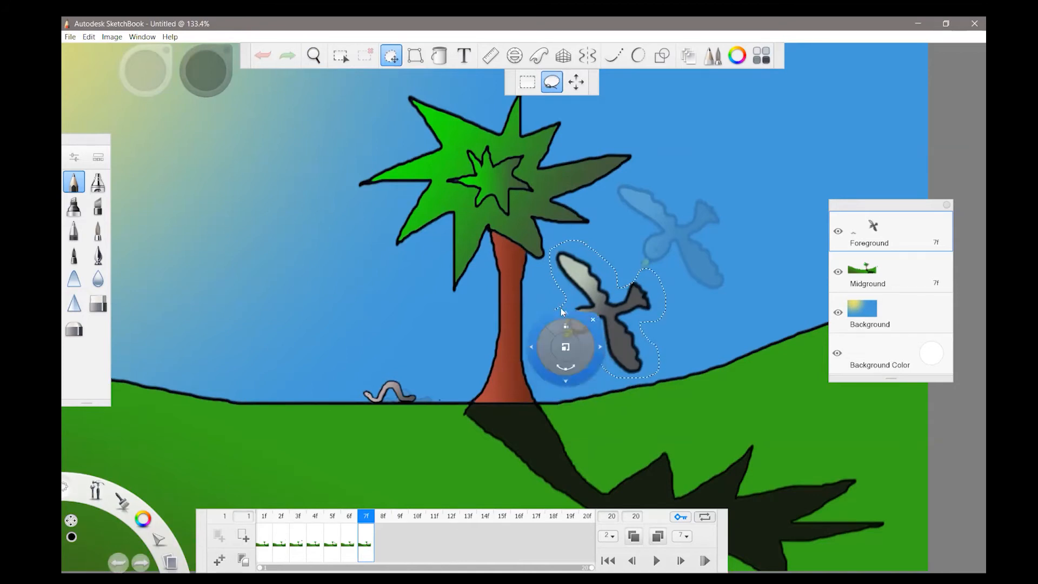
click(594, 317)
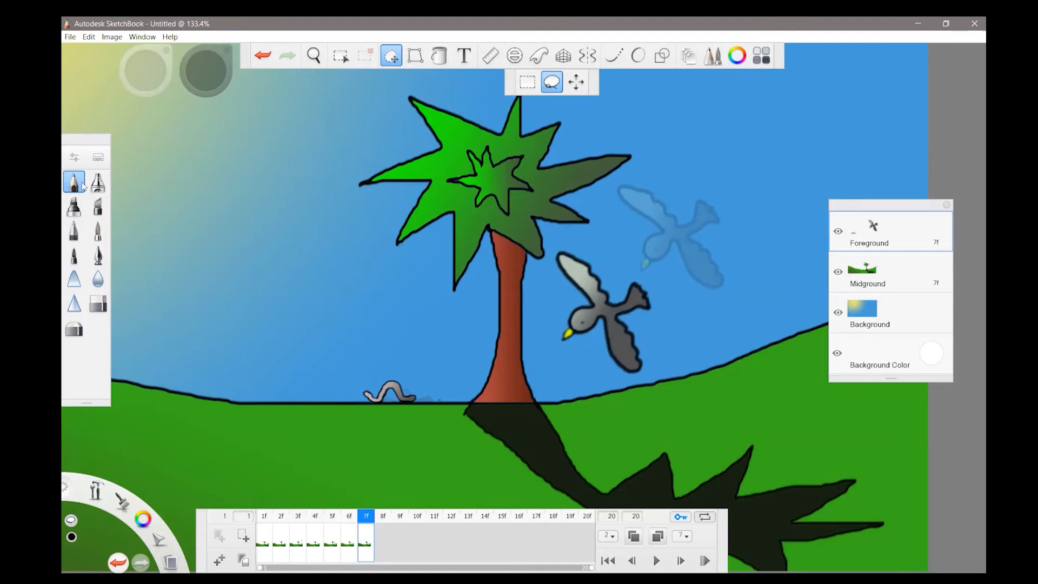
Erase both of the bird's wings on frame 7 with the Hard Eraser, enlarging its size to 7.2
click(95, 307)
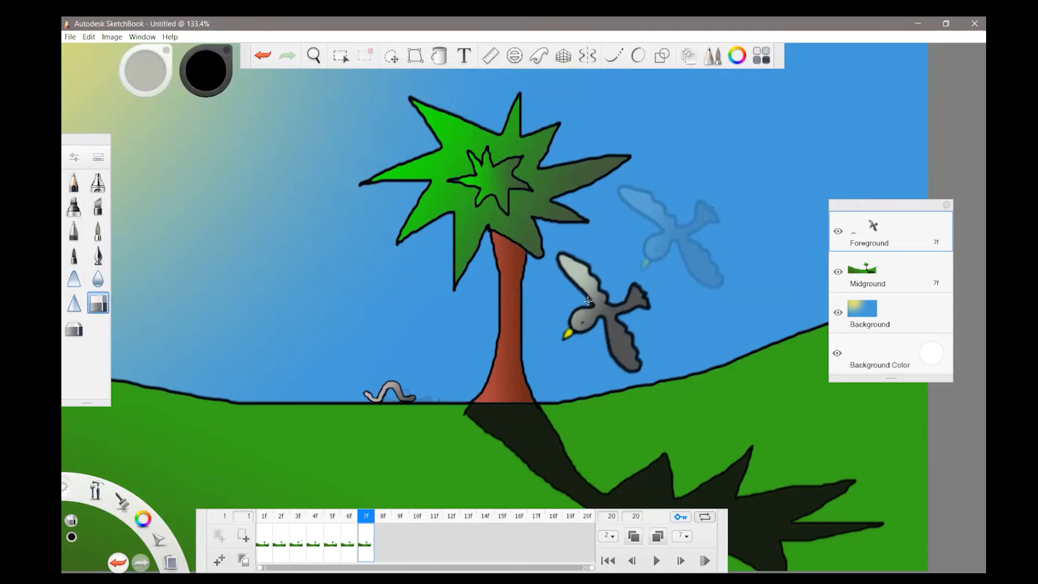
drag(596, 302, 610, 298)
click(97, 307)
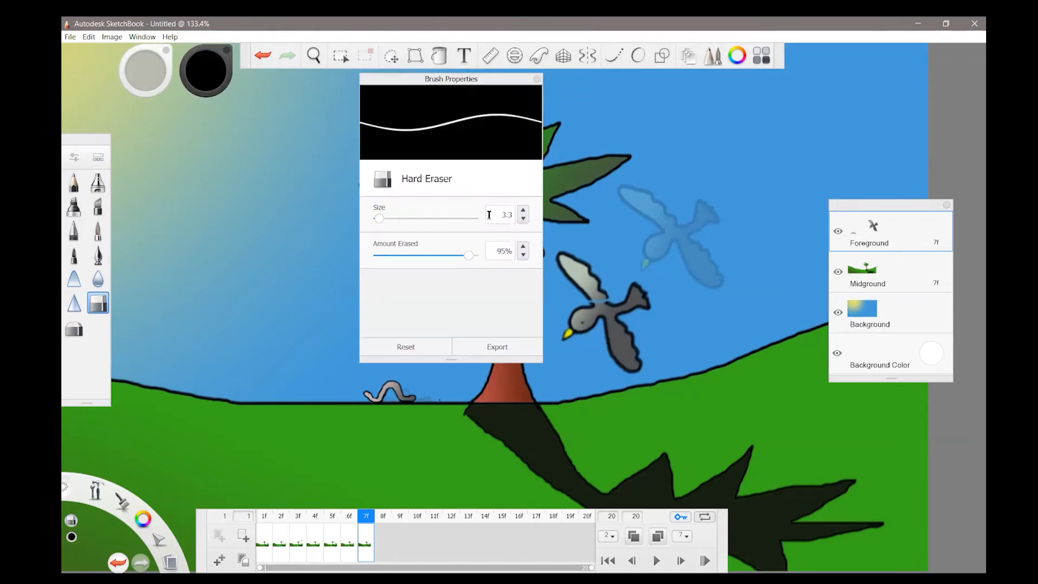
click(523, 211)
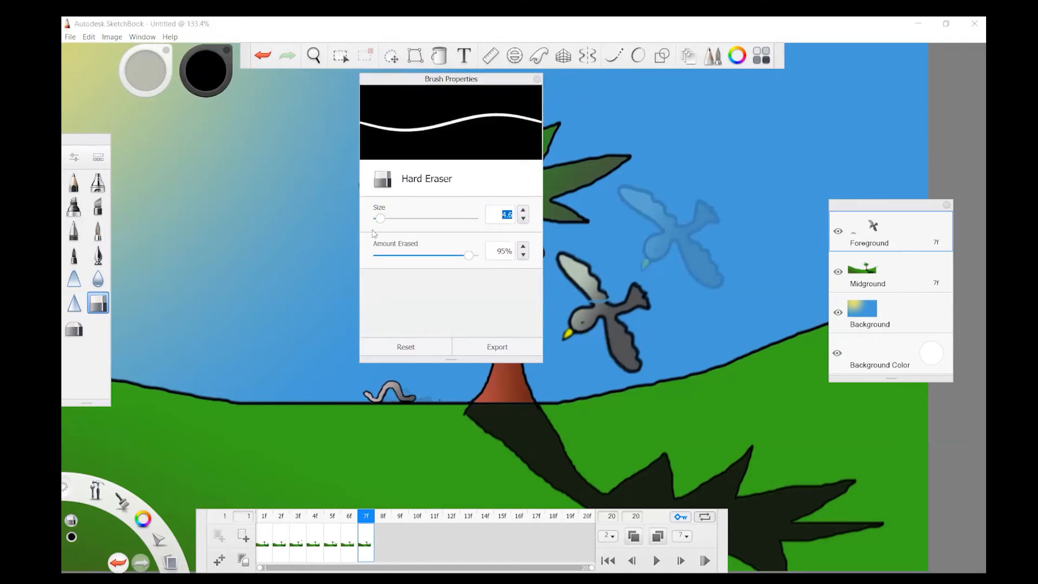
drag(380, 219, 384, 219)
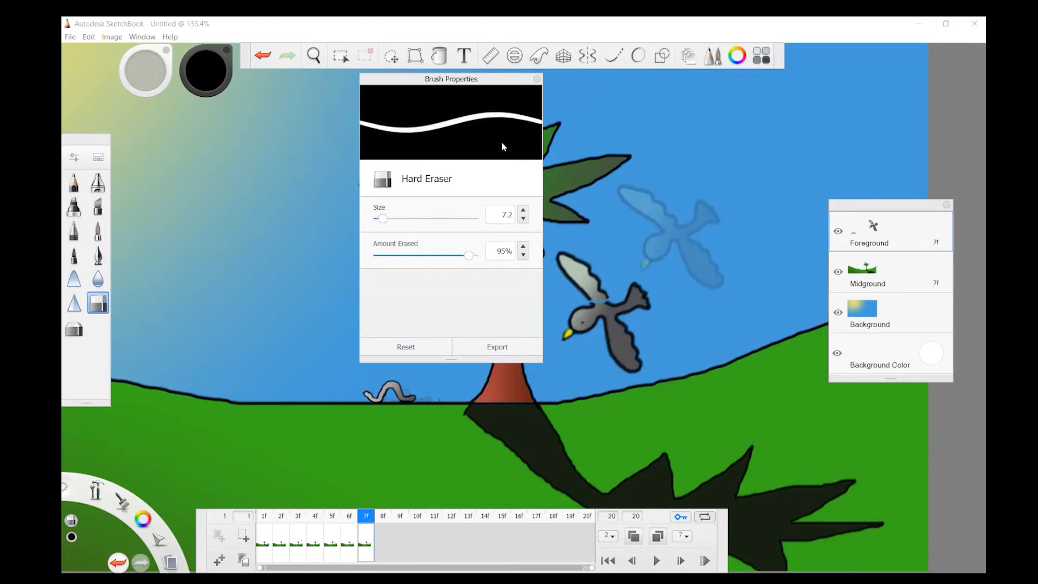
click(536, 80)
mouse_move(567, 257)
mouse_down()
mouse_move(556, 277)
mouse_move(597, 262)
mouse_move(556, 279)
mouse_move(588, 262)
mouse_move(551, 272)
mouse_move(602, 263)
mouse_move(557, 281)
mouse_move(613, 277)
mouse_move(575, 293)
mouse_move(598, 285)
mouse_move(565, 286)
mouse_move(611, 289)
mouse_up()
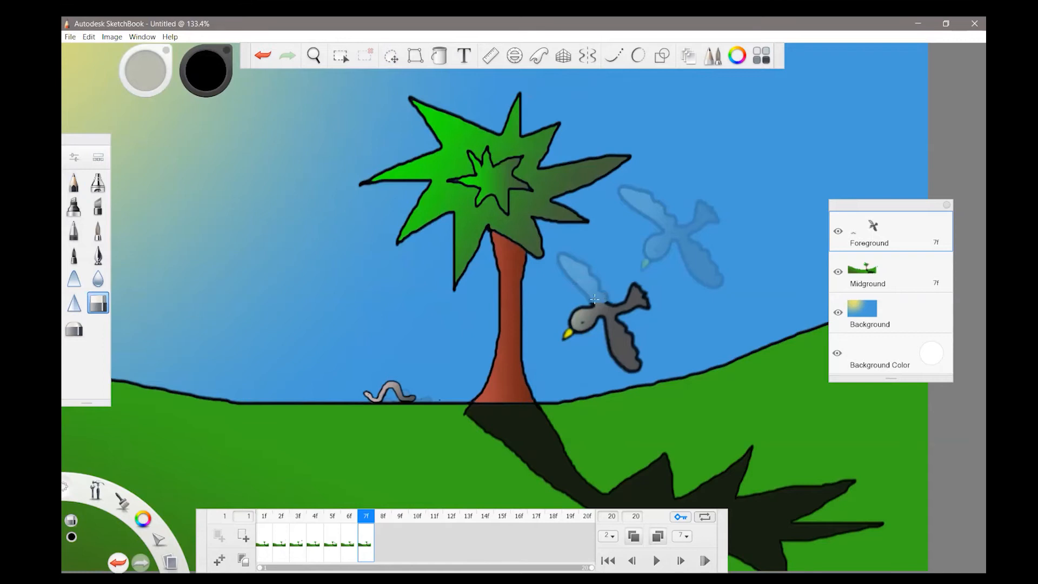
mouse_move(634, 319)
mouse_down()
mouse_move(603, 323)
mouse_move(623, 323)
mouse_move(602, 342)
mouse_move(648, 331)
mouse_move(600, 352)
mouse_move(648, 335)
mouse_move(632, 332)
mouse_move(607, 340)
mouse_move(643, 336)
mouse_move(609, 355)
mouse_move(654, 341)
mouse_move(618, 363)
mouse_move(658, 350)
mouse_move(609, 373)
mouse_move(631, 376)
mouse_up()
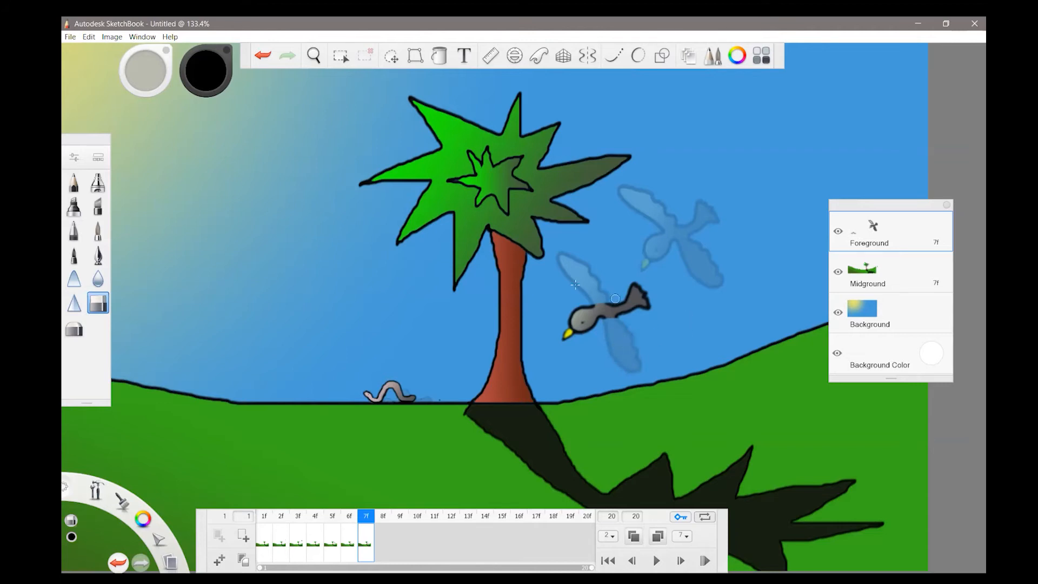
Draw new wing outlines on the frame 7 bird with the pencil, one pointing straight up and one stretched back below the tail
click(74, 183)
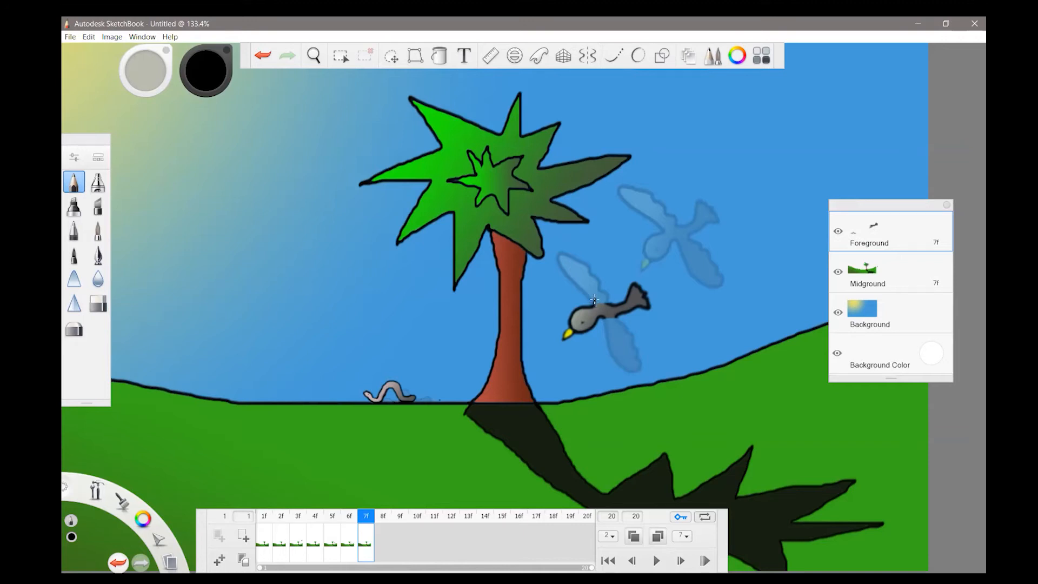
mouse_move(592, 266)
mouse_down()
mouse_move(601, 236)
mouse_move(609, 266)
mouse_up()
drag(634, 319, 645, 317)
click(267, 56)
drag(605, 320, 677, 336)
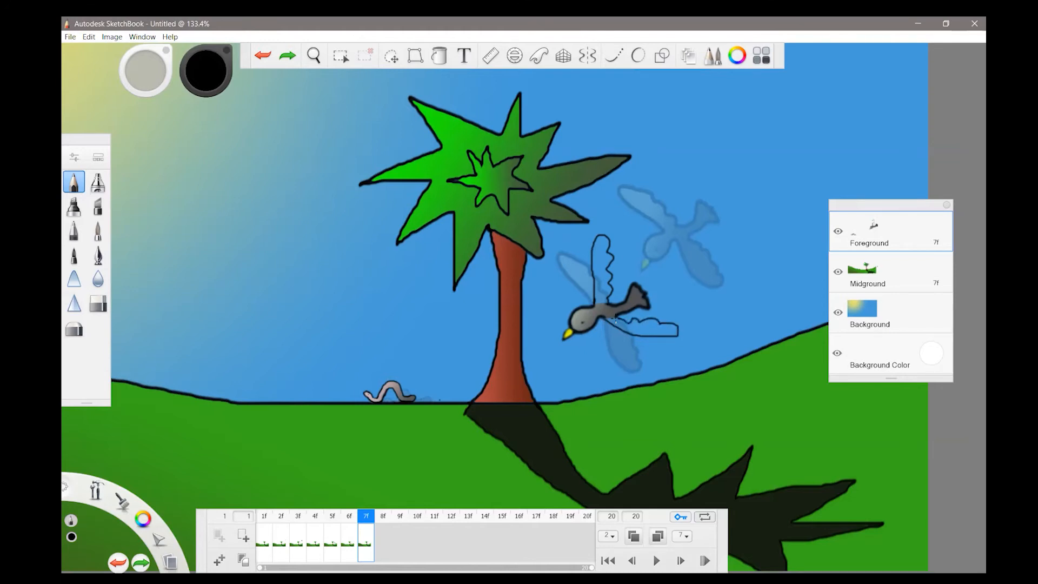
click(606, 323)
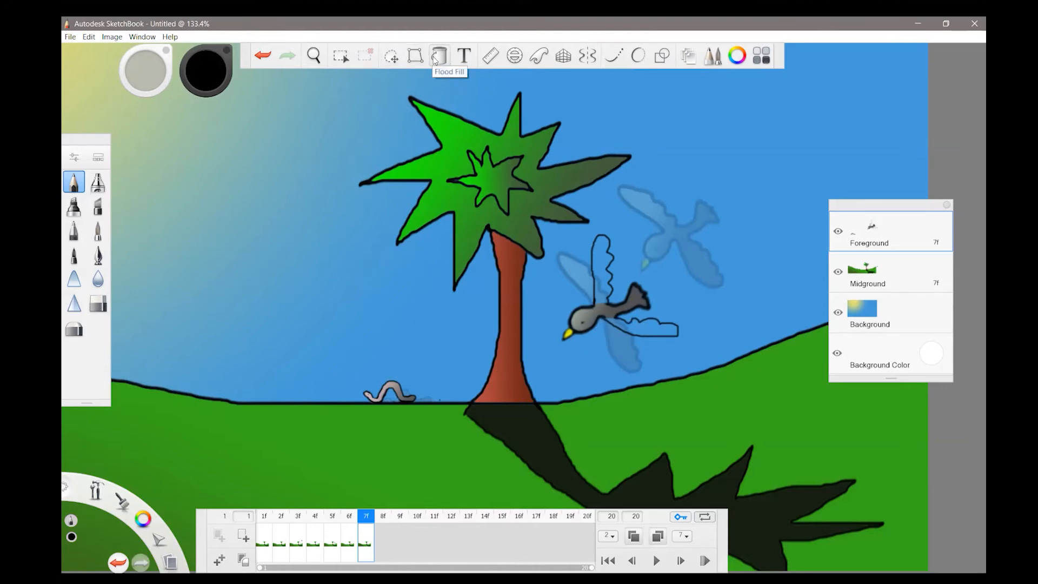
Start a linear gradient flood fill for the bird's new wings on frame 7
click(436, 60)
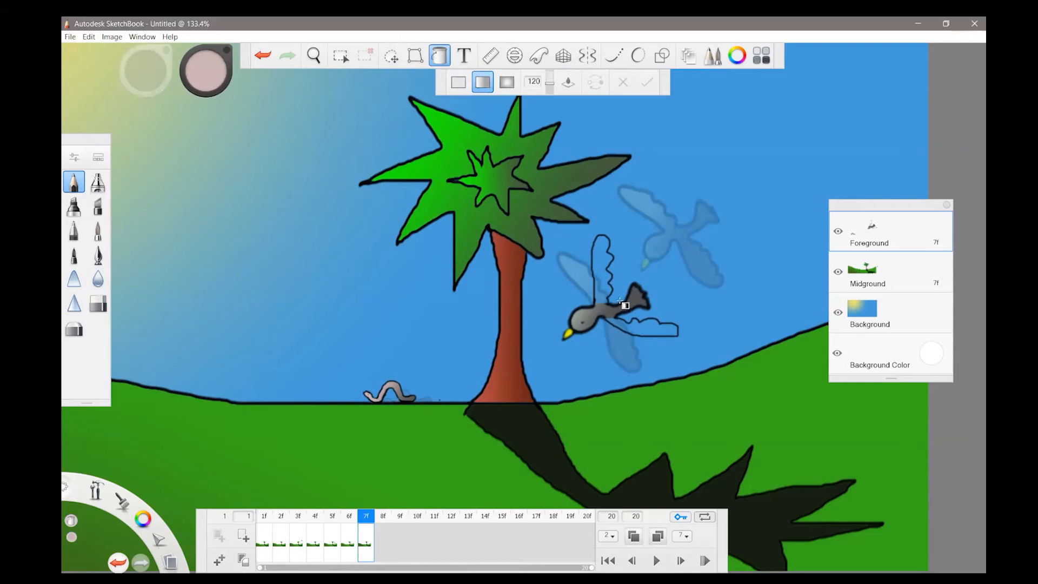
Sample the dark grey from the bird's tail and fill the raised wing on frame 7 with a linear gradient
click(737, 57)
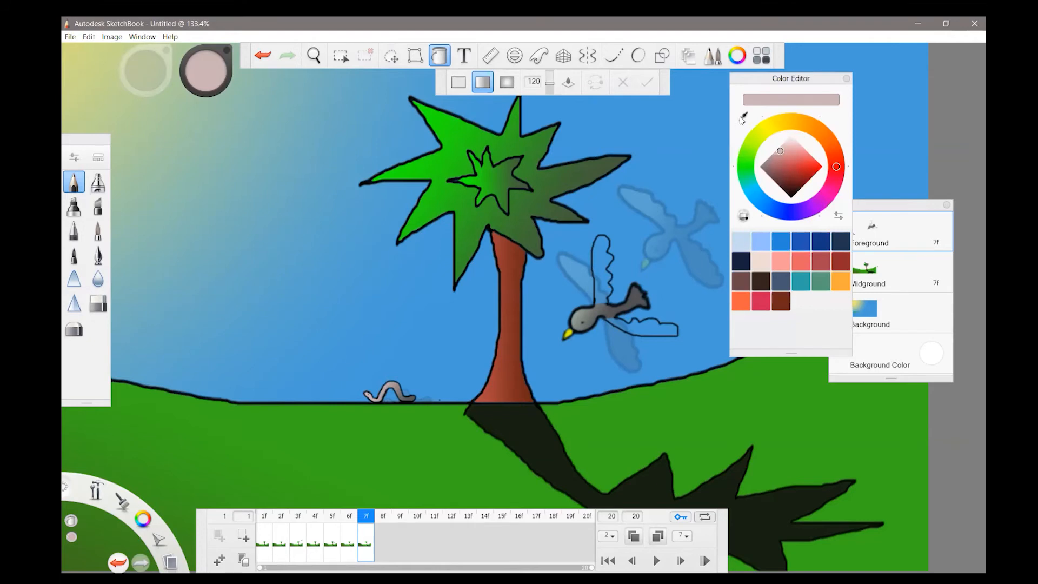
click(743, 117)
click(635, 296)
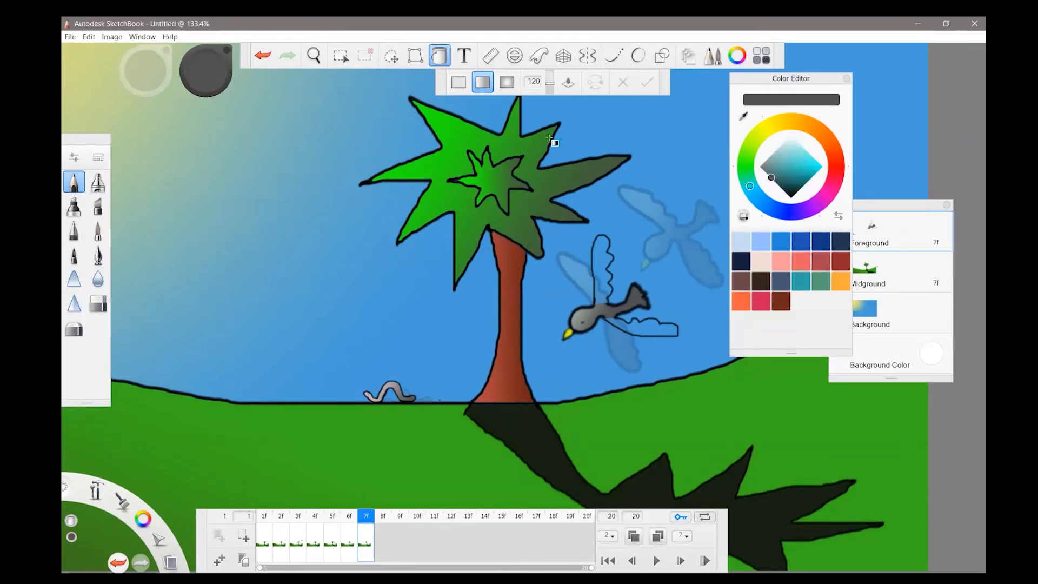
click(600, 282)
mouse_move(614, 281)
mouse_down()
mouse_move(630, 295)
mouse_move(615, 330)
mouse_move(632, 273)
mouse_up()
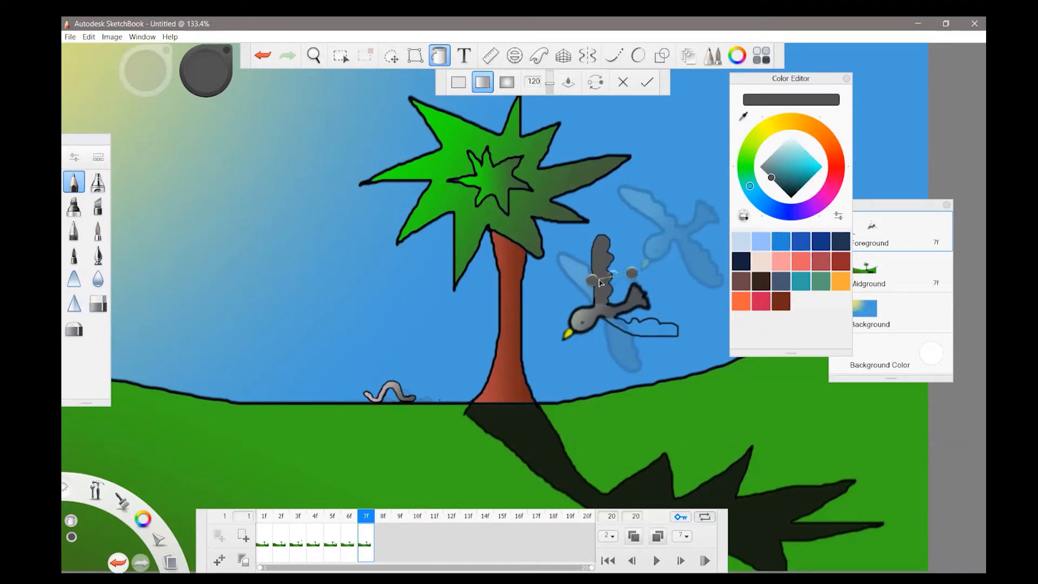
Set the raised wing gradient's start colour to light pinkish grey and move that end above the wing tip
click(594, 281)
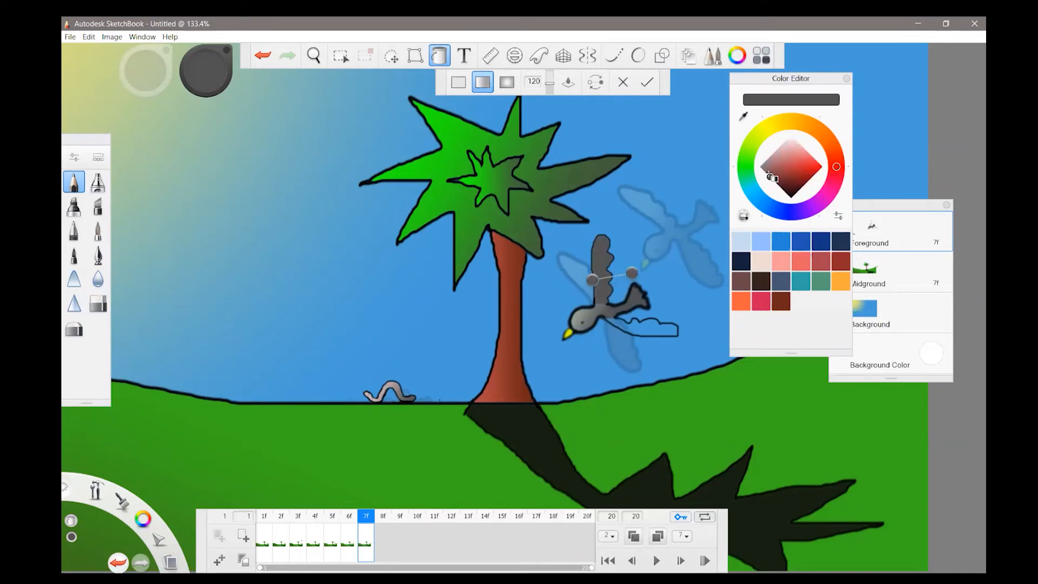
drag(785, 148, 772, 159)
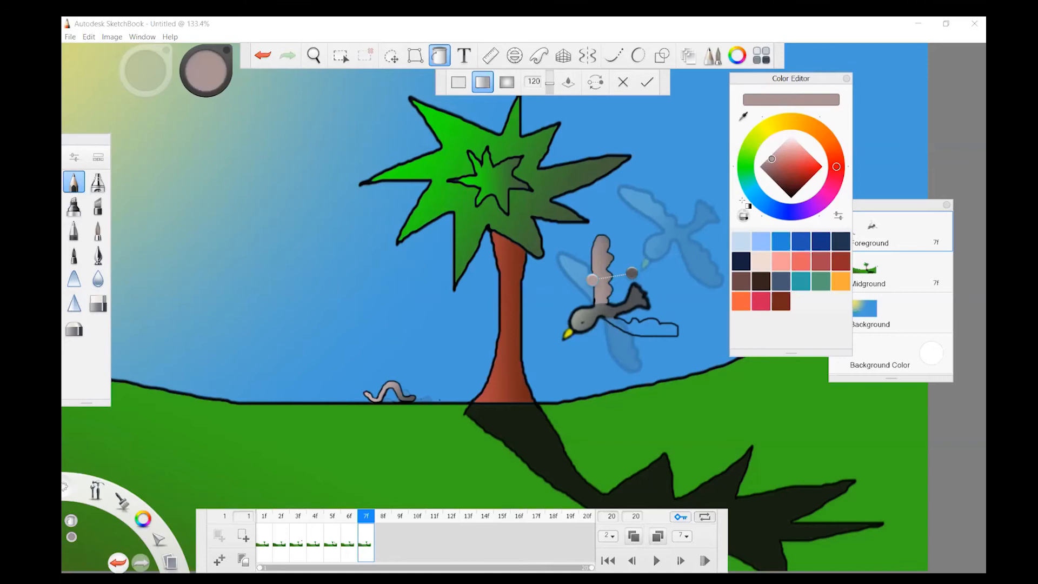
drag(592, 280, 590, 227)
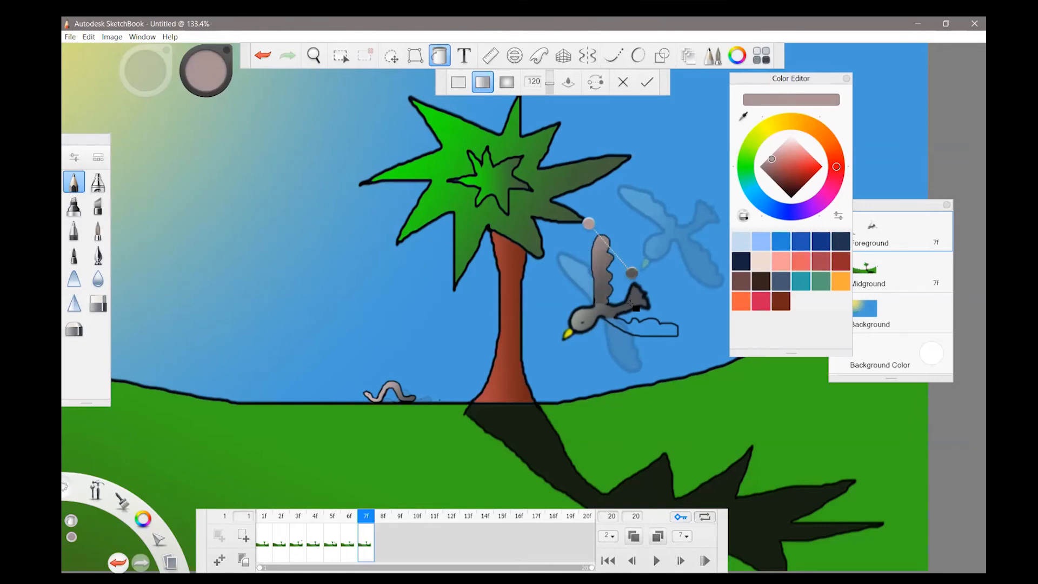
click(669, 282)
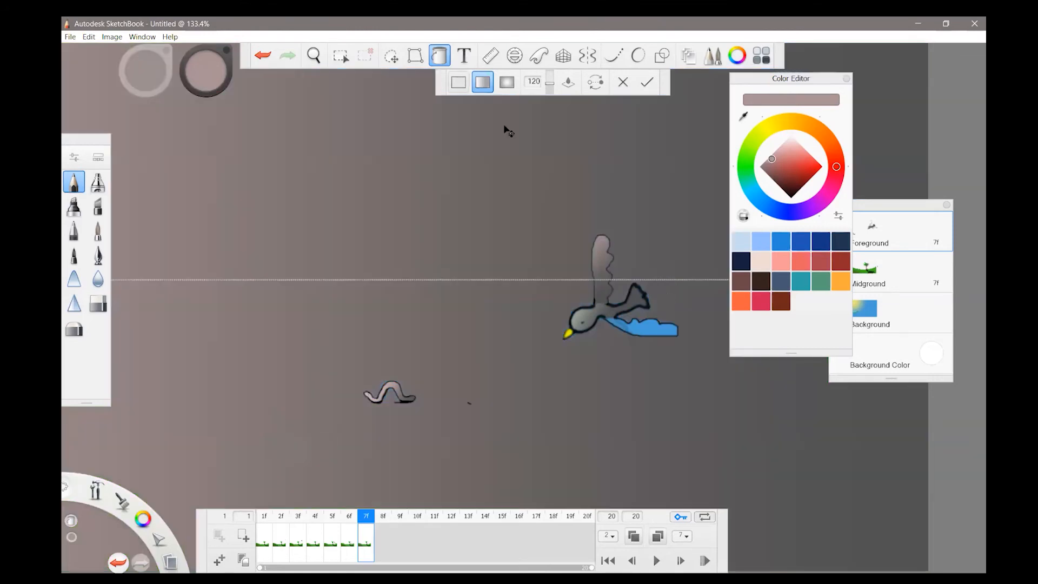
click(257, 59)
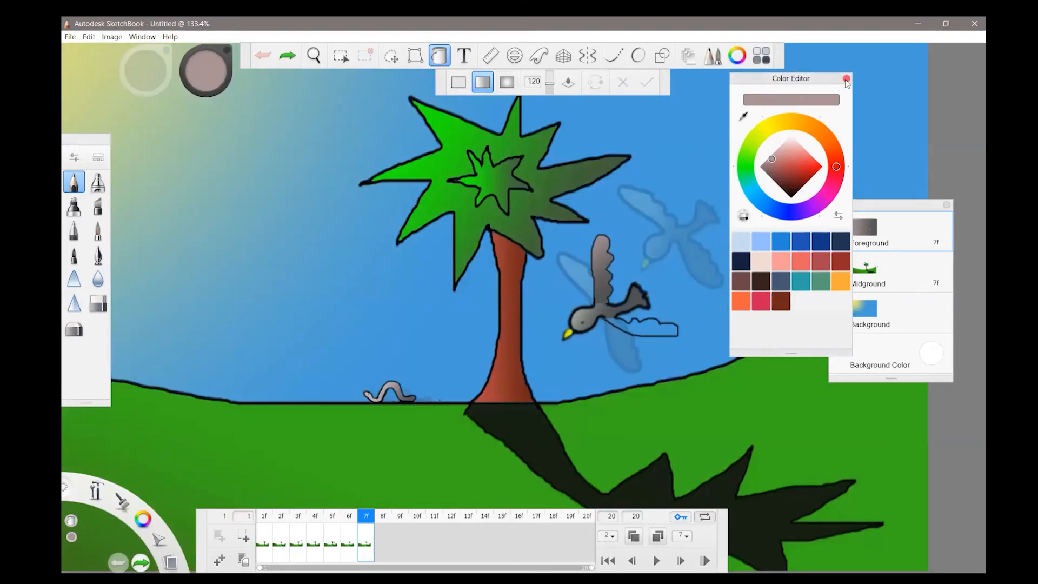
Fill the bird's lower wing with the pinkish-grey to dark-grey linear gradient, placing the light end well above the wing
click(847, 79)
click(644, 328)
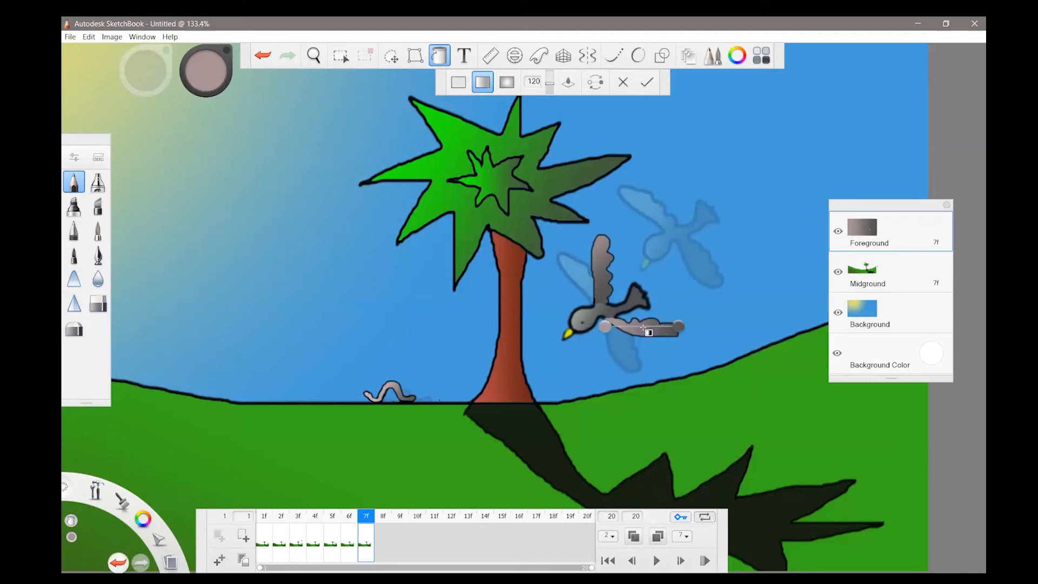
drag(605, 327, 657, 224)
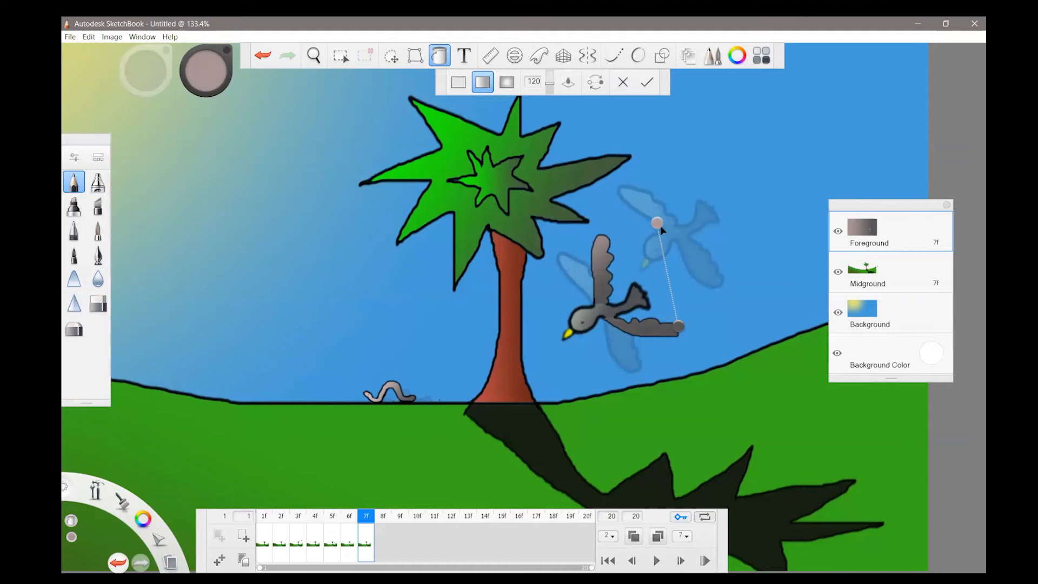
Fill the area where the bird's wings meet the body with the same gradient, angle it from upper-left to the tail, and apply it
click(609, 311)
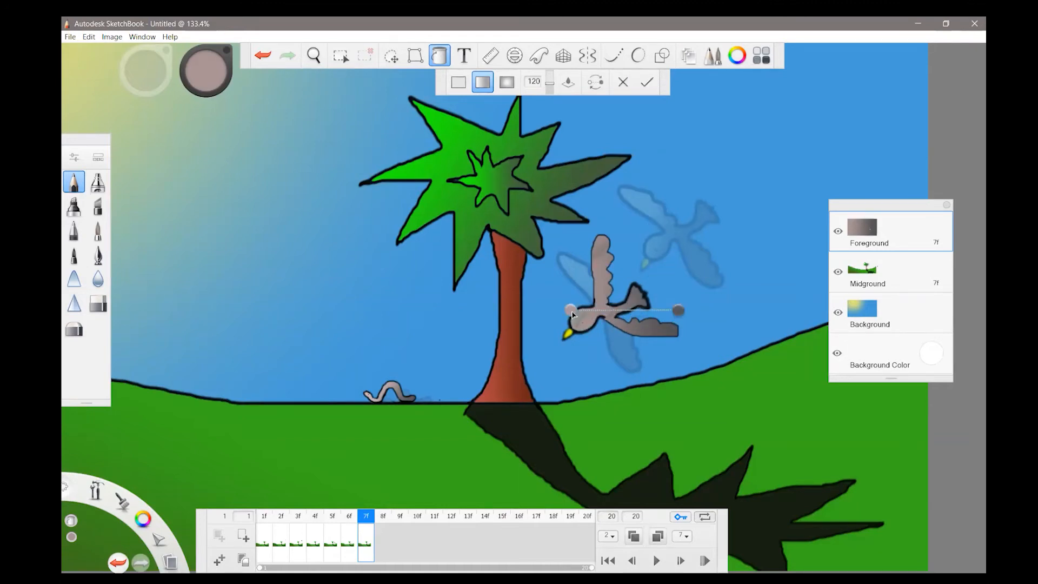
drag(571, 312, 515, 200)
drag(678, 311, 654, 328)
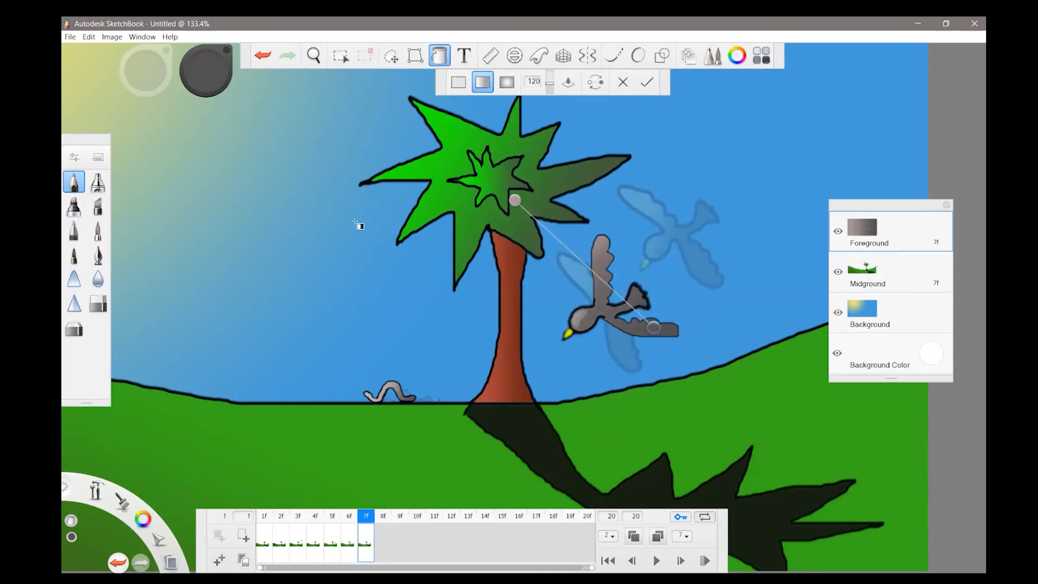
drag(654, 328, 641, 346)
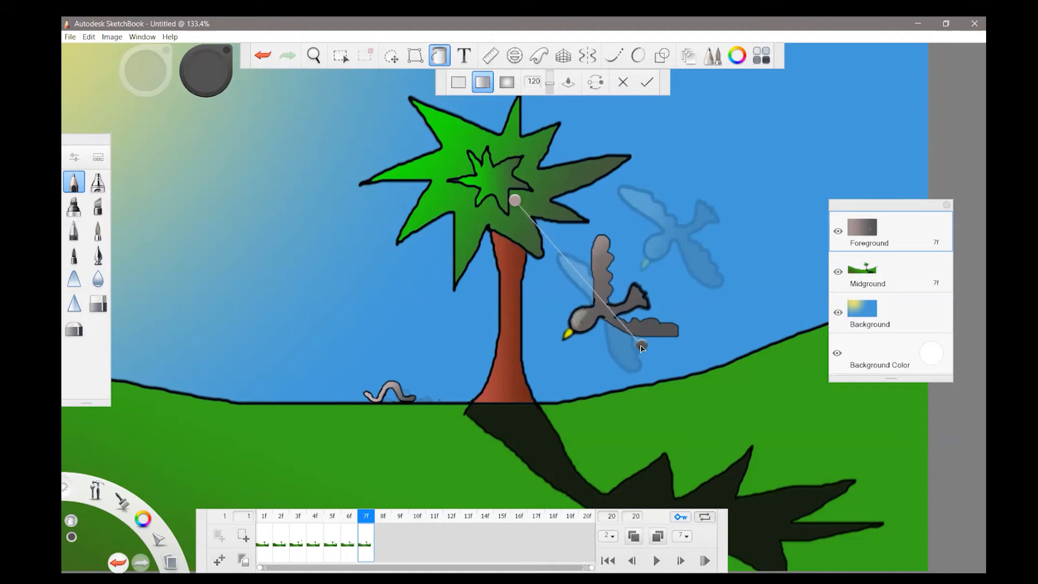
drag(515, 200, 542, 233)
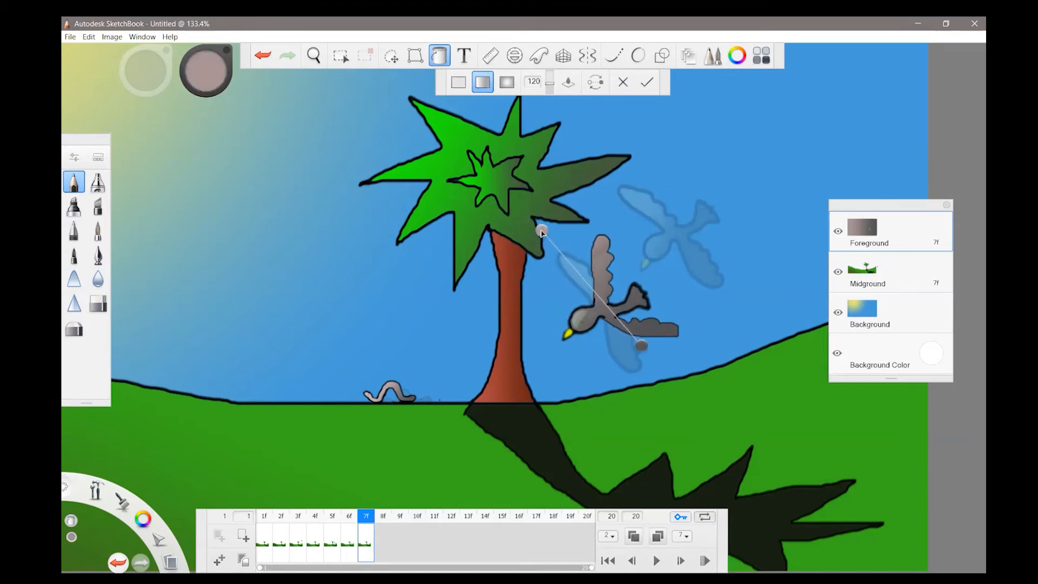
drag(641, 346, 620, 306)
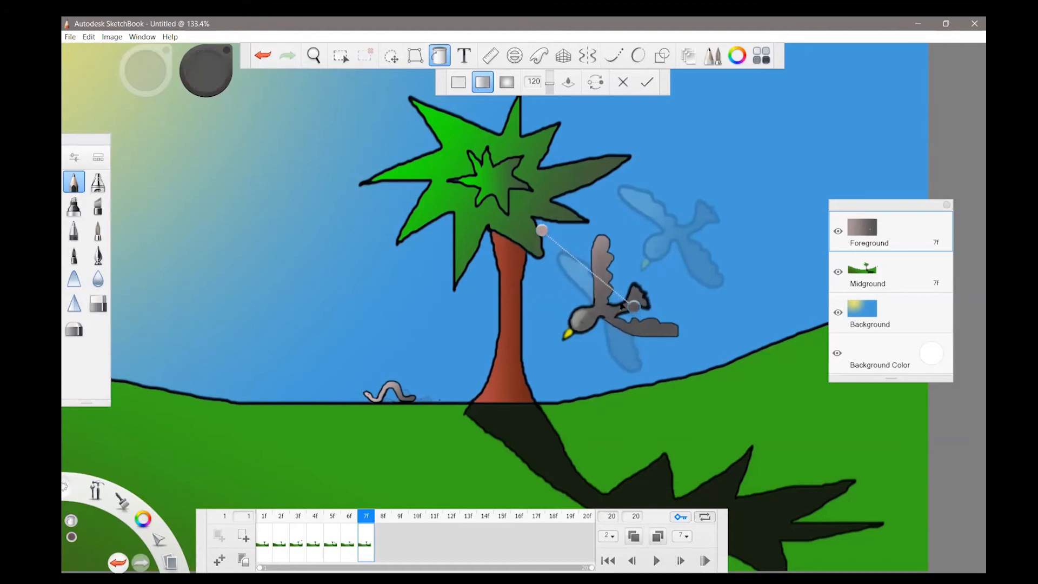
click(647, 83)
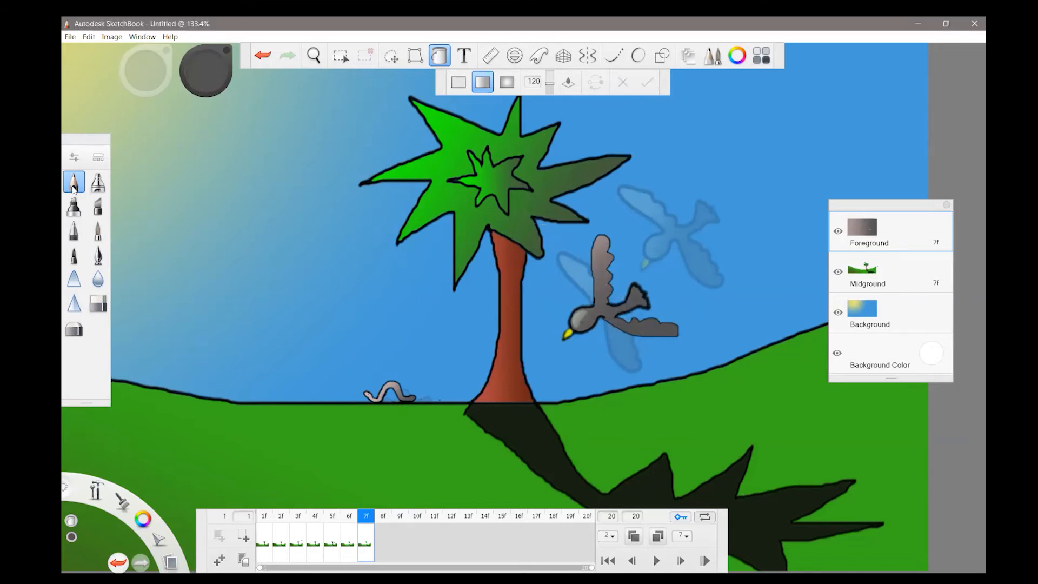
Outline the raised and lower wings of the bird in black with the Pencil, redoing the lower wing's first outline
click(74, 184)
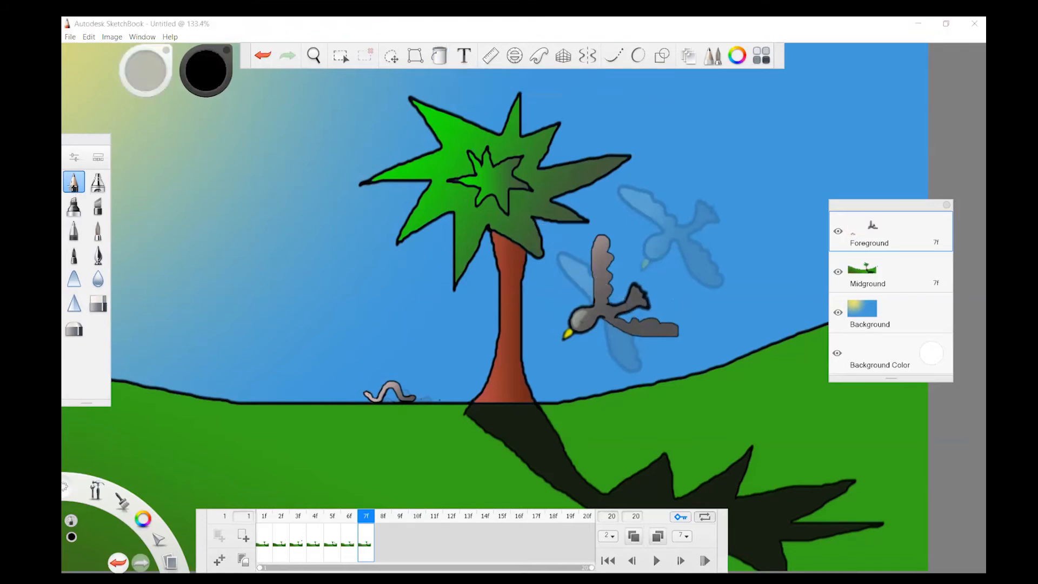
double_click(73, 185)
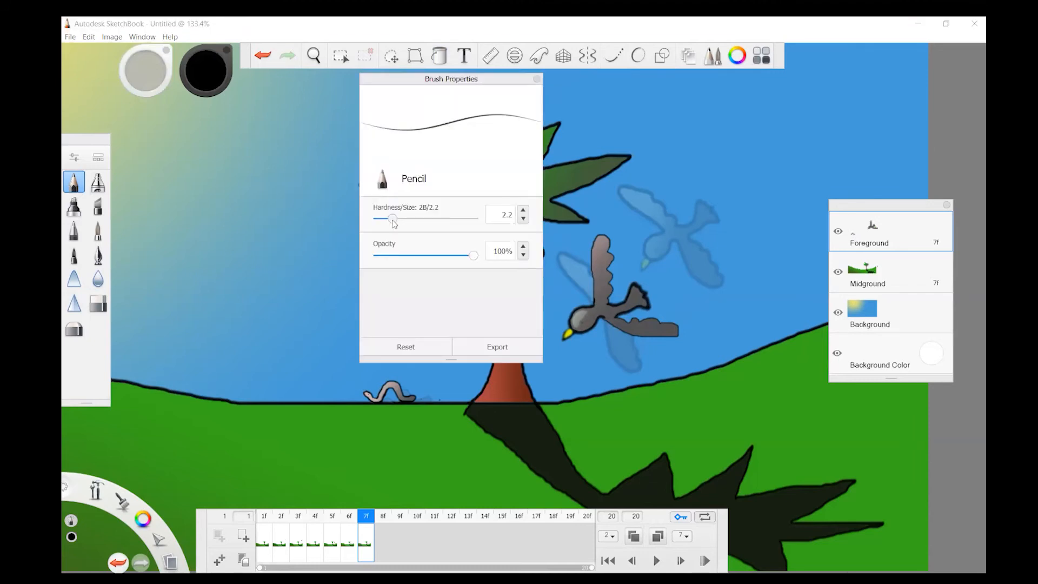
click(537, 80)
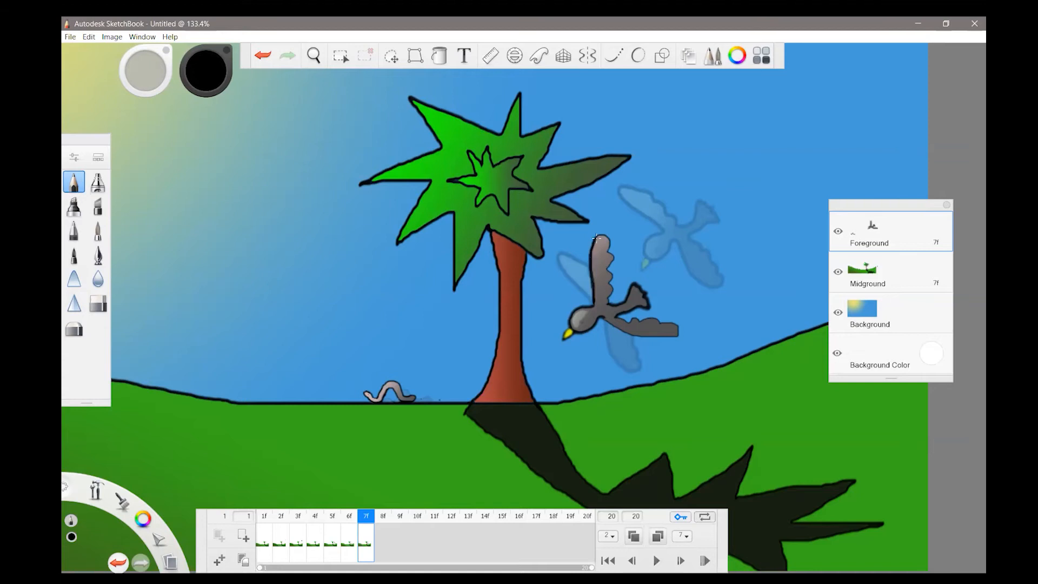
drag(604, 235, 610, 242)
mouse_move(657, 319)
mouse_down()
mouse_move(680, 330)
mouse_move(644, 338)
mouse_move(599, 316)
mouse_up()
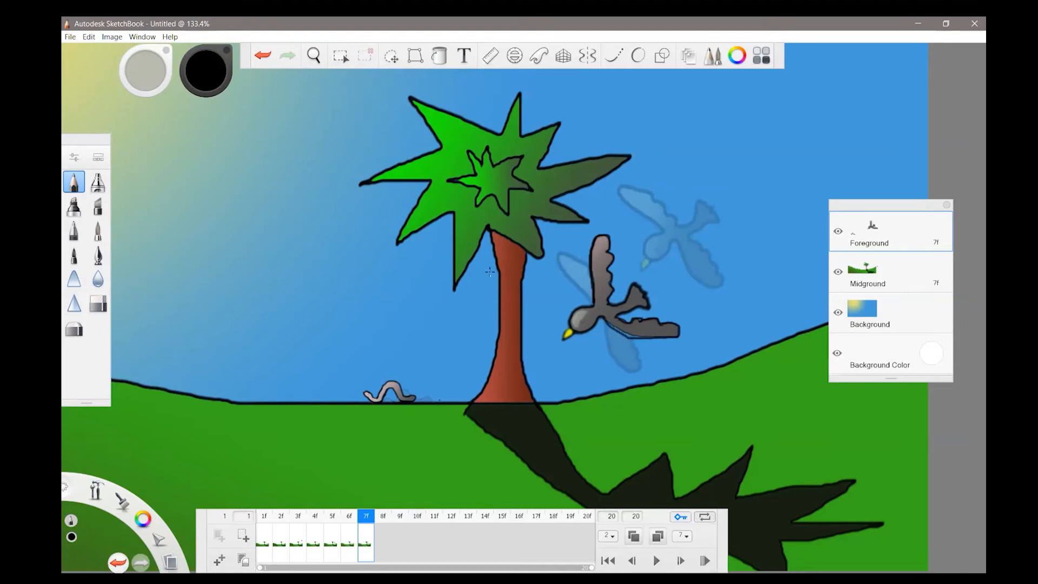
click(265, 58)
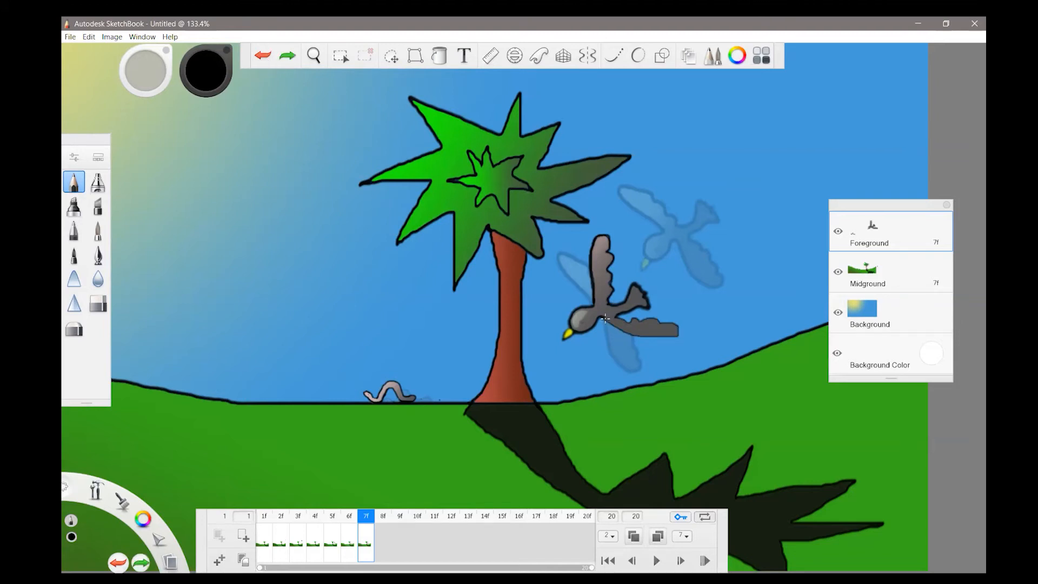
mouse_move(604, 319)
mouse_down()
mouse_move(677, 336)
mouse_move(672, 323)
mouse_move(614, 316)
mouse_up()
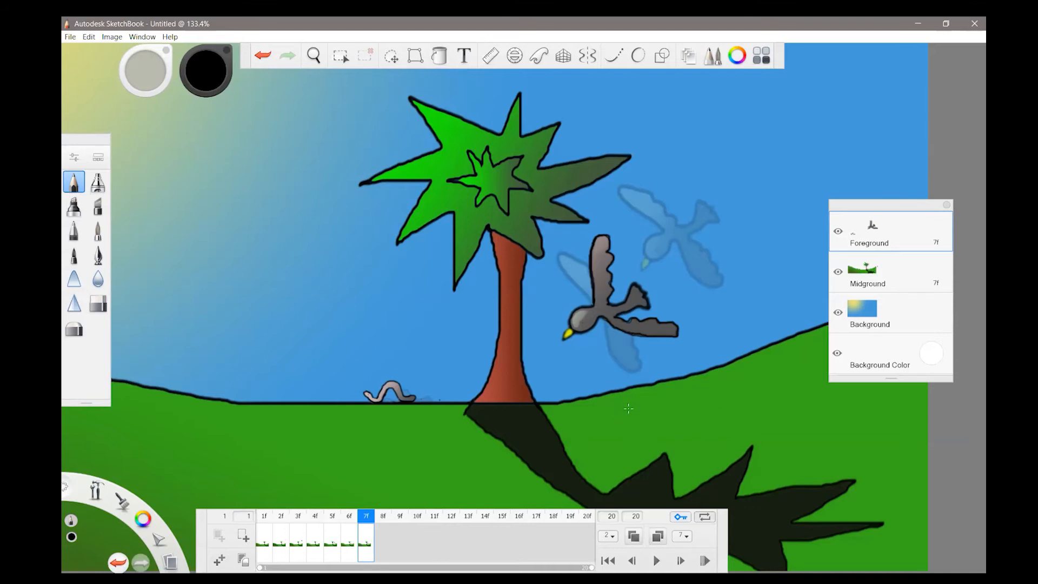
Draw the bird's shadow outline on the hill below it and fill the shape with solid black
mouse_move(615, 412)
mouse_down()
mouse_move(601, 415)
mouse_move(697, 441)
mouse_move(671, 421)
mouse_move(698, 404)
mouse_move(687, 387)
mouse_move(648, 399)
mouse_move(634, 387)
mouse_move(627, 407)
mouse_up()
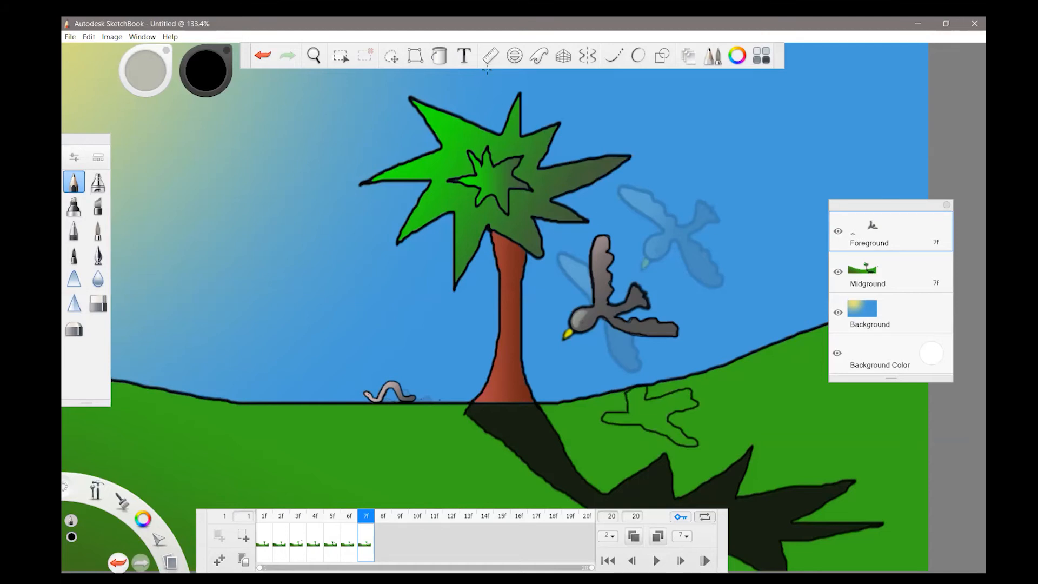
click(439, 56)
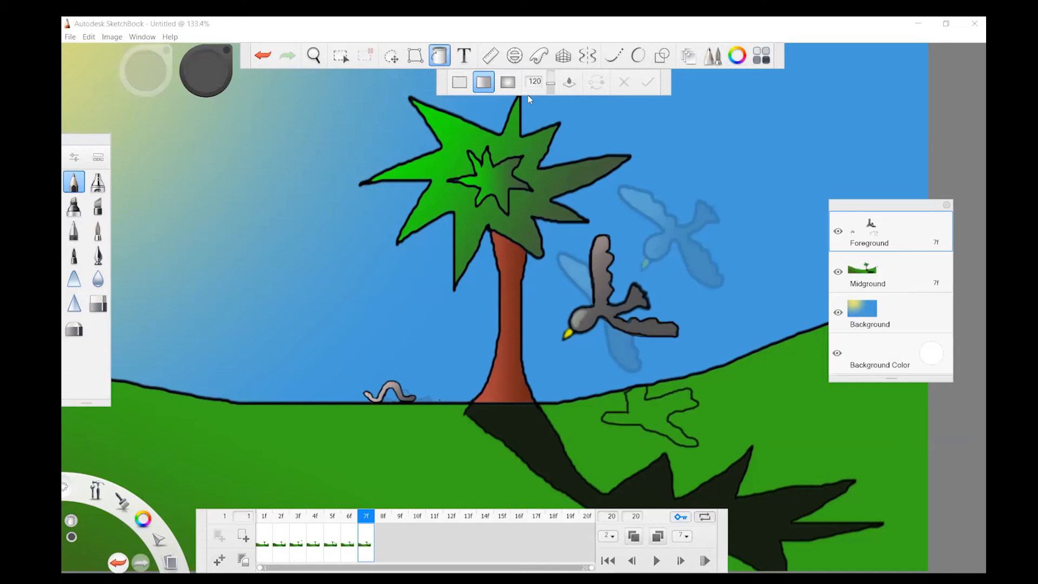
click(459, 82)
click(660, 409)
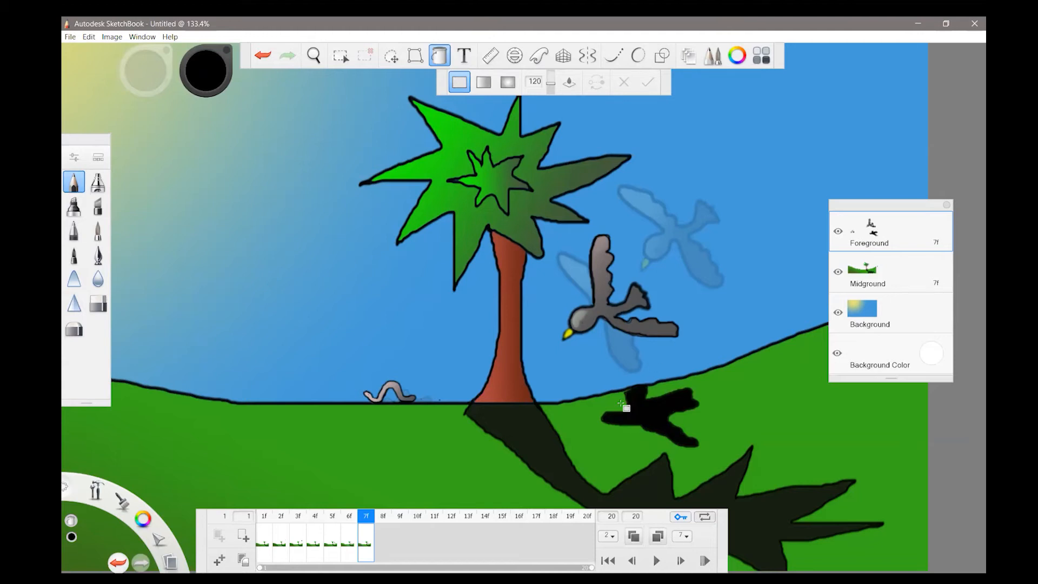
Lasso the worm on frame 7 and move it a short distance along the ground, away from the tree
click(353, 543)
click(369, 547)
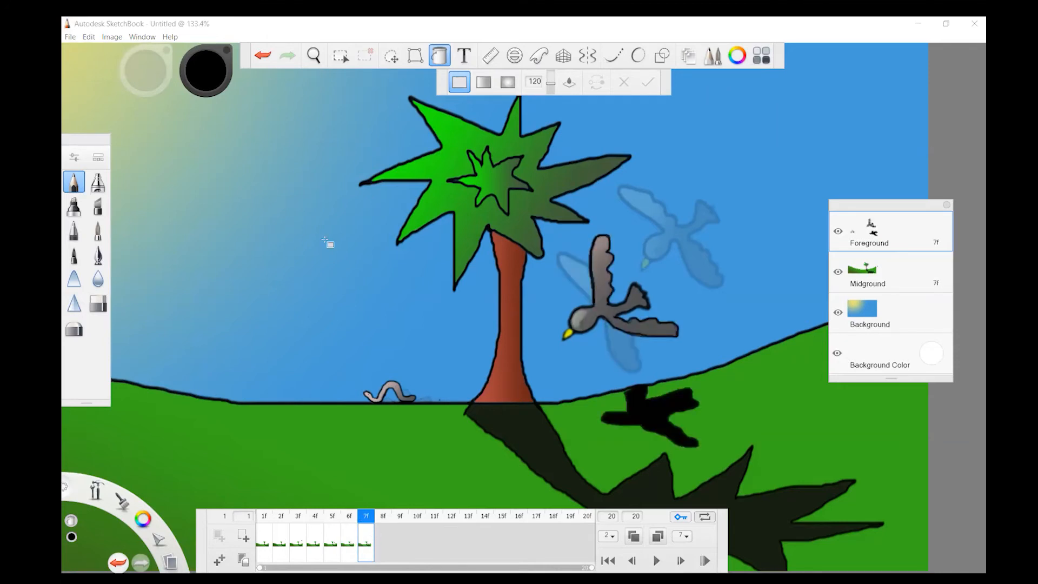
click(393, 58)
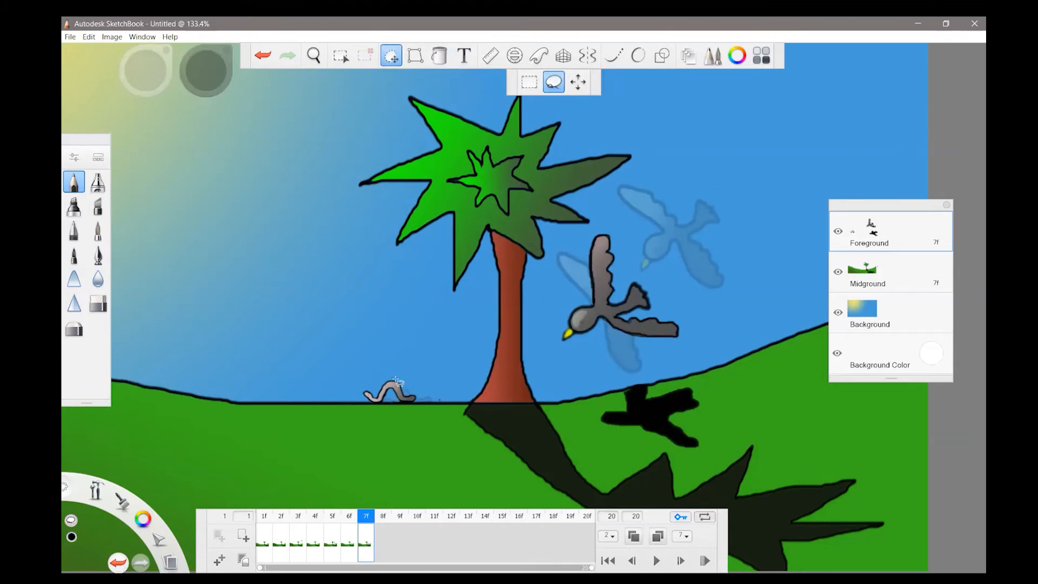
mouse_move(374, 388)
mouse_down()
mouse_move(361, 387)
mouse_move(387, 403)
mouse_move(424, 404)
mouse_move(428, 392)
mouse_move(403, 379)
mouse_move(377, 386)
mouse_up()
mouse_move(370, 386)
mouse_down()
mouse_move(398, 397)
mouse_move(378, 400)
mouse_up()
drag(323, 417, 325, 420)
drag(398, 388, 346, 394)
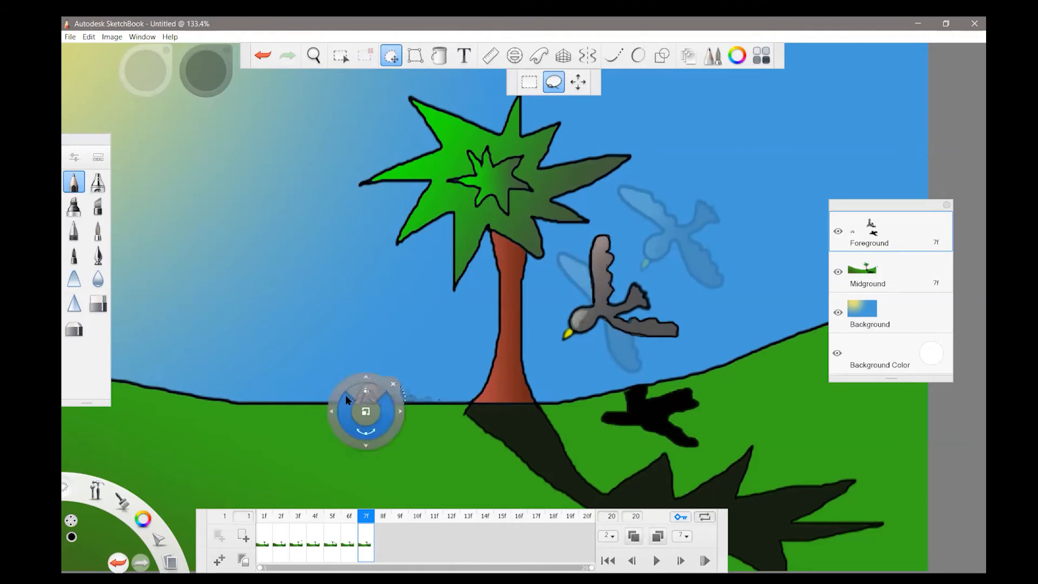
click(394, 383)
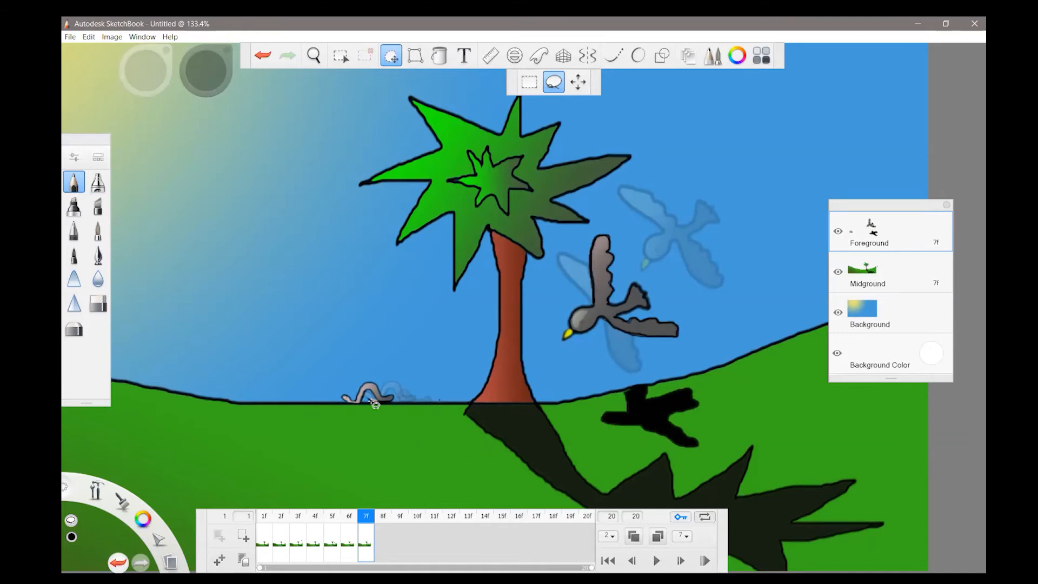
Switch to the Hard Eraser and set its size to 2.6
click(97, 301)
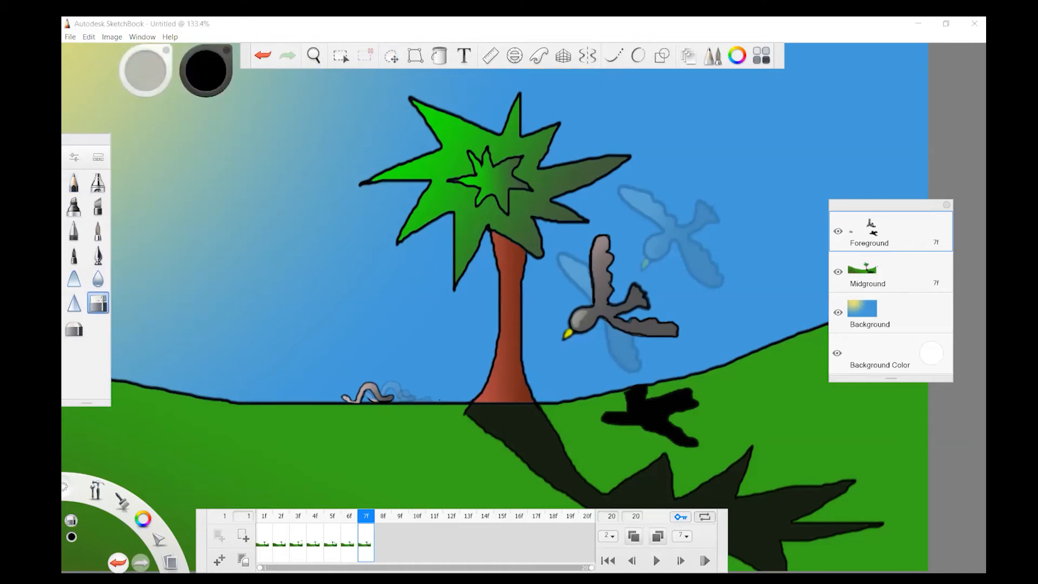
double_click(98, 302)
drag(387, 223, 379, 223)
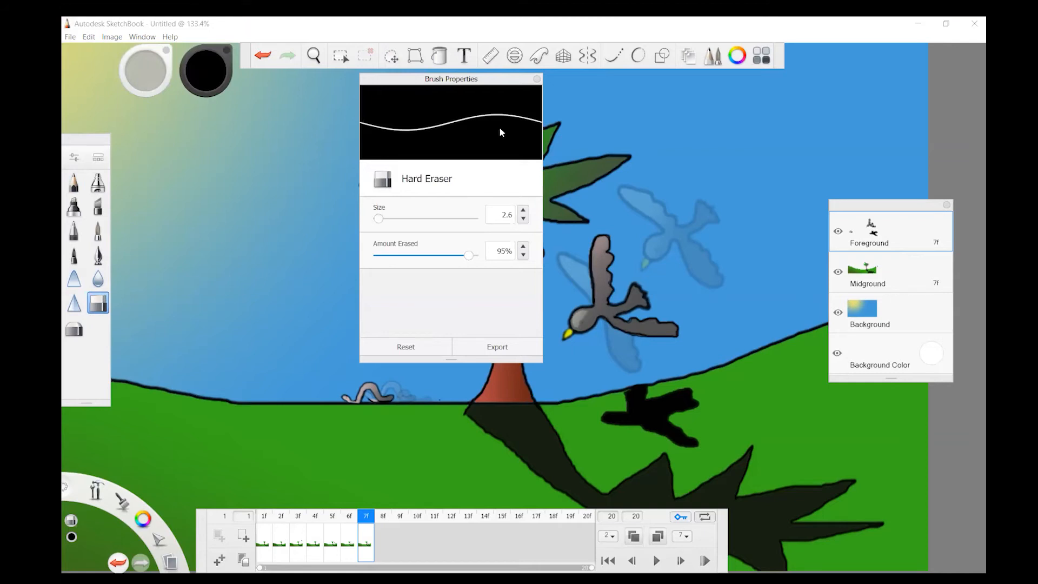
click(537, 80)
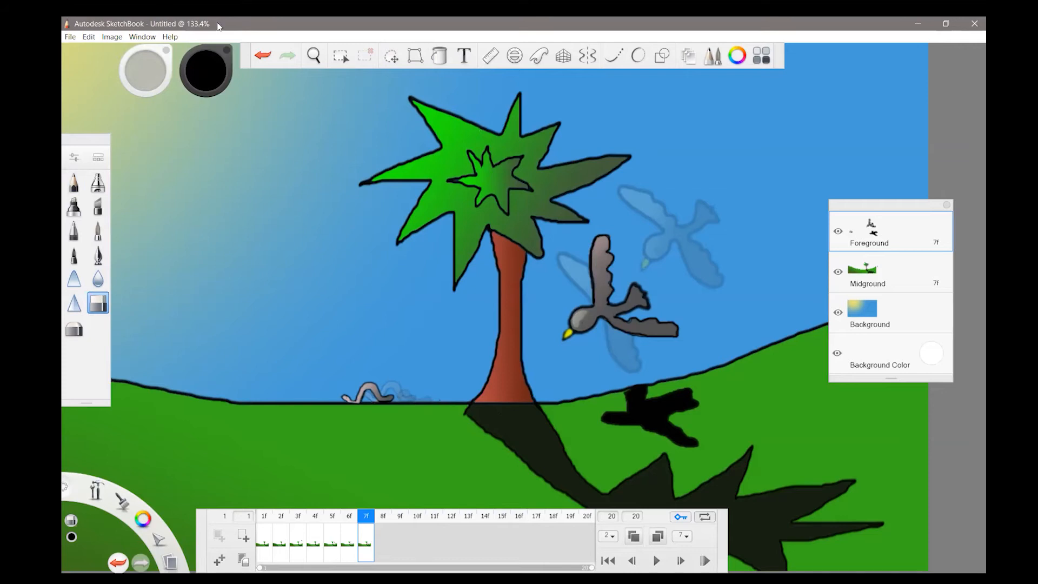
Play back the animation with the whole canvas in view
click(313, 56)
drag(498, 294, 505, 364)
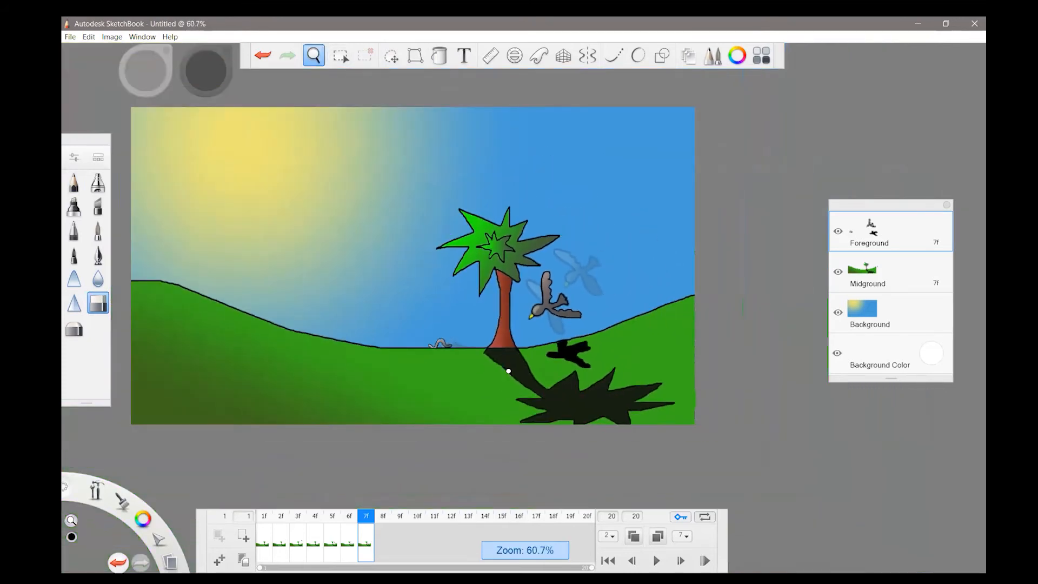
click(658, 561)
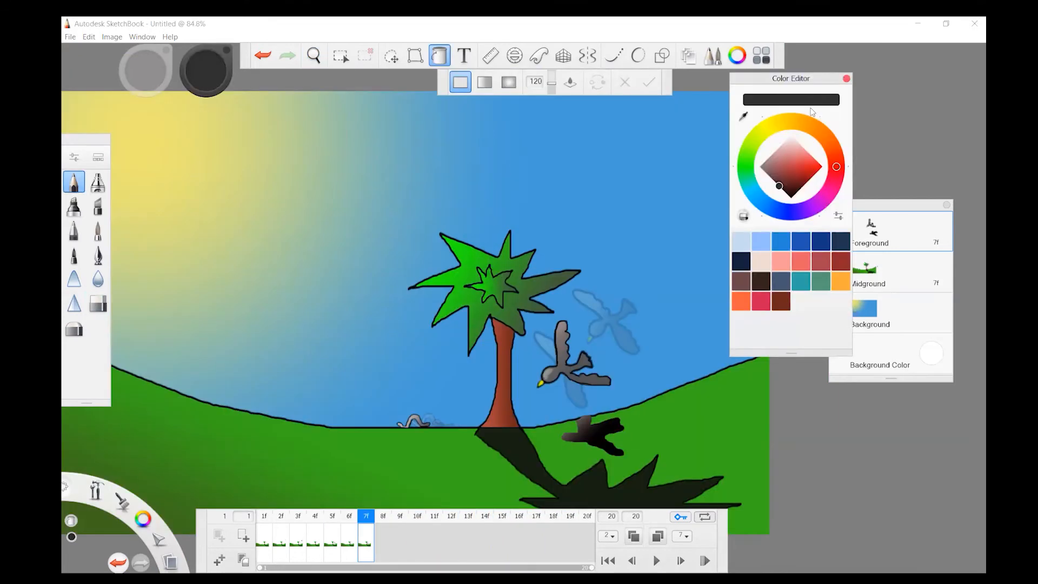
Recolour the bird's shadow on frame 7 with a solid dark grey fill
drag(779, 185, 772, 182)
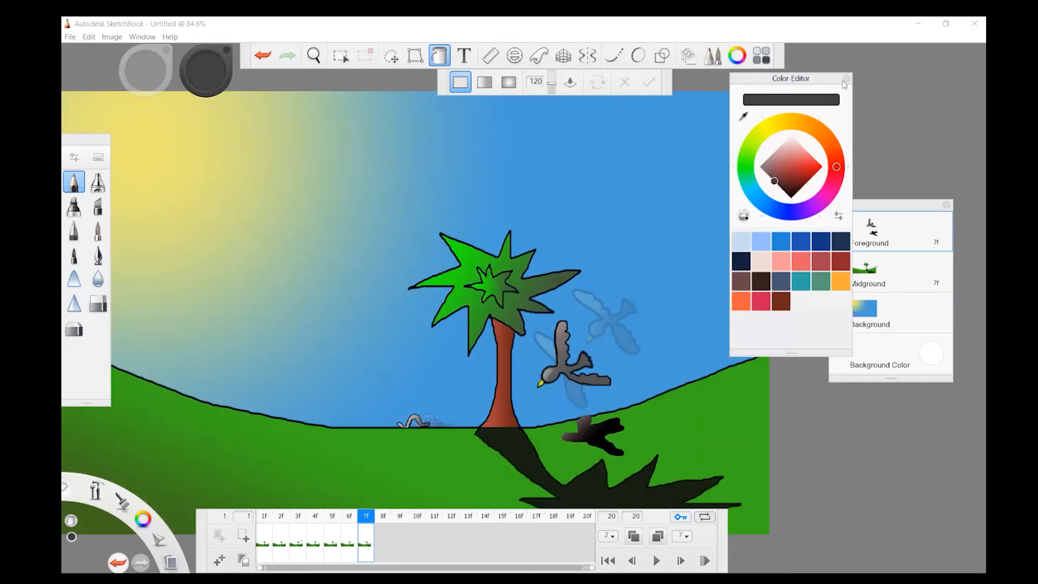
click(846, 80)
click(595, 433)
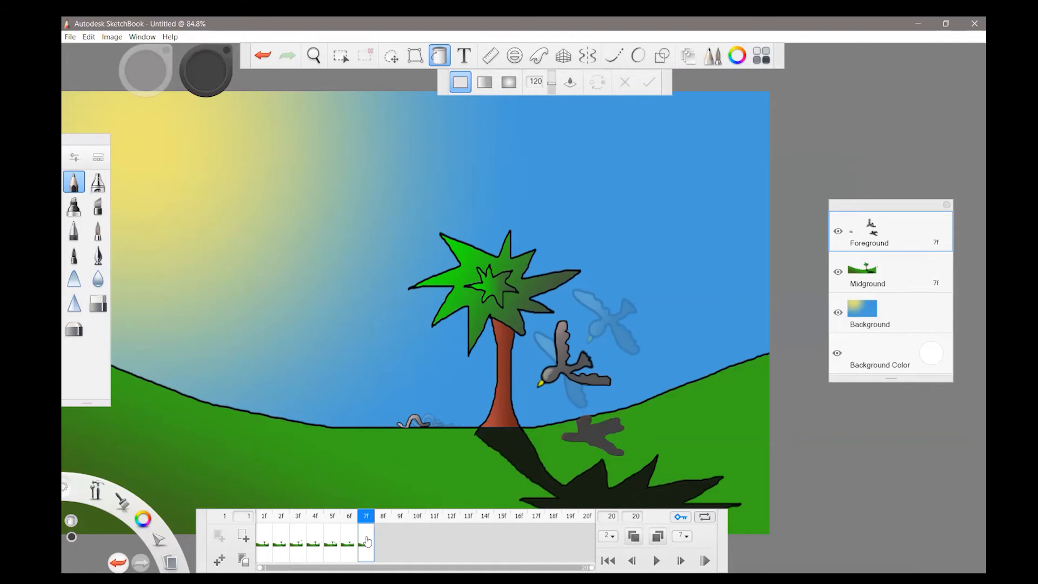
Duplicate frame 7 as frame 8 and move the lassoed worm a short distance along the ground, away from the tree
click(243, 560)
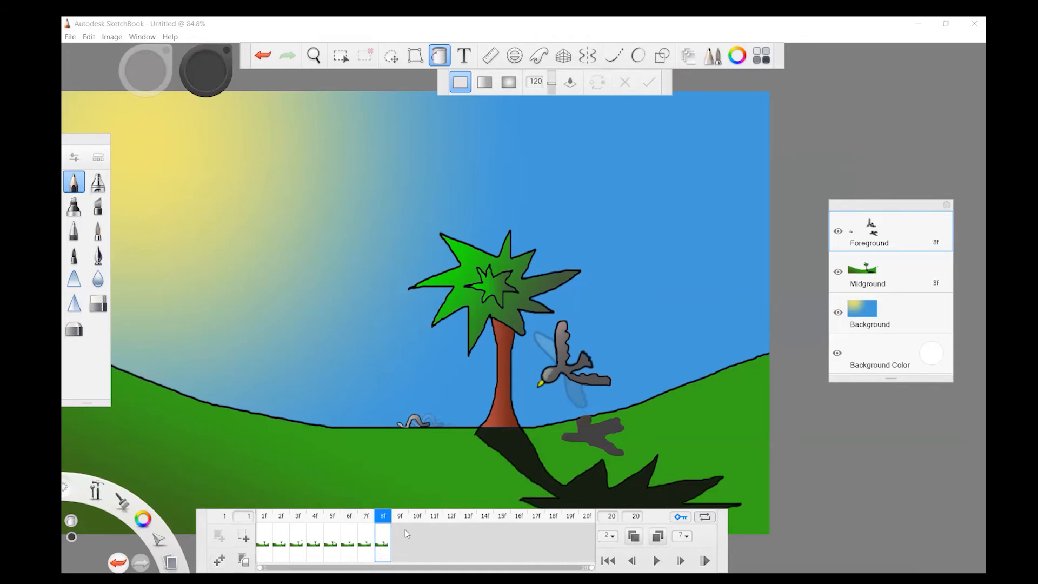
key(m)
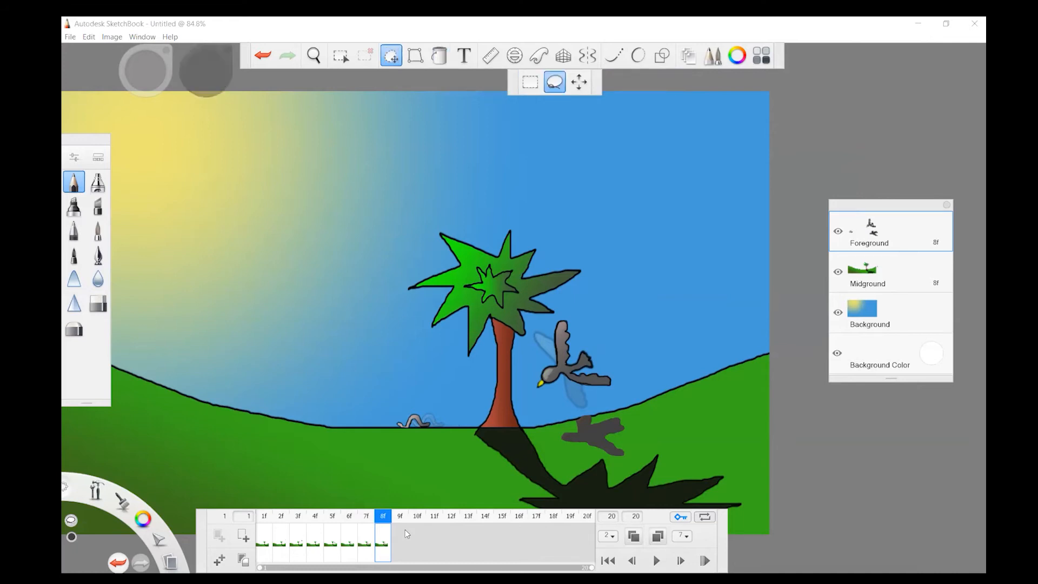
mouse_move(412, 412)
mouse_down()
mouse_move(396, 427)
mouse_move(442, 430)
mouse_move(429, 420)
mouse_up()
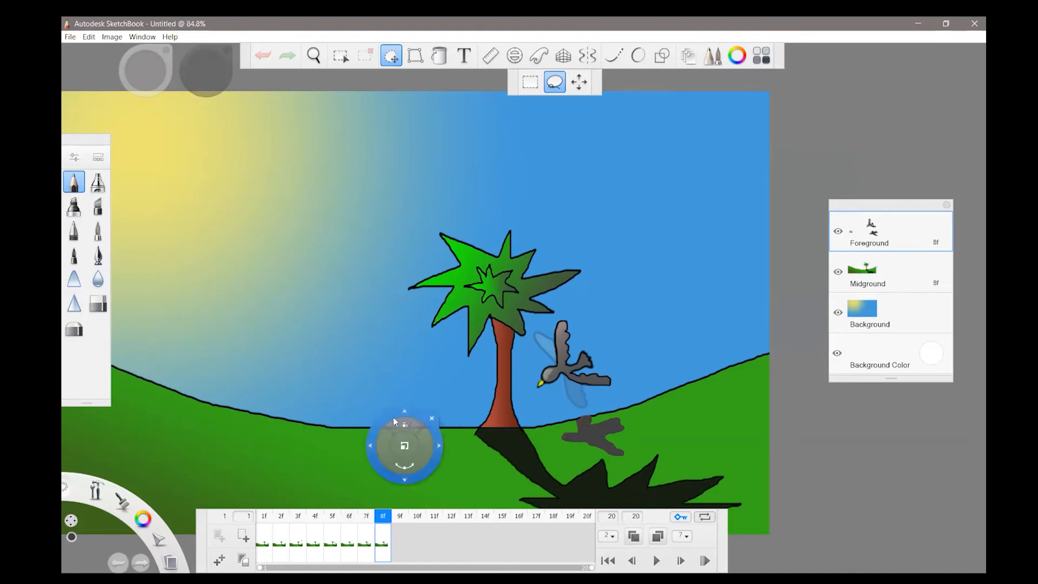
drag(370, 442, 349, 444)
drag(420, 439, 420, 442)
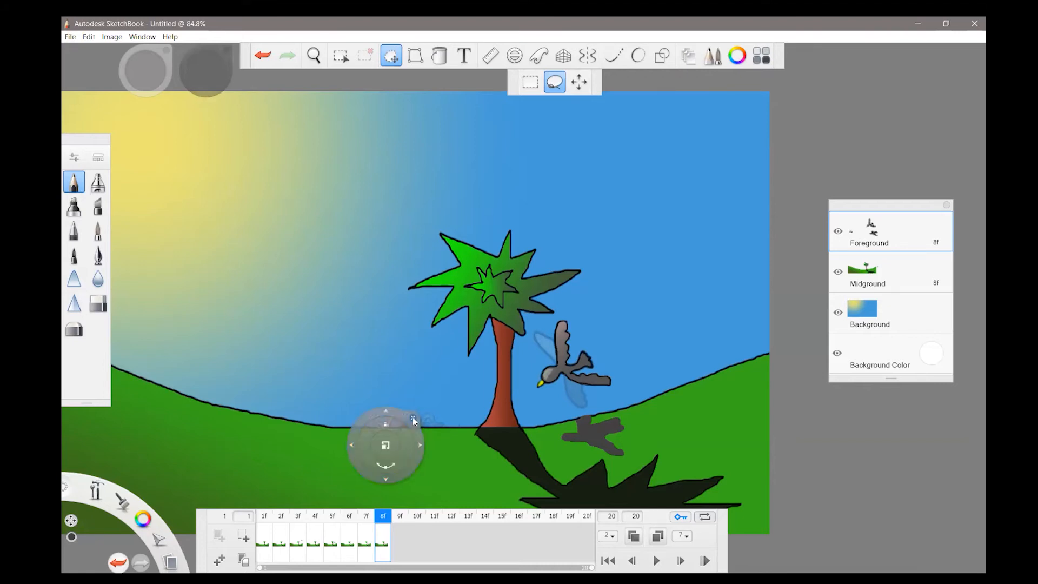
click(413, 418)
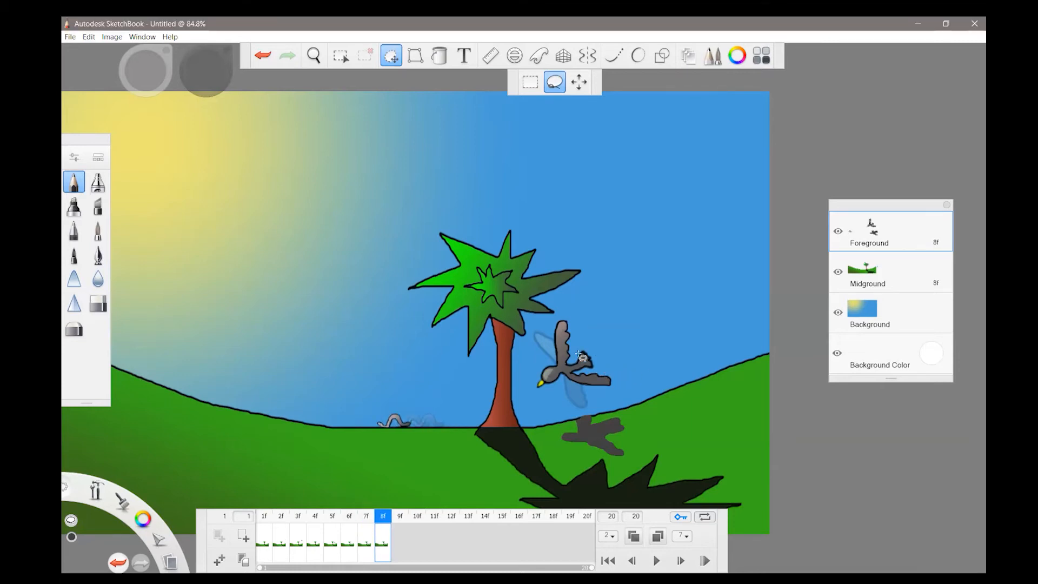
Lasso the bird on frame 8 and move it down in front of the lower tree trunk
mouse_move(575, 357)
mouse_down()
mouse_move(567, 312)
mouse_move(530, 368)
mouse_move(553, 395)
mouse_move(624, 378)
mouse_move(594, 342)
mouse_move(576, 342)
mouse_up()
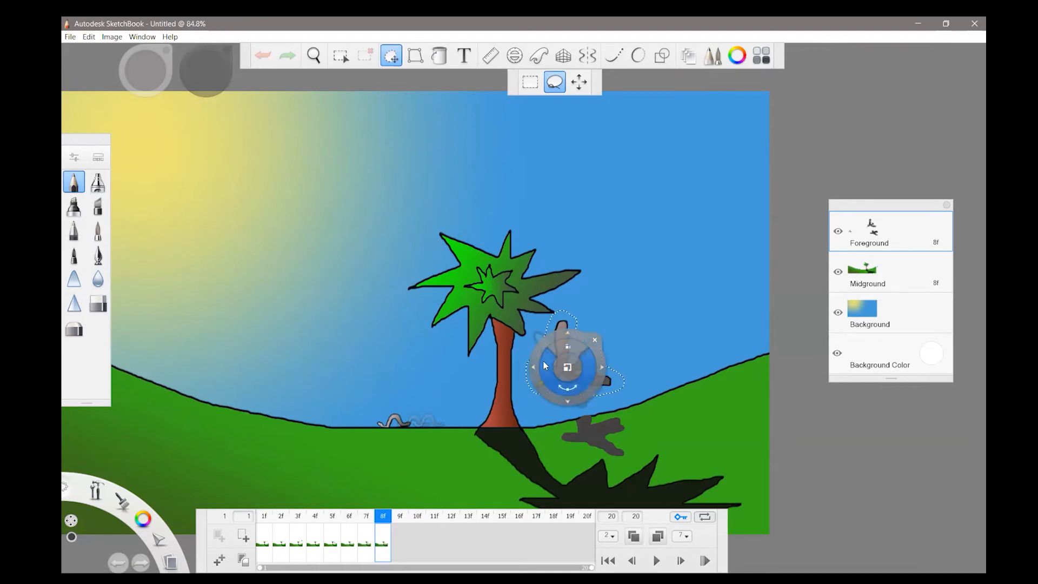
drag(536, 379, 481, 399)
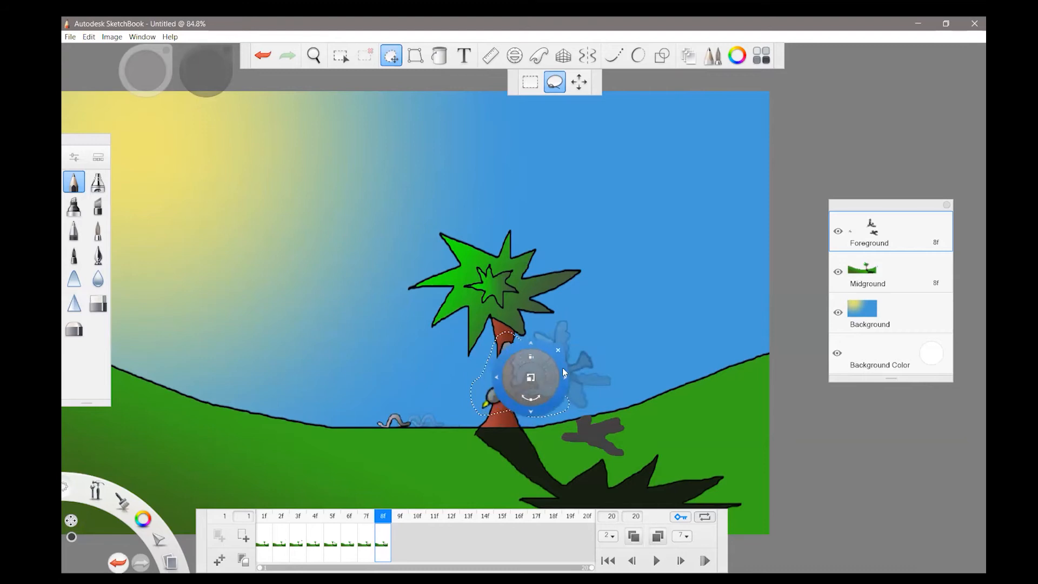
mouse_move(570, 377)
mouse_down()
mouse_move(494, 404)
mouse_move(494, 391)
mouse_up()
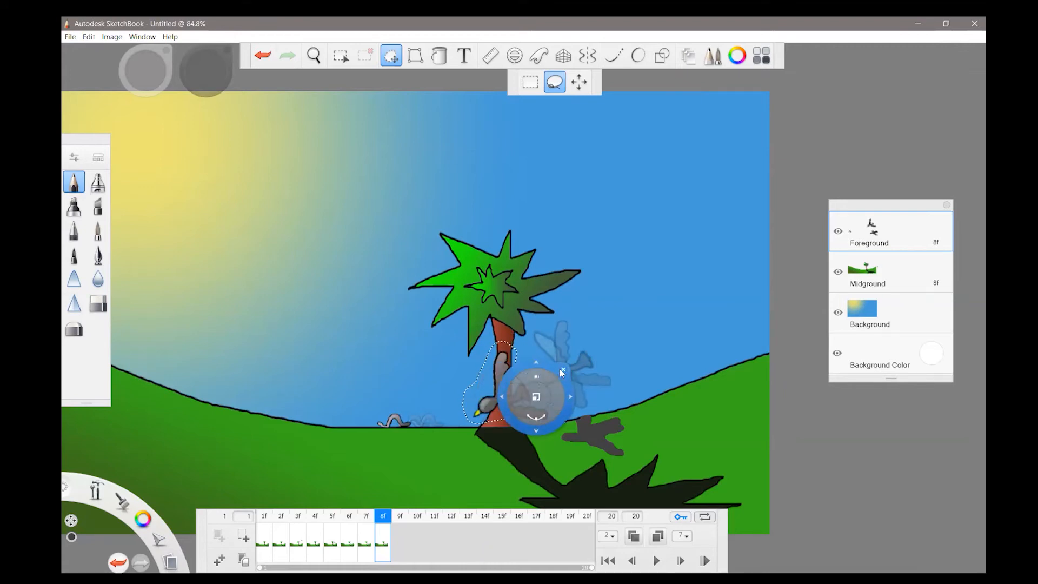
click(560, 370)
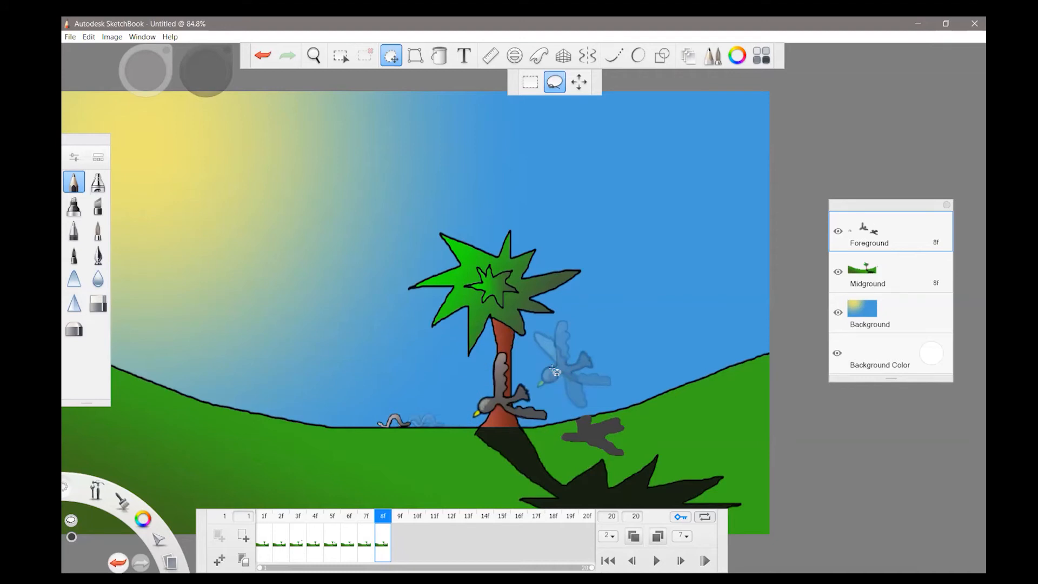
mouse_move(572, 428)
mouse_down()
mouse_move(559, 429)
mouse_move(576, 449)
mouse_move(634, 461)
mouse_move(608, 414)
mouse_move(571, 424)
mouse_move(588, 445)
mouse_move(577, 450)
mouse_up()
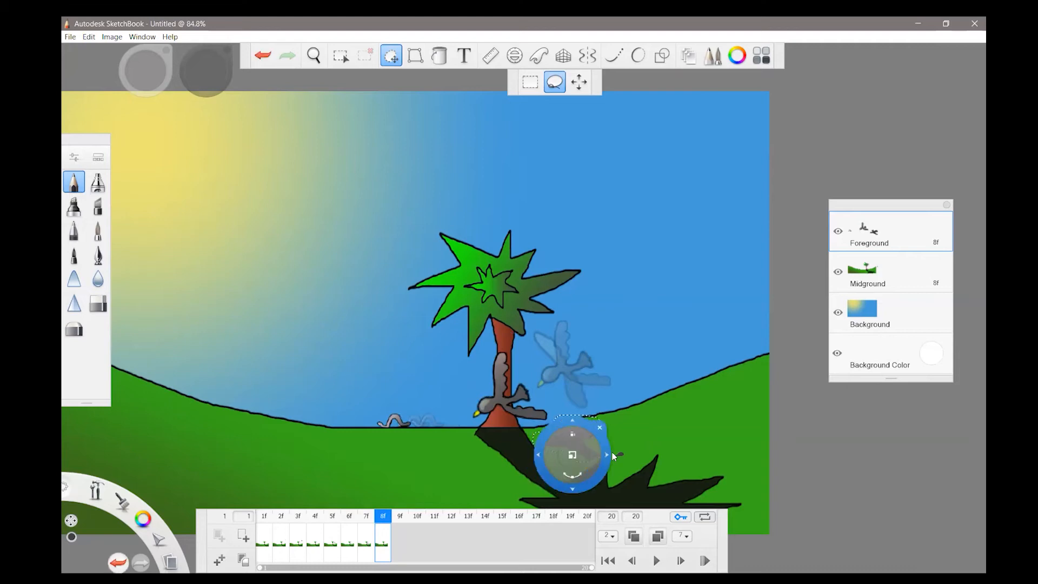
click(264, 56)
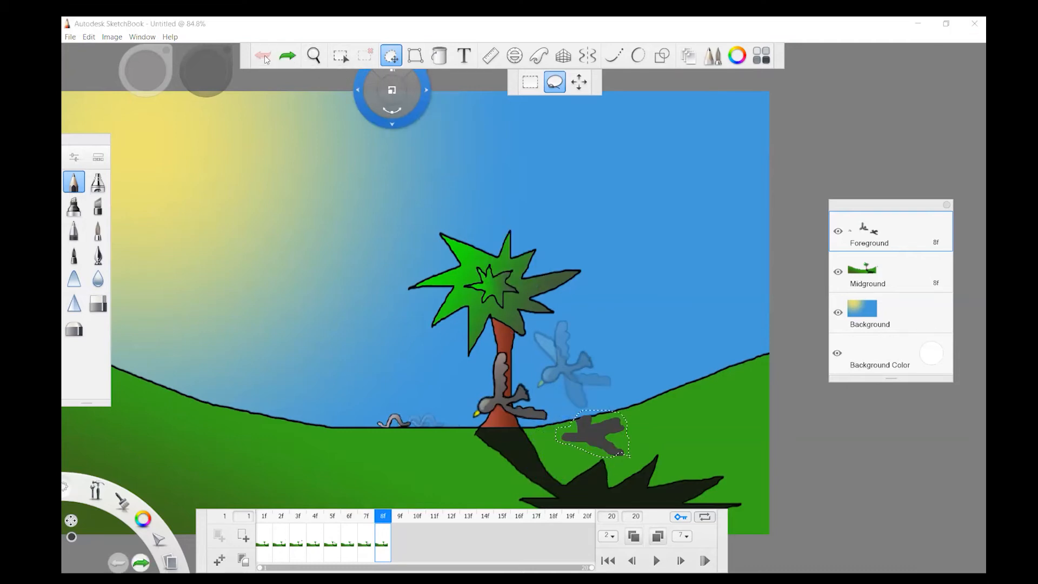
drag(429, 103, 848, 132)
click(845, 82)
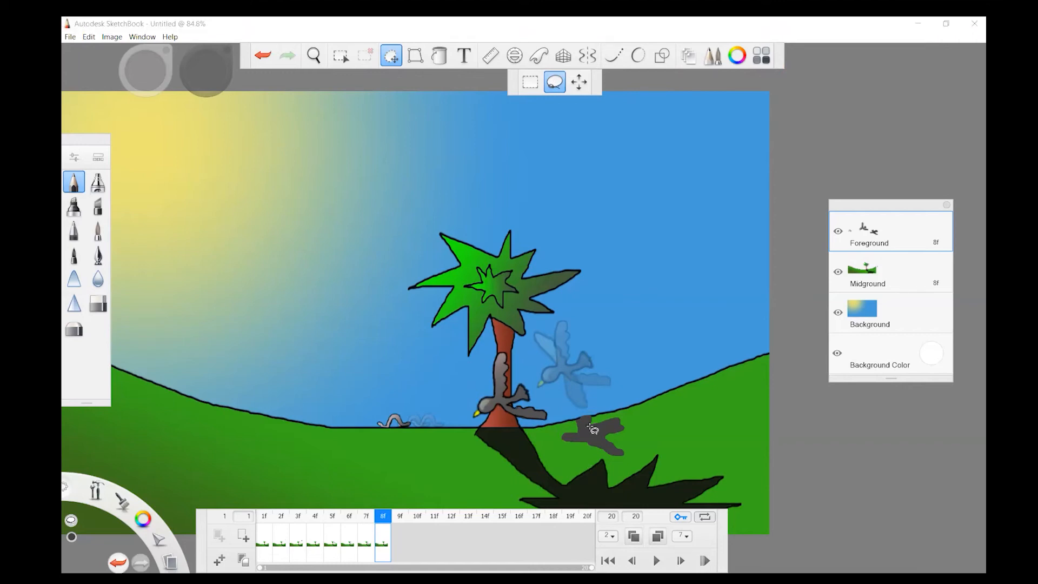
Lasso the bird's whole shadow on frame 8 and move it below the bird, over the shadow of the tree trunk
mouse_move(593, 421)
mouse_down()
mouse_move(577, 411)
mouse_move(557, 439)
mouse_move(633, 464)
mouse_move(633, 422)
mouse_move(613, 418)
mouse_move(596, 426)
mouse_move(597, 441)
mouse_move(550, 446)
mouse_up()
click(558, 433)
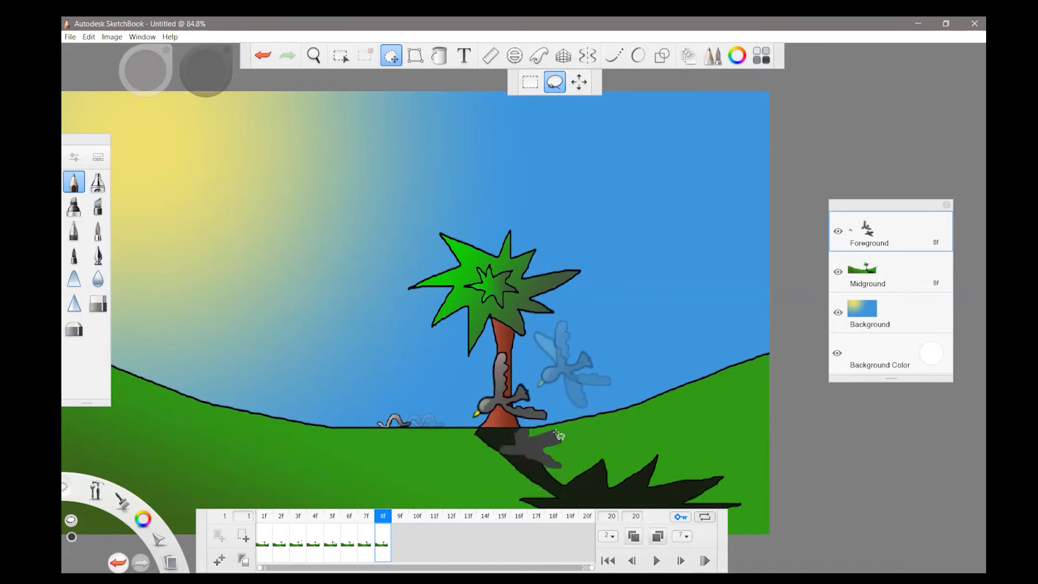
Fill the bird's shadow on frame 8 with solid black, leaving the rest of the layer unfilled
click(737, 55)
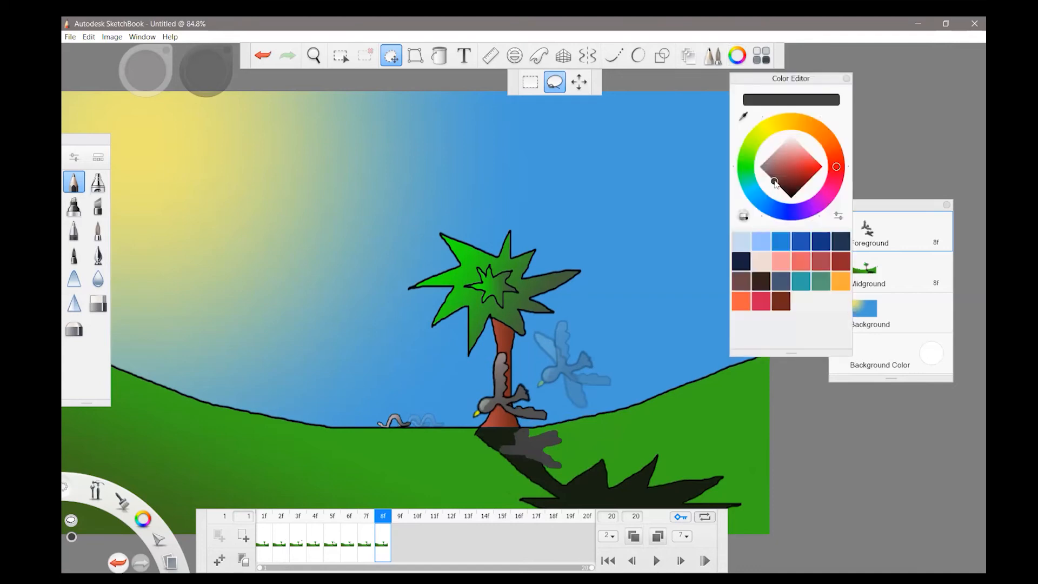
click(791, 199)
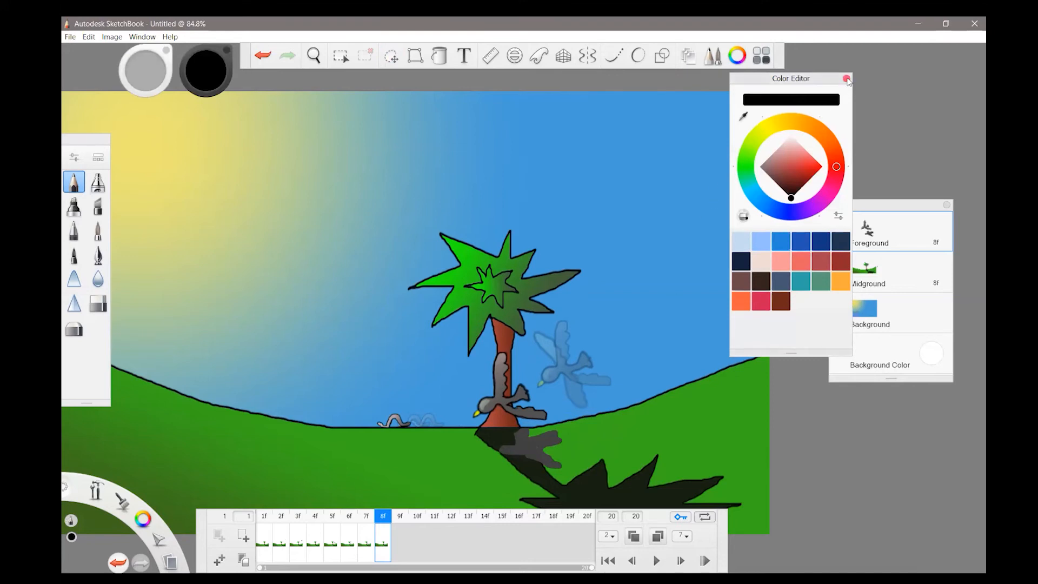
click(439, 55)
click(533, 446)
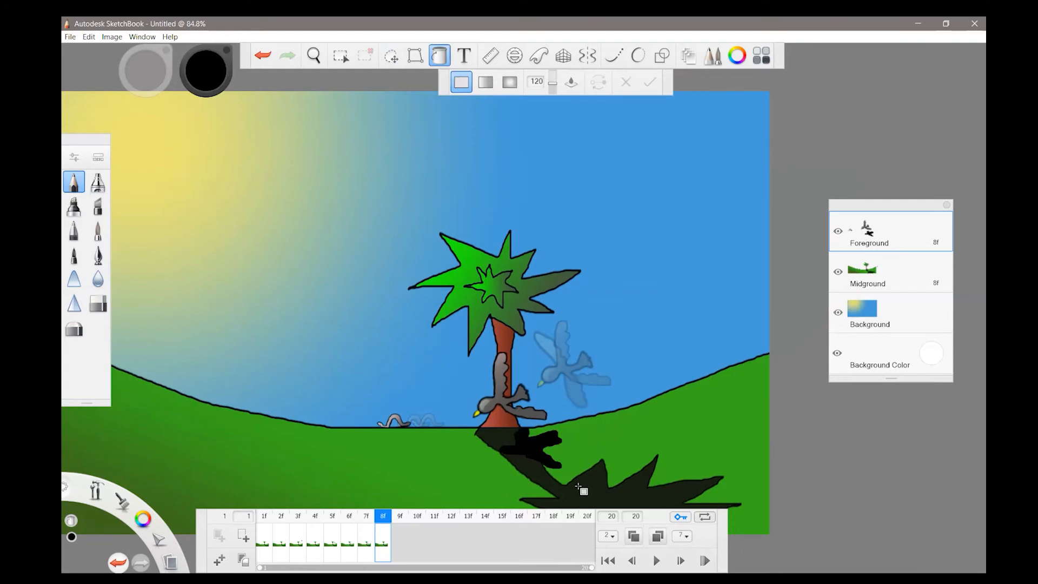
click(528, 468)
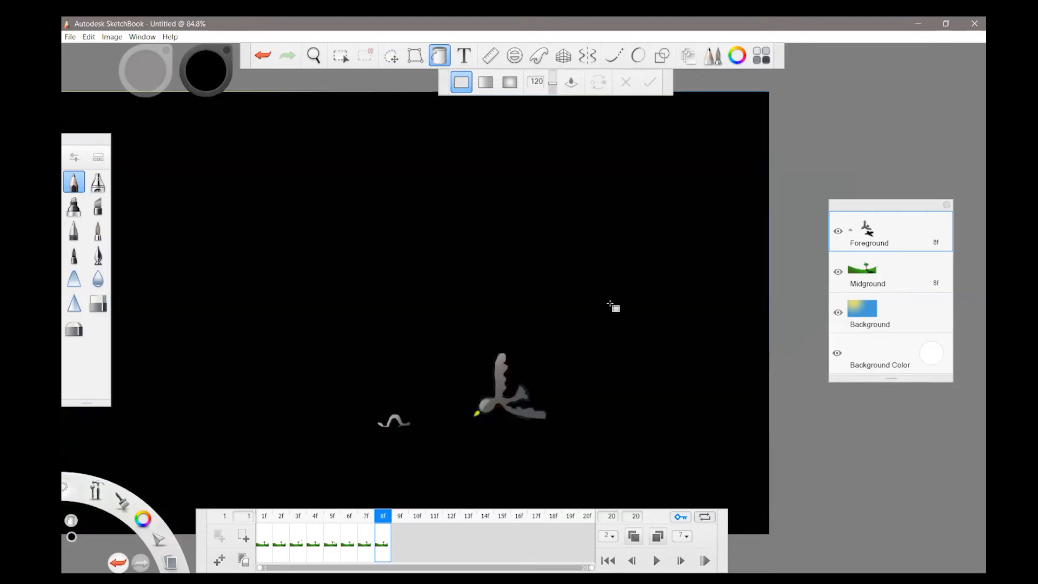
click(260, 58)
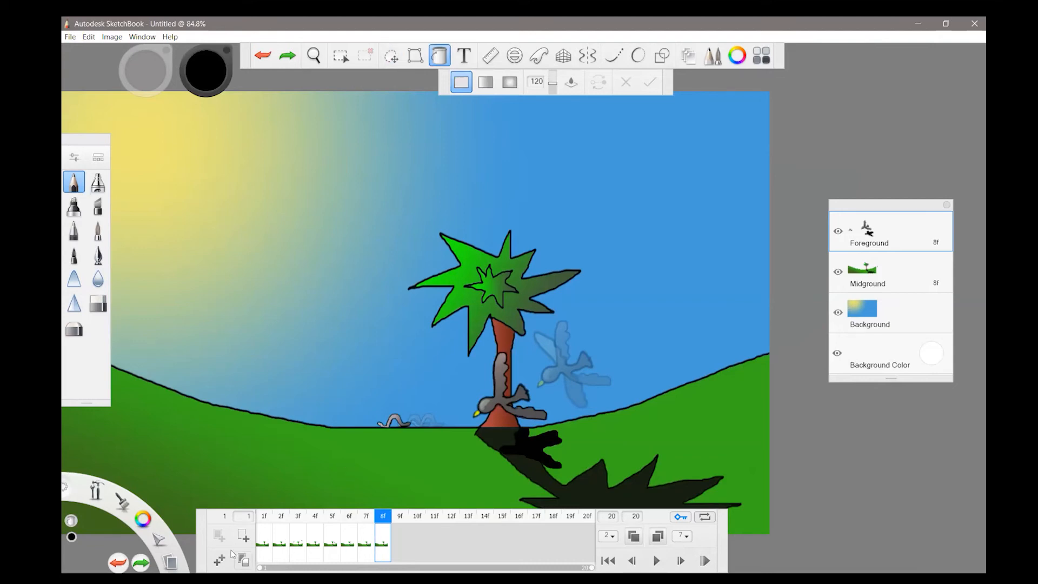
Add frame 9 as a copy of frame 8 and move the lassoed bird past the trunk towards the worm
click(218, 563)
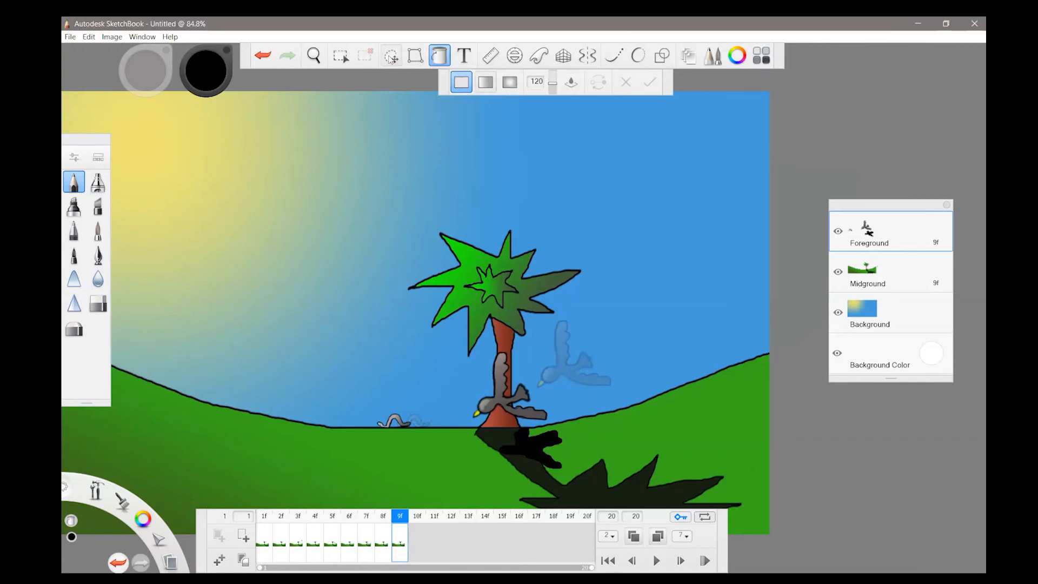
click(390, 56)
mouse_move(528, 381)
mouse_down()
mouse_move(514, 352)
mouse_move(498, 344)
mouse_move(479, 360)
mouse_move(468, 418)
mouse_move(537, 426)
mouse_move(558, 416)
mouse_move(512, 370)
mouse_move(501, 387)
mouse_move(440, 387)
mouse_move(491, 401)
mouse_up()
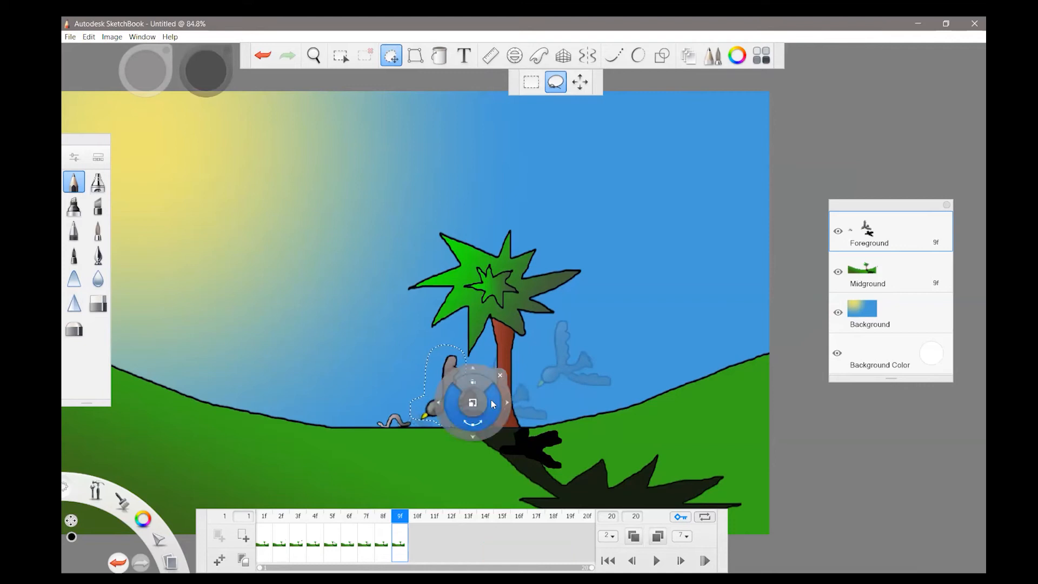
click(504, 375)
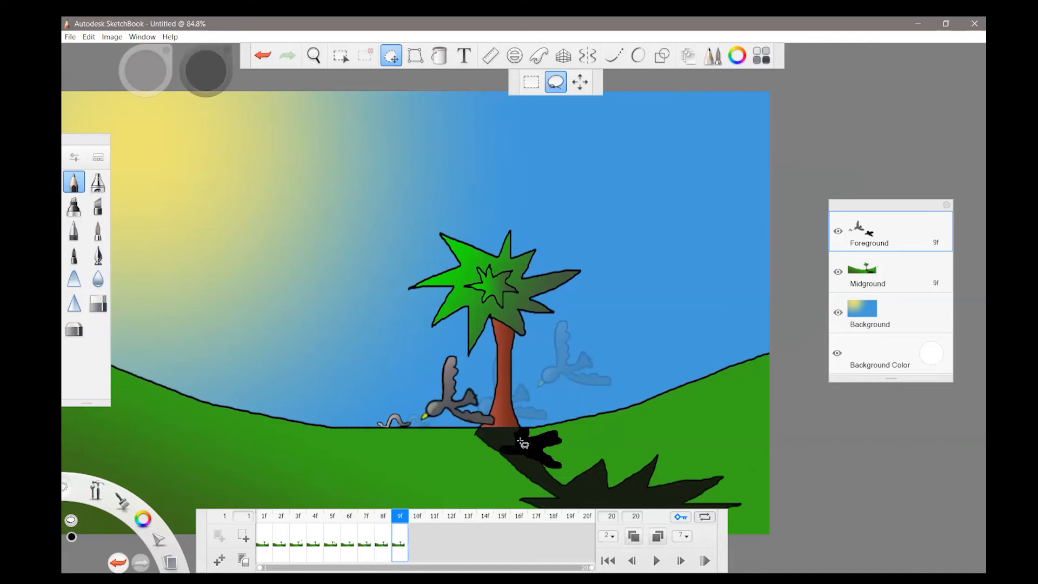
Move the bird's shadow on frame 9 below the bird and touch up its beak and wing with the pencil and black fill
mouse_move(509, 439)
mouse_down()
mouse_move(498, 451)
mouse_move(508, 464)
mouse_move(565, 463)
mouse_move(554, 426)
mouse_move(509, 432)
mouse_move(507, 449)
mouse_move(462, 443)
mouse_up()
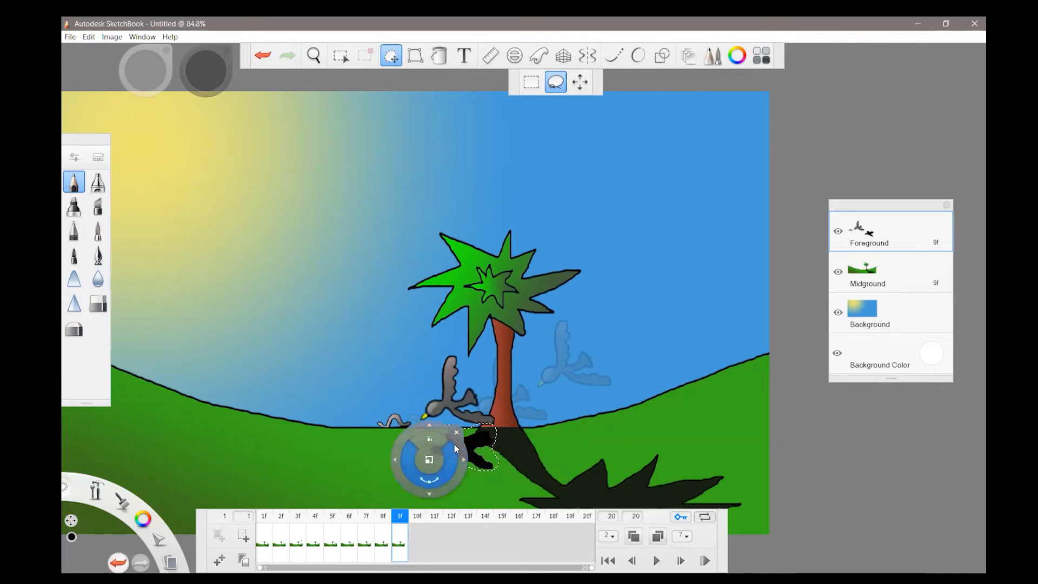
click(457, 432)
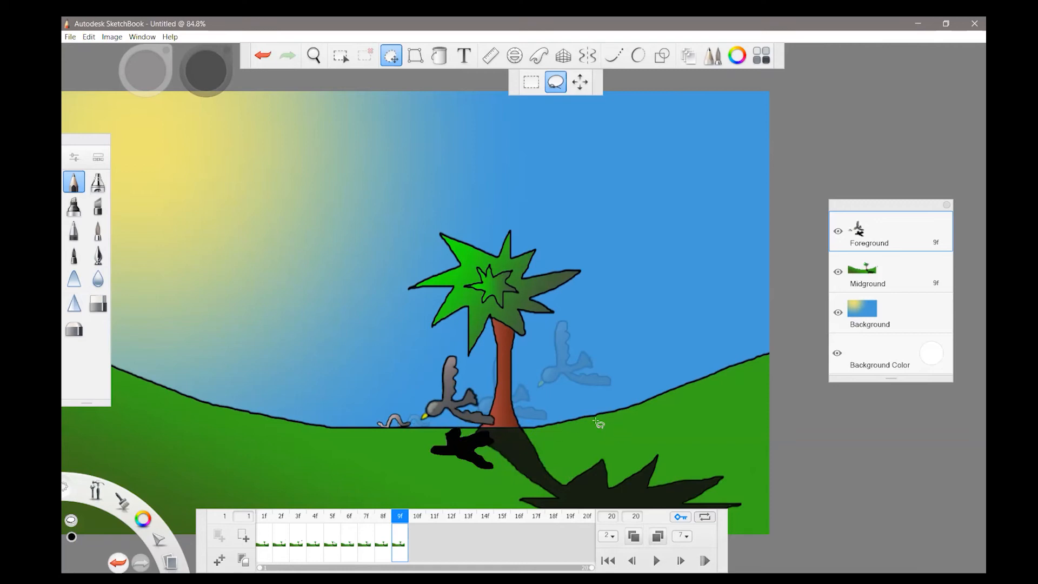
click(76, 184)
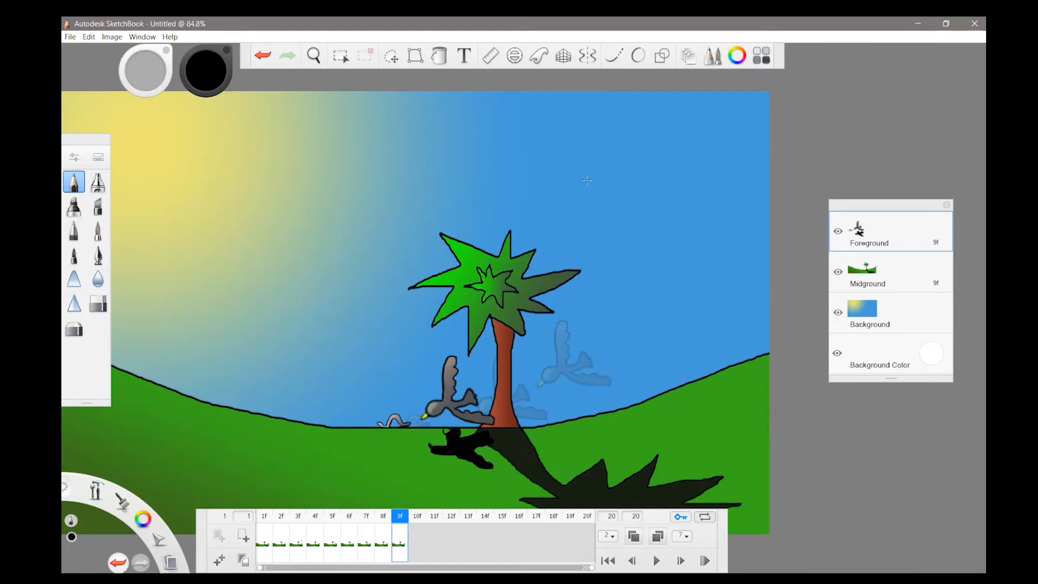
click(440, 56)
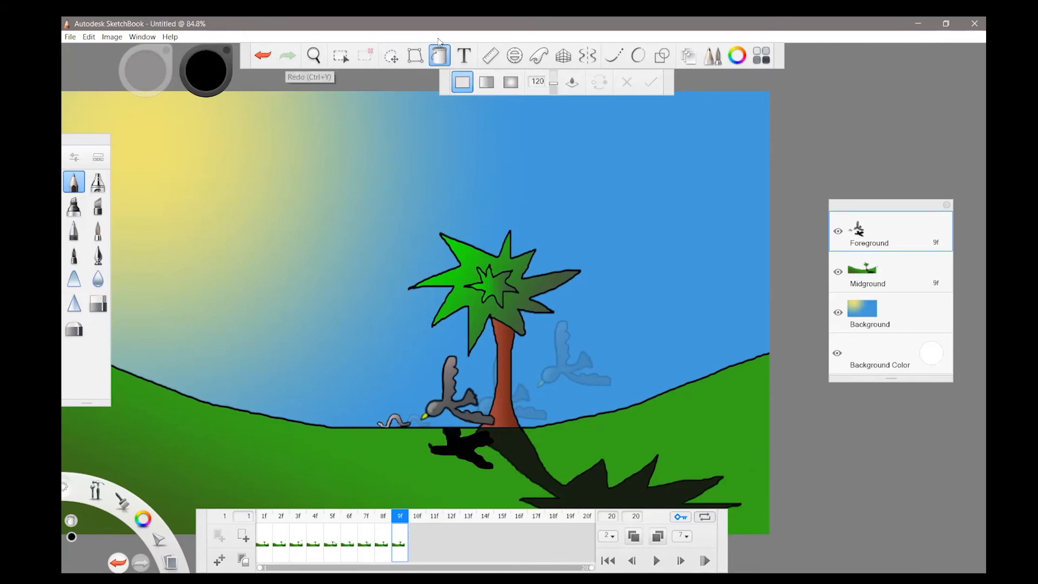
Lasso the worm on frame 9 and move it along the ground, farther ahead of the bird's beak
click(391, 56)
mouse_move(412, 419)
mouse_down()
mouse_move(372, 412)
mouse_move(371, 423)
mouse_move(421, 429)
mouse_move(352, 418)
mouse_up()
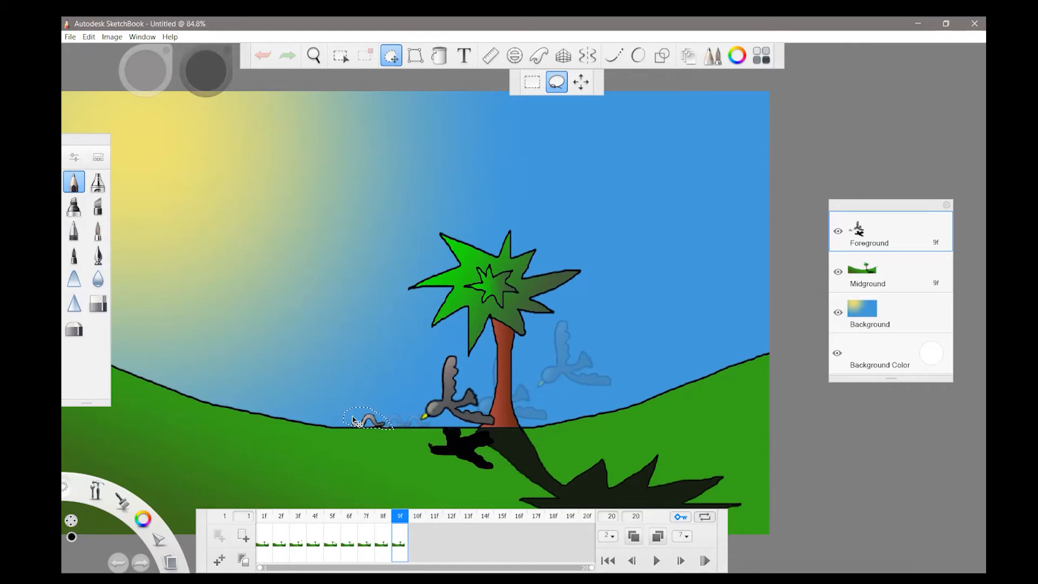
drag(353, 419, 351, 417)
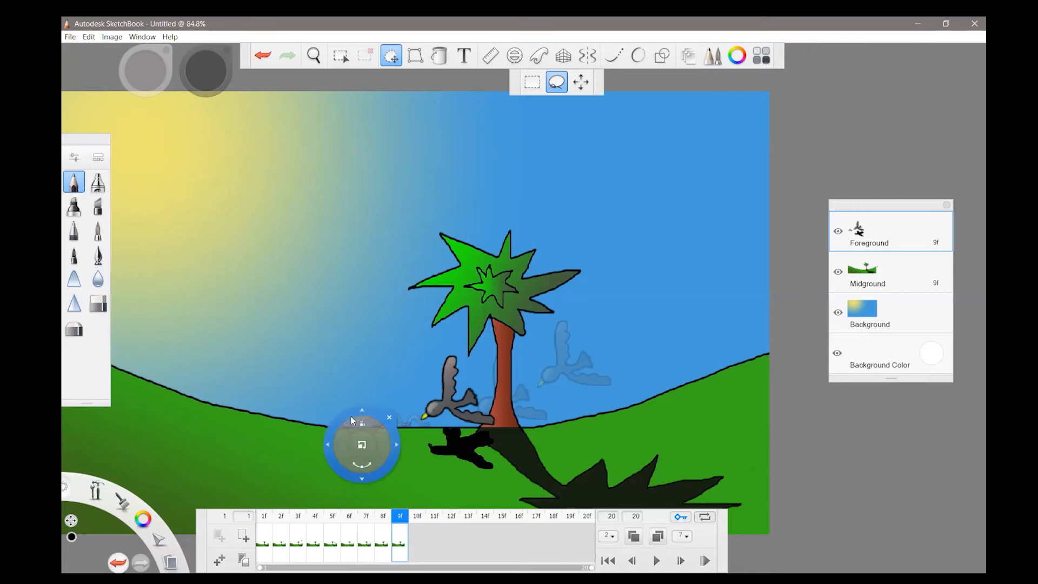
click(405, 413)
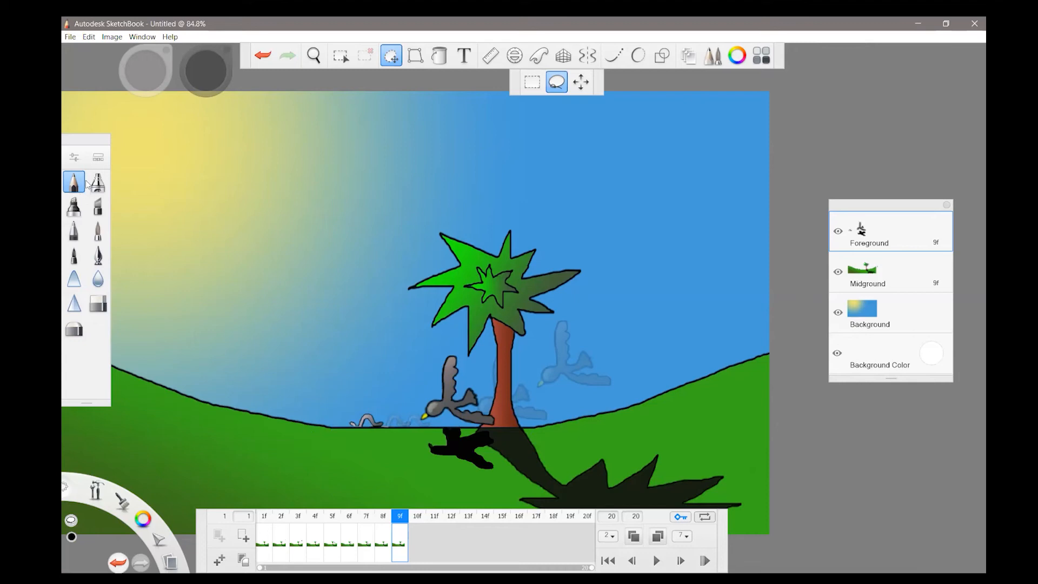
Switch to the Hard Eraser with the worm and bird in close view, and set its size to 22.0
click(314, 56)
mouse_move(500, 283)
mouse_down()
mouse_move(549, 207)
mouse_move(563, 238)
mouse_up()
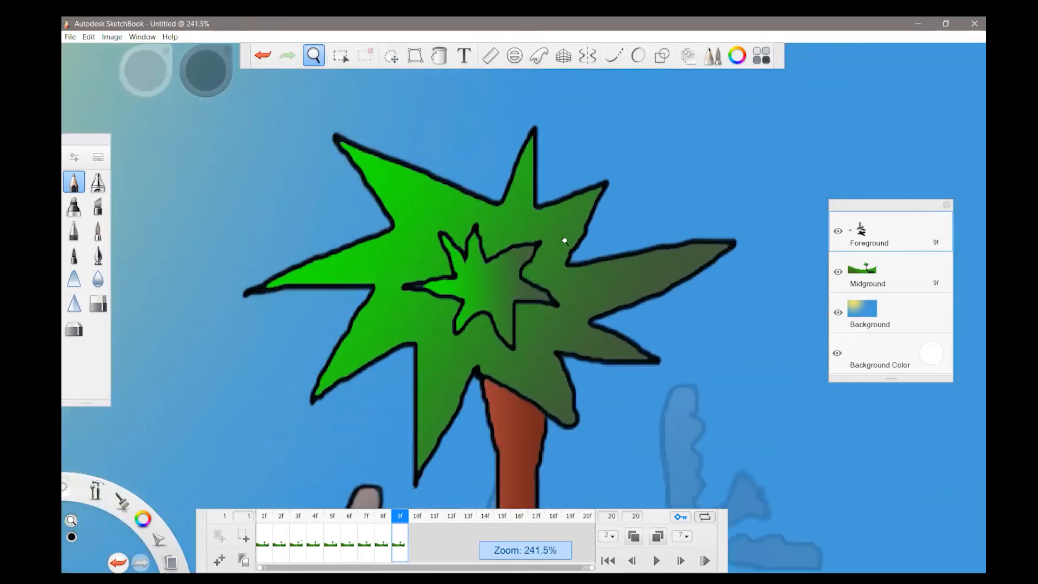
drag(369, 433, 642, 22)
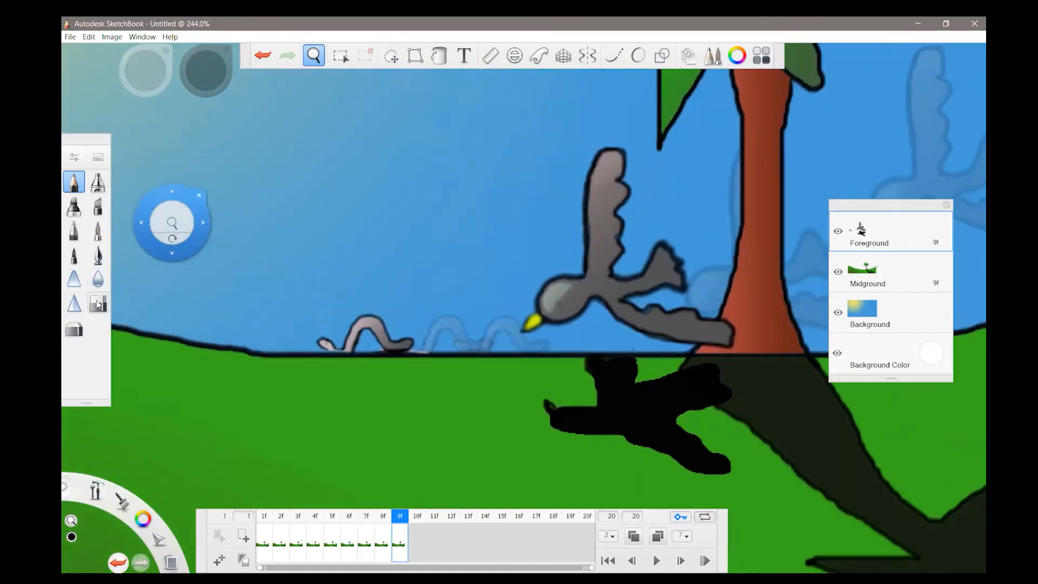
key(e)
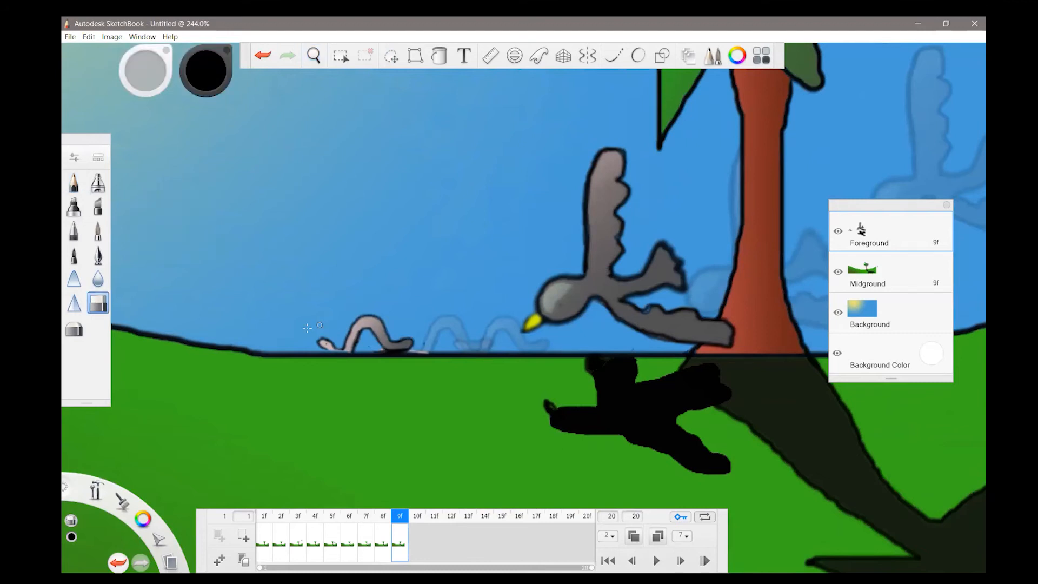
click(105, 305)
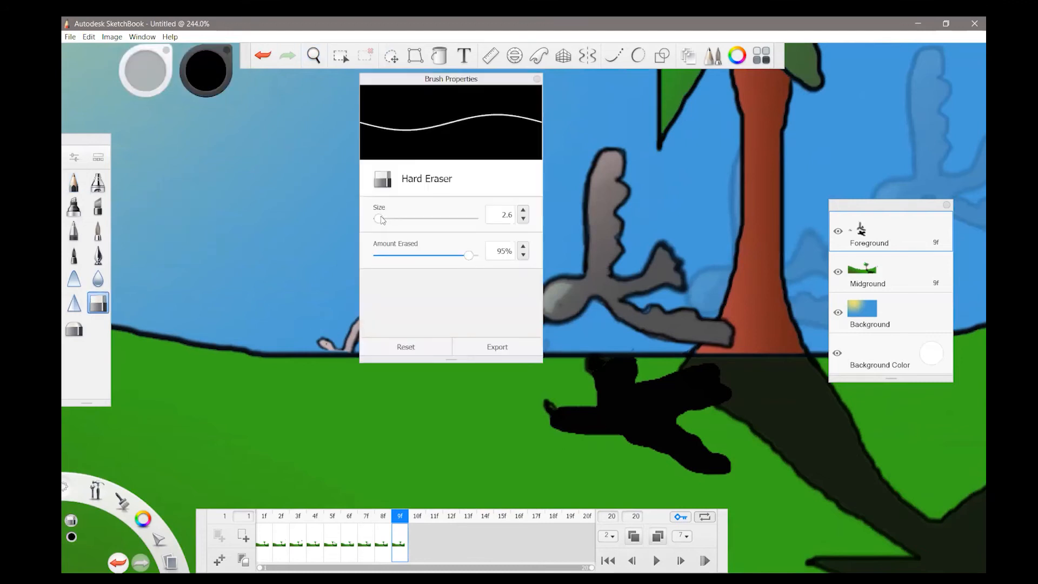
click(539, 78)
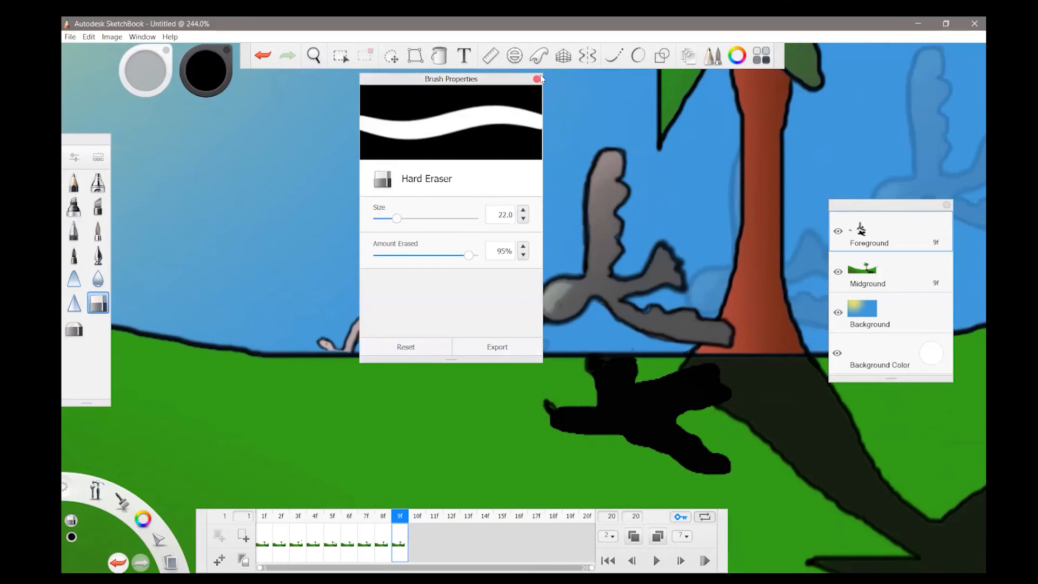
Reduce the Hard Eraser to size 6.5, erase the whole worm from frame 9, and switch to the pencil
click(538, 79)
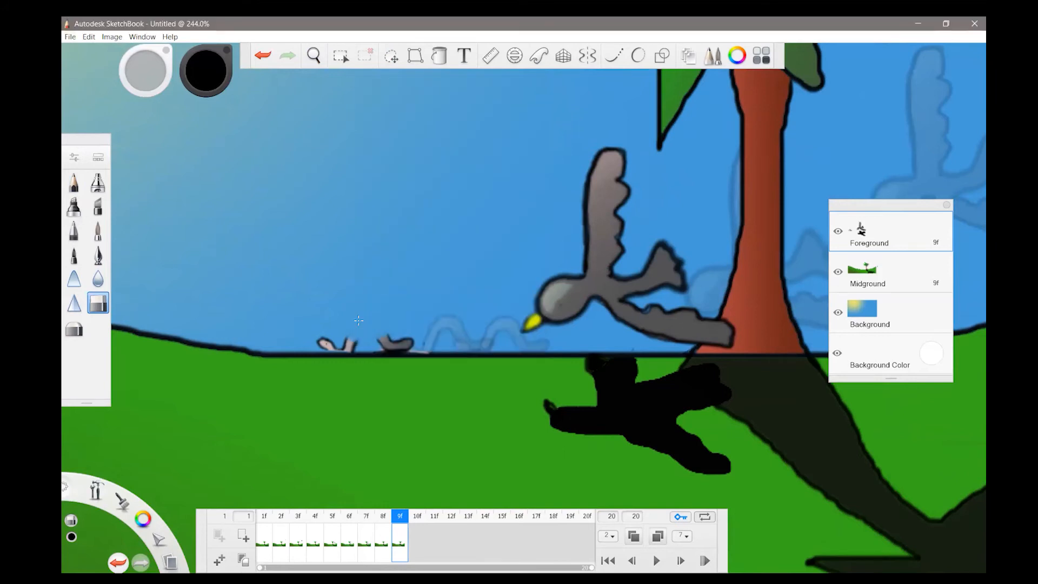
click(99, 306)
drag(436, 213, 380, 217)
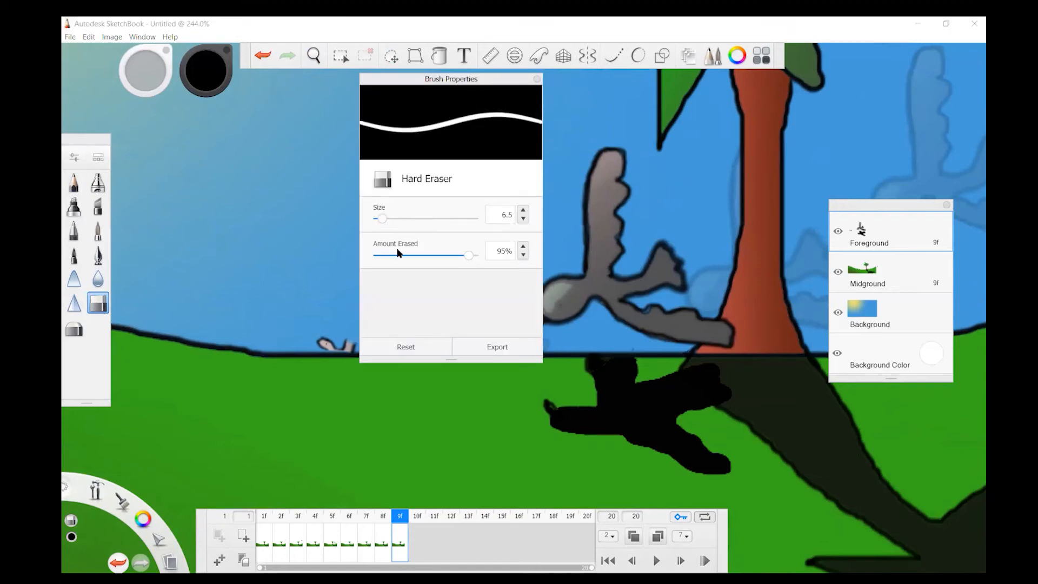
click(537, 79)
mouse_move(320, 343)
mouse_down()
mouse_move(414, 339)
mouse_move(380, 344)
mouse_move(427, 346)
mouse_up()
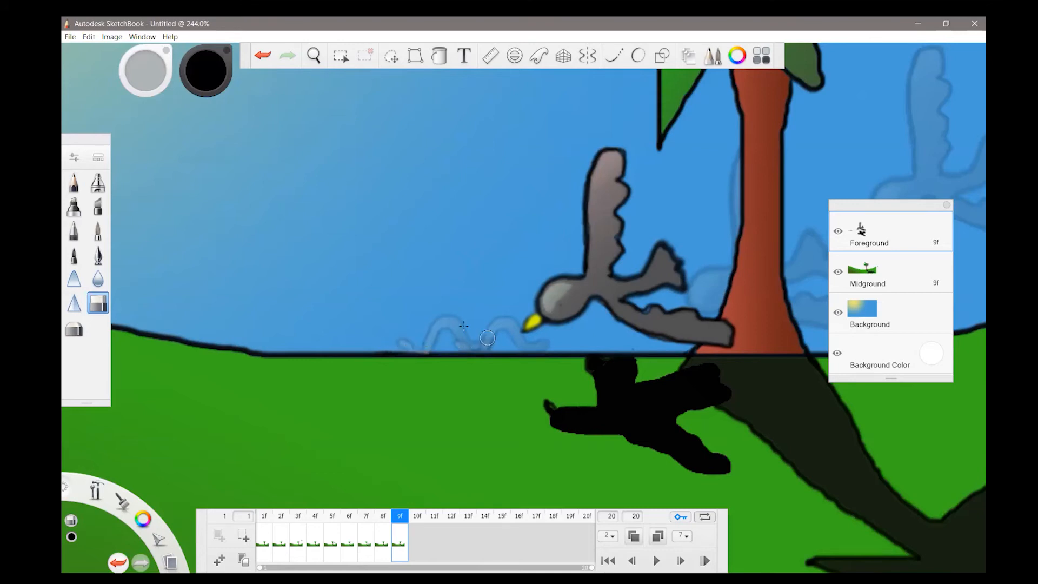
click(76, 182)
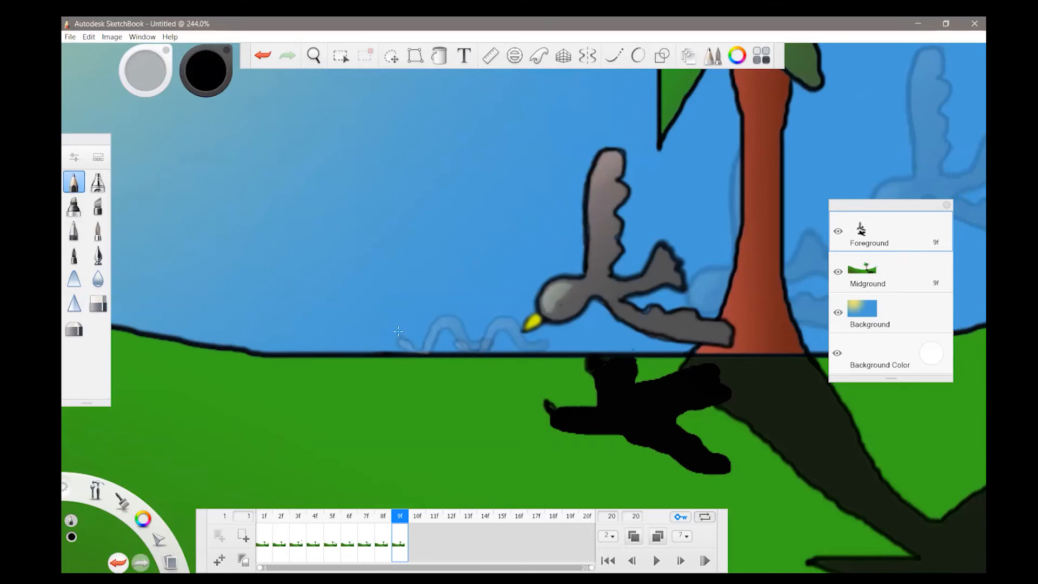
mouse_move(393, 309)
mouse_down()
mouse_move(383, 302)
mouse_move(376, 316)
mouse_move(410, 352)
mouse_move(436, 324)
mouse_move(462, 355)
mouse_move(448, 318)
mouse_move(436, 313)
mouse_move(414, 335)
mouse_move(401, 314)
mouse_up()
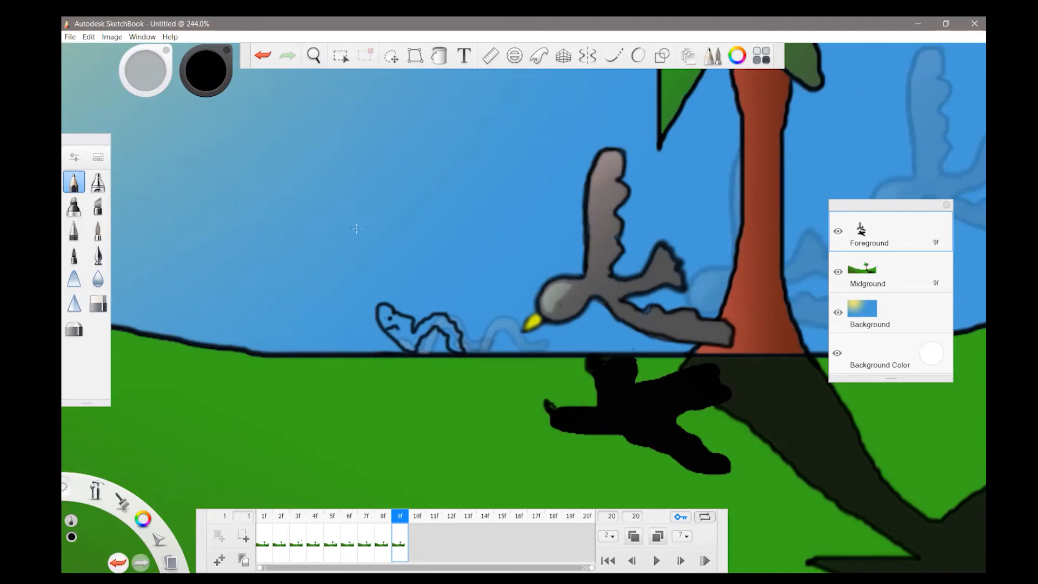
click(262, 57)
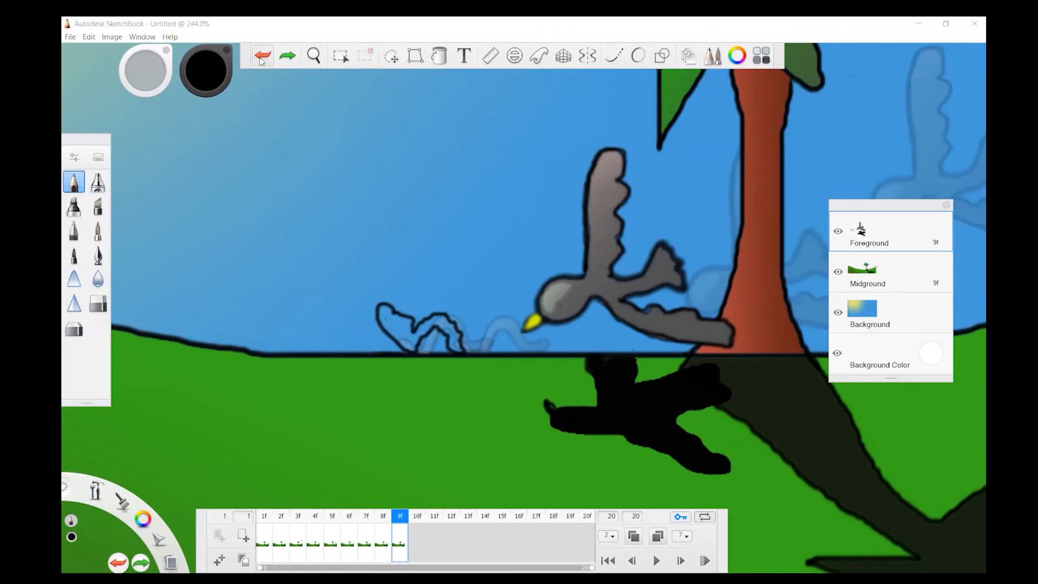
click(262, 58)
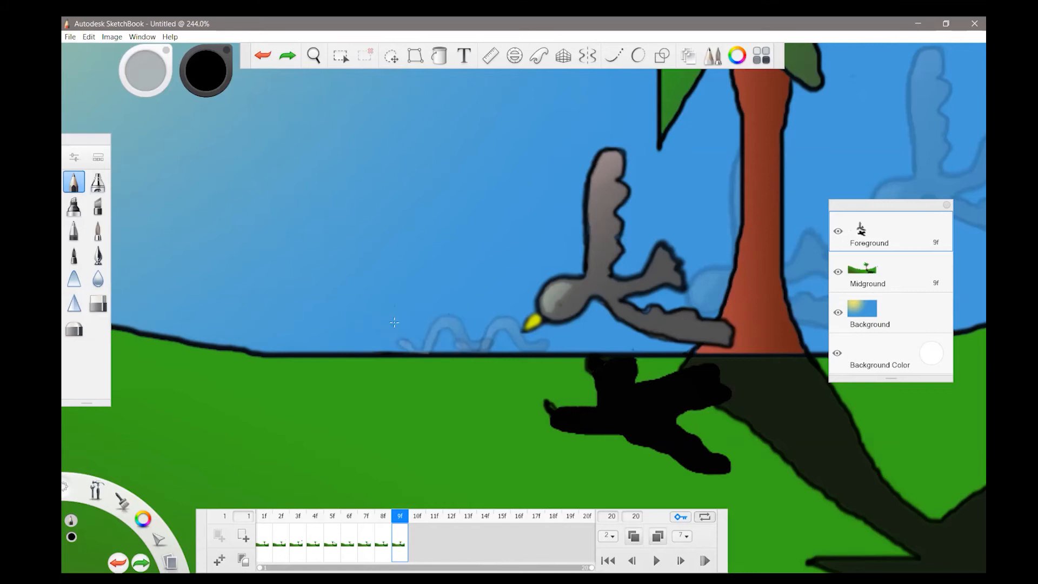
Draw the worm on frame 9 as a bunched-up body with two tall loops, an eye and a short tail
mouse_move(396, 316)
mouse_down()
mouse_move(404, 303)
mouse_move(416, 320)
mouse_move(407, 347)
mouse_move(395, 328)
mouse_move(395, 338)
mouse_up()
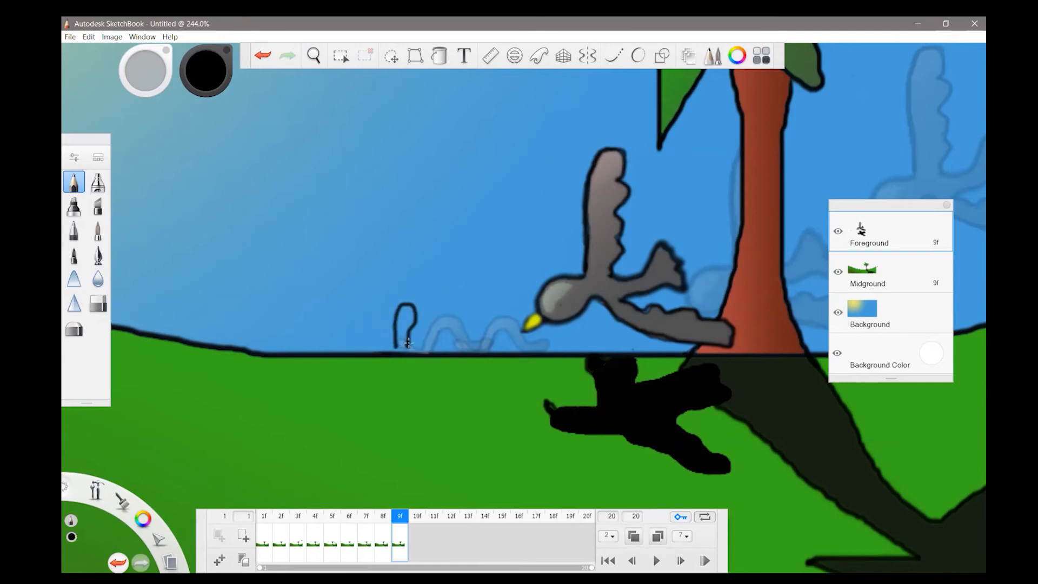
drag(411, 345, 414, 329)
mouse_move(424, 296)
mouse_down()
mouse_move(427, 339)
mouse_move(433, 329)
mouse_move(438, 349)
mouse_up()
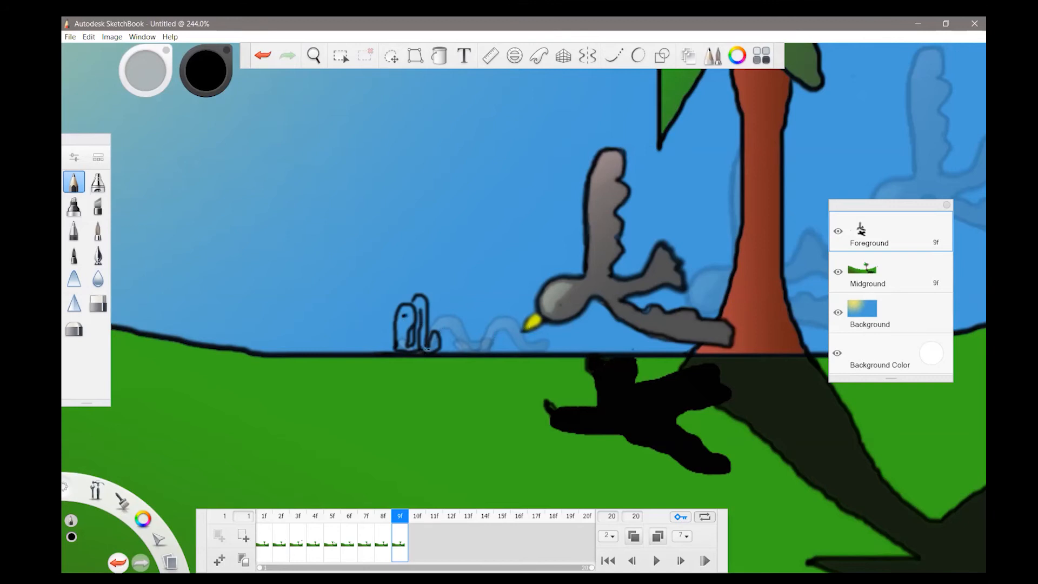
Set up a linear gradient fill in muted pinkish grey and try filling the worm's outline with it
click(444, 61)
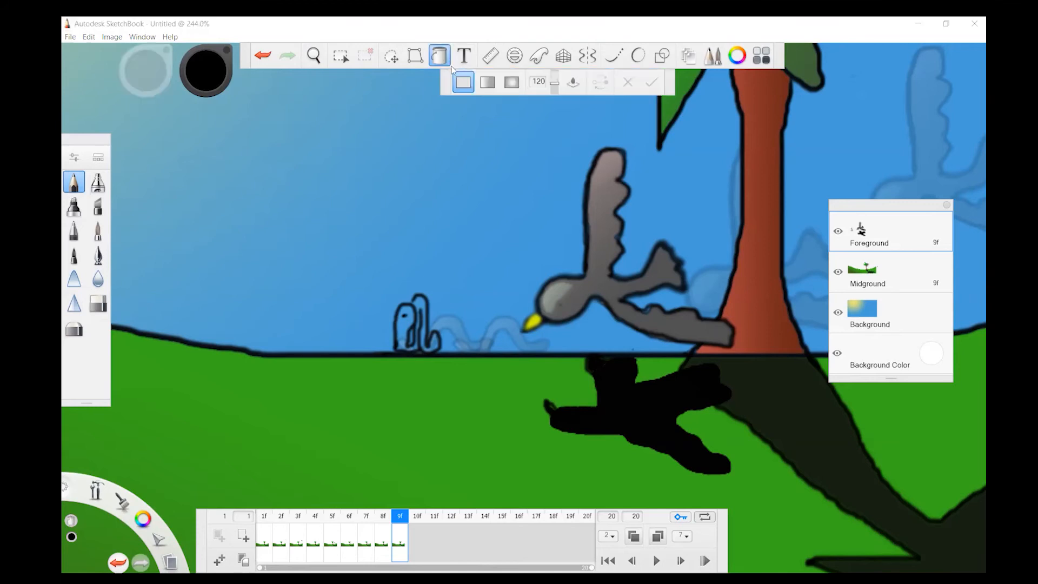
click(487, 82)
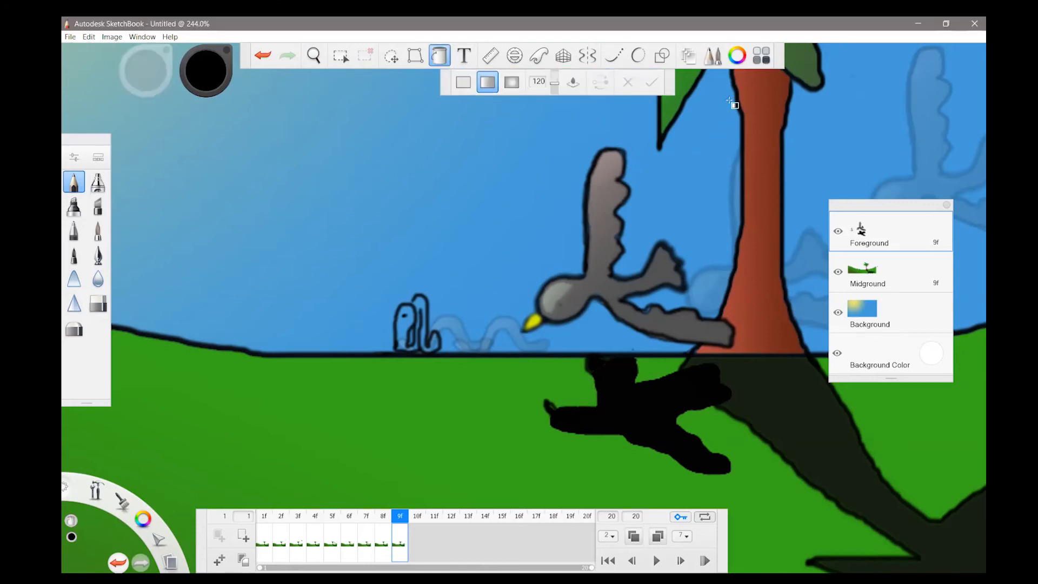
click(738, 55)
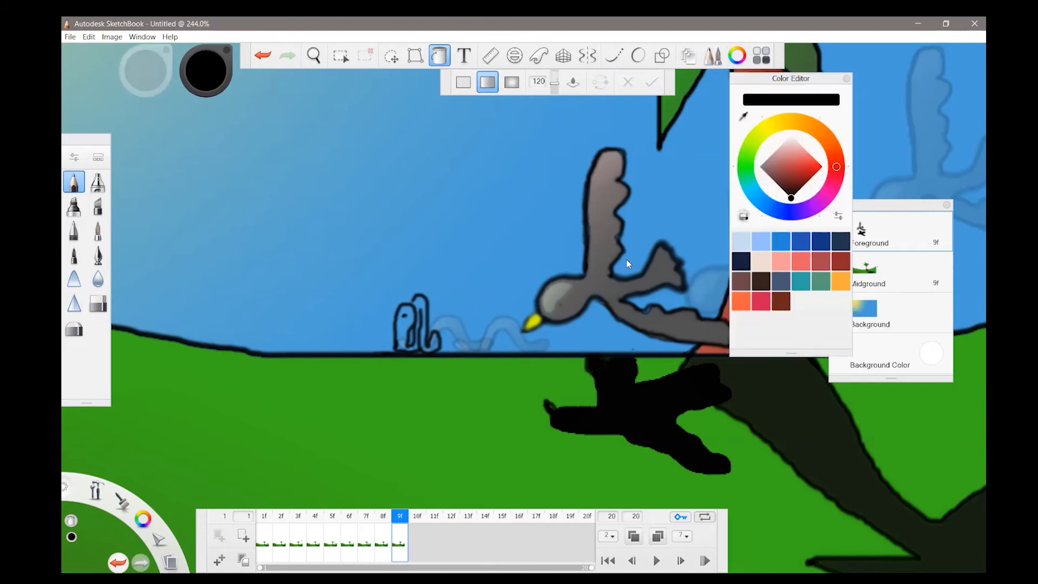
click(771, 164)
drag(771, 164, 770, 161)
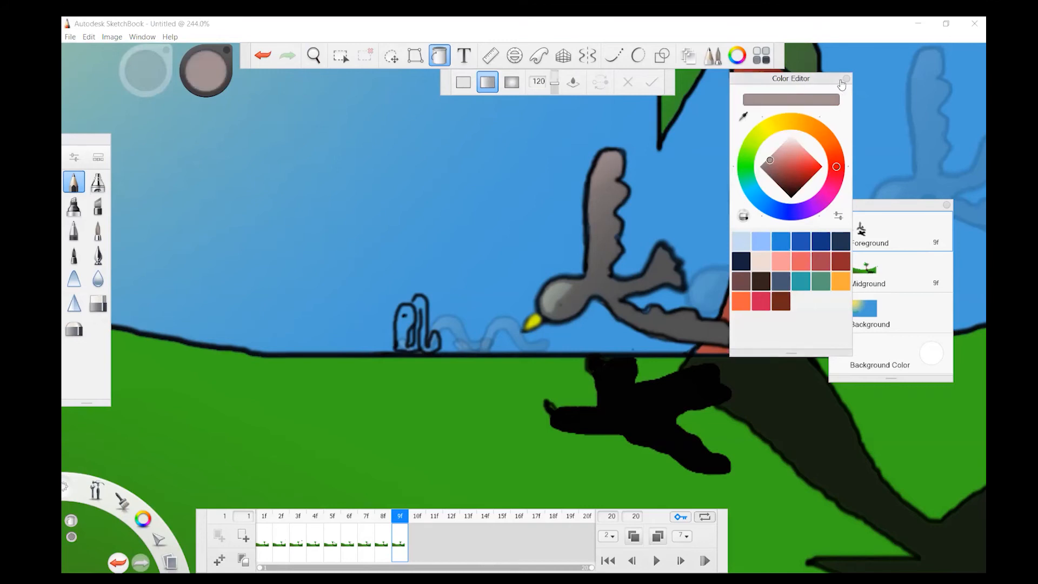
click(409, 317)
click(406, 318)
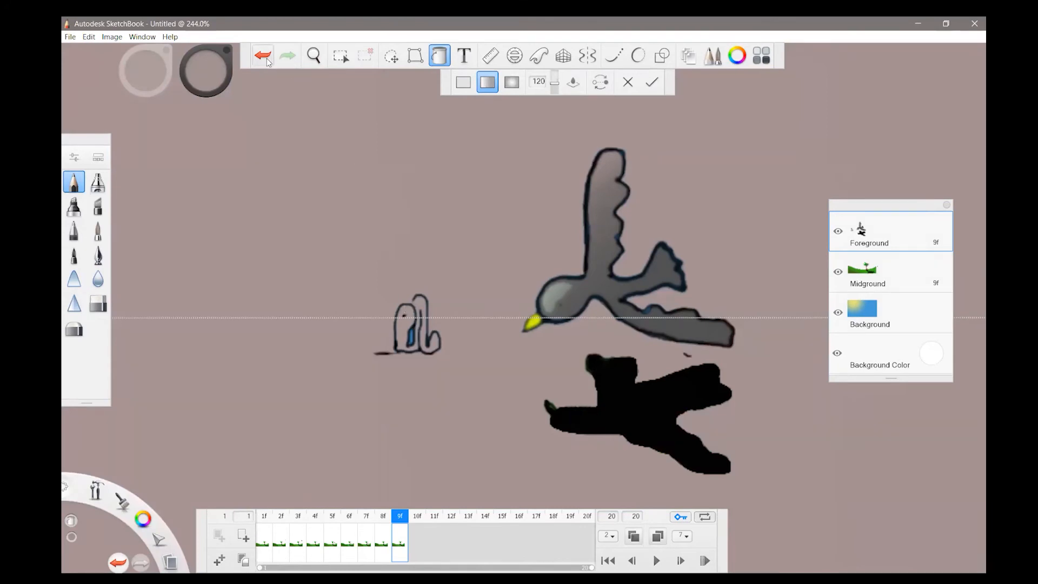
Close the gap at the base of the worm's outline with the black pencil and fill the body with the pinkish-grey linear gradient
click(76, 188)
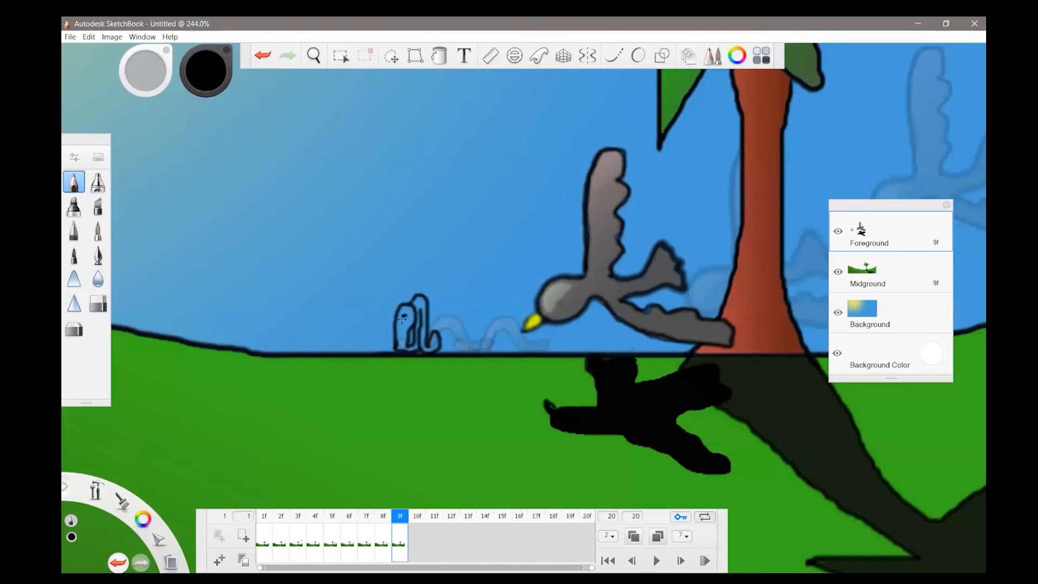
drag(396, 347, 401, 349)
click(441, 56)
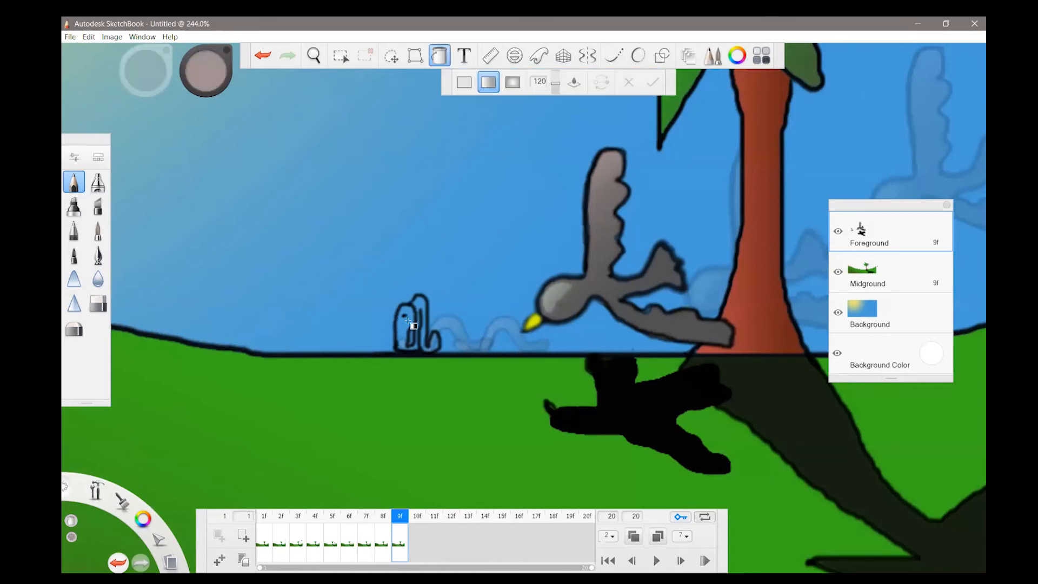
click(413, 332)
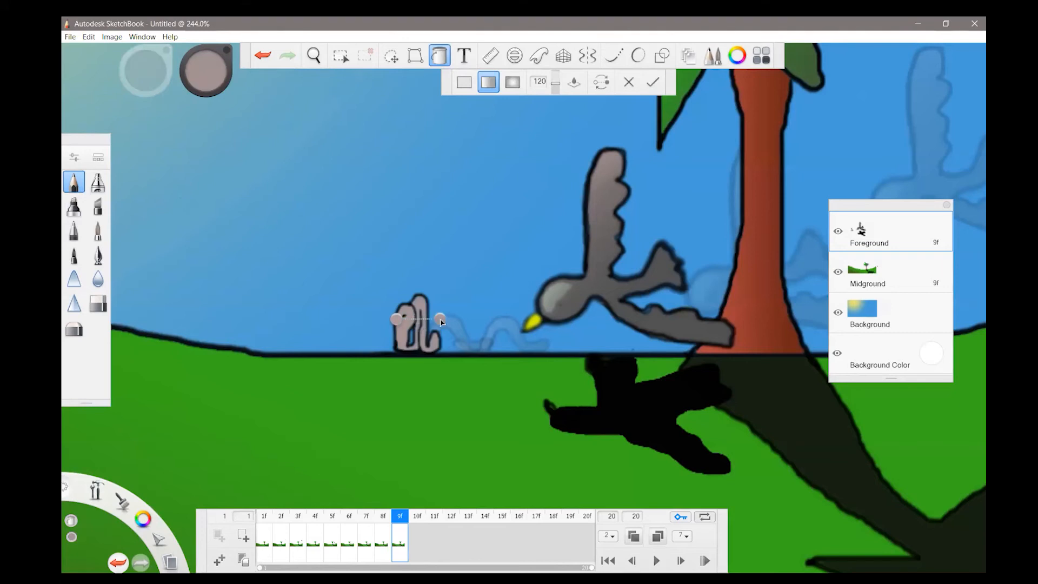
Darken one end colour of the worm's gradient and angle the gradient from above the worm down to its tail
click(737, 57)
drag(766, 161, 765, 172)
mouse_move(397, 319)
mouse_down()
mouse_move(377, 304)
mouse_move(416, 275)
mouse_up()
mouse_move(440, 319)
mouse_down()
mouse_move(432, 344)
mouse_move(431, 324)
mouse_up()
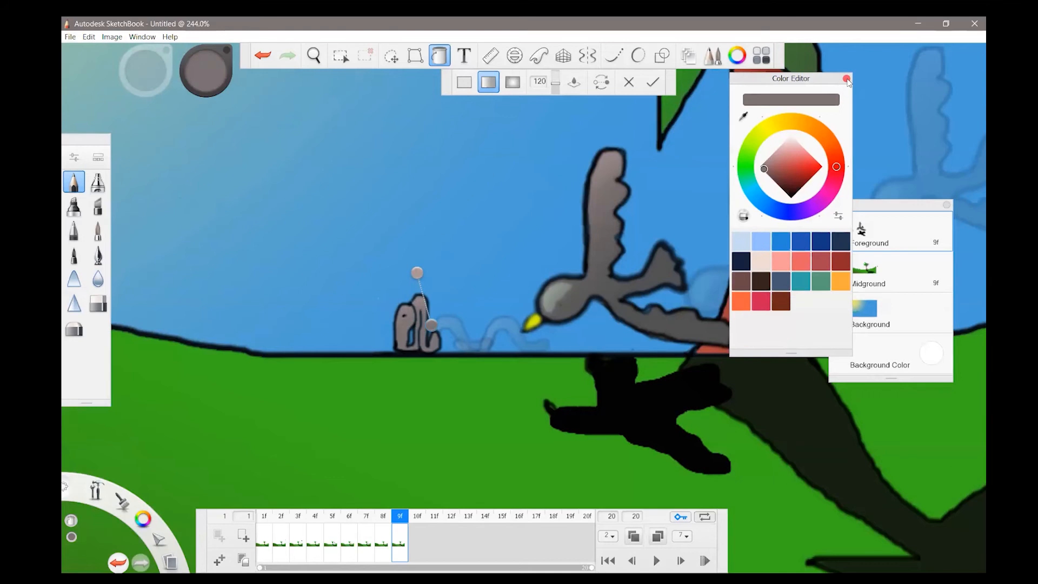
click(847, 80)
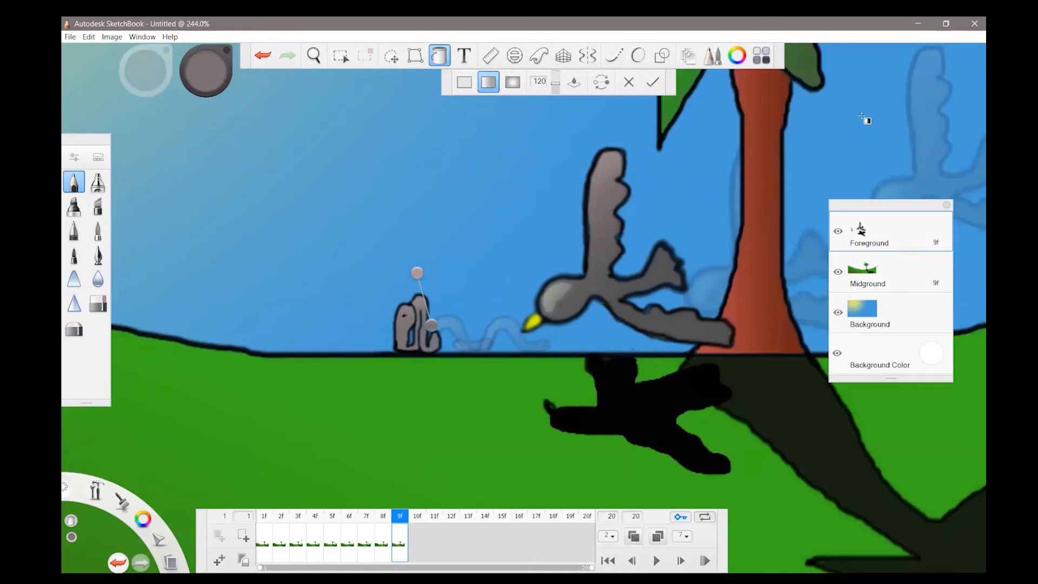
Add frame 10 as a copy of frame 9 and try lassoing the bird on it
click(222, 559)
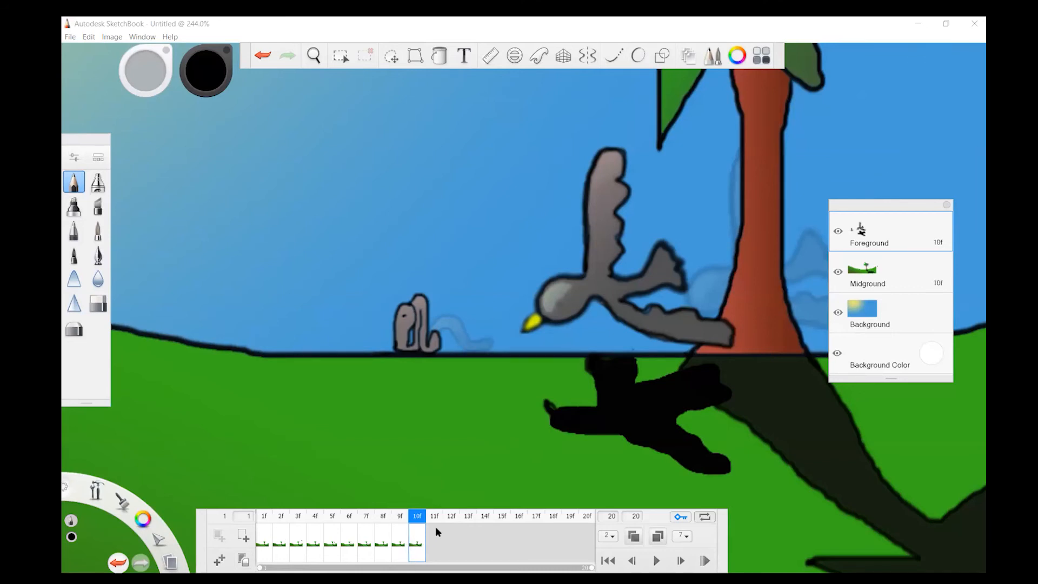
click(387, 24)
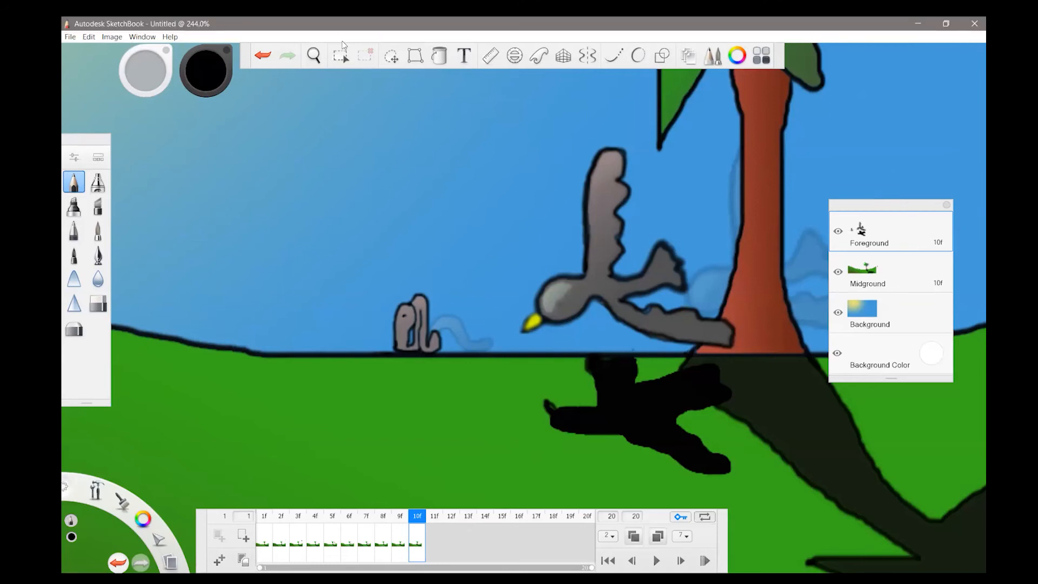
click(396, 59)
mouse_move(628, 262)
mouse_down()
mouse_move(648, 185)
mouse_move(608, 145)
mouse_move(563, 176)
mouse_move(549, 249)
mouse_move(504, 334)
mouse_move(740, 351)
mouse_move(742, 301)
mouse_move(704, 287)
mouse_up()
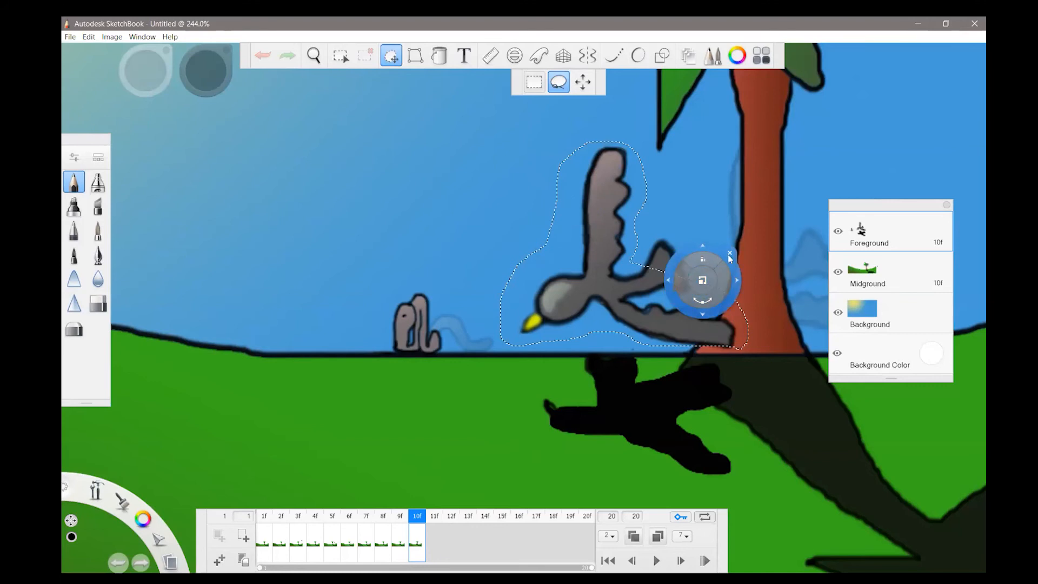
click(729, 254)
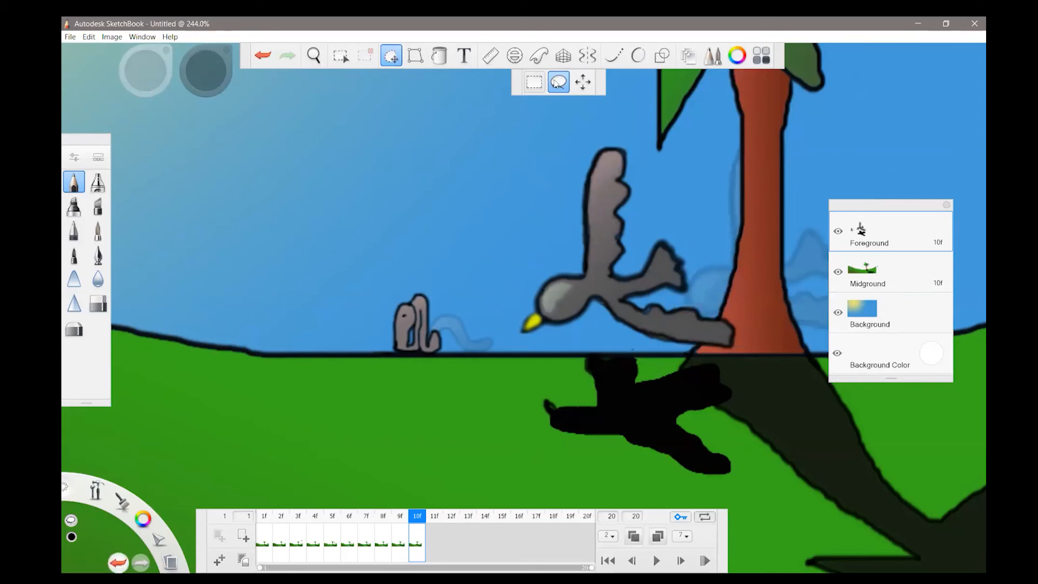
Lasso the whole bird including its tail on frame 10, move it close to the worm and tilt it slightly
mouse_move(632, 260)
mouse_down()
mouse_move(645, 179)
mouse_move(624, 139)
mouse_move(596, 136)
mouse_move(575, 154)
mouse_move(560, 216)
mouse_move(510, 277)
mouse_move(511, 344)
mouse_move(559, 346)
mouse_move(604, 328)
mouse_move(652, 345)
mouse_move(743, 354)
mouse_move(750, 316)
mouse_move(704, 287)
mouse_move(684, 230)
mouse_move(651, 218)
mouse_move(632, 232)
mouse_up()
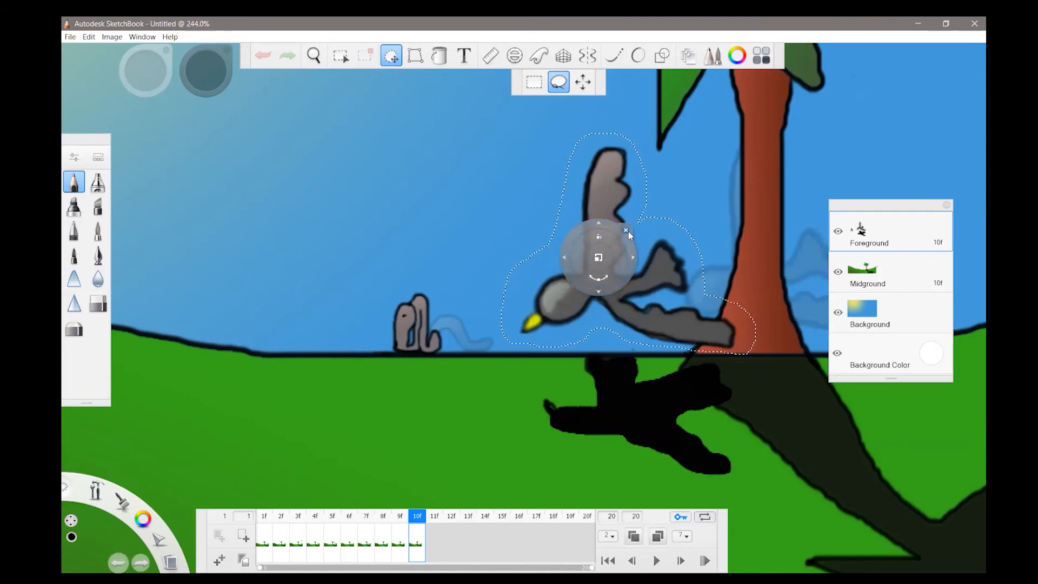
mouse_move(637, 273)
mouse_down()
mouse_move(652, 282)
mouse_move(595, 272)
mouse_up()
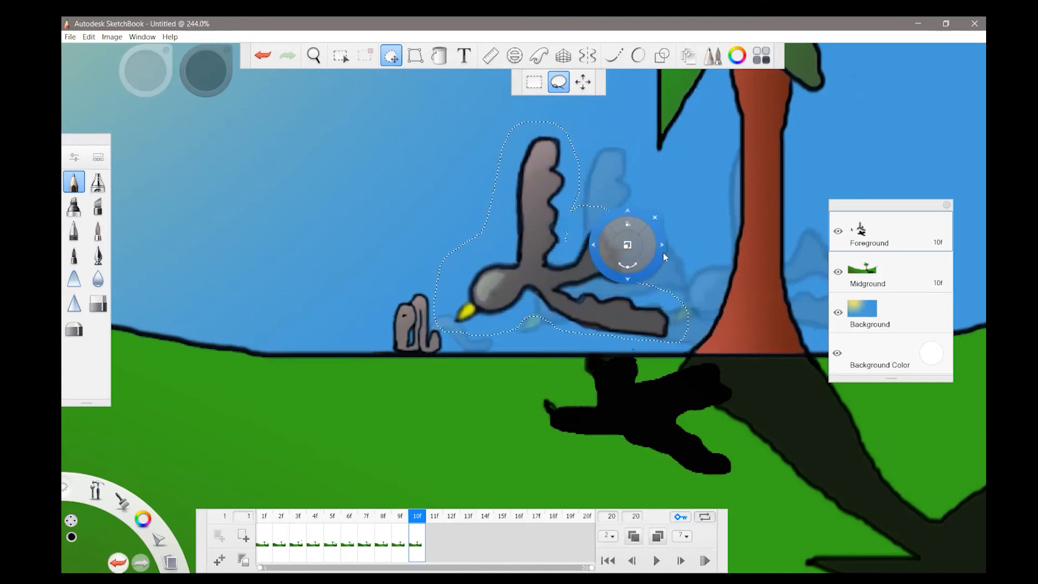
drag(645, 266, 601, 301)
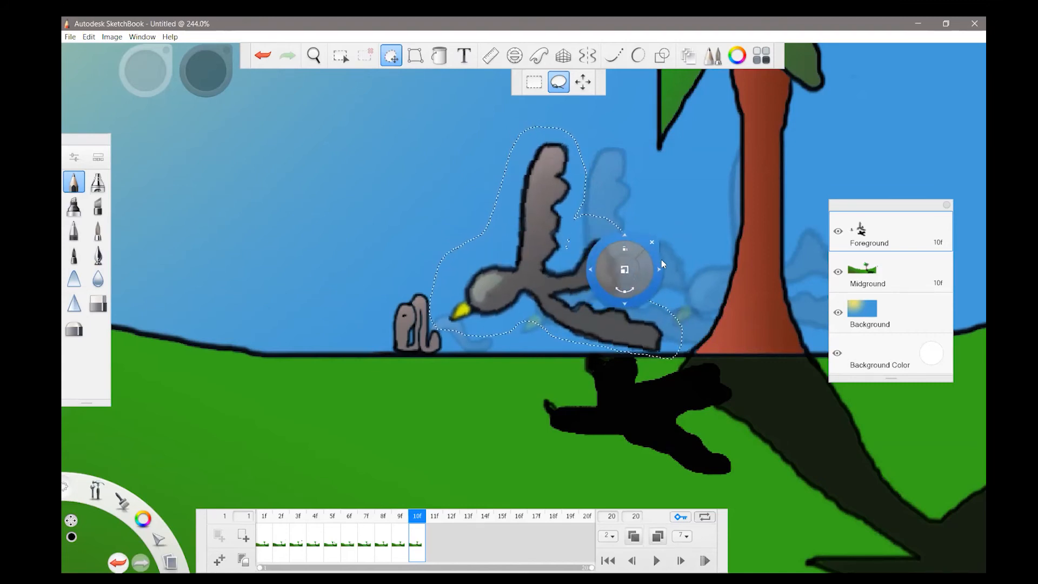
drag(660, 260, 599, 402)
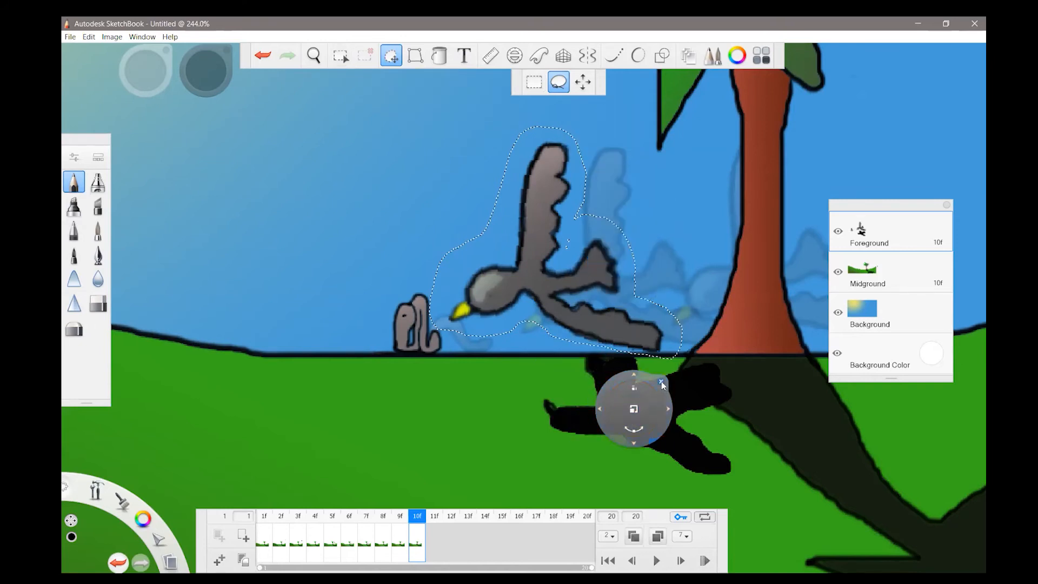
click(622, 406)
Lasso the bird's shadow on frame 10 and move it along the ground to beneath the bird
mouse_move(578, 356)
mouse_down()
mouse_move(581, 397)
mouse_move(557, 385)
mouse_move(538, 394)
mouse_move(535, 444)
mouse_move(589, 467)
mouse_move(749, 487)
mouse_move(729, 438)
mouse_move(707, 423)
mouse_move(734, 407)
mouse_move(744, 383)
mouse_move(738, 363)
mouse_move(578, 358)
mouse_up()
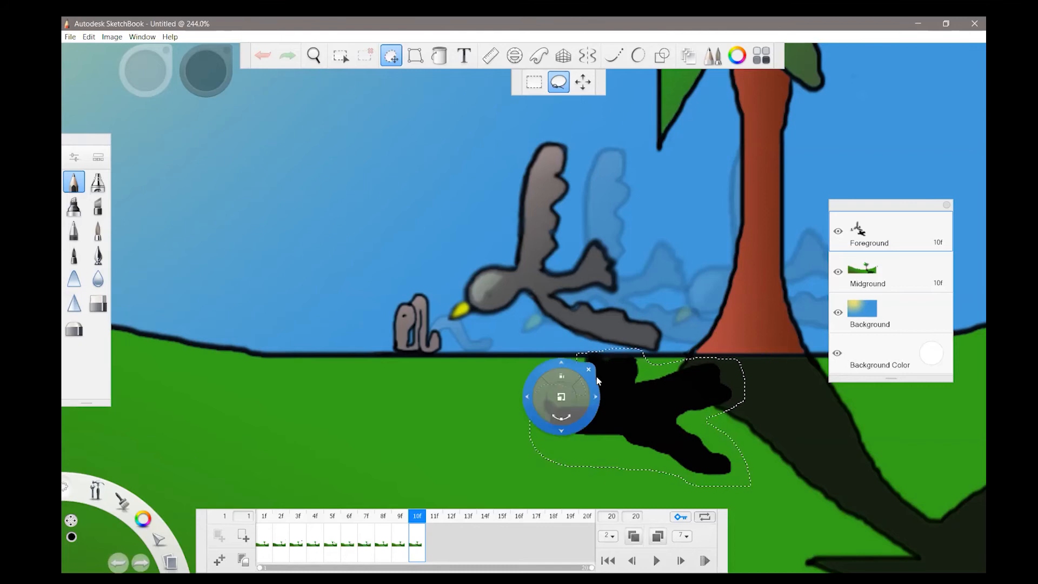
mouse_move(591, 399)
mouse_down()
mouse_move(611, 407)
mouse_move(527, 403)
mouse_move(544, 405)
mouse_up()
click(531, 368)
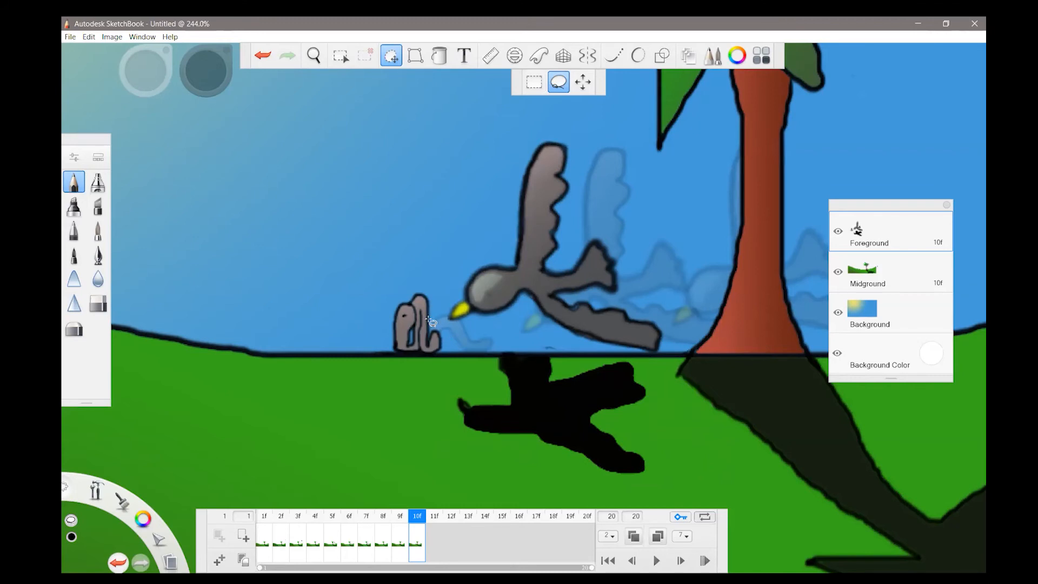
Erase the bunched-up worm completely from frame 10 with the Hard Eraser
click(91, 305)
mouse_move(427, 301)
mouse_down()
mouse_move(397, 313)
mouse_move(424, 311)
mouse_move(427, 332)
mouse_move(447, 338)
mouse_move(395, 346)
mouse_move(389, 330)
mouse_up()
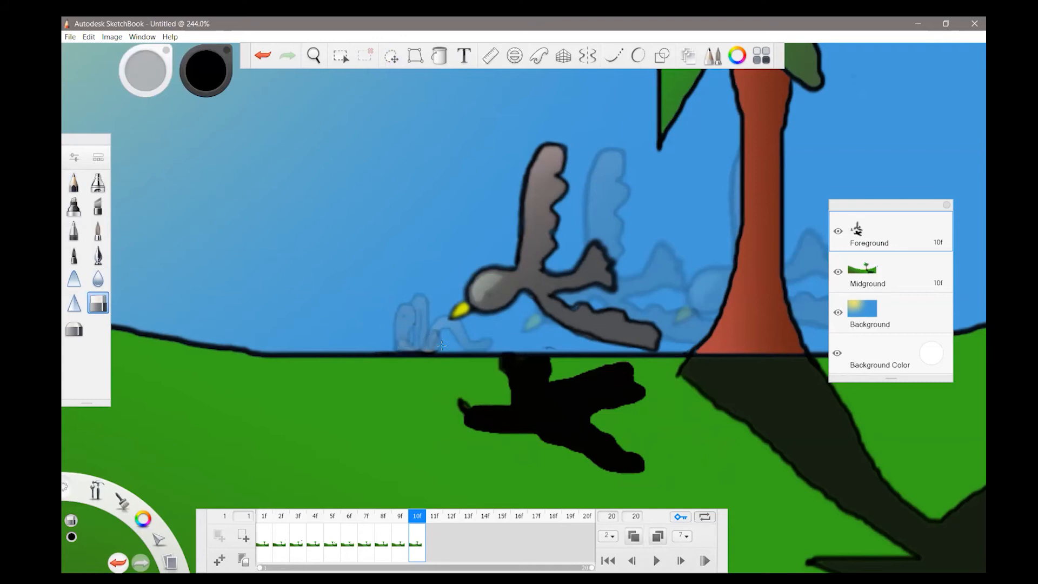
drag(416, 347, 394, 348)
Draw the worm on frame 10 stretched upward in a leap and fill it with a pinkish-grey linear gradient running down from its head
click(75, 183)
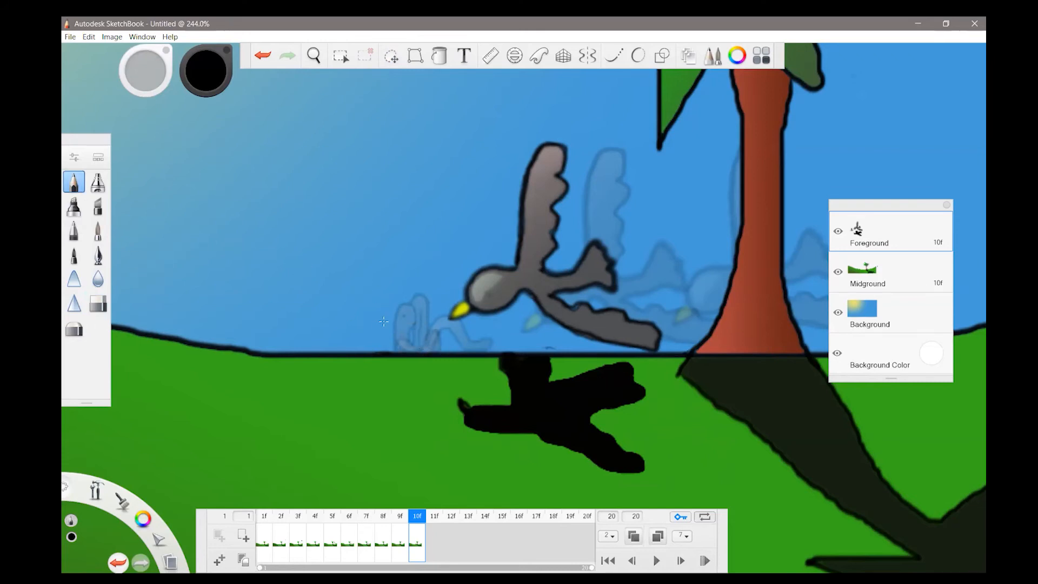
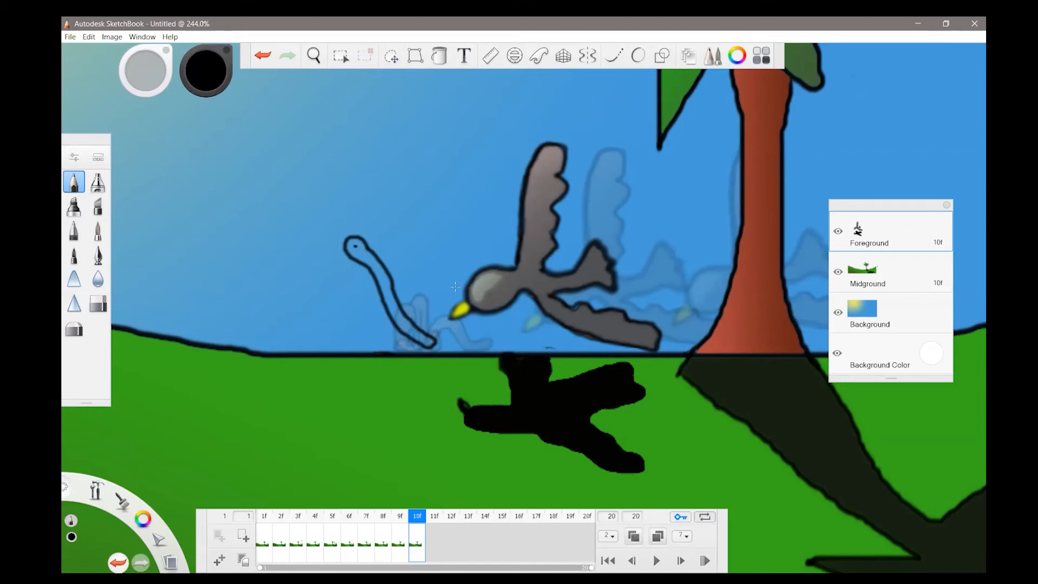
click(438, 56)
click(389, 280)
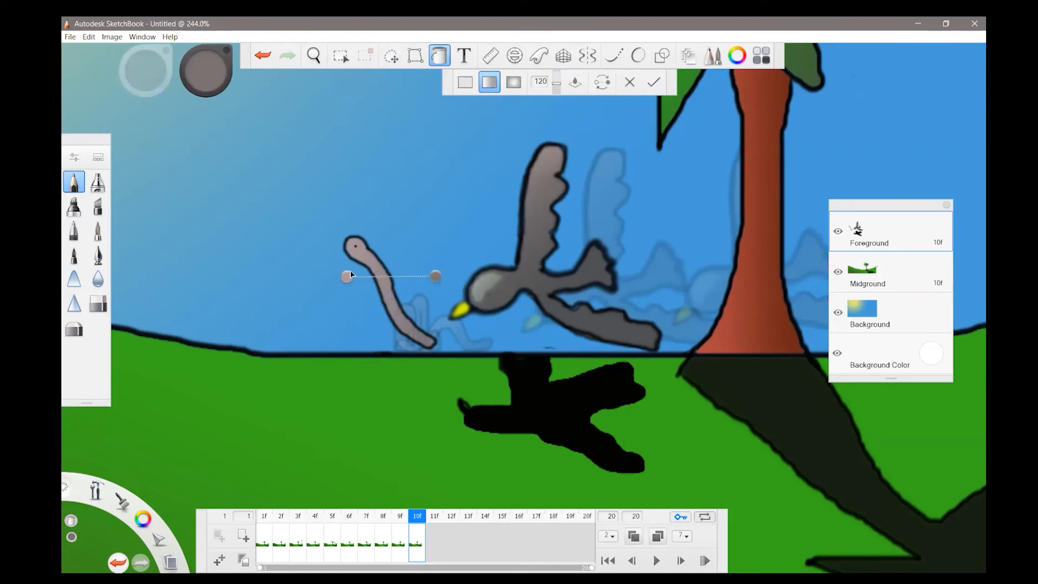
drag(346, 276, 354, 236)
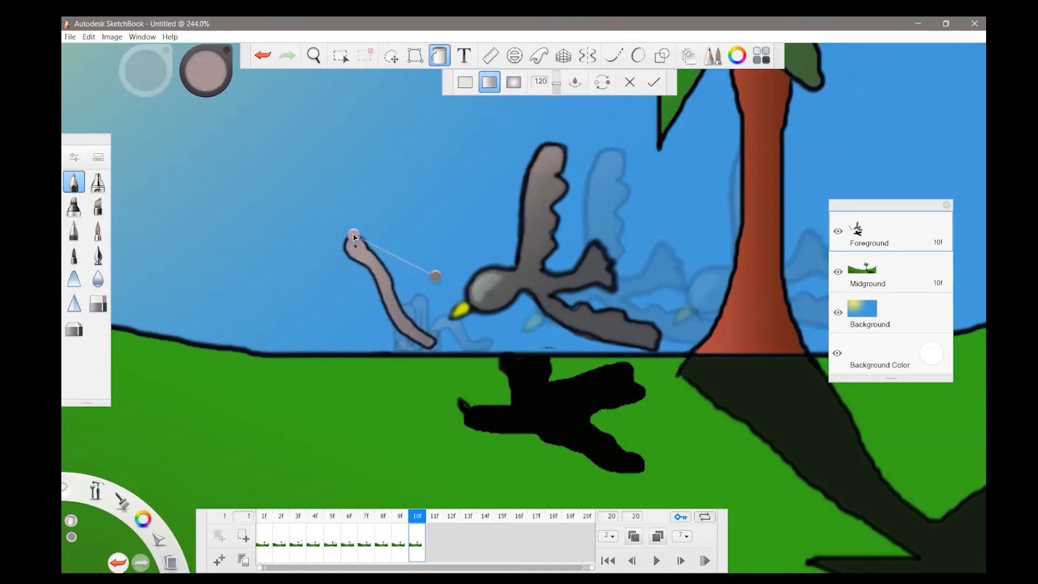
drag(432, 275, 398, 297)
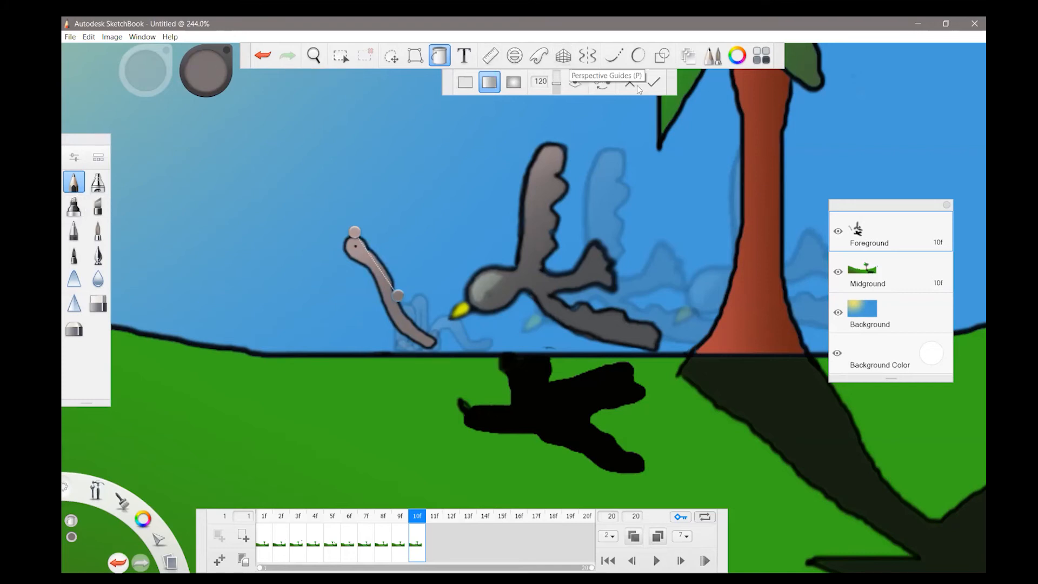
Accept the worm's gradient fill on frame 10 and add frame 11 as a copy of frame 10
click(653, 86)
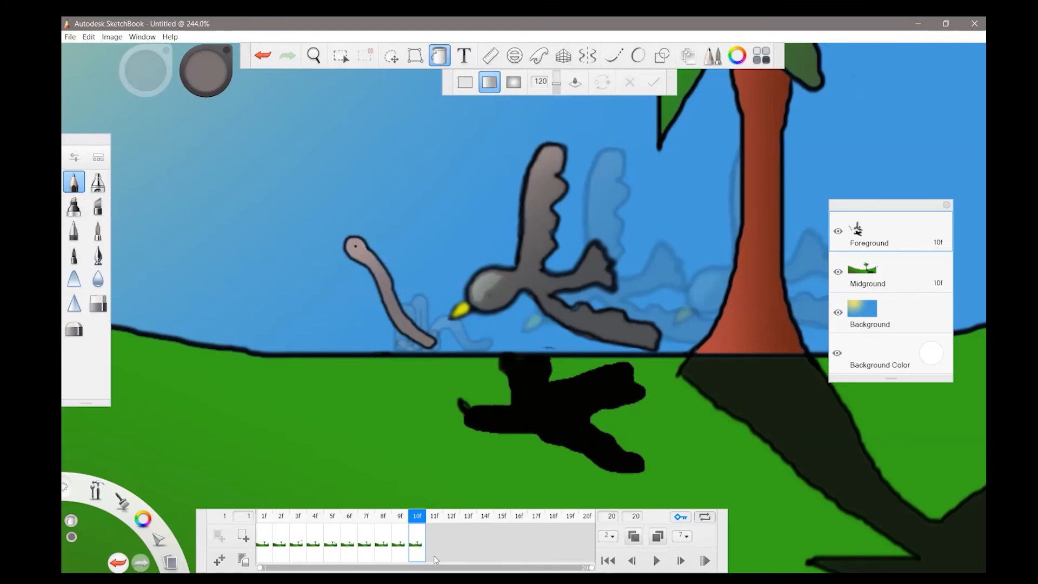
click(218, 562)
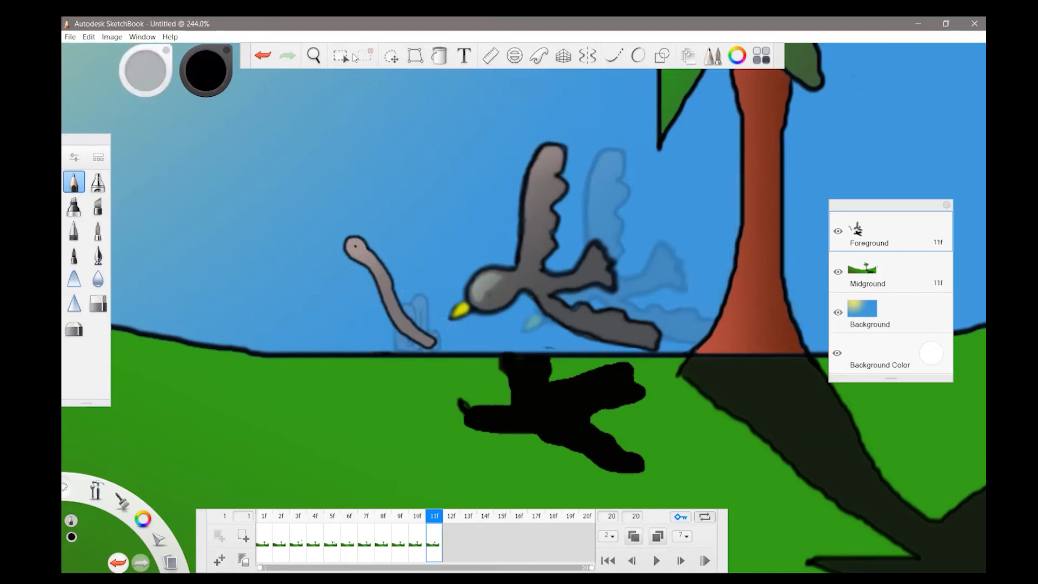
Lasso the worm on frame 11, rotate it head-down and move it through the air farther ahead of the bird
click(390, 59)
mouse_move(406, 292)
mouse_down()
mouse_move(368, 229)
mouse_move(334, 230)
mouse_move(373, 322)
mouse_move(401, 347)
mouse_move(451, 355)
mouse_move(404, 288)
mouse_up()
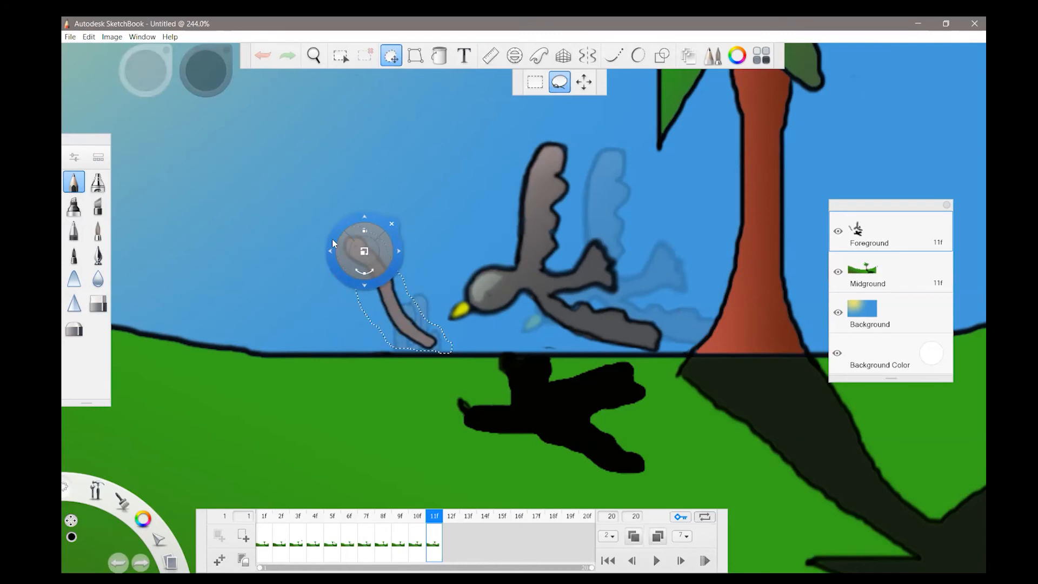
mouse_move(330, 235)
mouse_down()
mouse_move(325, 247)
mouse_move(333, 231)
mouse_move(394, 282)
mouse_move(359, 238)
mouse_move(314, 294)
mouse_move(344, 345)
mouse_move(381, 360)
mouse_up()
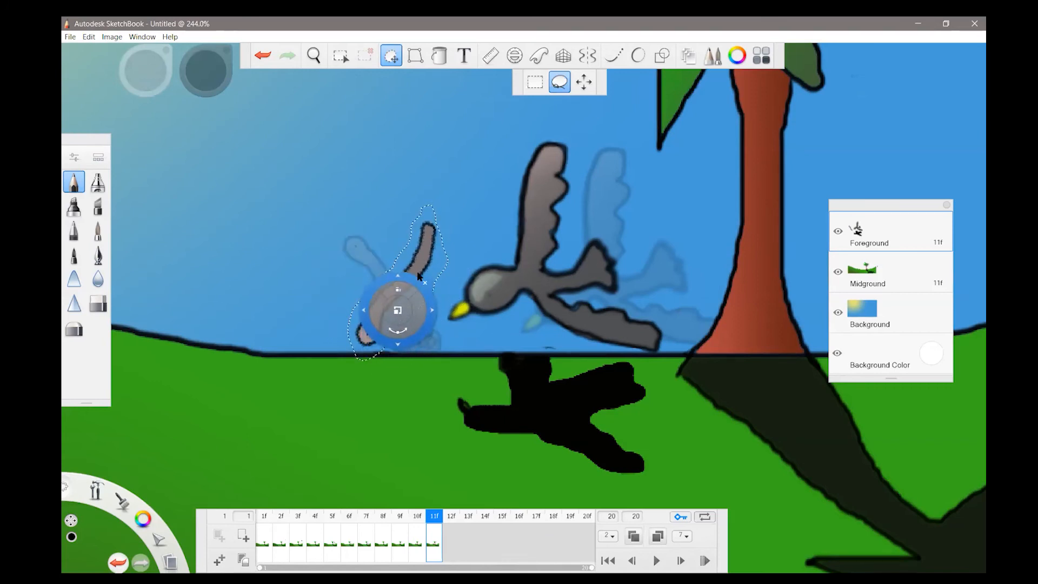
mouse_move(413, 261)
mouse_down()
mouse_move(373, 225)
mouse_move(338, 223)
mouse_up()
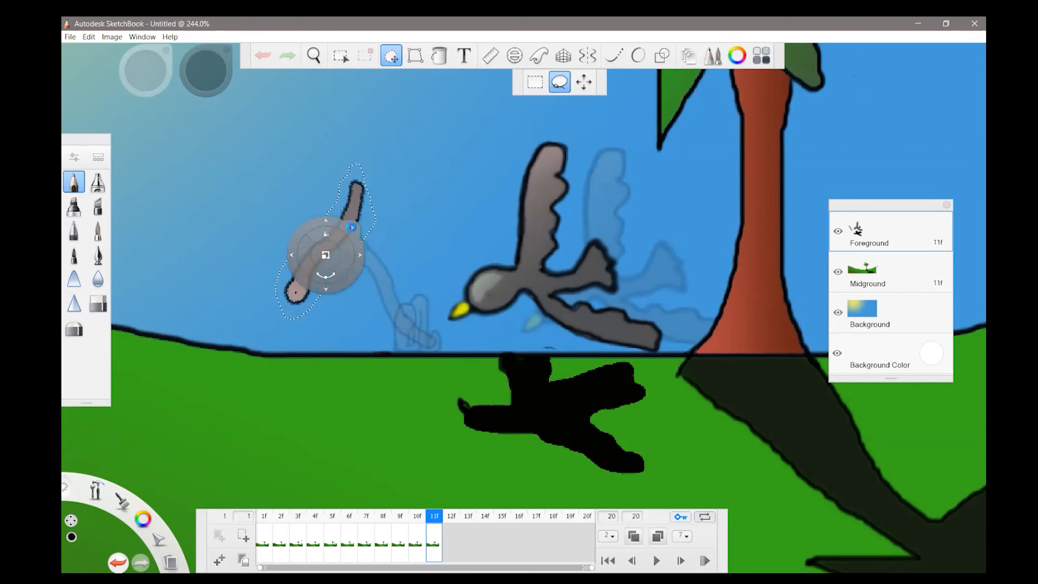
click(352, 228)
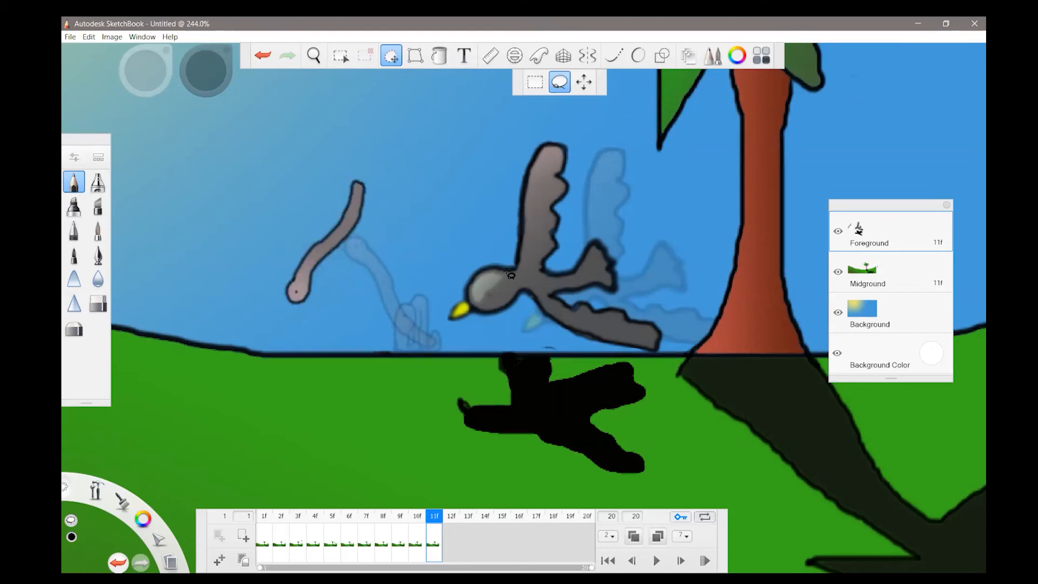
Lasso the whole bird on frame 11 and move it forward towards the worm
mouse_move(502, 251)
mouse_down()
mouse_move(455, 258)
mouse_move(441, 322)
mouse_move(648, 355)
mouse_move(679, 341)
mouse_move(610, 216)
mouse_up()
mouse_move(599, 179)
mouse_down()
mouse_move(568, 126)
mouse_move(539, 123)
mouse_move(515, 149)
mouse_move(488, 221)
mouse_move(491, 248)
mouse_move(512, 259)
mouse_move(482, 261)
mouse_up()
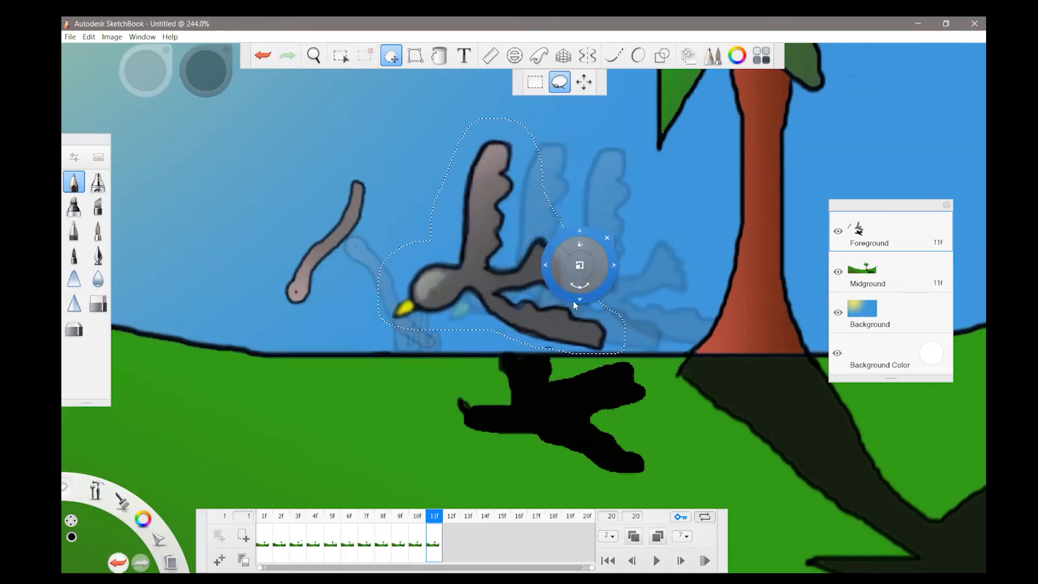
click(634, 298)
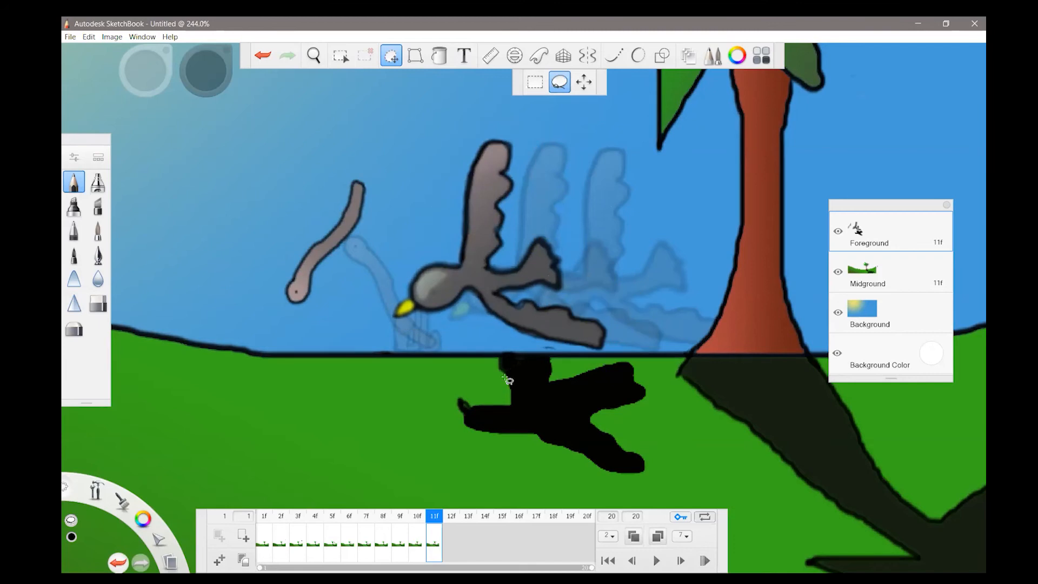
Lasso the bird's shadow on frame 11 and move it along the ground, following the bird
mouse_move(493, 359)
mouse_down()
mouse_move(483, 383)
mouse_move(445, 386)
mouse_move(436, 424)
mouse_move(491, 477)
mouse_move(609, 496)
mouse_move(661, 492)
mouse_move(632, 435)
mouse_move(660, 394)
mouse_move(654, 368)
mouse_move(621, 354)
mouse_move(489, 371)
mouse_up()
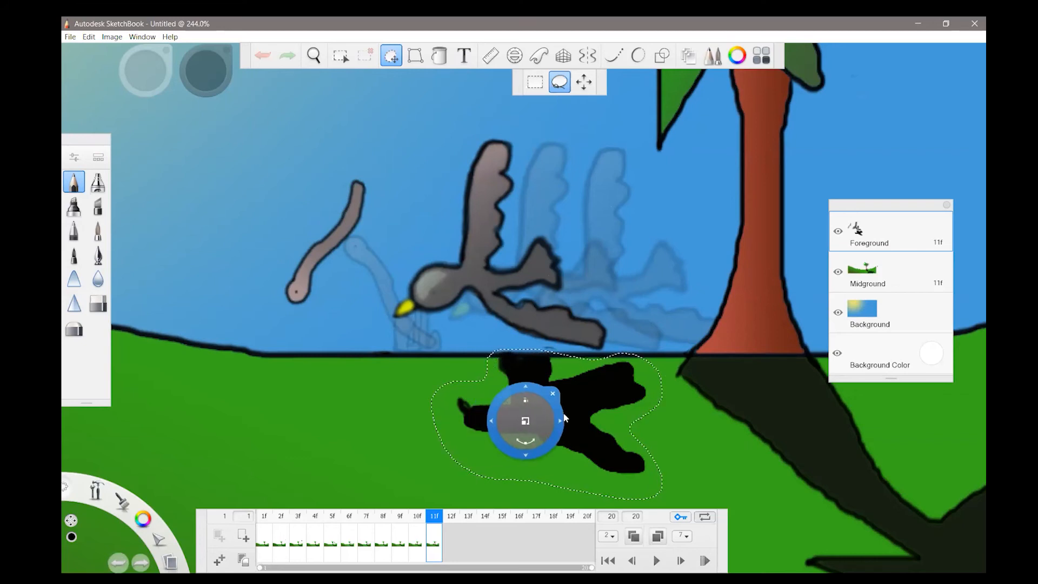
mouse_move(583, 412)
mouse_down()
mouse_move(545, 411)
mouse_move(609, 232)
mouse_move(332, 125)
mouse_move(187, 174)
mouse_move(228, 85)
mouse_move(353, 429)
mouse_up()
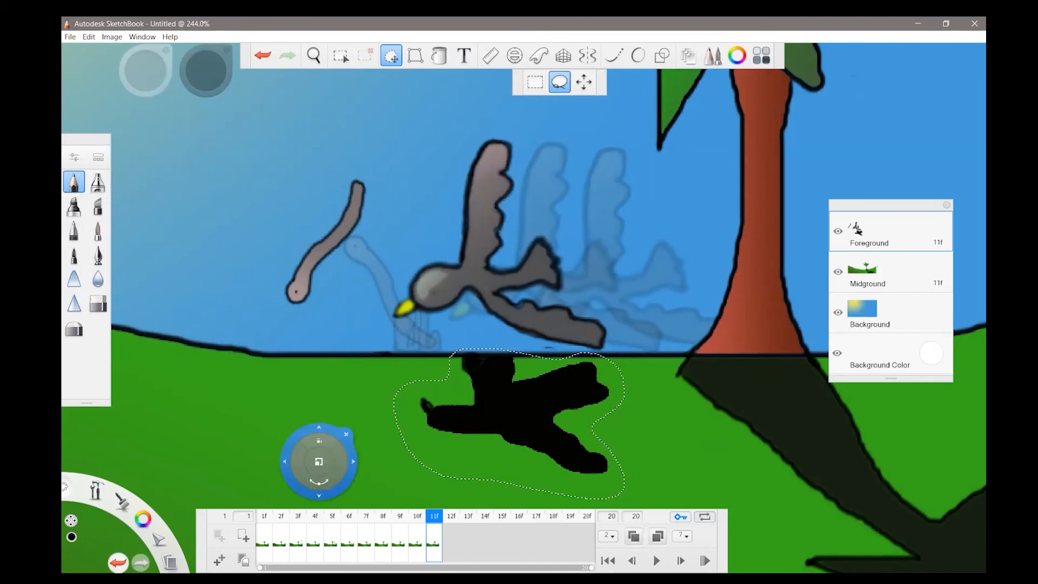
click(246, 540)
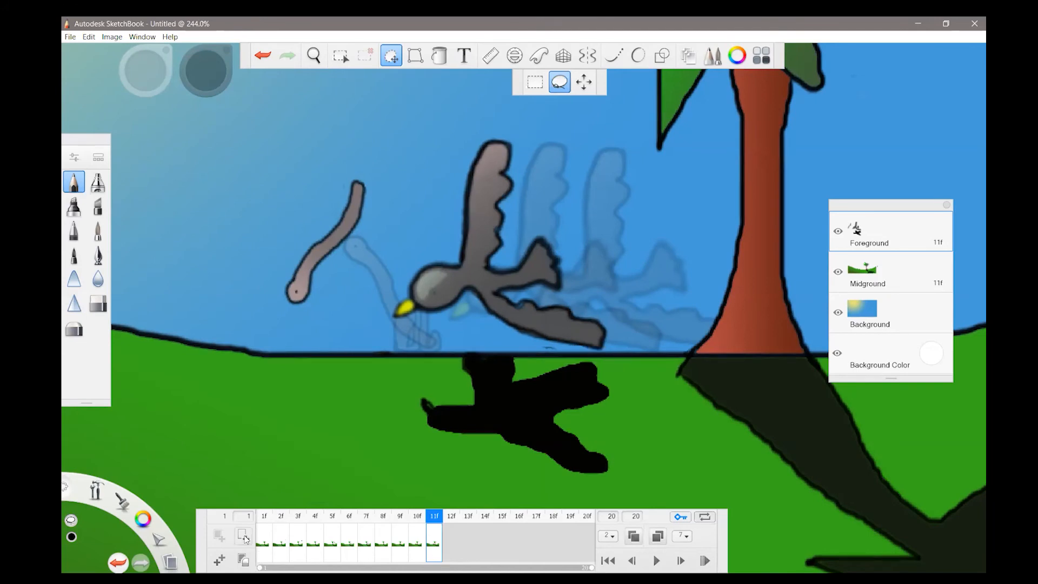
Add frame 12 as a copy of frame 11 and erase the diving worm from it with the Hard Eraser
click(220, 561)
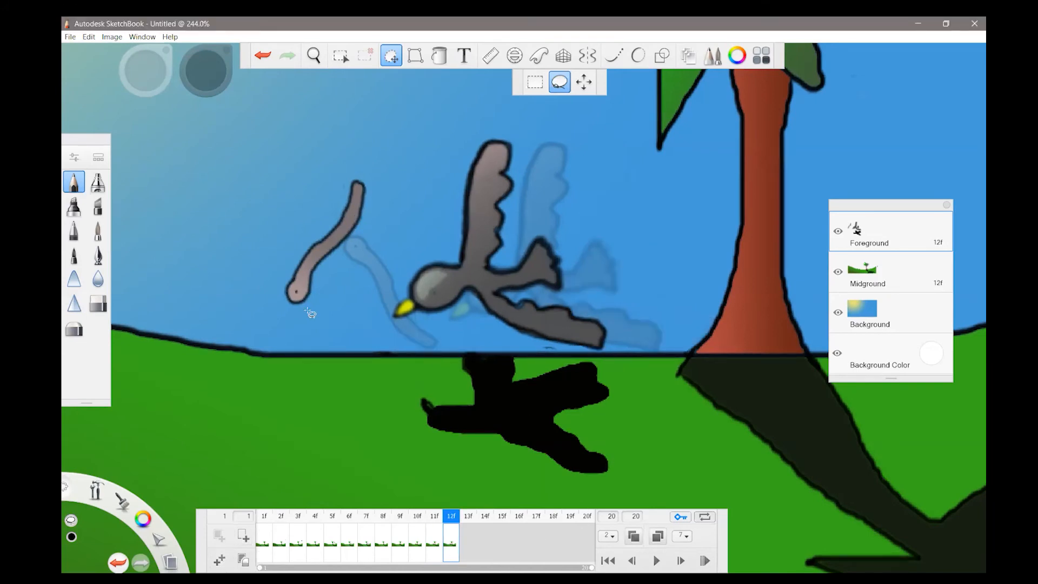
mouse_move(325, 220)
mouse_down()
mouse_move(296, 240)
mouse_move(285, 269)
mouse_move(282, 291)
mouse_move(302, 308)
mouse_move(320, 309)
mouse_move(382, 201)
mouse_move(378, 171)
mouse_move(334, 184)
mouse_move(336, 221)
mouse_move(306, 290)
mouse_up()
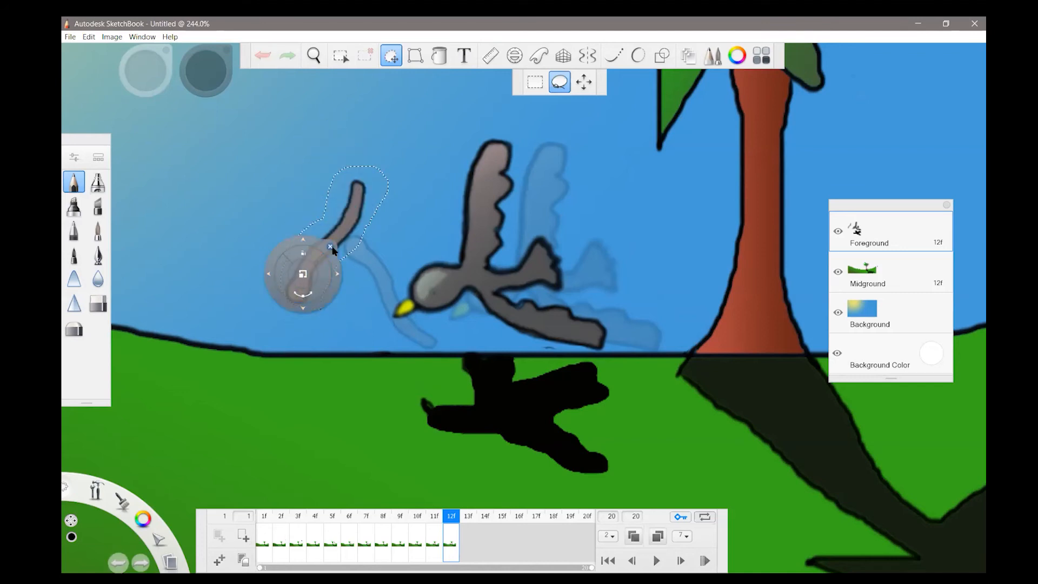
click(331, 247)
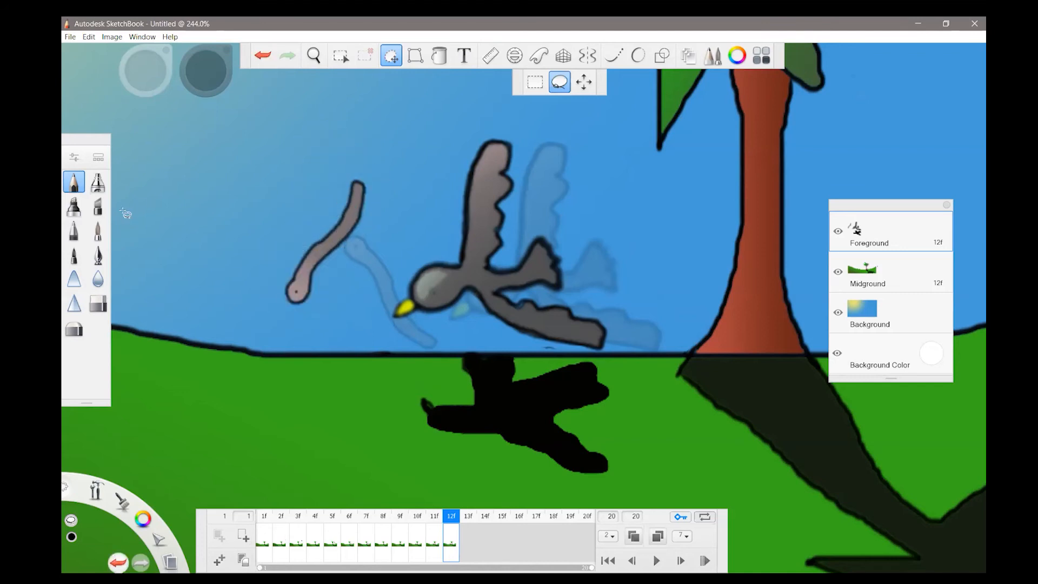
click(98, 304)
mouse_move(294, 302)
mouse_down()
mouse_move(303, 292)
mouse_move(281, 308)
mouse_move(361, 201)
mouse_move(355, 219)
mouse_up()
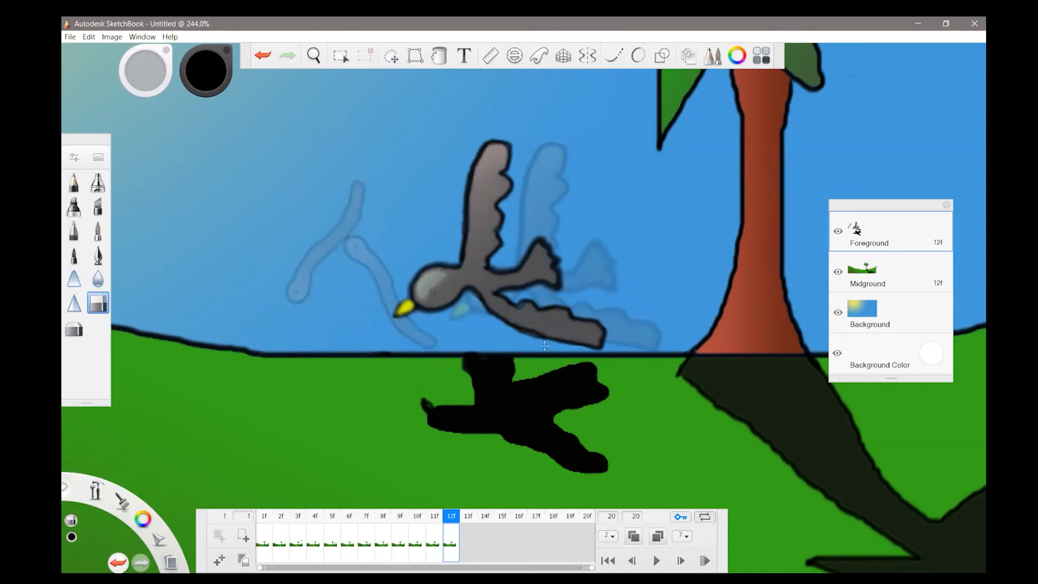
Draw a small bunched-up worm landing on the horizon ahead of the bird on frame 12 and fill it with the pinkish-grey linear gradient
click(74, 185)
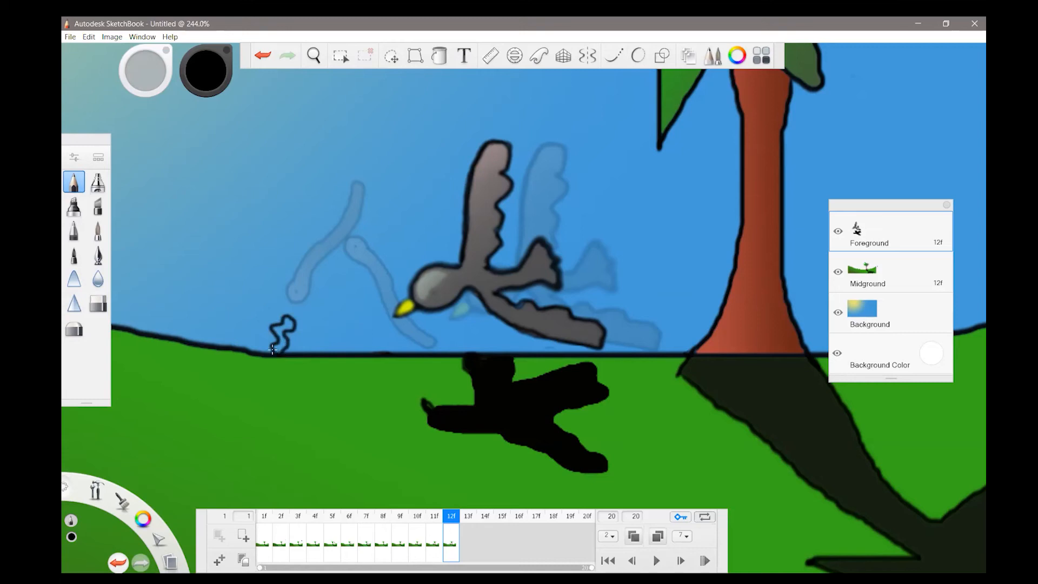
click(440, 57)
click(286, 325)
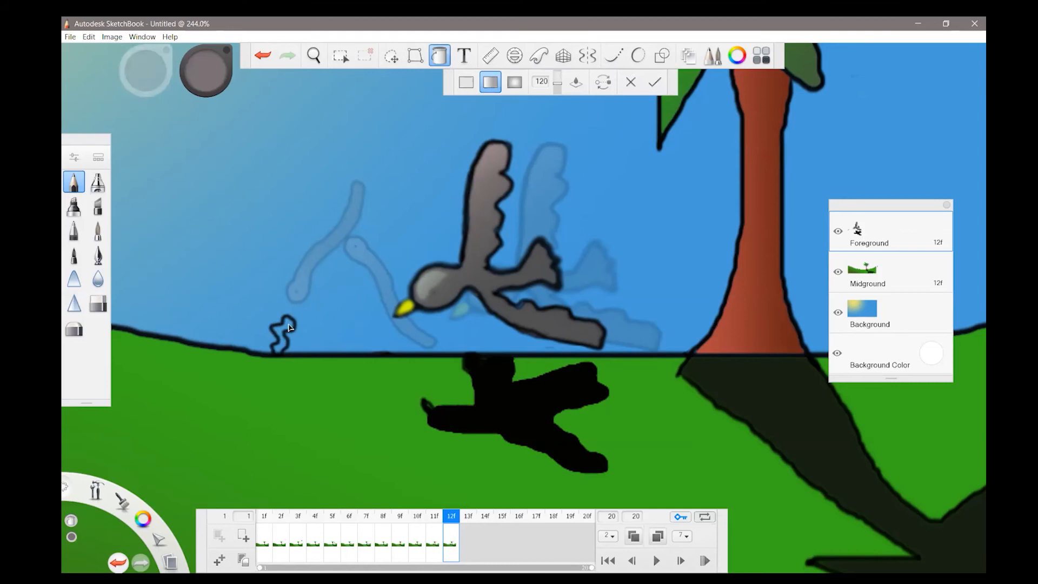
mouse_move(273, 323)
mouse_down()
mouse_move(277, 298)
mouse_move(295, 346)
mouse_up()
click(654, 84)
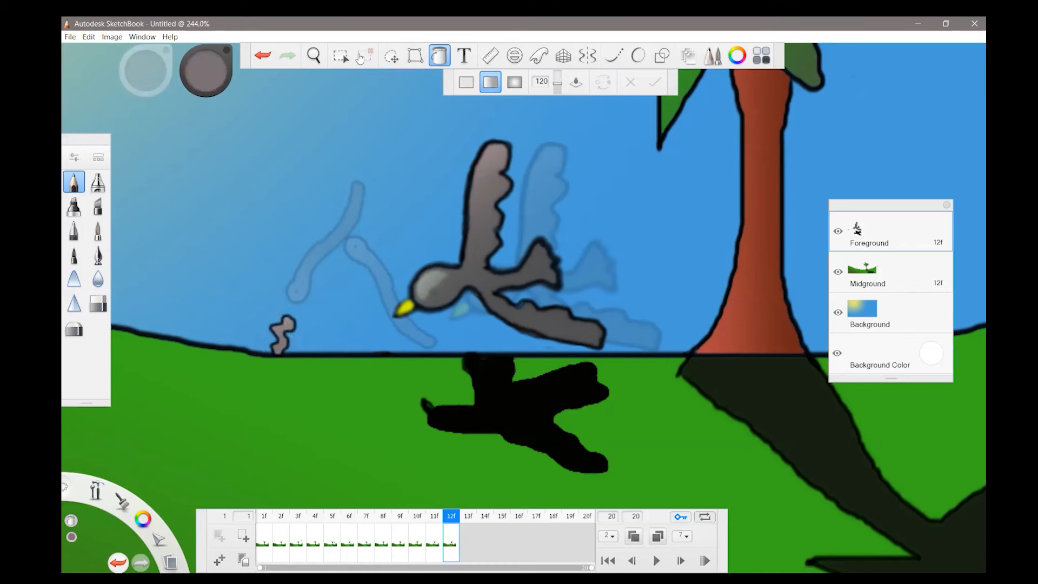
Lasso the bird on frame 12, move it forward until its beak nears the worm and tilt it slightly
click(394, 57)
mouse_move(442, 244)
mouse_down()
mouse_move(372, 290)
mouse_move(368, 337)
mouse_move(435, 325)
mouse_move(543, 349)
mouse_move(632, 346)
mouse_move(638, 320)
mouse_move(614, 299)
mouse_move(543, 157)
mouse_move(510, 132)
mouse_move(489, 122)
mouse_move(444, 145)
mouse_move(436, 247)
mouse_up()
drag(517, 293, 444, 290)
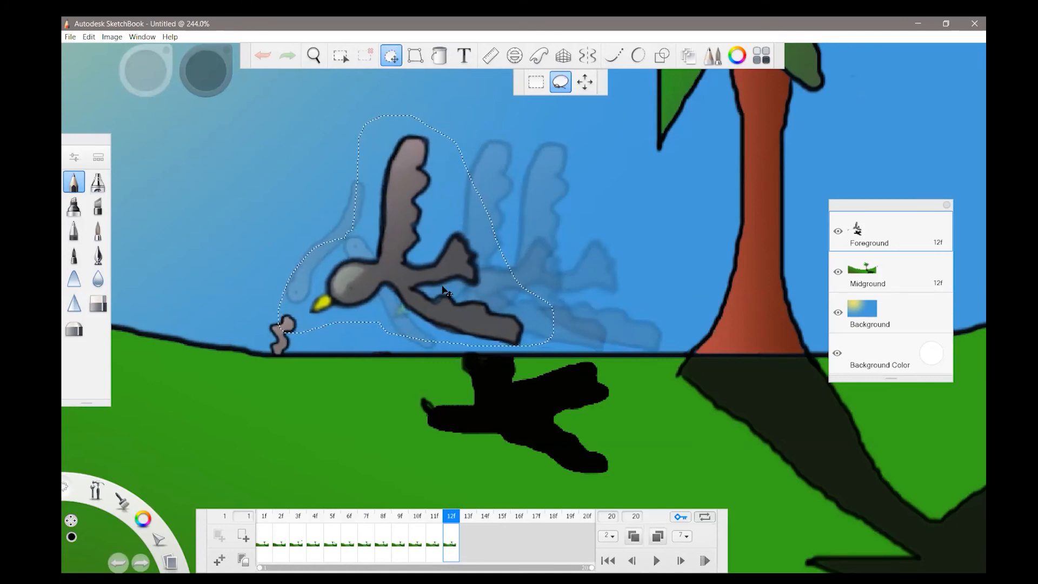
drag(486, 162, 488, 167)
drag(479, 236, 489, 246)
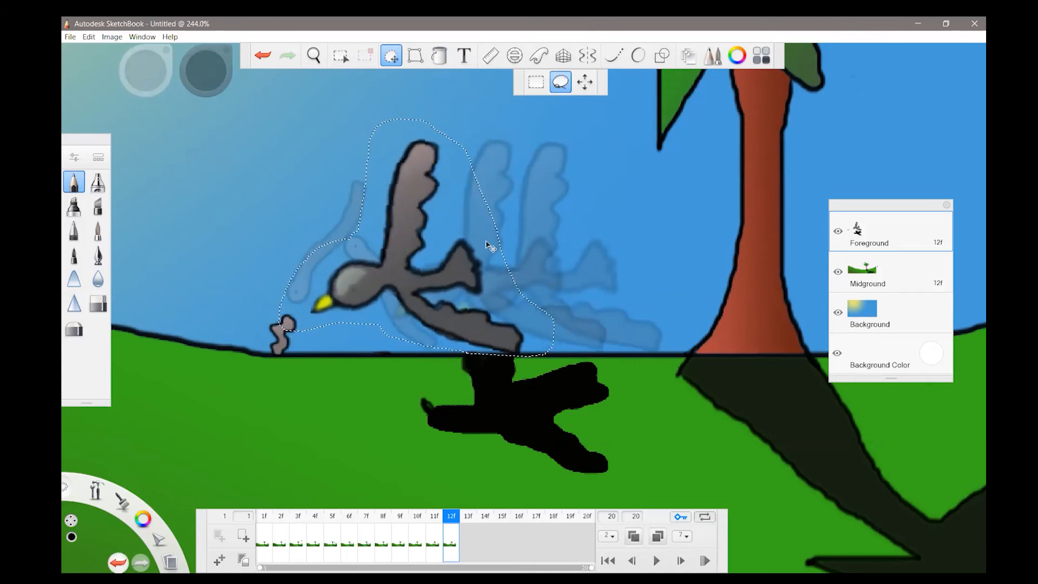
click(555, 273)
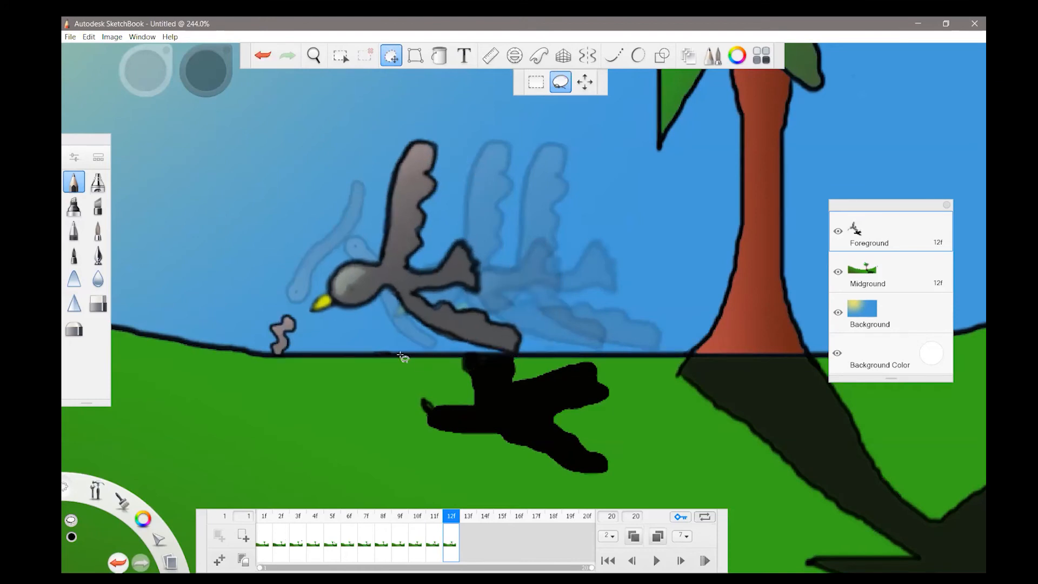
Lasso the bird's shadow on frame 12 and move it along the ground to beneath the bird
mouse_move(456, 361)
mouse_down()
mouse_move(448, 387)
mouse_move(417, 385)
mouse_move(404, 424)
mouse_move(429, 456)
mouse_move(493, 461)
mouse_move(593, 492)
mouse_move(627, 476)
mouse_move(599, 433)
mouse_move(621, 389)
mouse_move(616, 367)
mouse_move(457, 362)
mouse_up()
drag(514, 412, 448, 411)
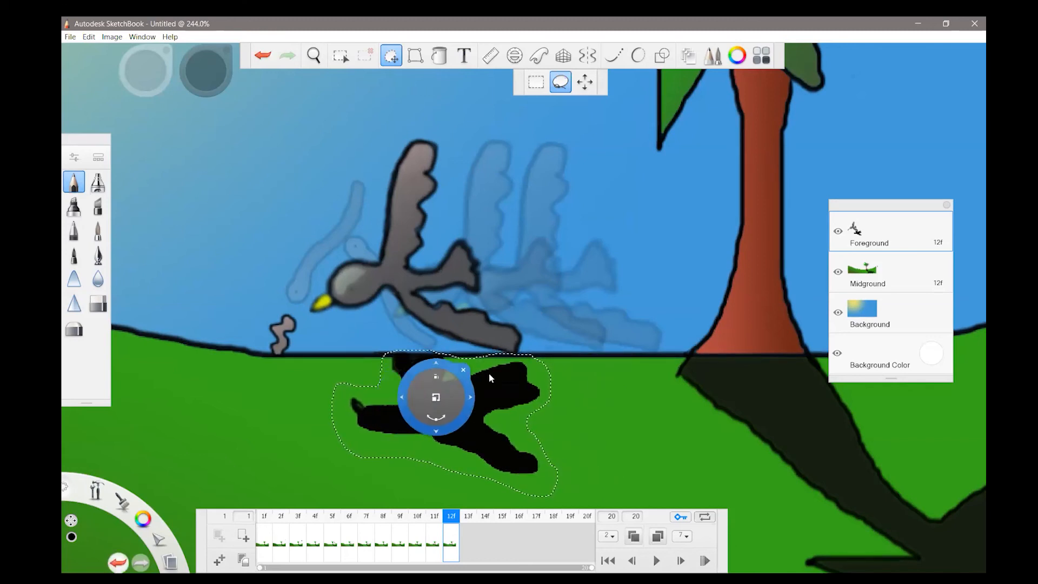
click(488, 353)
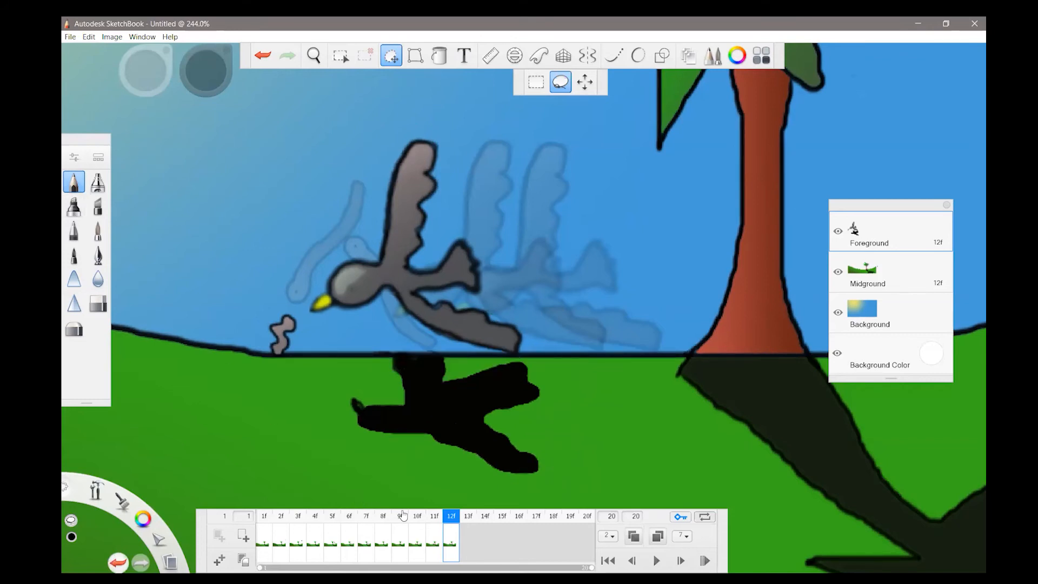
Add frame 13 as a copy of frame 12 and erase the bunched-up worm from it with the Hard Eraser
click(220, 561)
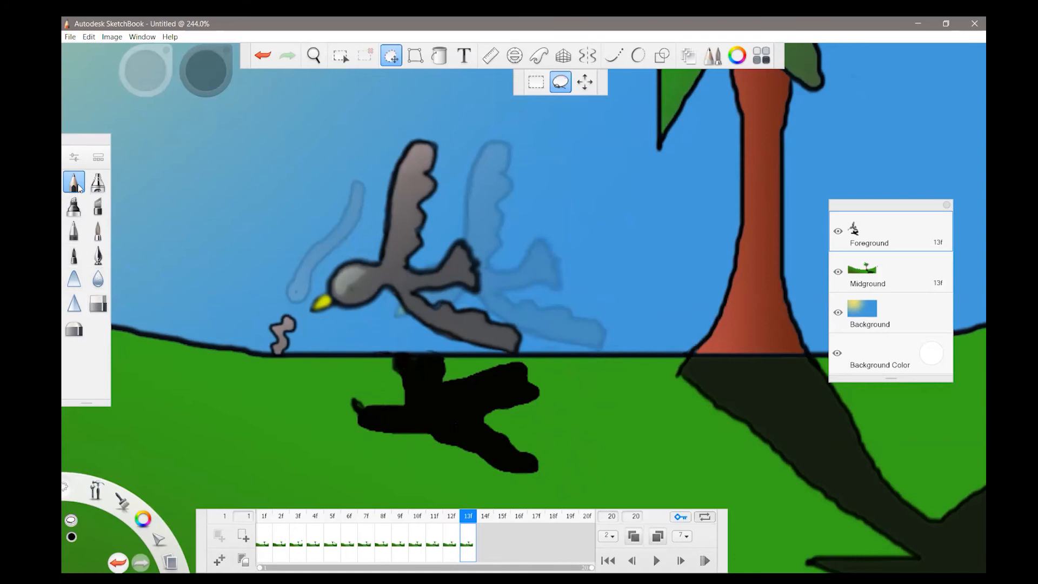
click(100, 306)
mouse_move(296, 329)
mouse_down()
mouse_move(273, 329)
mouse_move(266, 347)
mouse_up()
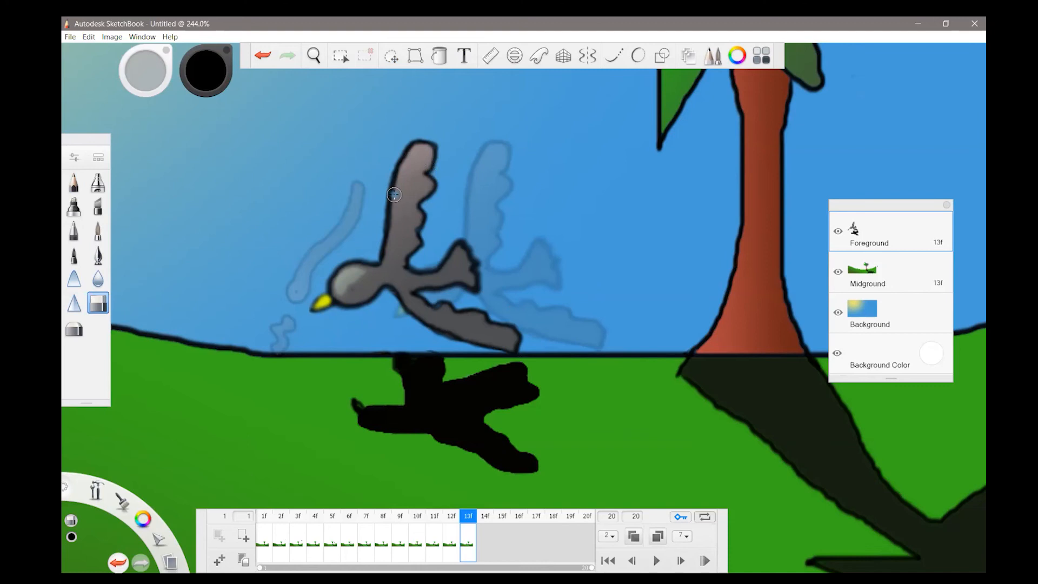
Lasso the bird on frame 13, move it up and forward above the worm's last spot and rotate it into a climb
click(395, 57)
mouse_move(425, 226)
mouse_down()
mouse_move(407, 138)
mouse_move(308, 300)
mouse_move(316, 320)
mouse_move(378, 342)
mouse_move(503, 358)
mouse_move(535, 349)
mouse_move(524, 292)
mouse_move(458, 198)
mouse_up()
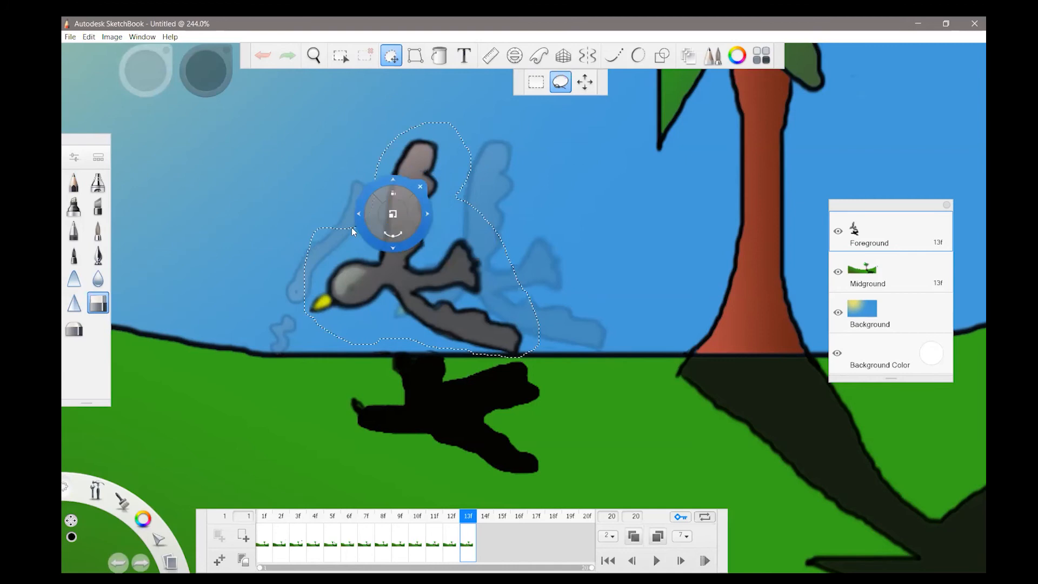
mouse_move(317, 254)
mouse_down()
mouse_move(303, 225)
mouse_move(227, 186)
mouse_up()
mouse_move(436, 206)
mouse_down()
mouse_move(387, 240)
mouse_move(360, 244)
mouse_move(379, 245)
mouse_up()
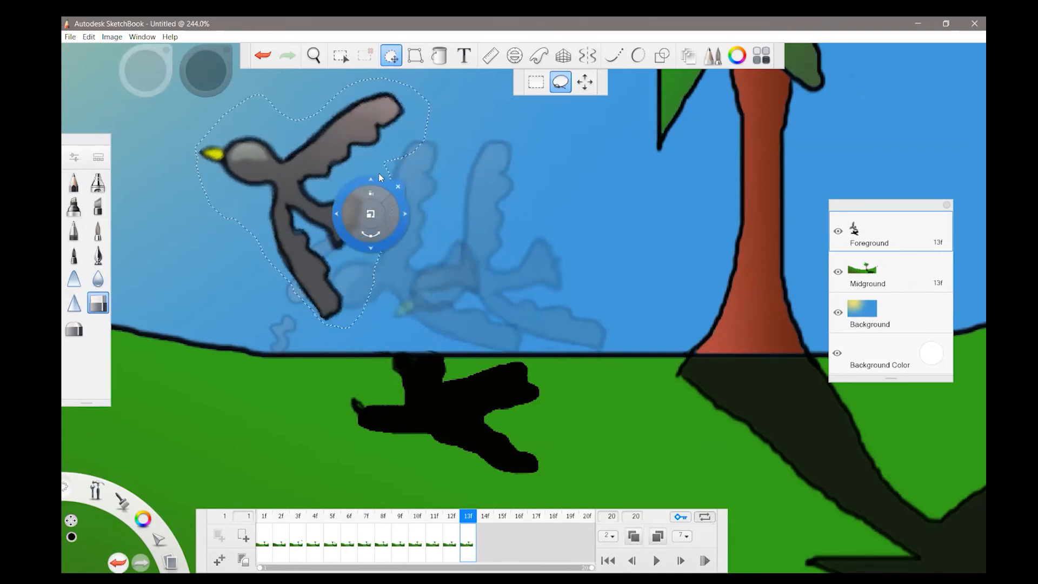
mouse_move(384, 152)
mouse_down()
mouse_move(388, 178)
mouse_move(412, 178)
mouse_up()
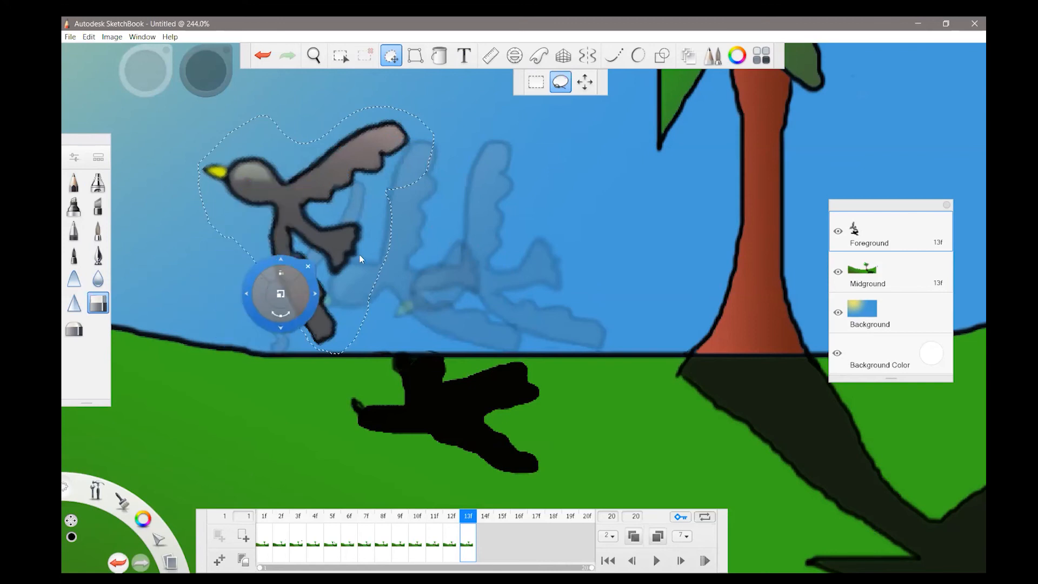
click(406, 208)
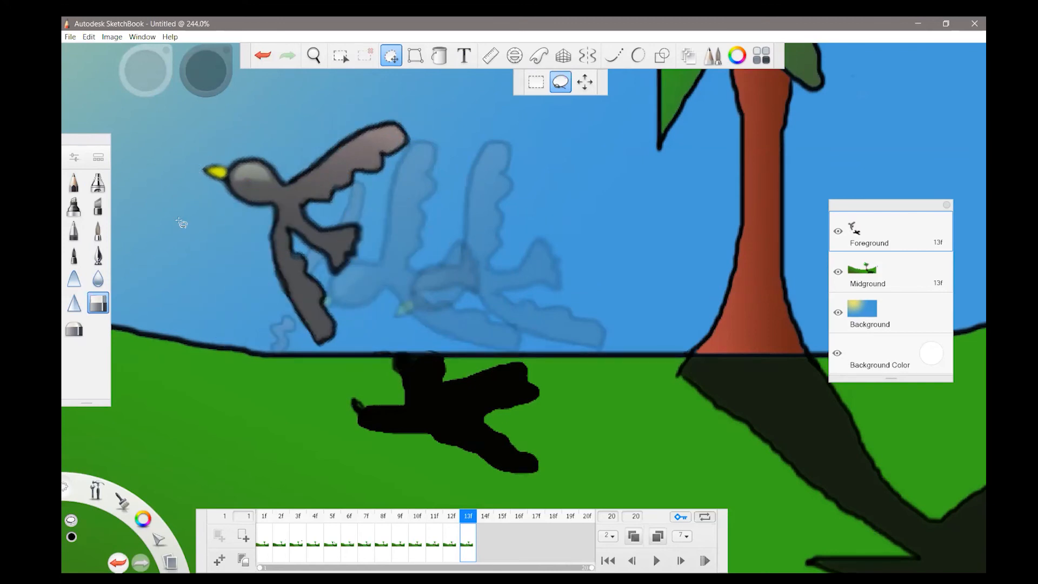
click(99, 311)
mouse_move(267, 219)
mouse_down()
mouse_move(292, 248)
mouse_move(277, 223)
mouse_move(276, 246)
mouse_up()
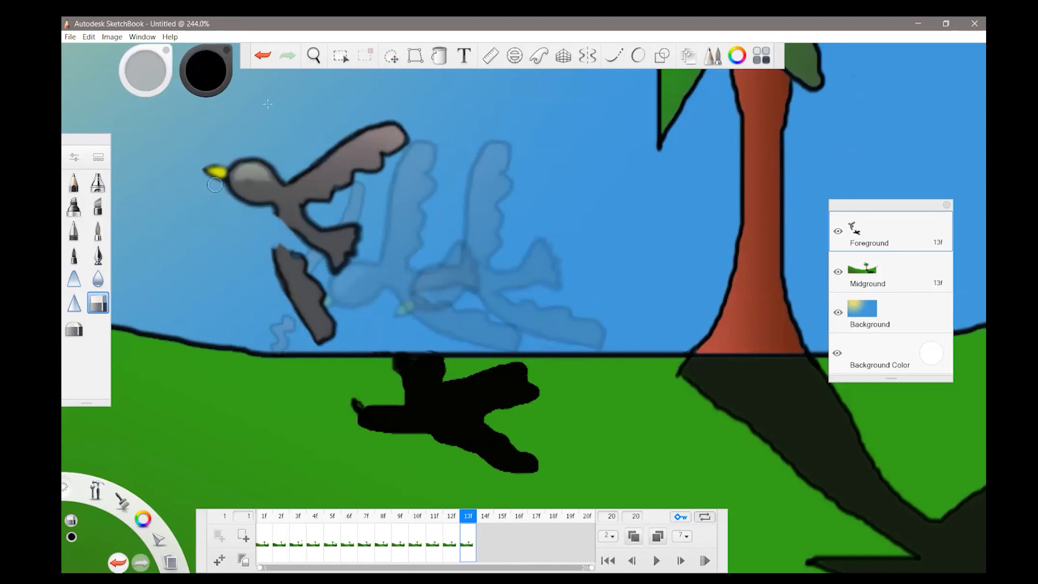
click(262, 56)
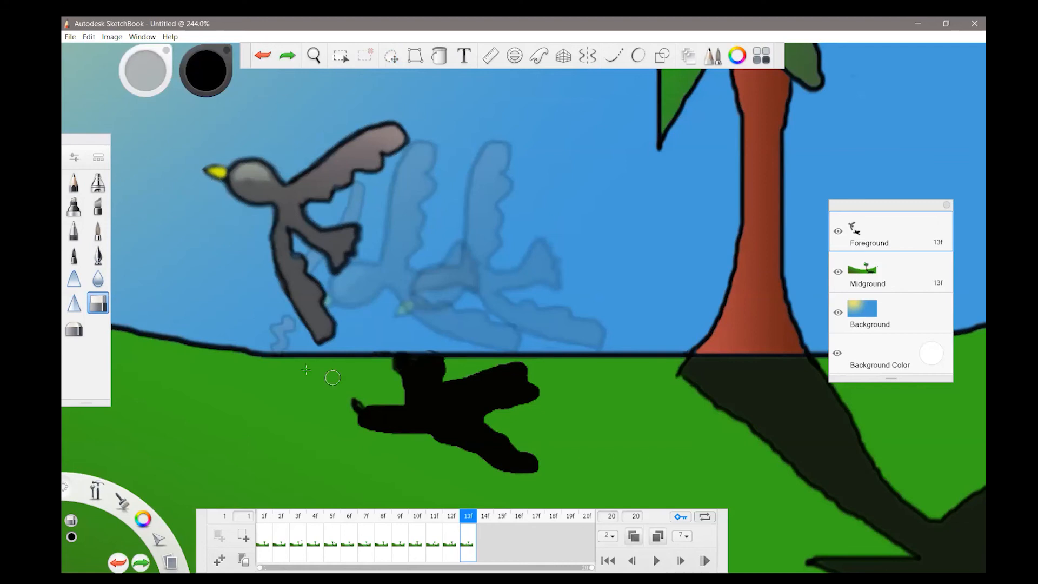
Lasso the bird's shadow on frame 13, shrink it and move it along the ground to beneath the climbing bird
click(394, 58)
mouse_move(456, 366)
mouse_down()
mouse_move(404, 351)
mouse_move(380, 384)
mouse_move(359, 381)
mouse_move(344, 409)
mouse_move(350, 440)
mouse_move(485, 482)
mouse_move(550, 484)
mouse_move(534, 441)
mouse_move(561, 395)
mouse_move(549, 368)
mouse_move(517, 353)
mouse_move(456, 366)
mouse_up()
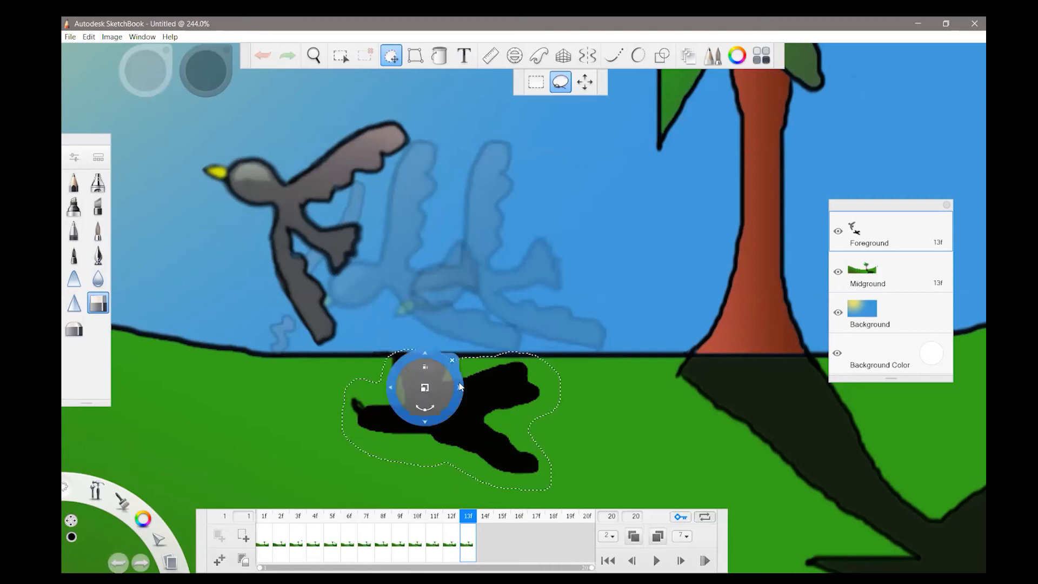
mouse_move(502, 405)
mouse_down()
mouse_move(415, 405)
mouse_move(445, 398)
mouse_move(436, 385)
mouse_up()
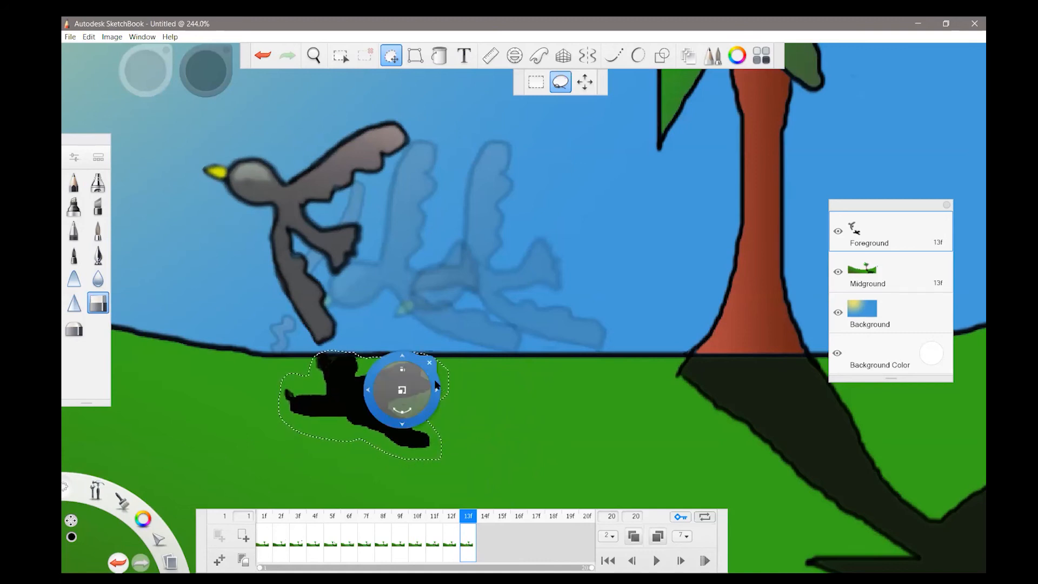
click(430, 363)
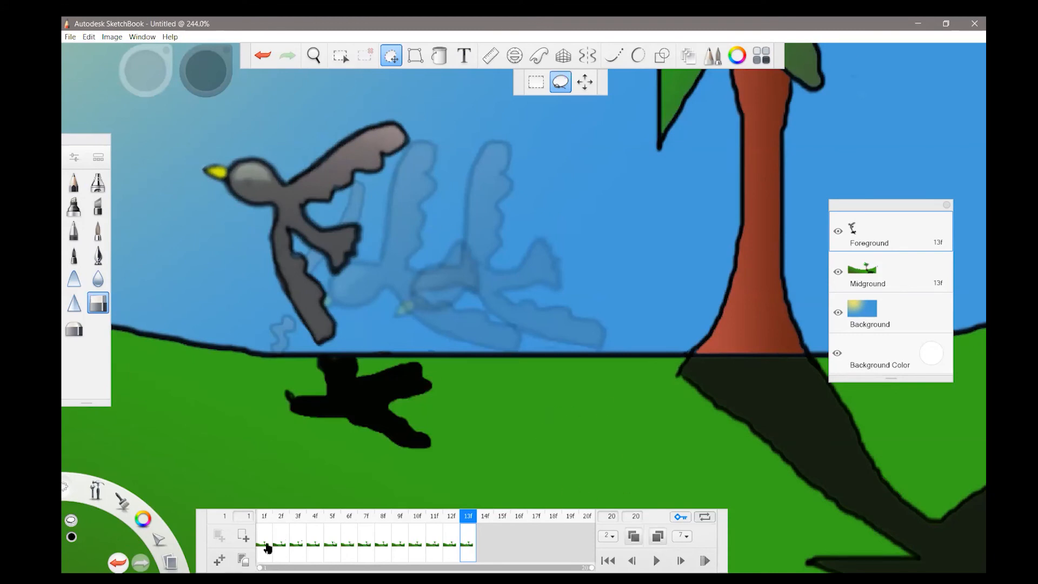
Add frame 14 as a copy of frame 13, then lasso the bird, move it up and forward and rotate it slightly
click(222, 560)
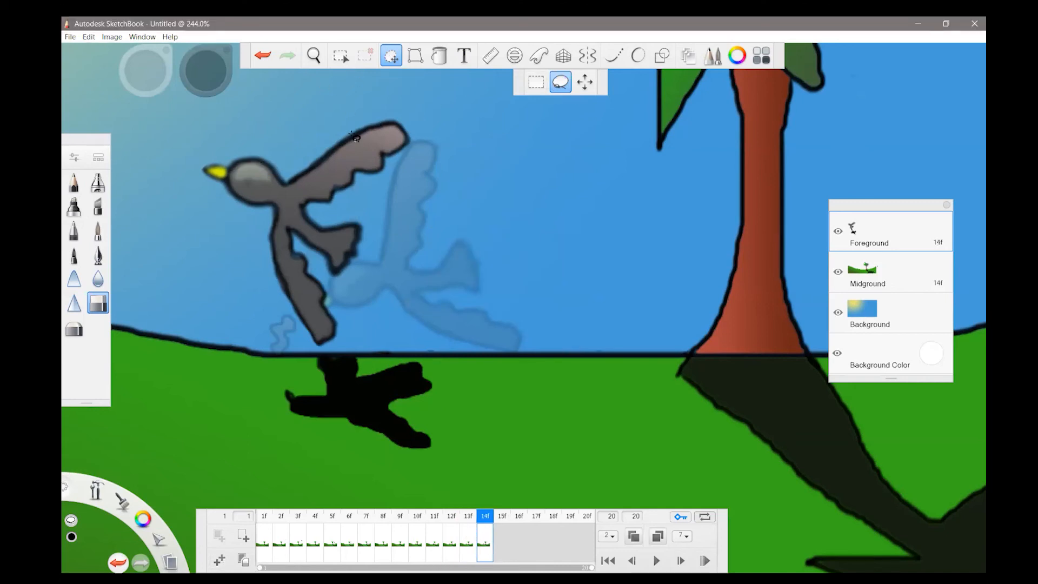
mouse_move(319, 145)
mouse_down()
mouse_move(292, 157)
mouse_move(218, 142)
mouse_move(191, 187)
mouse_move(221, 222)
mouse_move(250, 312)
mouse_move(328, 352)
mouse_move(353, 349)
mouse_move(367, 270)
mouse_move(415, 137)
mouse_move(399, 101)
mouse_move(354, 115)
mouse_move(315, 153)
mouse_up()
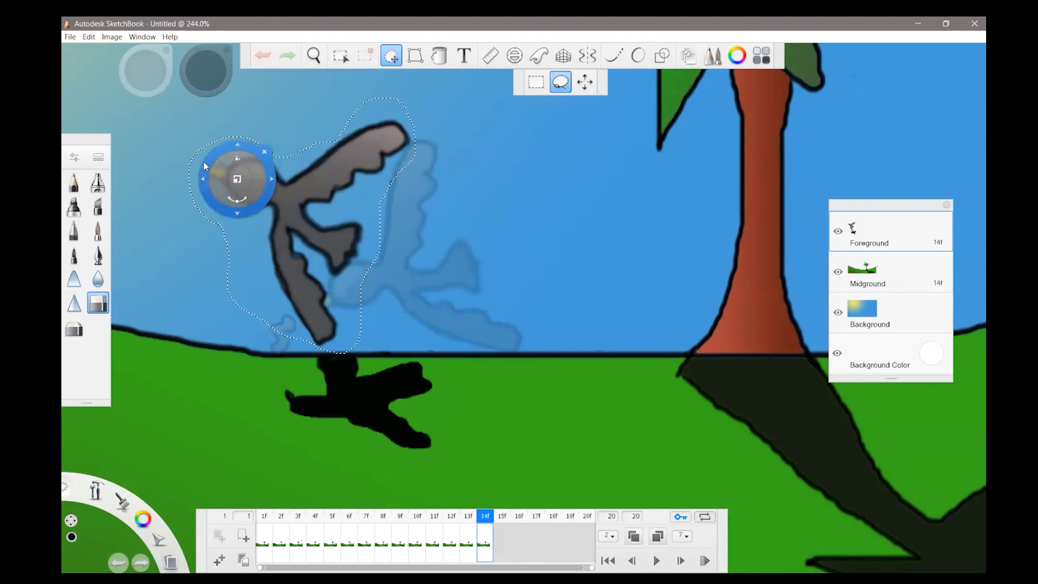
mouse_move(216, 174)
mouse_down()
mouse_move(169, 114)
mouse_move(118, 88)
mouse_up()
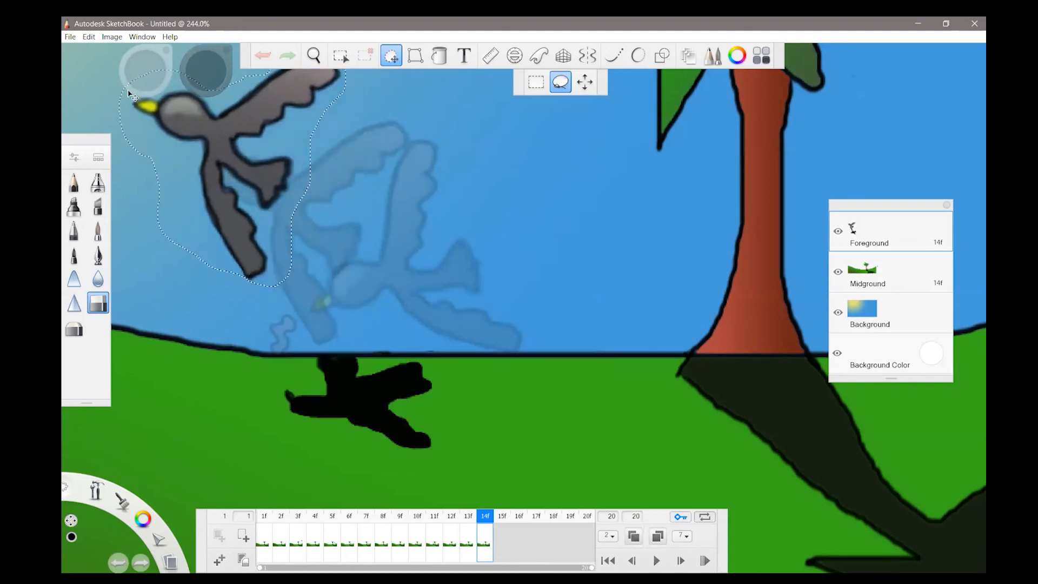
drag(305, 166, 292, 179)
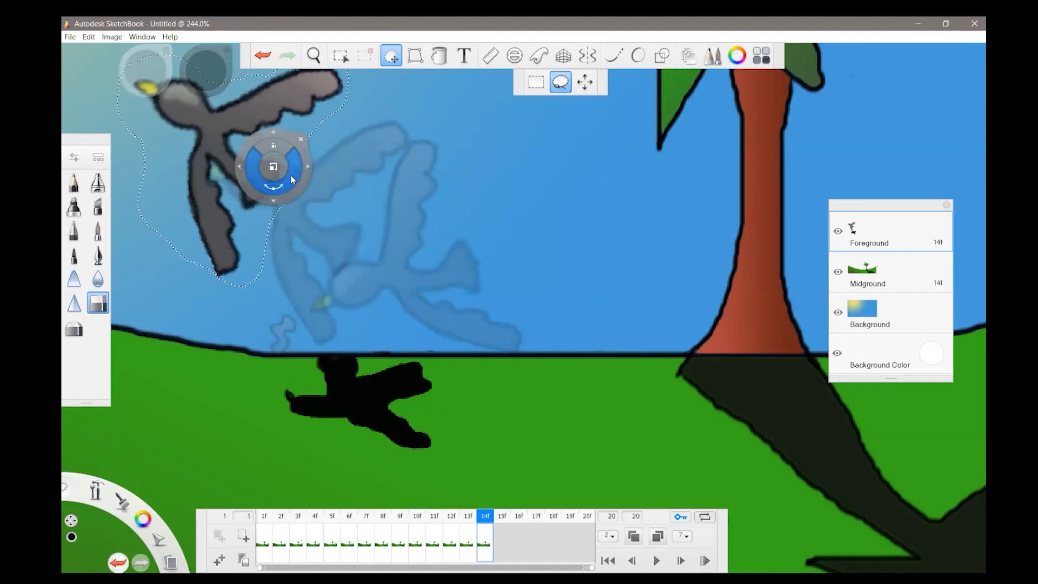
click(302, 140)
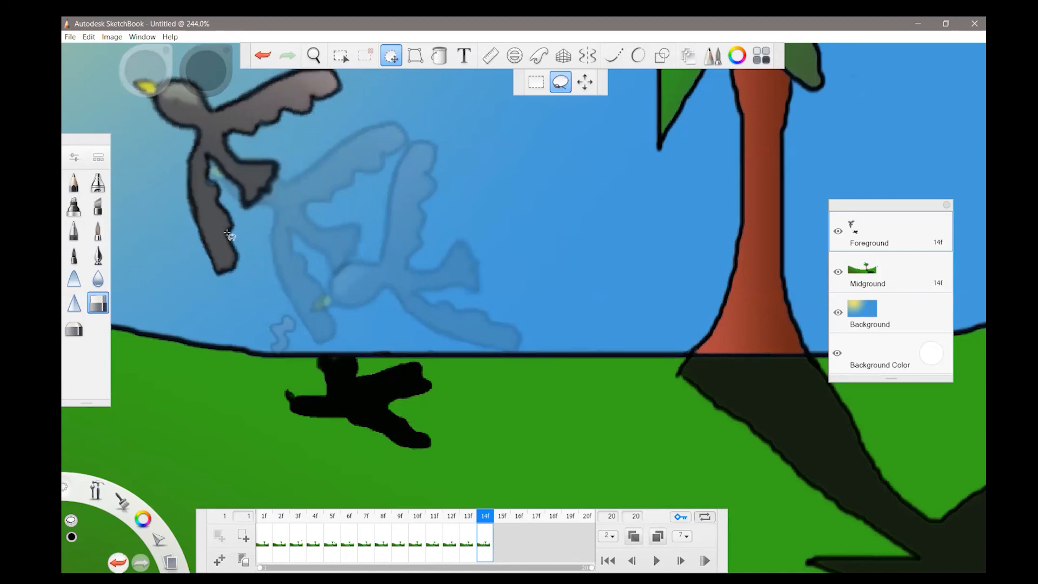
Erase both of the bird's wings on frame 14 with the Hard Eraser, leaving its head, body and tail
click(98, 303)
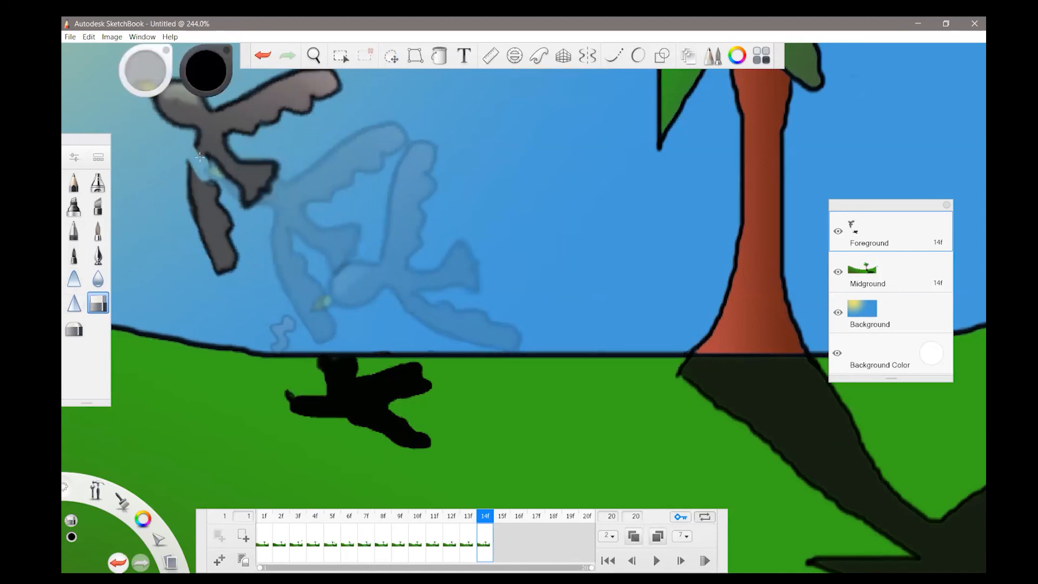
mouse_move(198, 150)
mouse_down()
mouse_move(239, 241)
mouse_move(215, 176)
mouse_move(234, 276)
mouse_move(228, 235)
mouse_move(243, 261)
mouse_move(185, 150)
mouse_move(223, 265)
mouse_move(183, 167)
mouse_move(204, 244)
mouse_move(194, 220)
mouse_up()
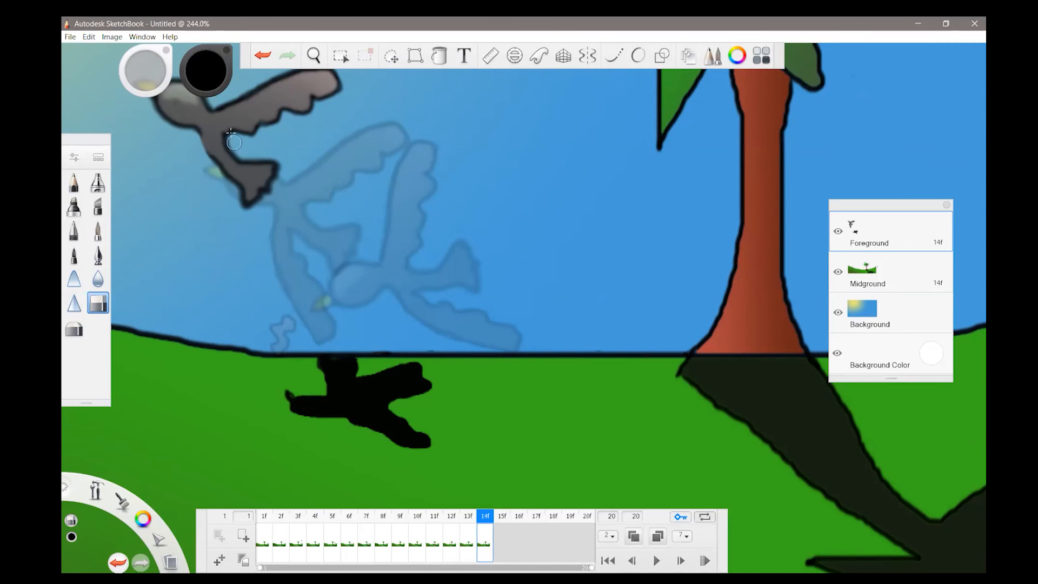
drag(224, 104, 230, 137)
mouse_move(254, 86)
mouse_down()
mouse_move(236, 94)
mouse_move(235, 129)
mouse_move(237, 93)
mouse_up()
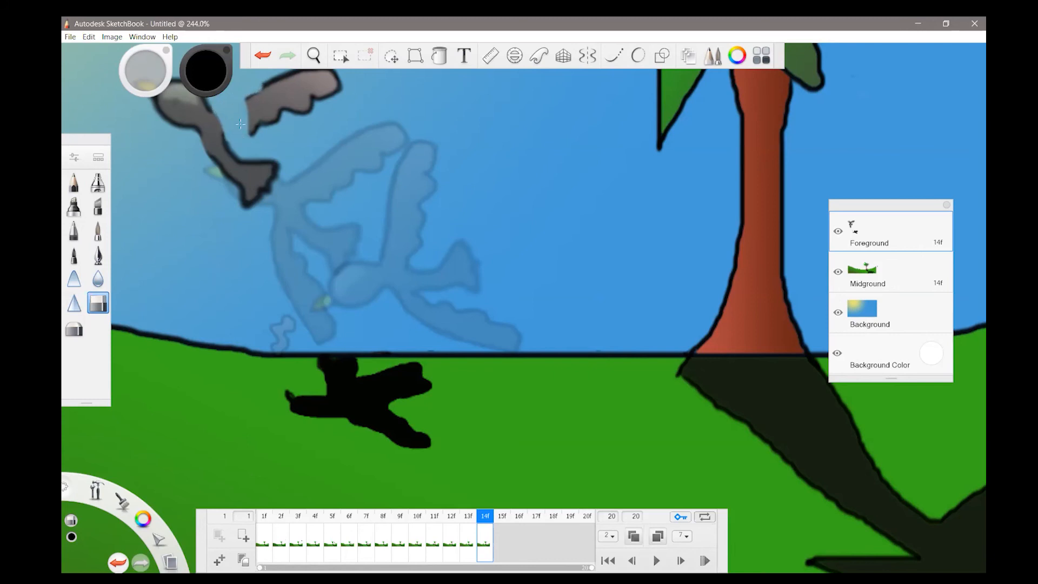
mouse_move(246, 135)
mouse_down()
mouse_move(339, 88)
mouse_move(336, 75)
mouse_move(304, 65)
mouse_move(270, 84)
mouse_move(321, 69)
mouse_move(266, 98)
mouse_move(328, 85)
mouse_move(297, 106)
mouse_move(326, 96)
mouse_move(317, 110)
mouse_move(324, 70)
mouse_move(310, 93)
mouse_move(337, 77)
mouse_move(254, 87)
mouse_up()
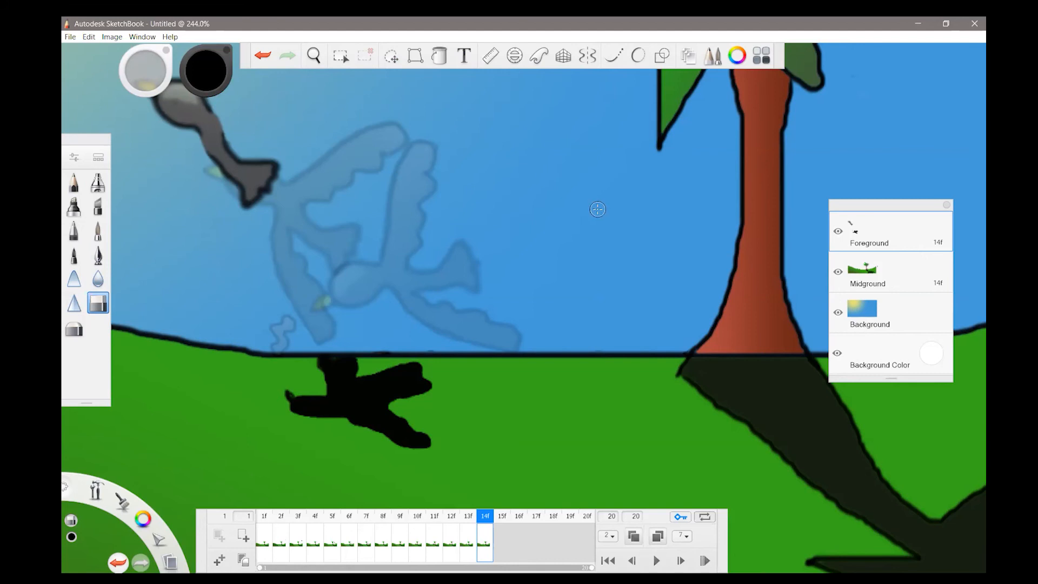
Draw new black outlines with the Pencil for two scalloped wings spread on either side of the bird's body
click(75, 183)
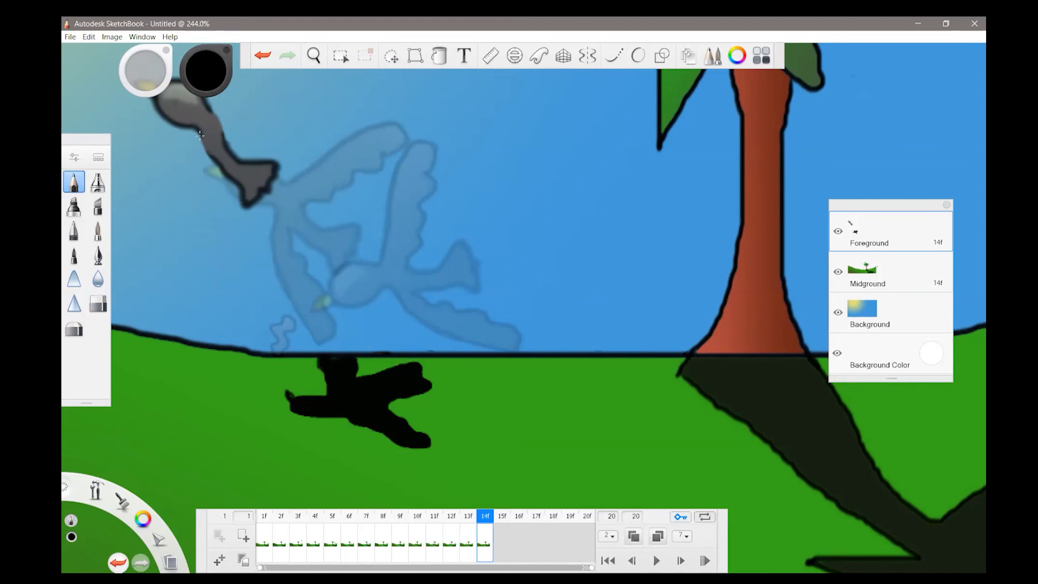
mouse_move(180, 142)
mouse_down()
mouse_move(129, 178)
mouse_move(119, 208)
mouse_move(131, 233)
mouse_move(156, 182)
mouse_move(205, 160)
mouse_up()
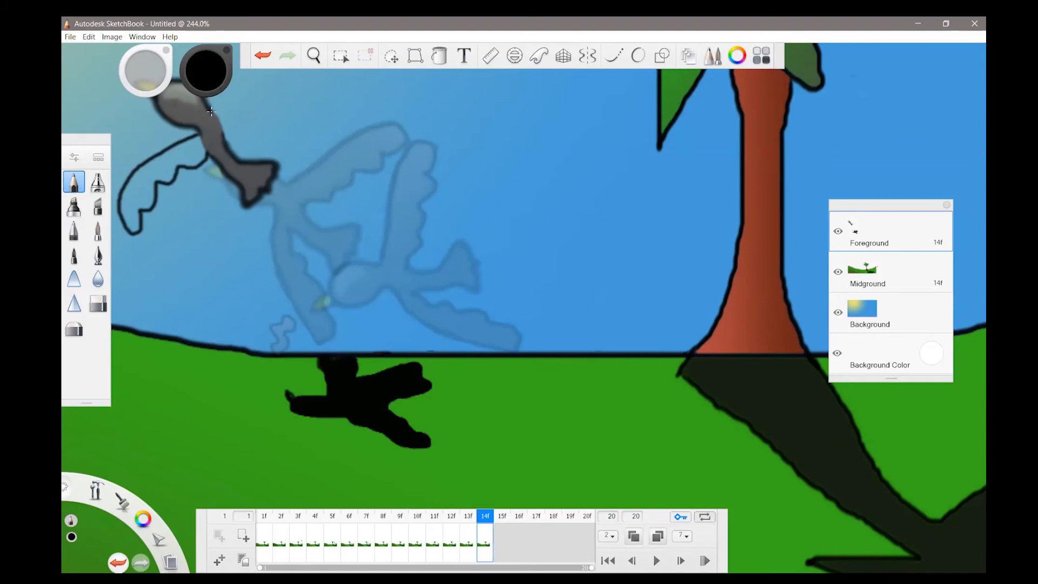
drag(224, 97, 298, 80)
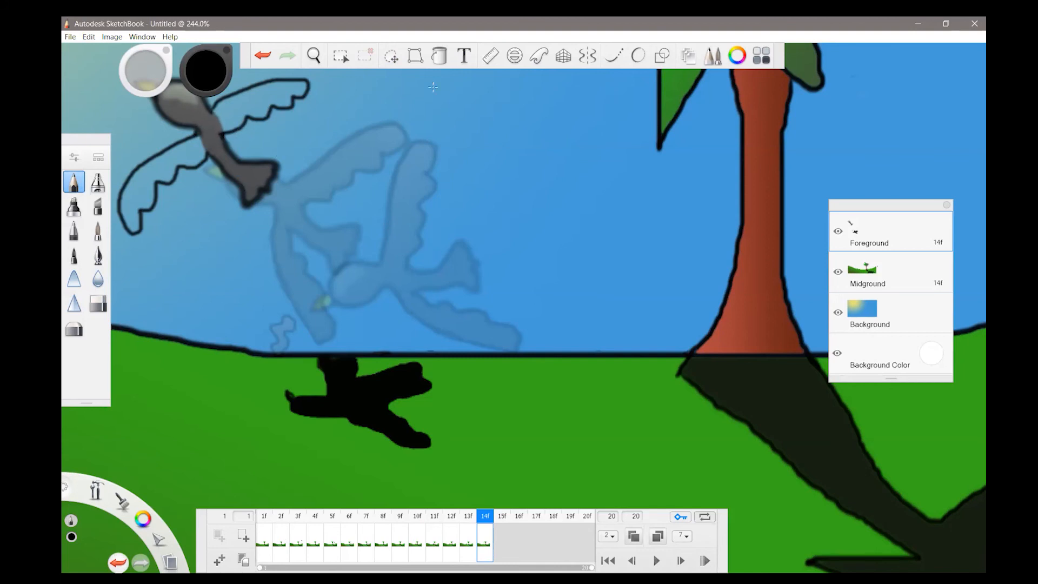
Fill the bird's upper wing with a linear gradient, recolour one end brownish grey and stretch the gradient across the wing
click(440, 57)
click(271, 103)
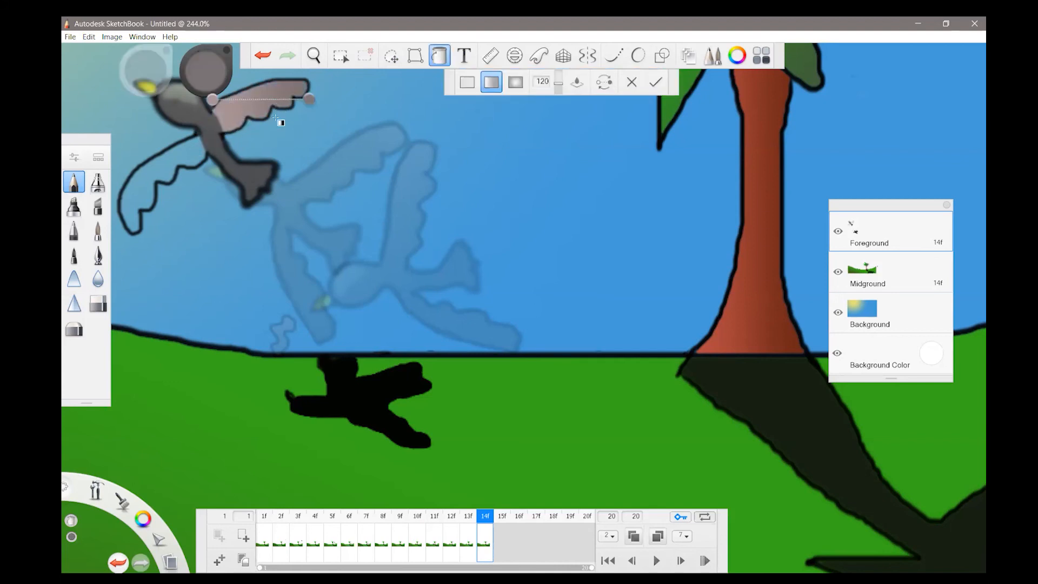
drag(310, 99, 218, 98)
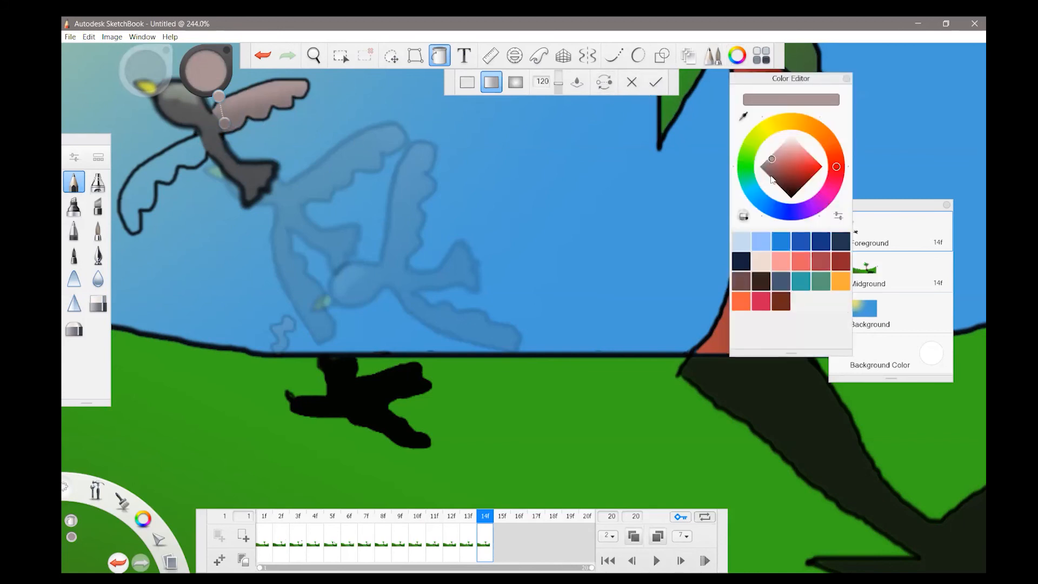
click(773, 180)
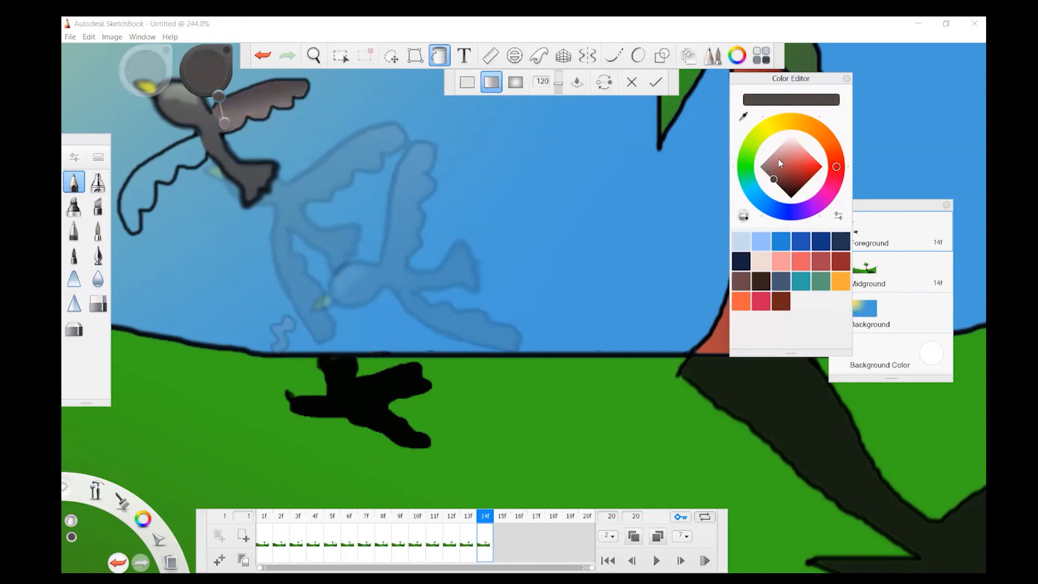
drag(774, 180, 764, 168)
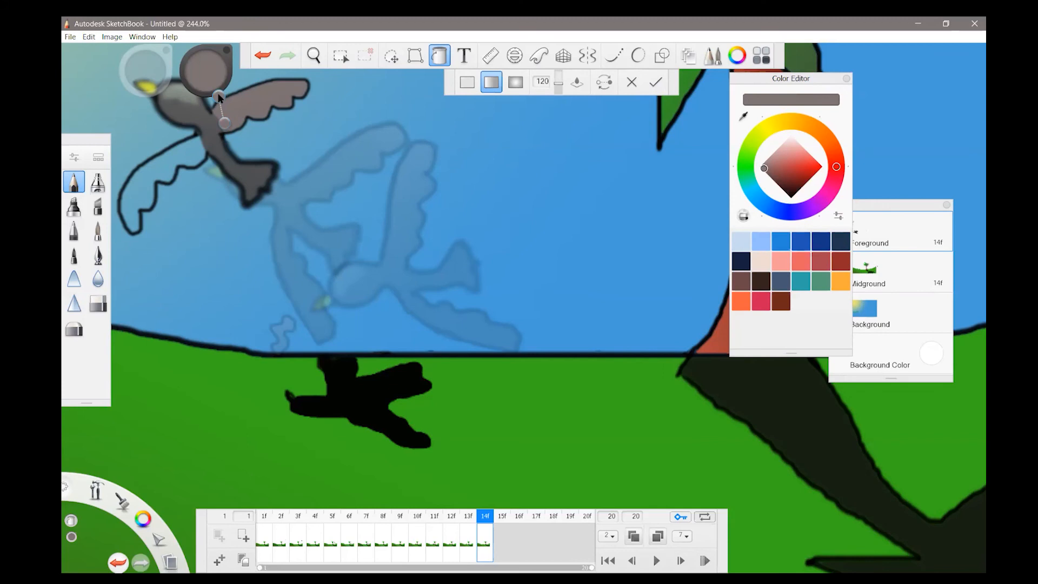
drag(219, 97, 280, 151)
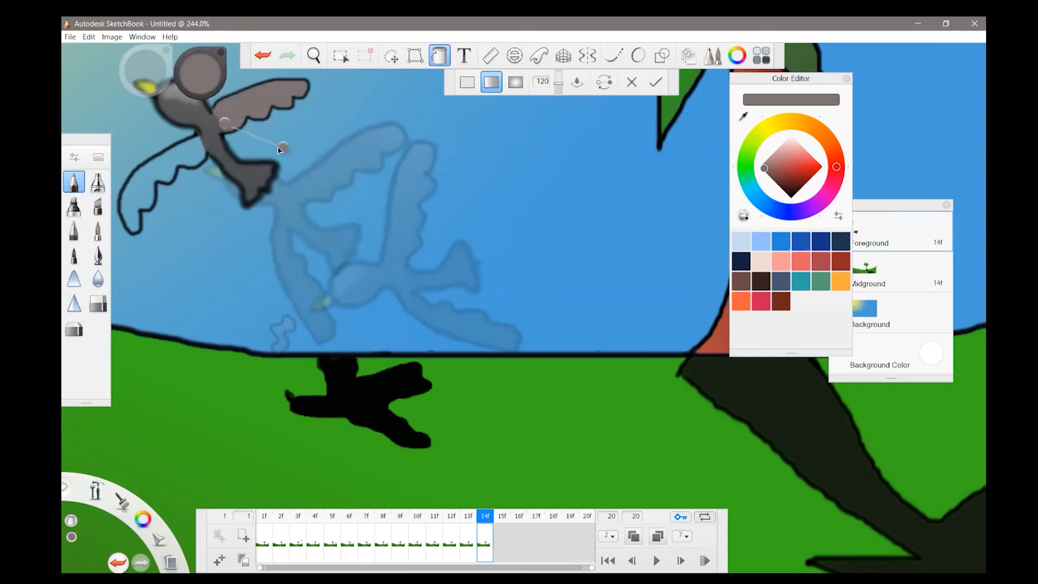
drag(225, 124, 190, 118)
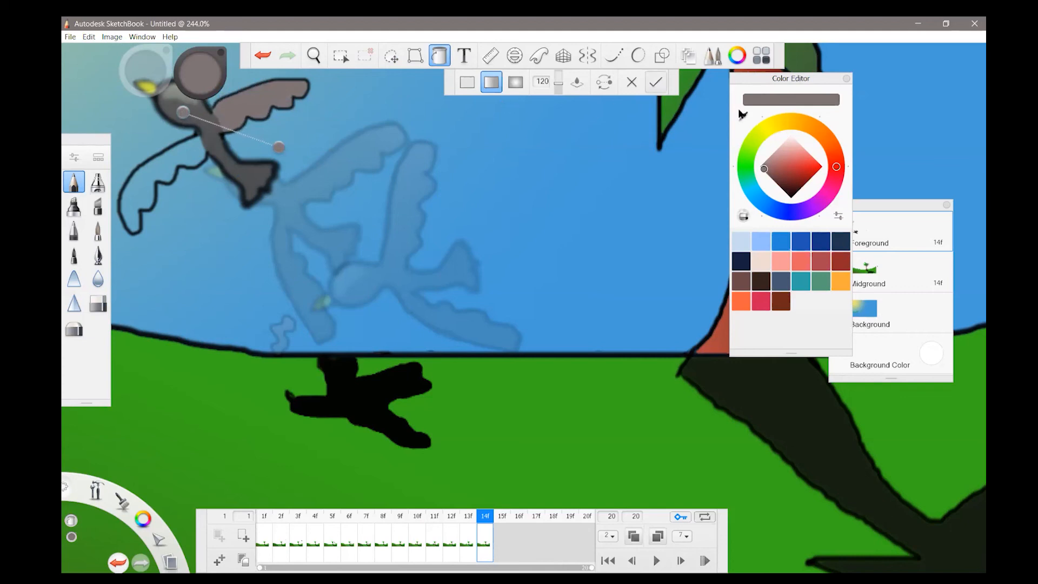
Sample the tail's dark grey for one end of the upper wing's gradient and realign it diagonally from the head towards the tail
click(743, 118)
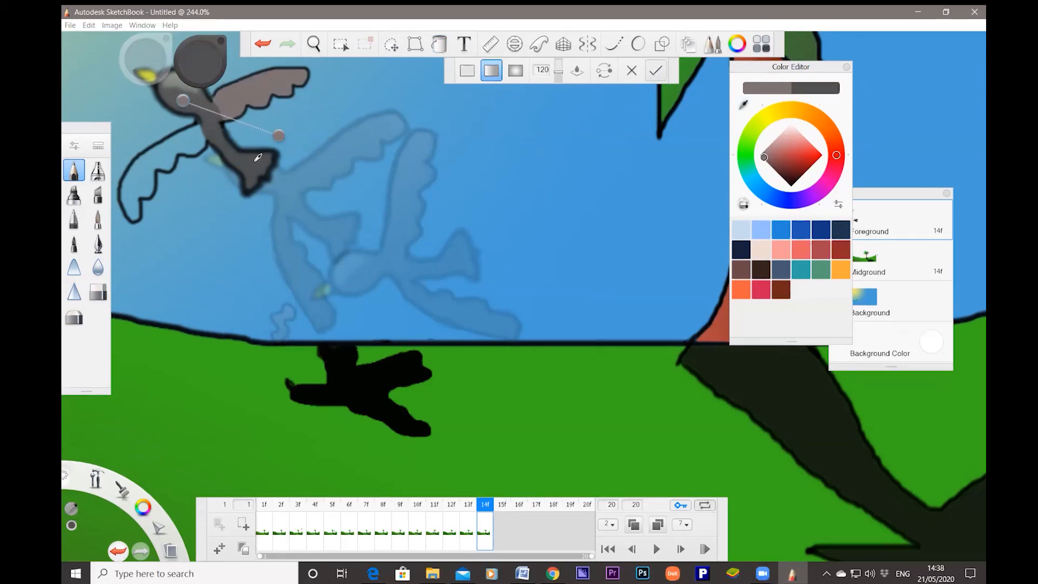
click(256, 159)
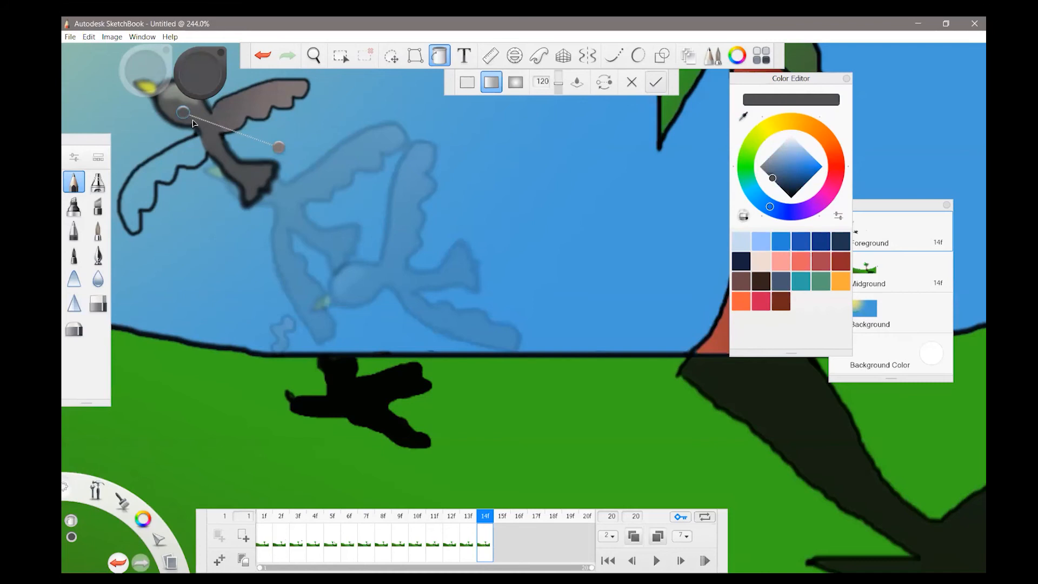
drag(241, 114, 315, 199)
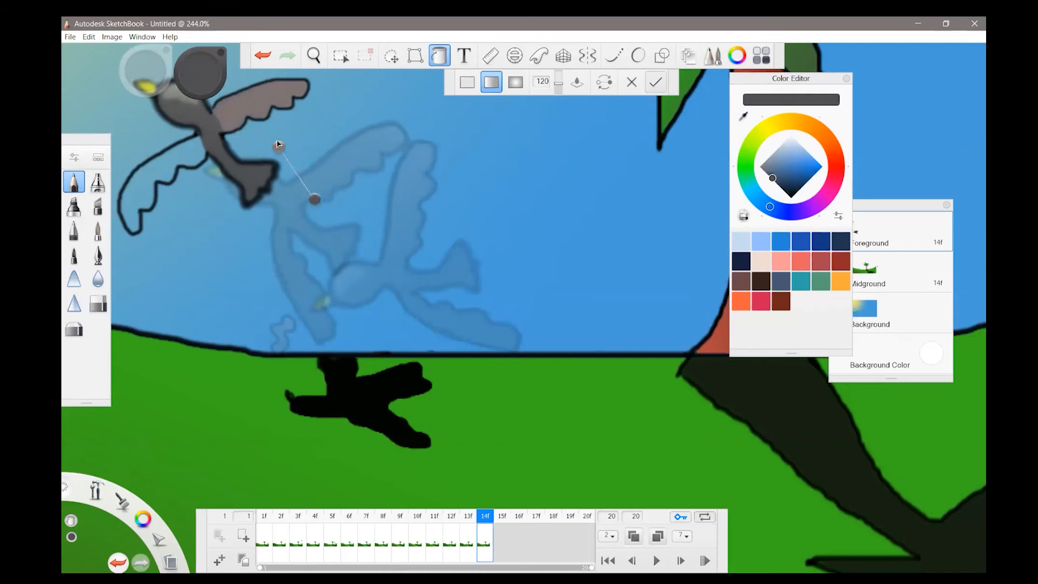
drag(242, 113, 165, 55)
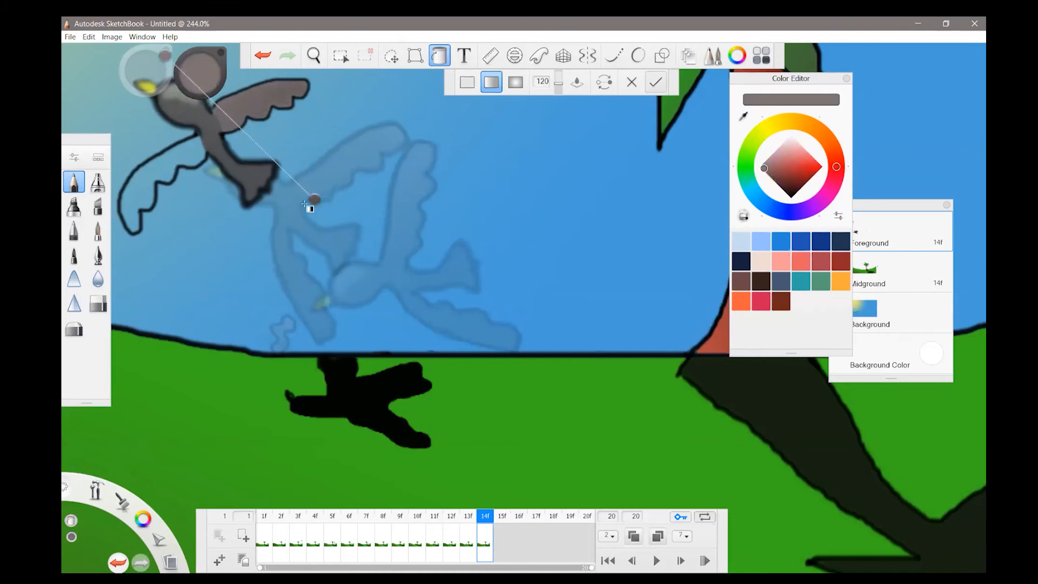
drag(312, 201, 238, 137)
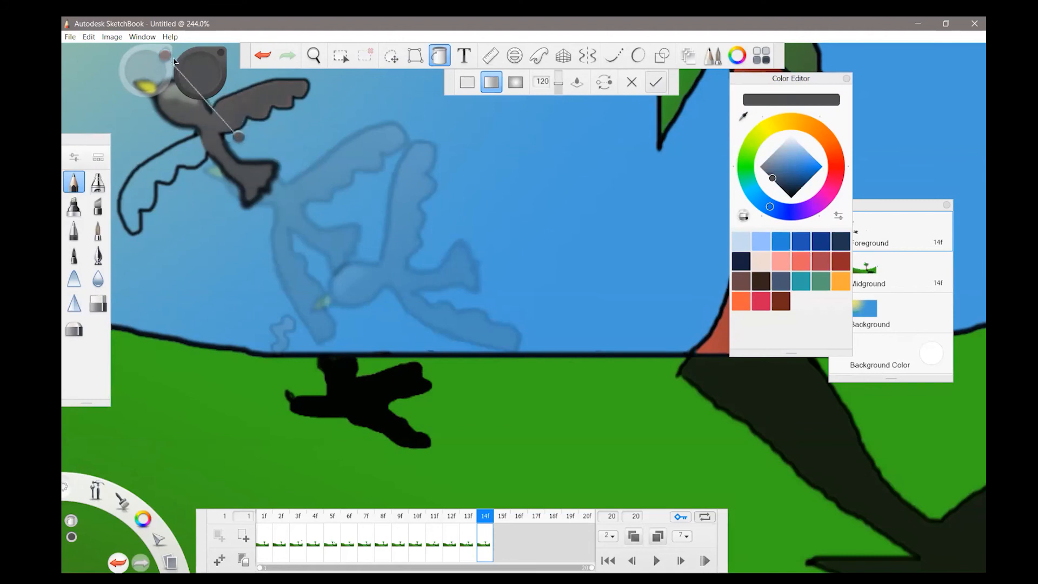
drag(166, 65, 185, 102)
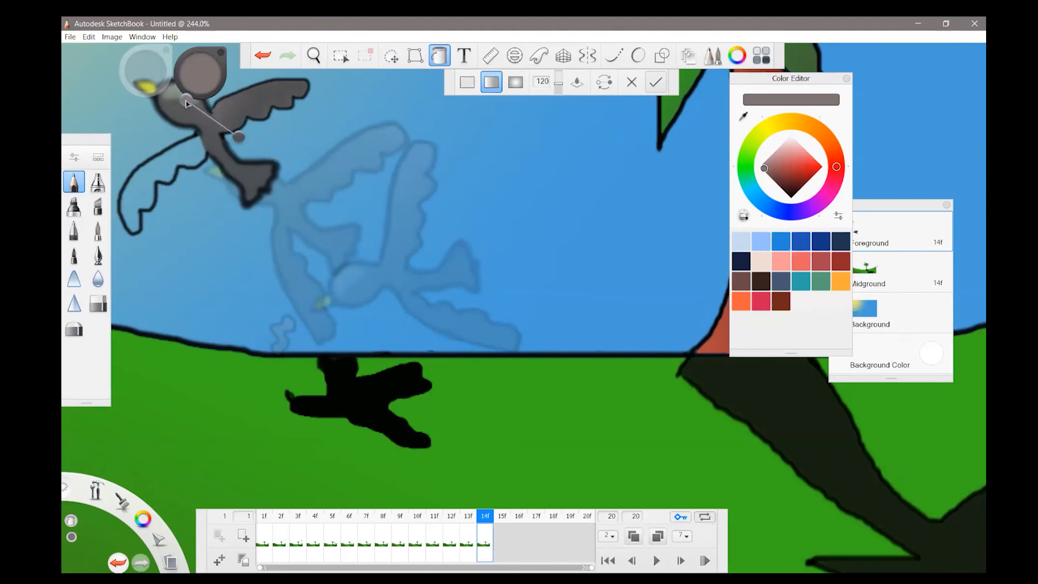
Fill the bird's lower wing with the same grey gradient and angle it diagonally across the wing
click(187, 156)
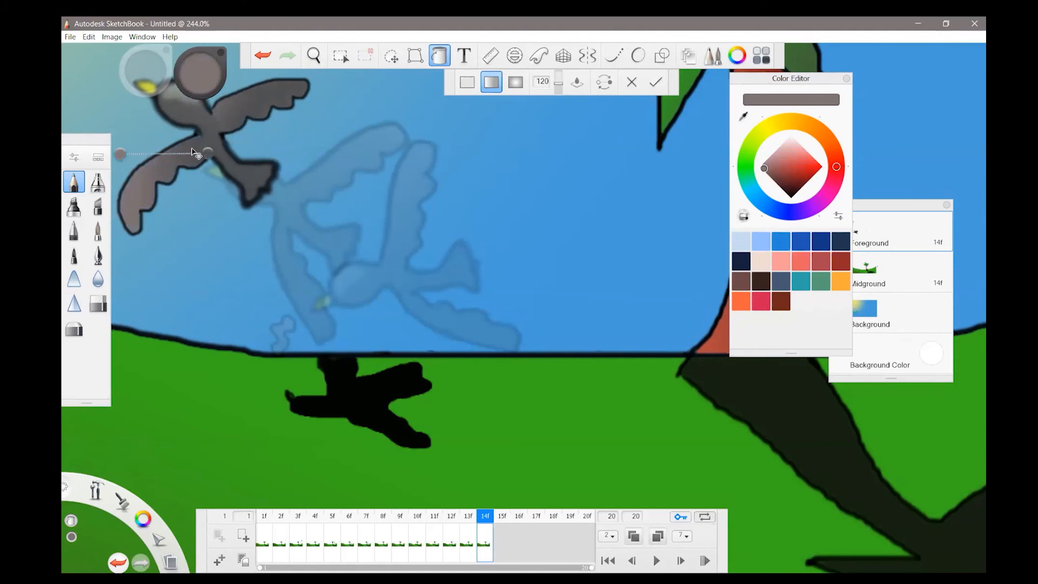
drag(120, 154, 128, 103)
mouse_move(208, 153)
mouse_down()
mouse_move(180, 195)
mouse_move(168, 194)
mouse_move(177, 198)
mouse_up()
drag(128, 103, 135, 119)
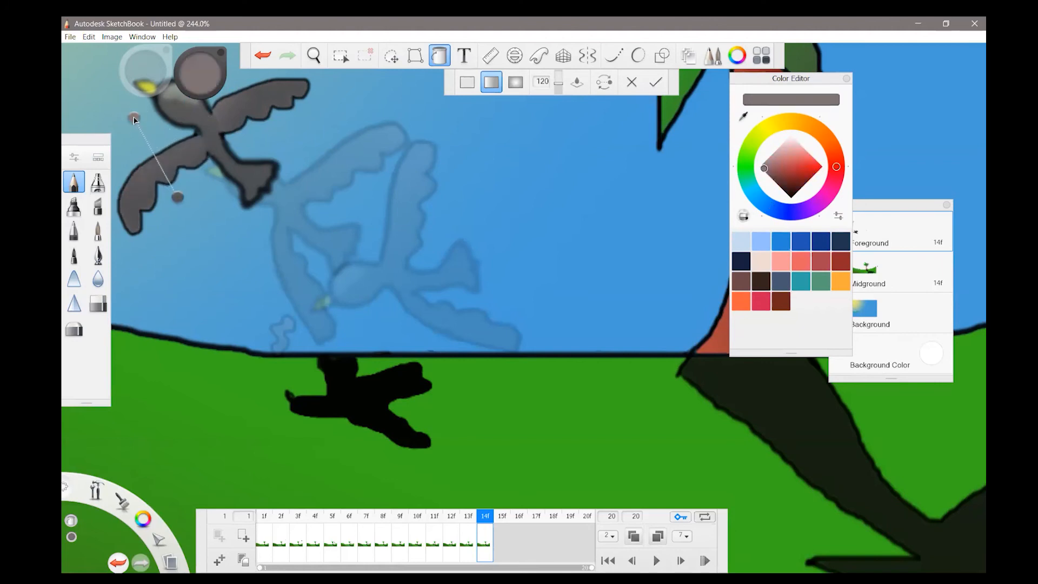
Fill the bird's body with the grey gradient and align it from the beak to the base of the tail
click(212, 134)
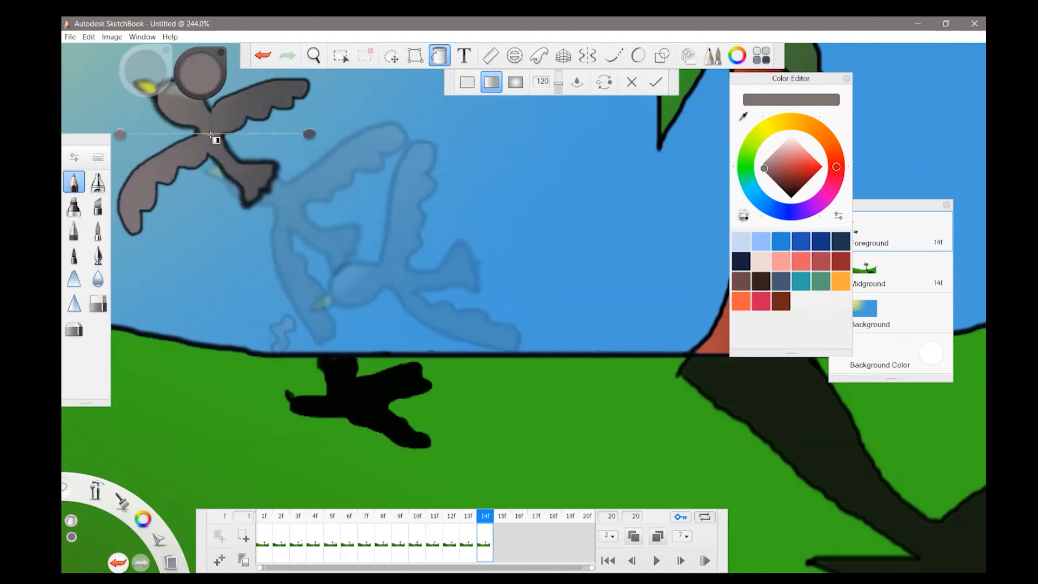
drag(310, 134, 238, 174)
drag(120, 134, 131, 59)
drag(238, 173, 218, 157)
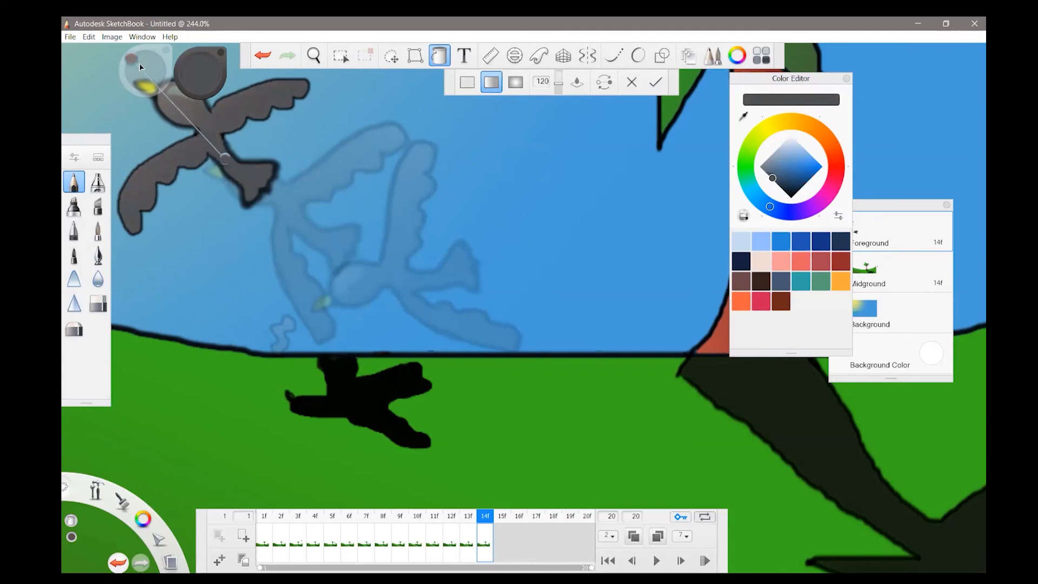
drag(140, 67, 146, 78)
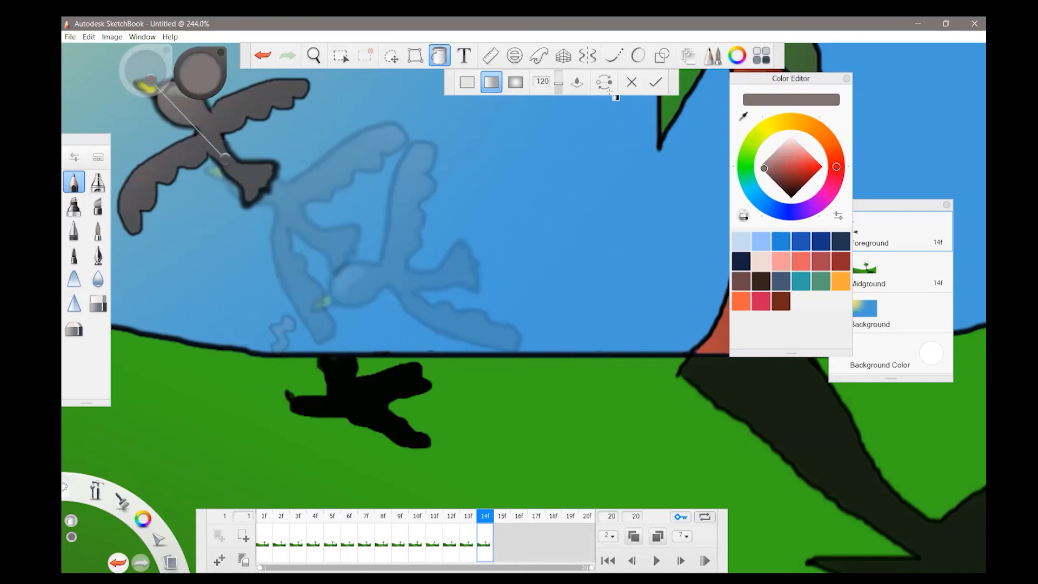
Lasso the bird's shadow on frame 14, move it along the ground to beneath the bird, and shrink and rotate it
click(390, 56)
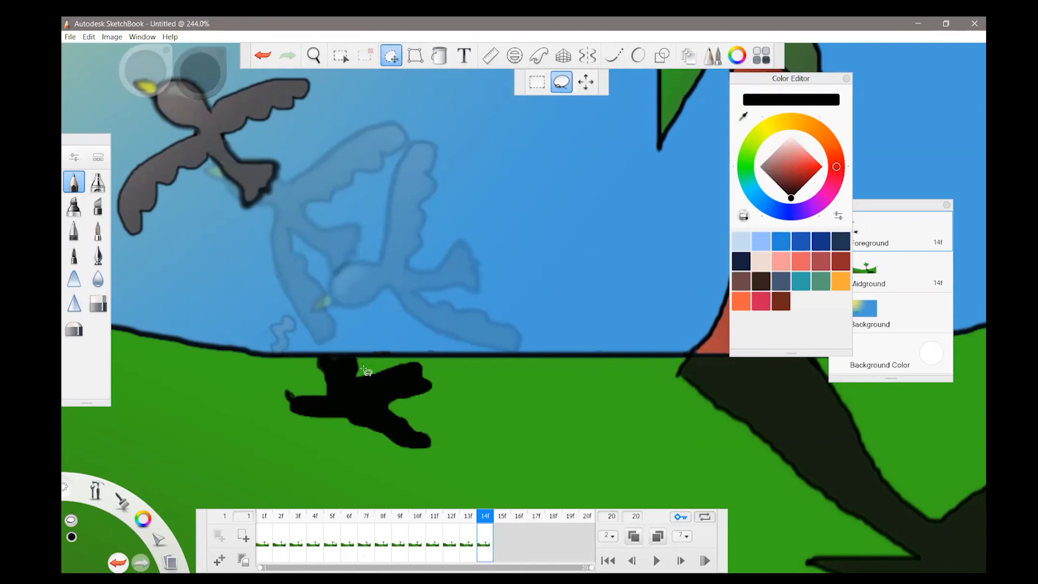
mouse_move(362, 366)
mouse_down()
mouse_move(321, 353)
mouse_move(305, 385)
mouse_move(267, 387)
mouse_move(286, 431)
mouse_move(407, 462)
mouse_move(445, 459)
mouse_move(435, 412)
mouse_move(446, 377)
mouse_move(430, 358)
mouse_move(372, 360)
mouse_move(371, 400)
mouse_move(308, 397)
mouse_move(296, 419)
mouse_move(303, 436)
mouse_move(311, 430)
mouse_move(306, 443)
mouse_move(240, 404)
mouse_move(271, 416)
mouse_move(258, 406)
mouse_move(268, 410)
mouse_move(278, 391)
mouse_move(313, 410)
mouse_move(302, 417)
mouse_move(286, 386)
mouse_up()
mouse_move(286, 388)
mouse_down()
mouse_move(292, 406)
mouse_move(302, 398)
mouse_move(260, 390)
mouse_move(292, 397)
mouse_up()
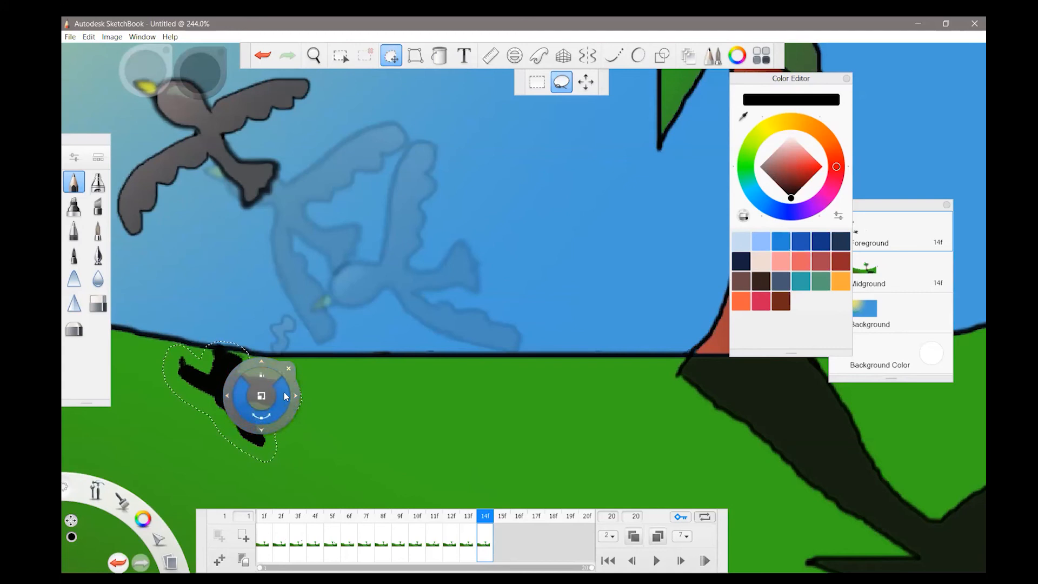
drag(285, 397, 579, 290)
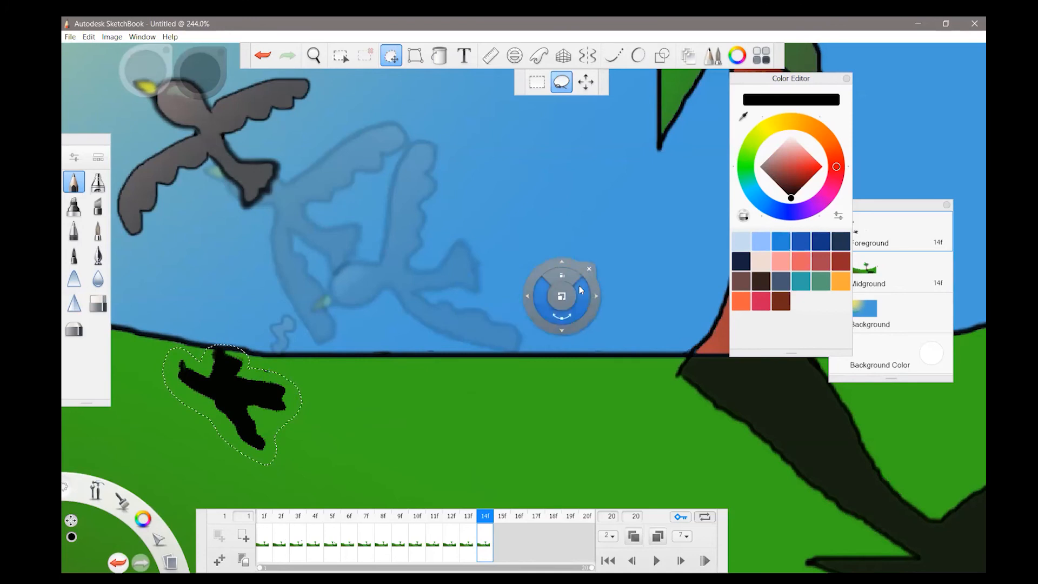
click(590, 269)
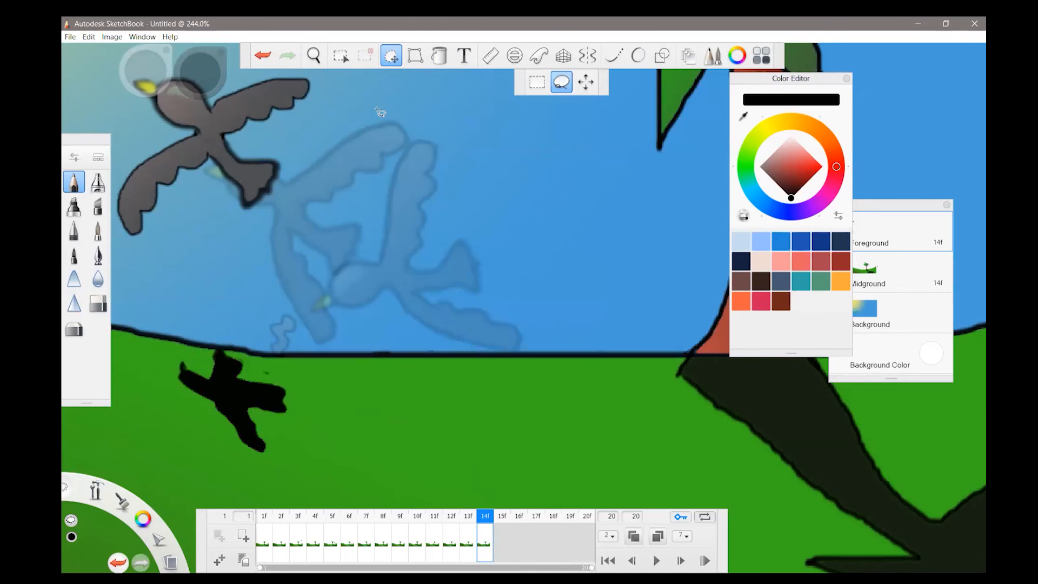
Try to lasso the bird on frame 14 and move it higher into the sky towards the sun
click(317, 59)
drag(533, 243, 565, 373)
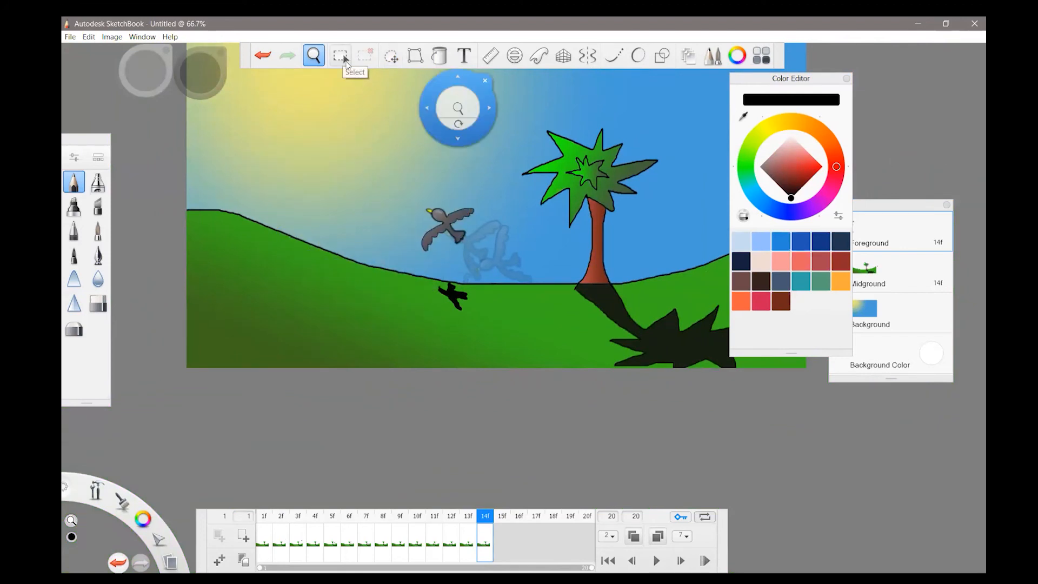
click(392, 55)
mouse_move(420, 208)
mouse_down()
mouse_move(418, 252)
mouse_move(442, 265)
mouse_move(476, 246)
mouse_move(484, 198)
mouse_move(446, 199)
mouse_up()
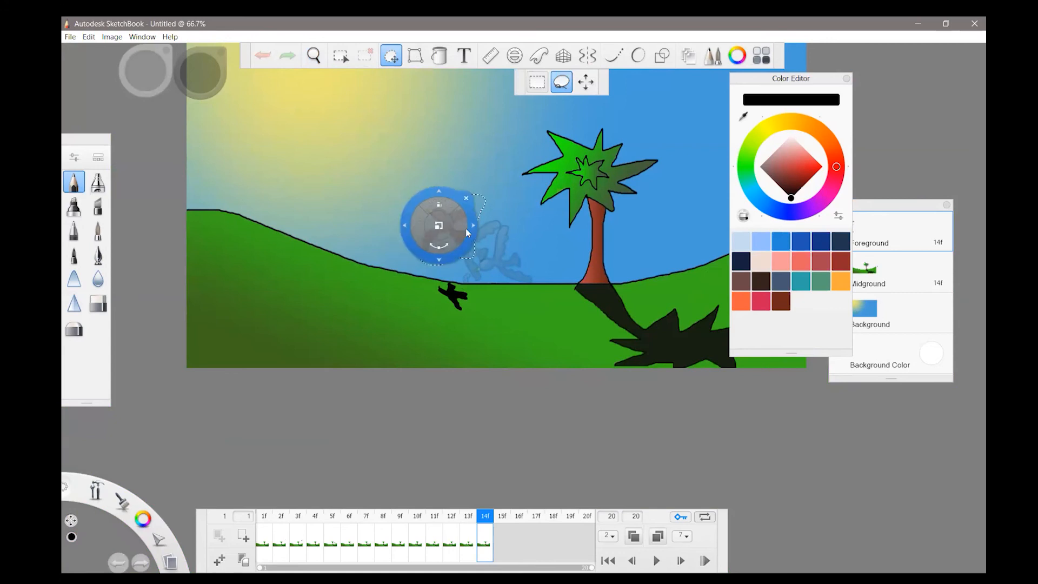
mouse_move(466, 246)
mouse_down()
mouse_move(421, 231)
mouse_move(415, 212)
mouse_up()
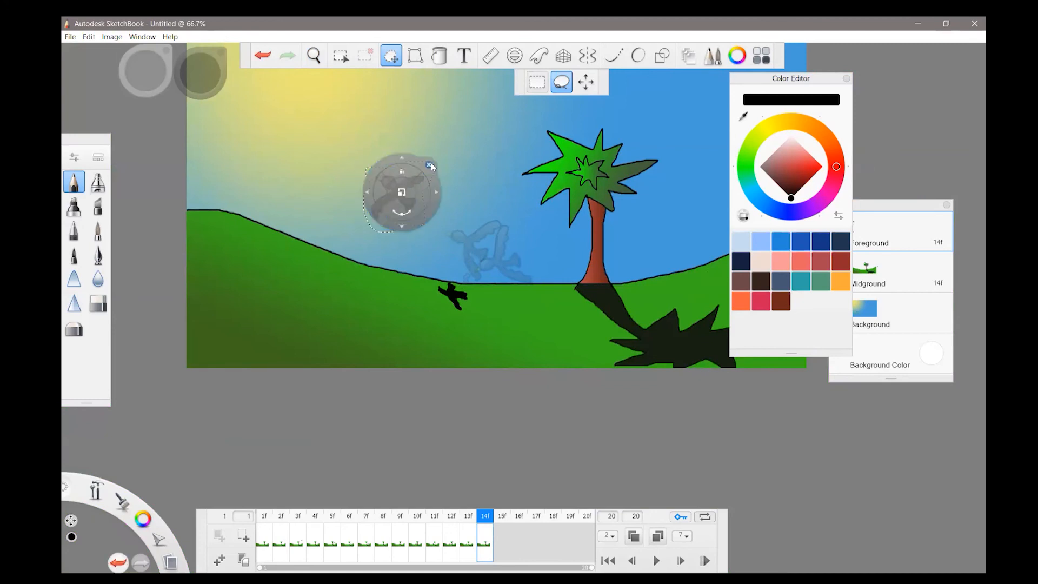
click(428, 164)
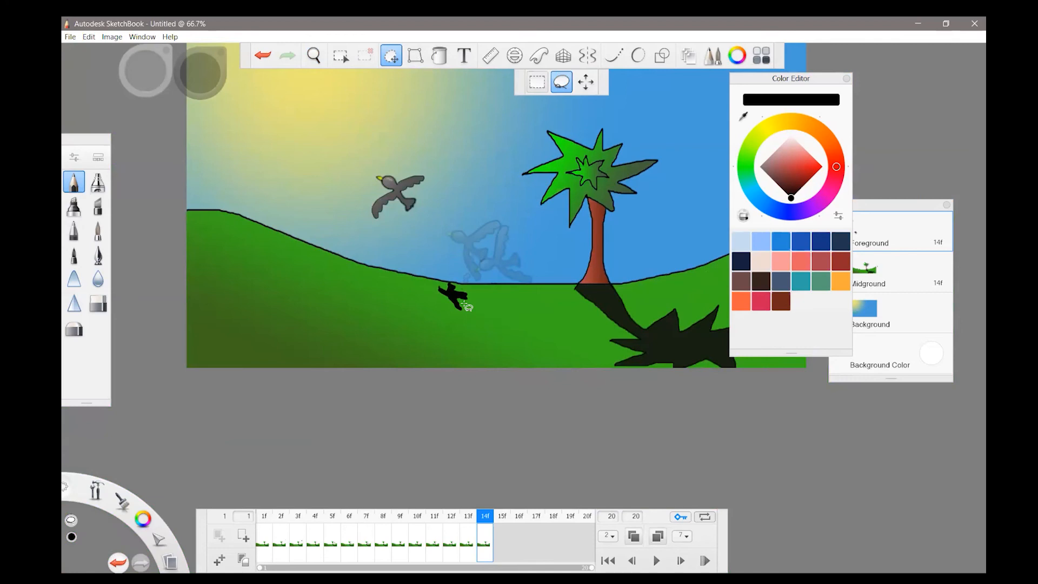
Try to lasso the bird's shadow on frame 14, shift it along the ground and delete it
mouse_move(447, 283)
mouse_down()
mouse_move(435, 297)
mouse_move(461, 326)
mouse_move(477, 296)
mouse_move(454, 283)
mouse_up()
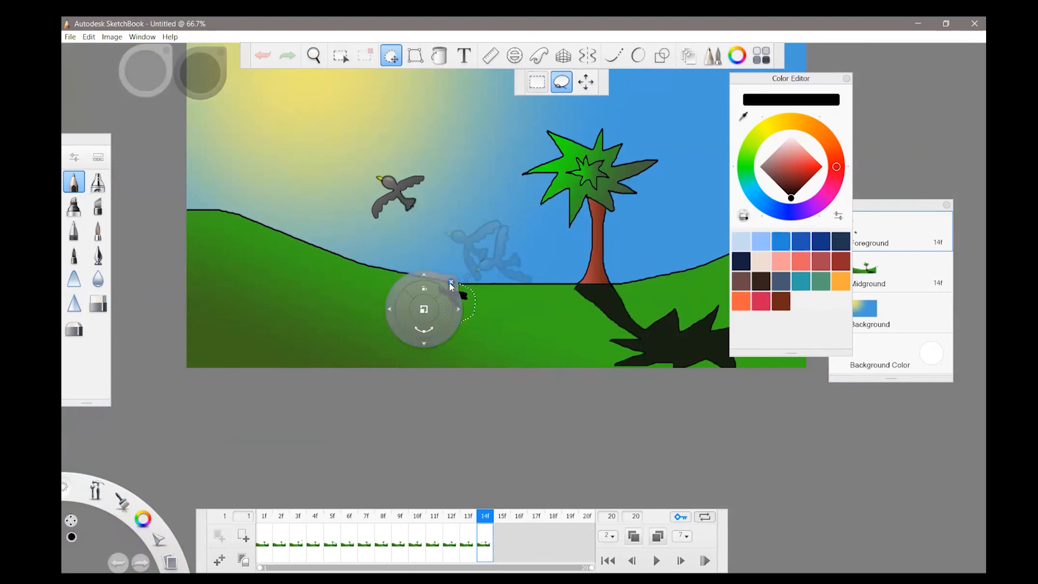
mouse_move(459, 299)
mouse_down()
mouse_move(427, 286)
mouse_move(417, 302)
mouse_move(414, 293)
mouse_up()
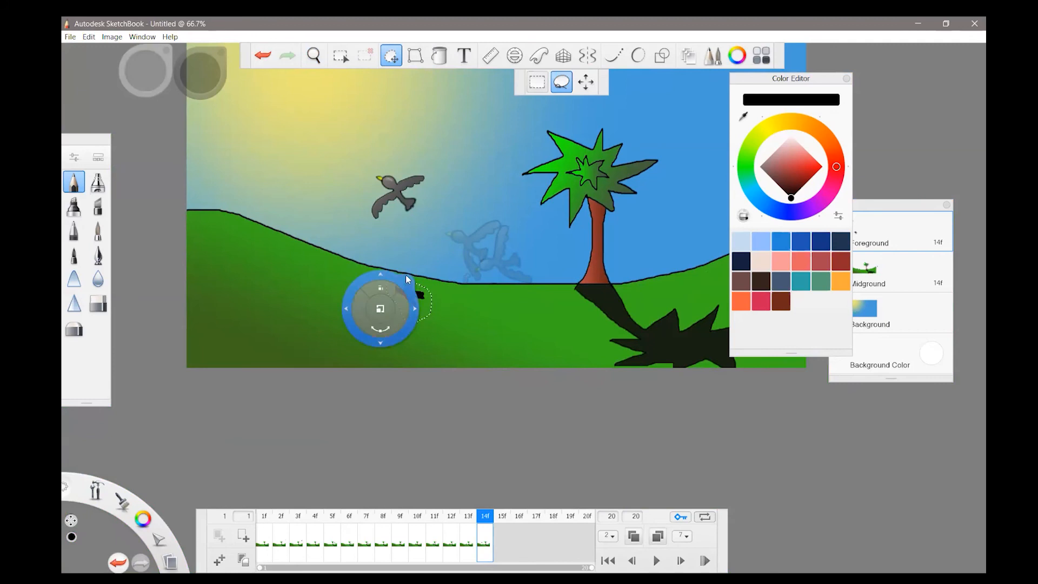
click(406, 275)
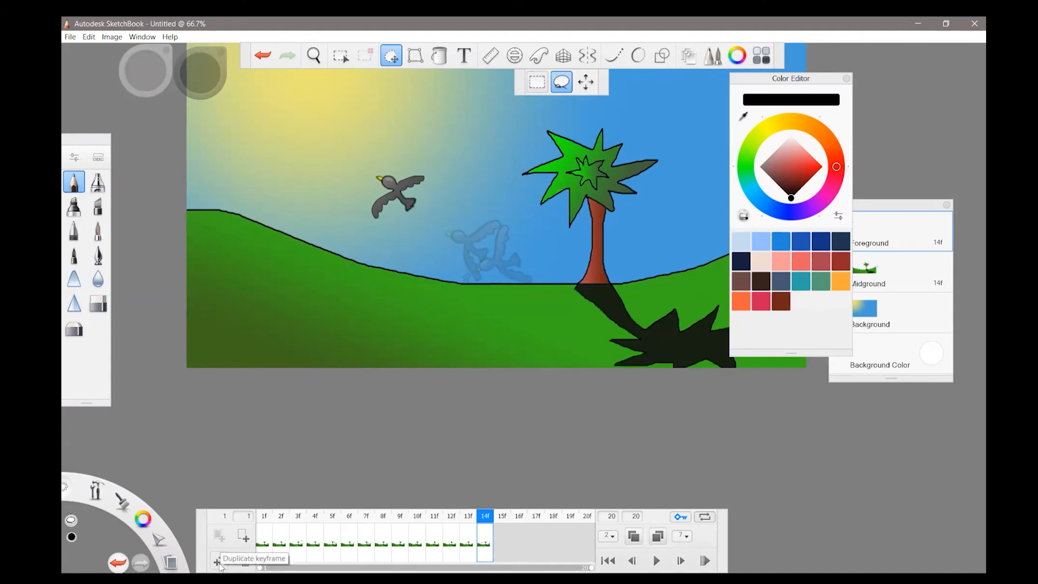
Compare frames 13 and 14, and undo the bird's move and the shadow's removal on frame 14
click(467, 546)
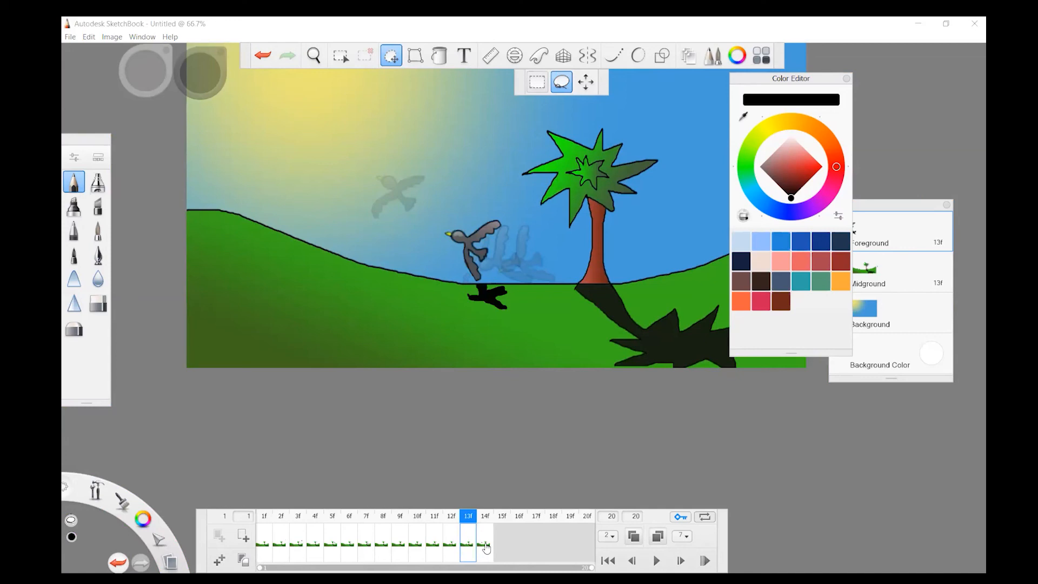
click(486, 547)
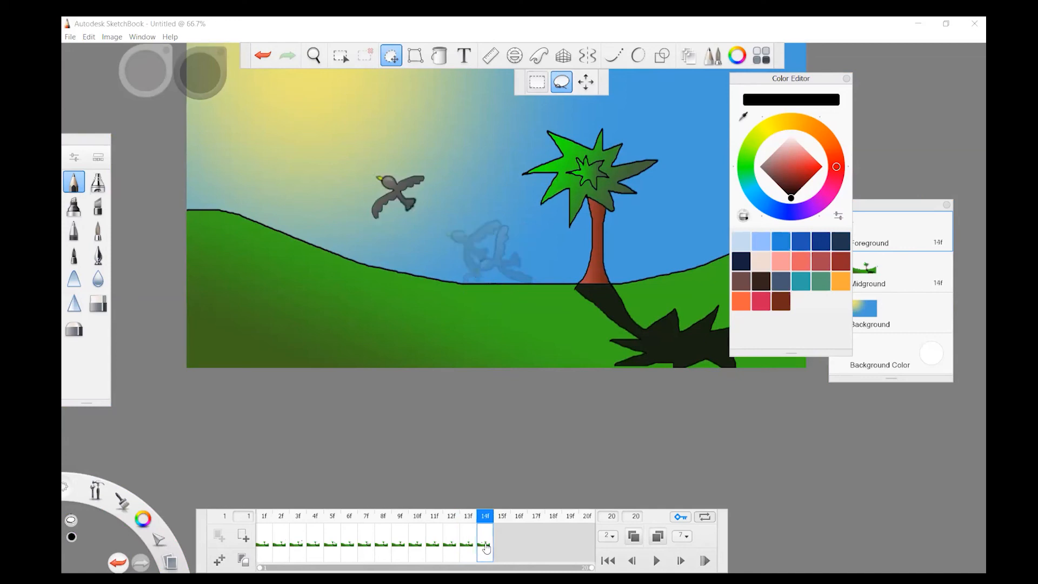
click(263, 56)
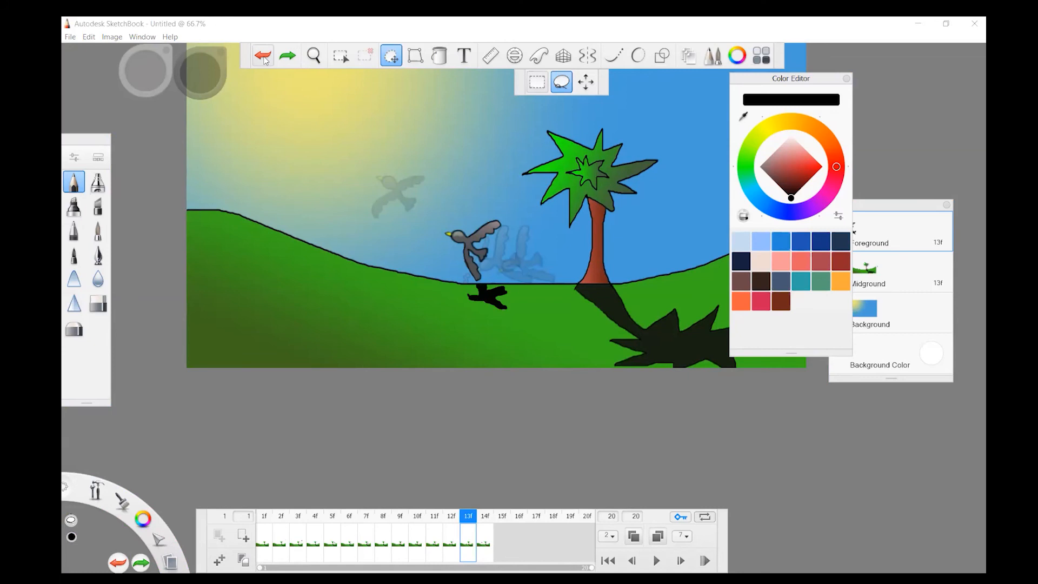
click(263, 56)
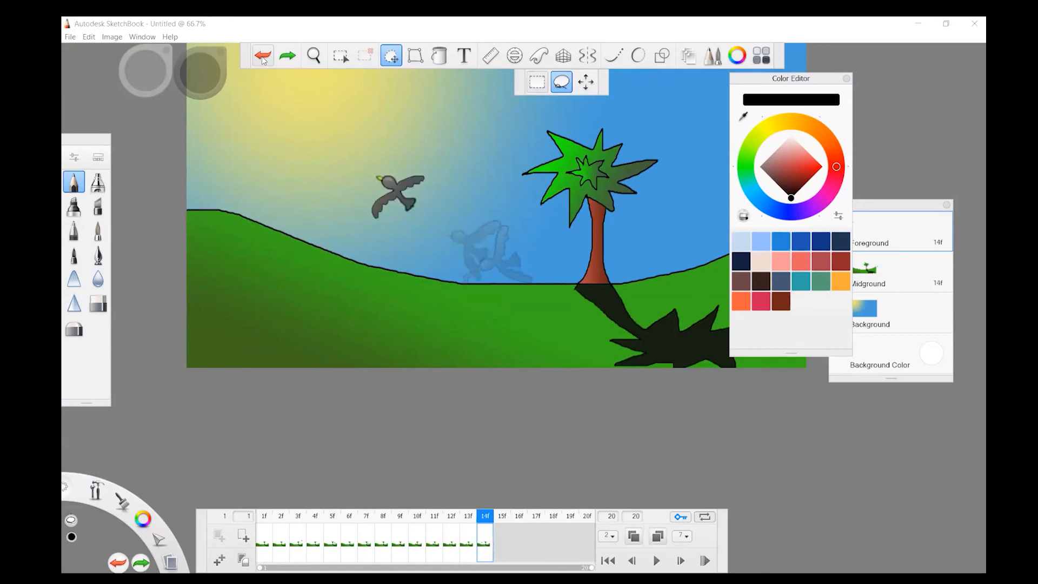
click(262, 57)
click(262, 56)
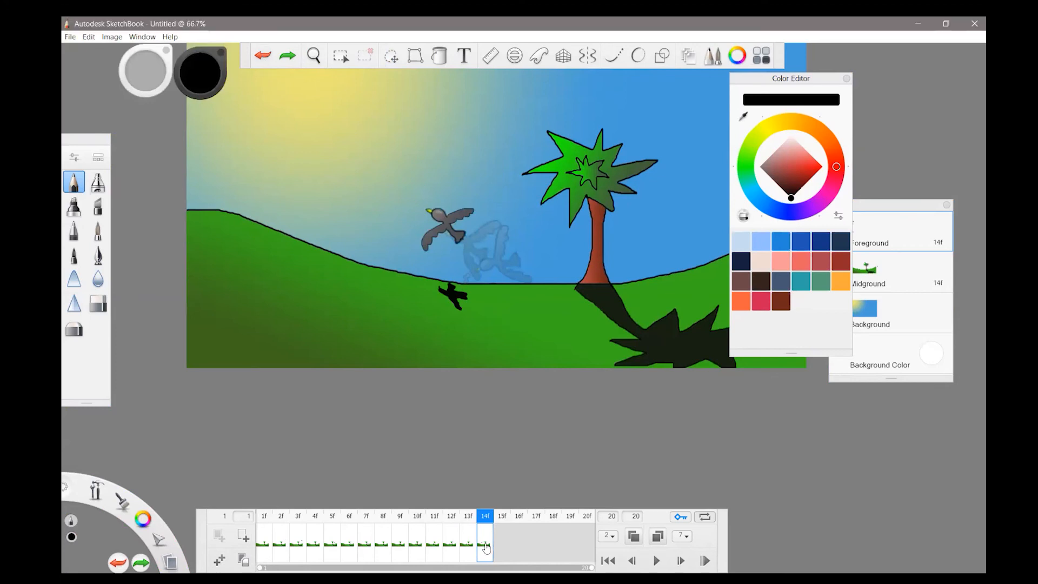
On a duplicate of frame 14 placed at frame 15, move the bird up towards the sun, rotate it slightly and delete its shadow
click(221, 560)
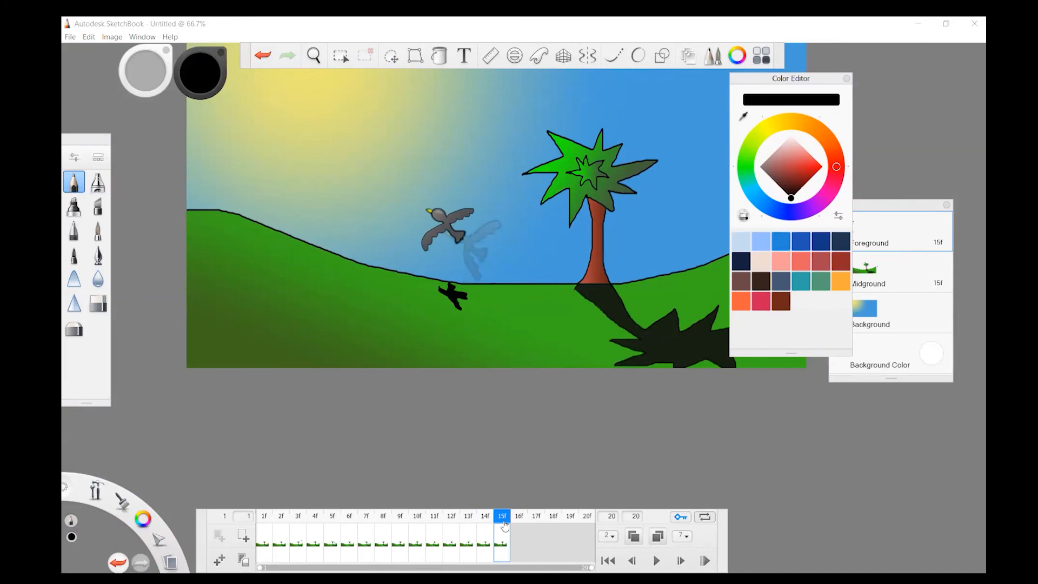
click(391, 55)
mouse_move(415, 216)
mouse_down()
mouse_move(414, 259)
mouse_move(455, 258)
mouse_move(481, 245)
mouse_move(483, 212)
mouse_move(469, 199)
mouse_move(446, 202)
mouse_move(445, 230)
mouse_move(435, 224)
mouse_move(433, 207)
mouse_move(475, 205)
mouse_move(528, 286)
mouse_move(405, 204)
mouse_up()
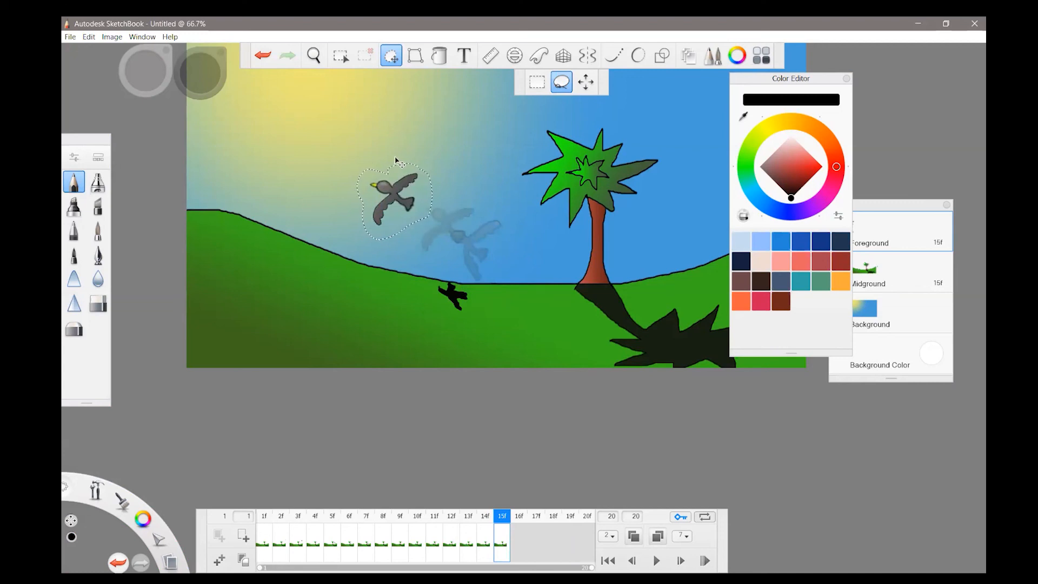
drag(393, 157, 391, 157)
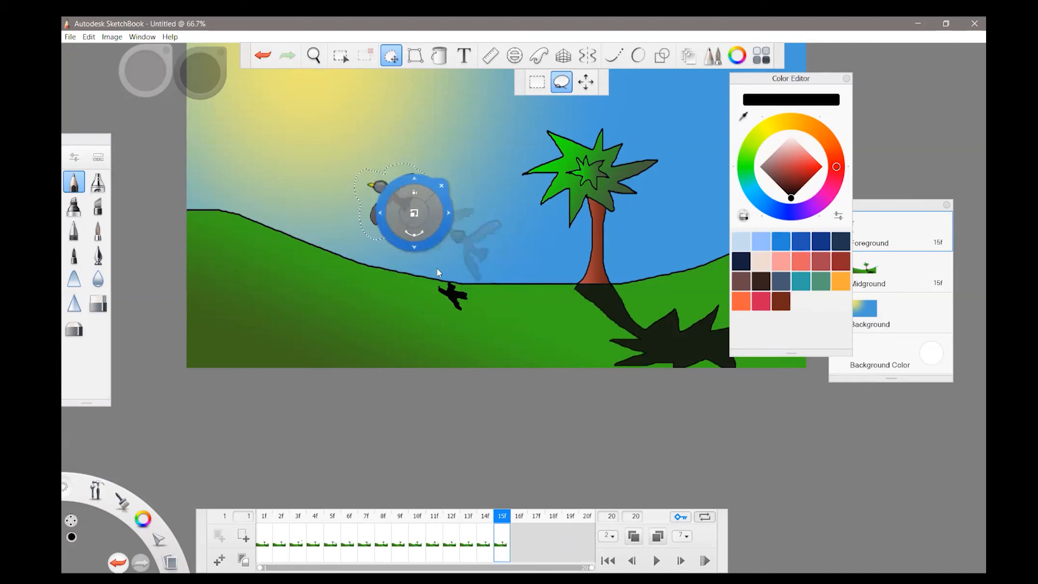
click(464, 204)
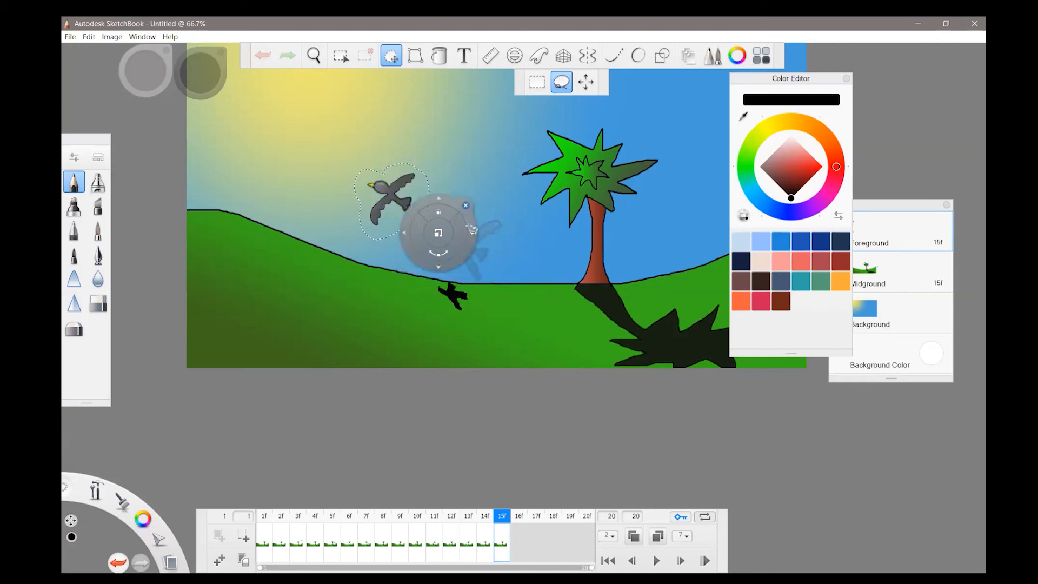
mouse_move(466, 300)
mouse_down()
mouse_move(449, 316)
mouse_move(428, 292)
mouse_move(455, 276)
mouse_move(476, 301)
mouse_move(472, 314)
mouse_up()
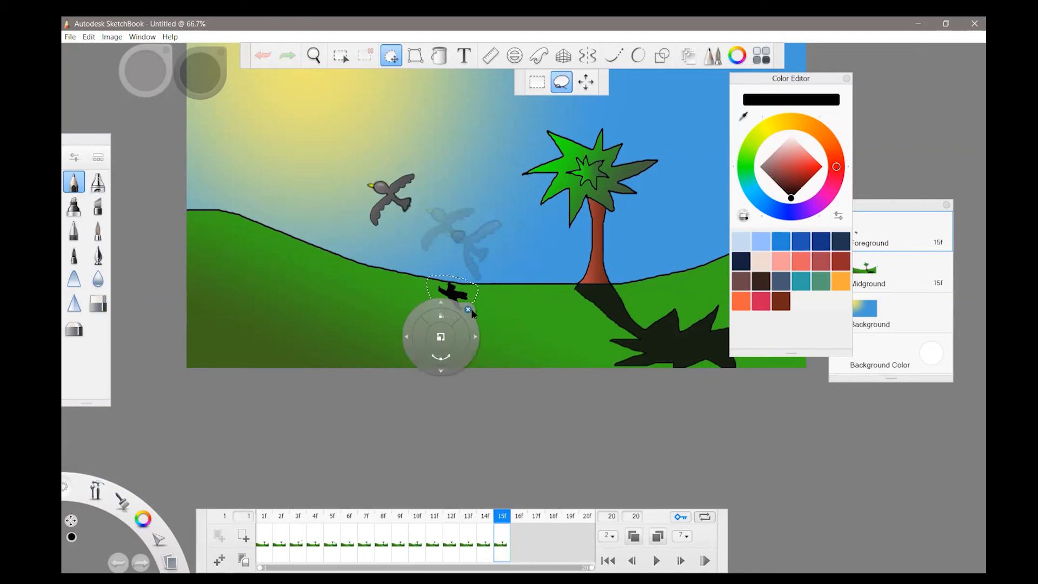
key(Delete)
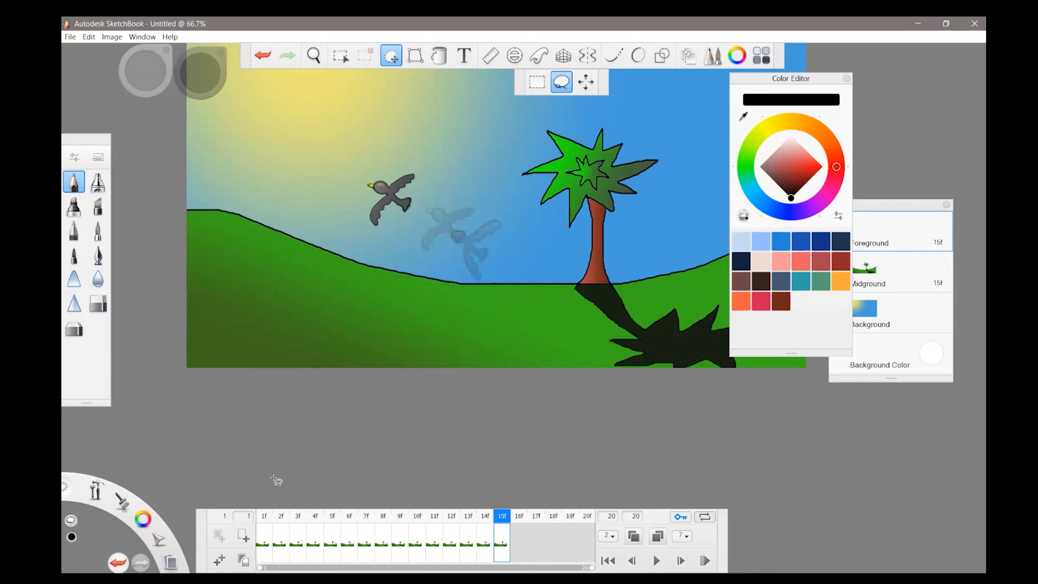
Duplicate frame 15 as frame 16, and lasso the bird to move it higher into the sunlit sky and rotate it
click(221, 561)
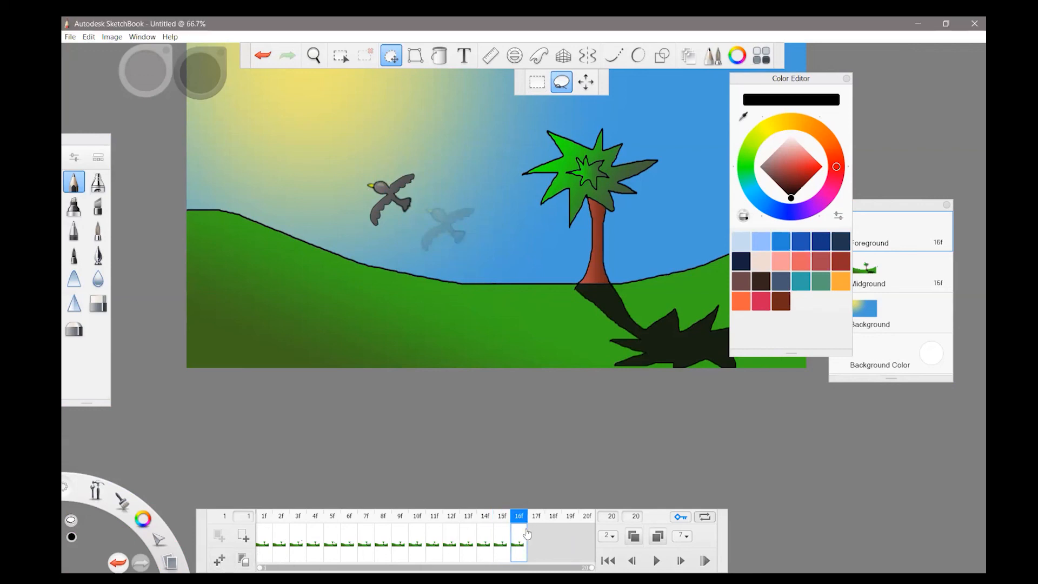
mouse_move(379, 172)
mouse_down()
mouse_move(360, 222)
mouse_move(394, 236)
mouse_move(423, 215)
mouse_move(429, 166)
mouse_move(402, 167)
mouse_move(401, 192)
mouse_move(340, 144)
mouse_up()
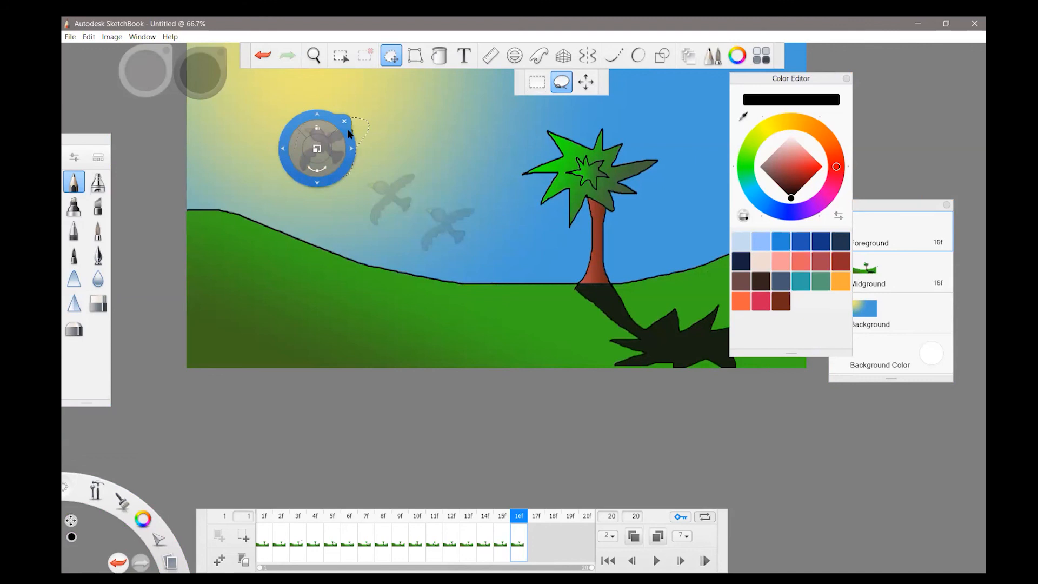
drag(349, 132, 425, 489)
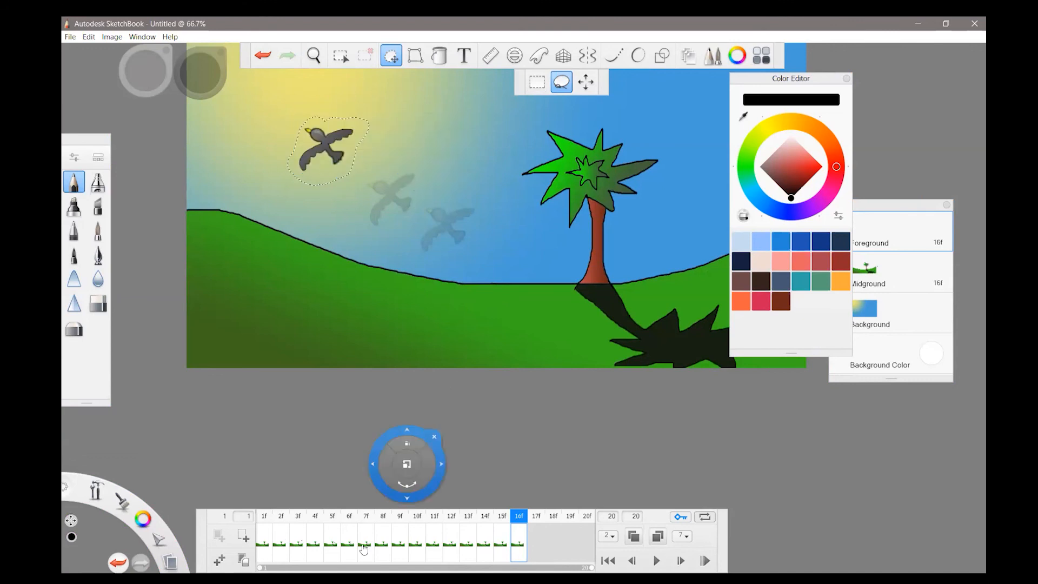
Duplicate frame 16 as frame 17, and lasso the bird to move it diagonally up past the centre of the sun's glow
click(220, 561)
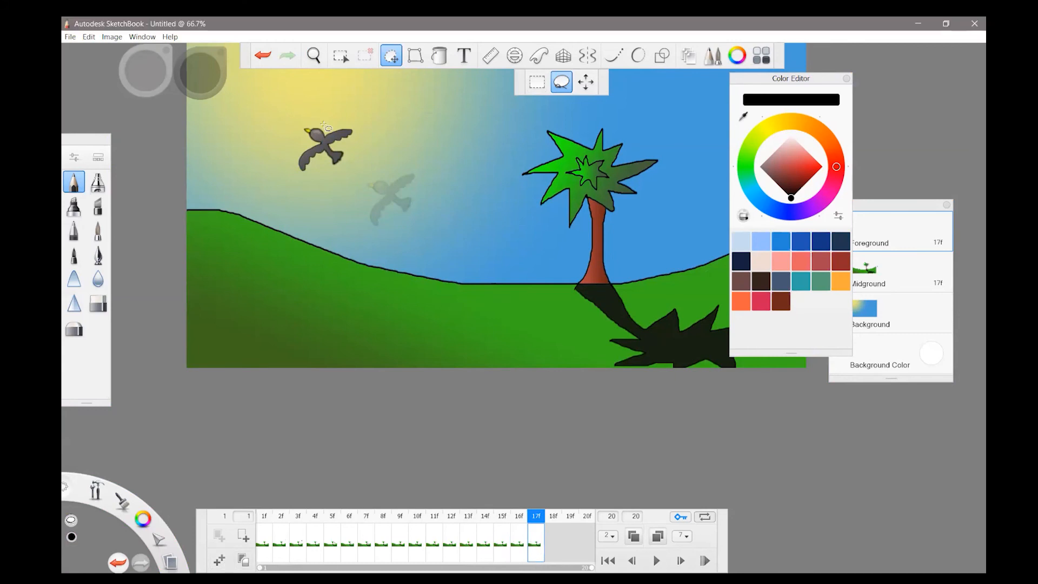
mouse_move(319, 114)
mouse_down()
mouse_move(290, 153)
mouse_move(290, 172)
mouse_move(308, 185)
mouse_up()
mouse_move(360, 162)
mouse_down()
mouse_move(361, 122)
mouse_move(330, 128)
mouse_move(321, 116)
mouse_move(320, 135)
mouse_move(259, 92)
mouse_up()
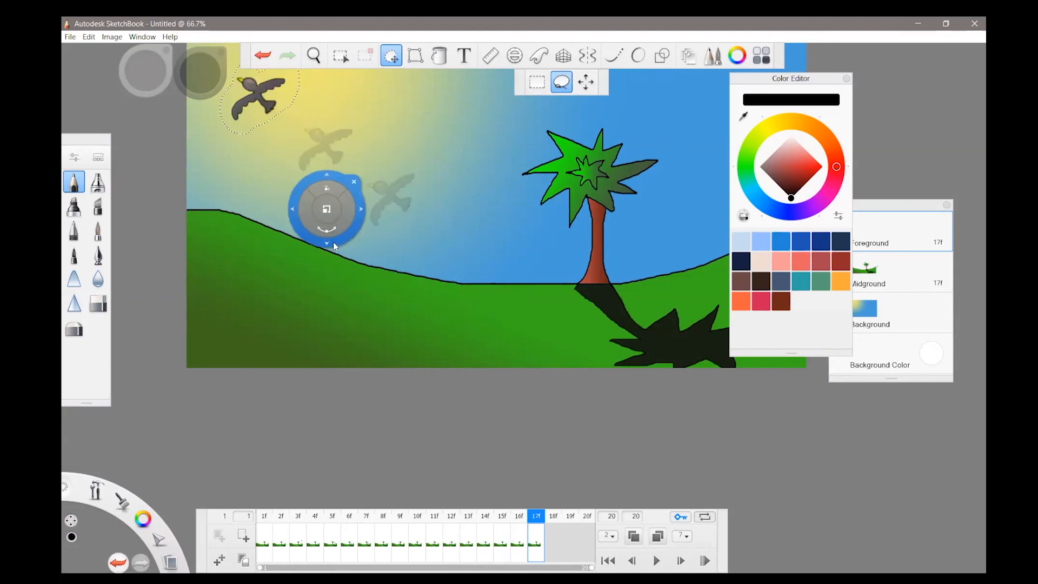
click(354, 181)
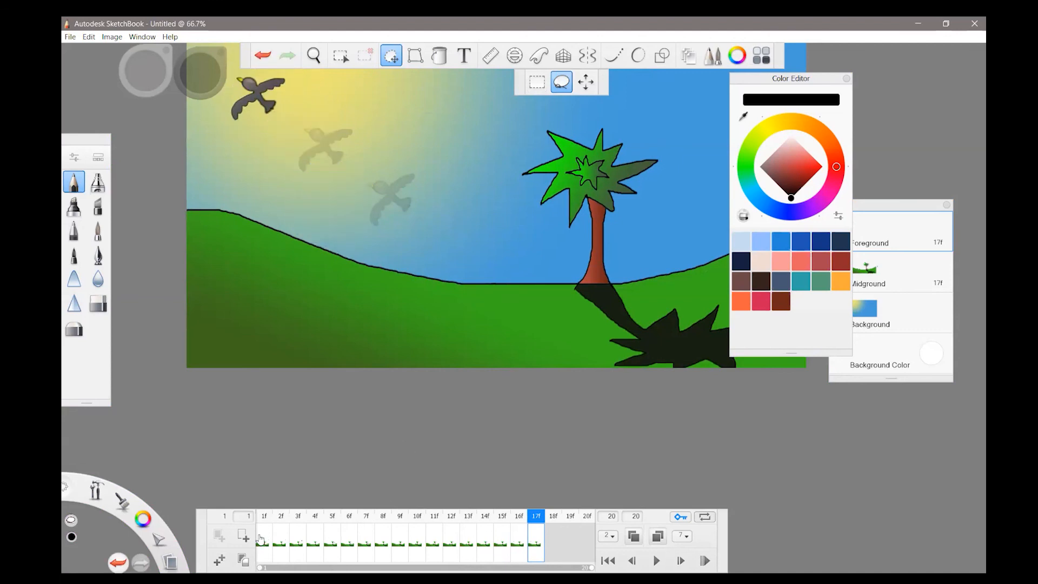
Duplicate frame 17 as frame 18
click(225, 564)
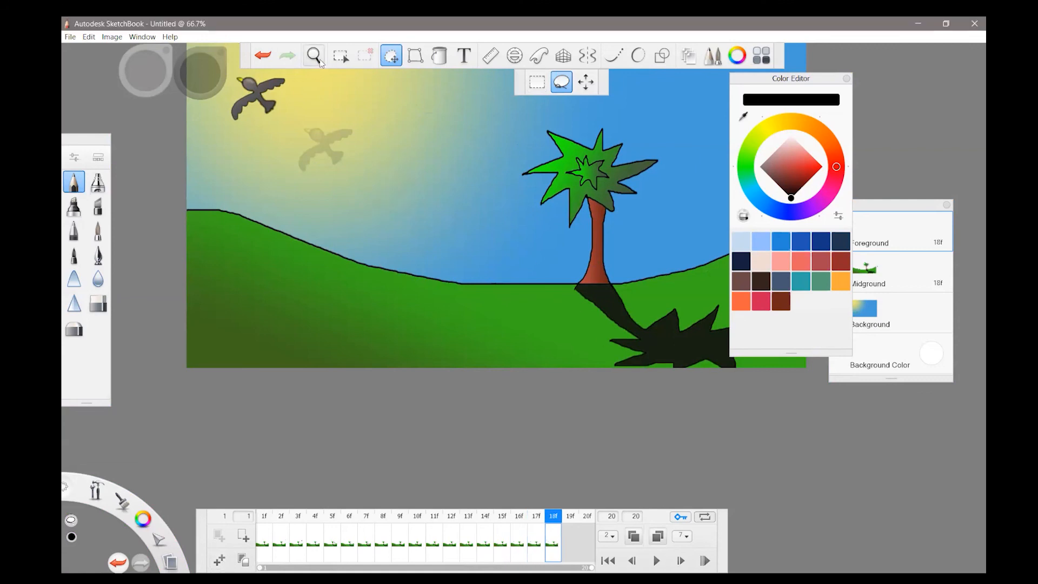
click(314, 55)
drag(487, 173, 487, 303)
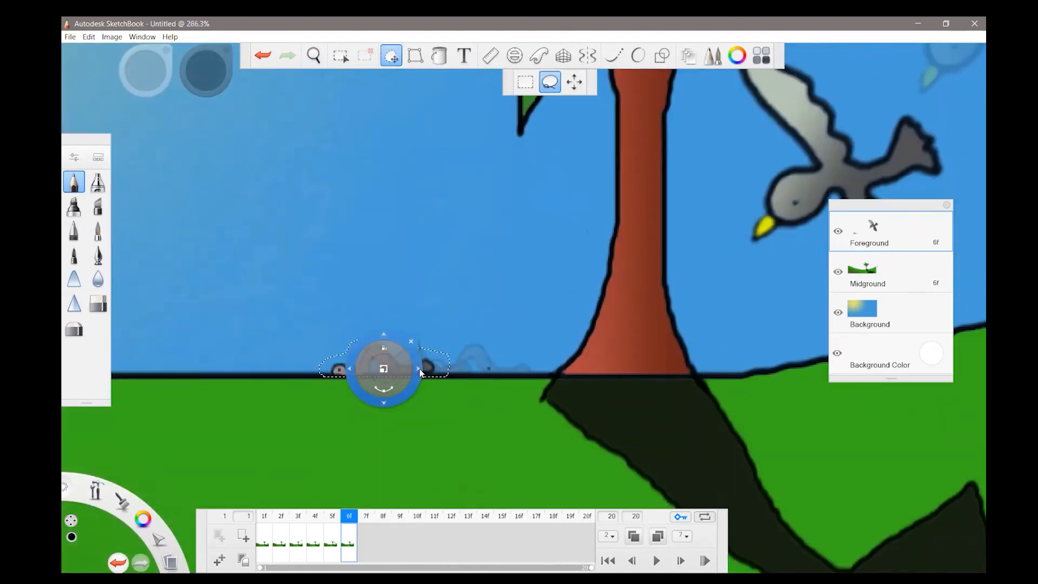
Release the lassoed worm on frame 6 and switch to the Pencil
drag(421, 342, 449, 342)
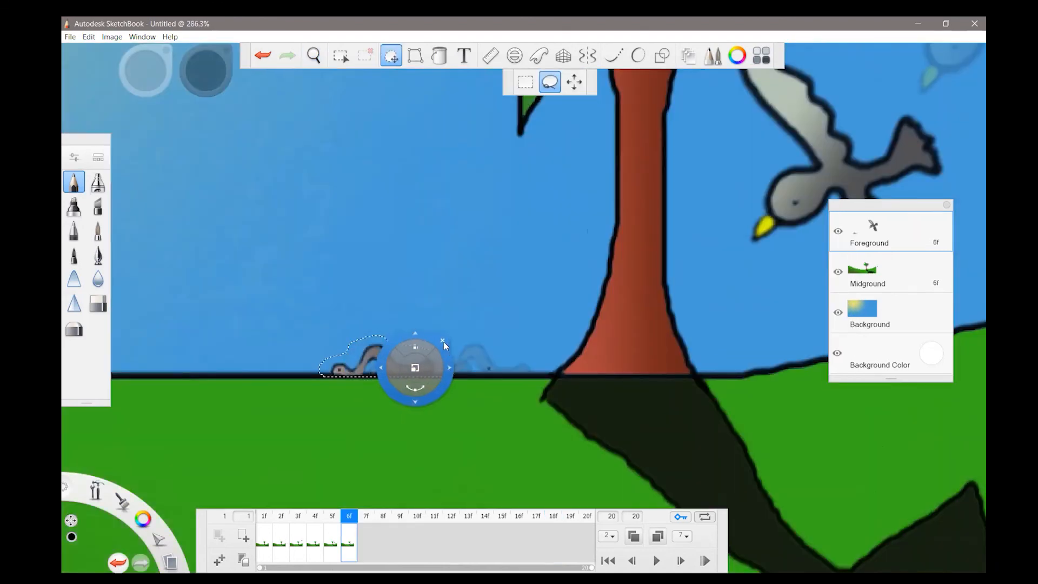
click(442, 342)
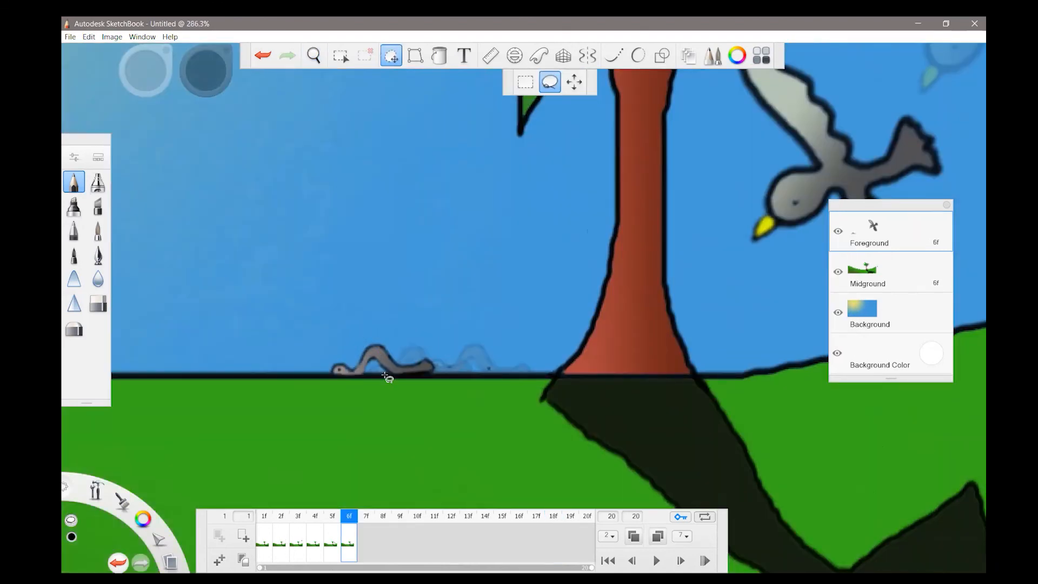
click(72, 184)
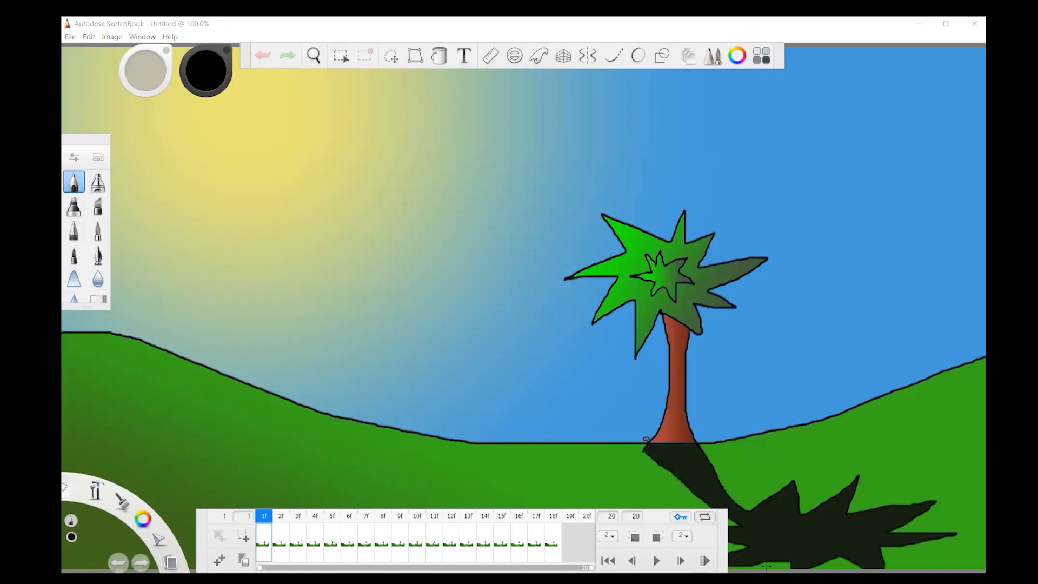
Preview the animation, and extend the timeline to 40 frames with 28 of them in the visible range
click(655, 564)
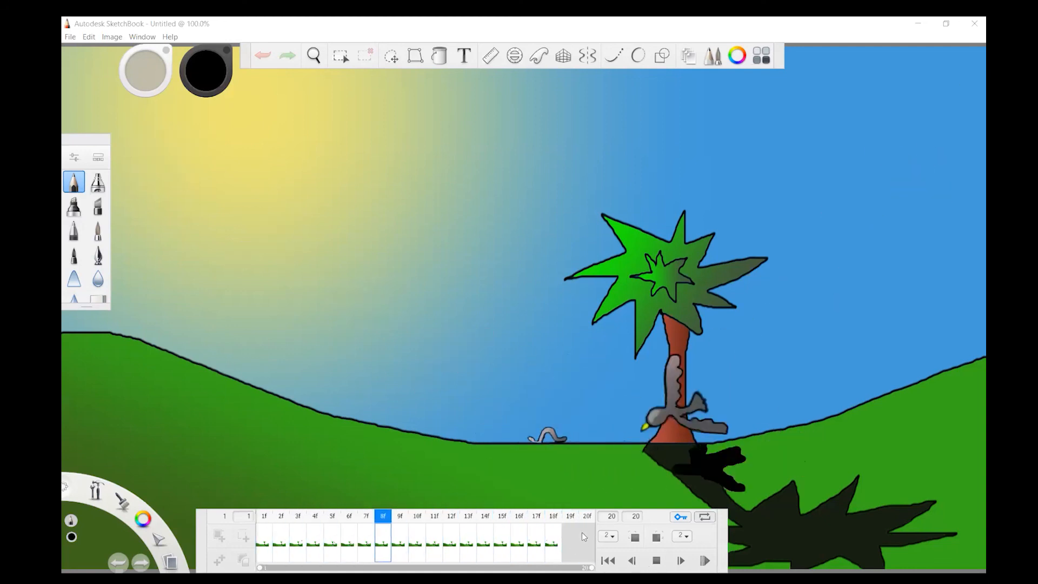
click(656, 560)
click(637, 518)
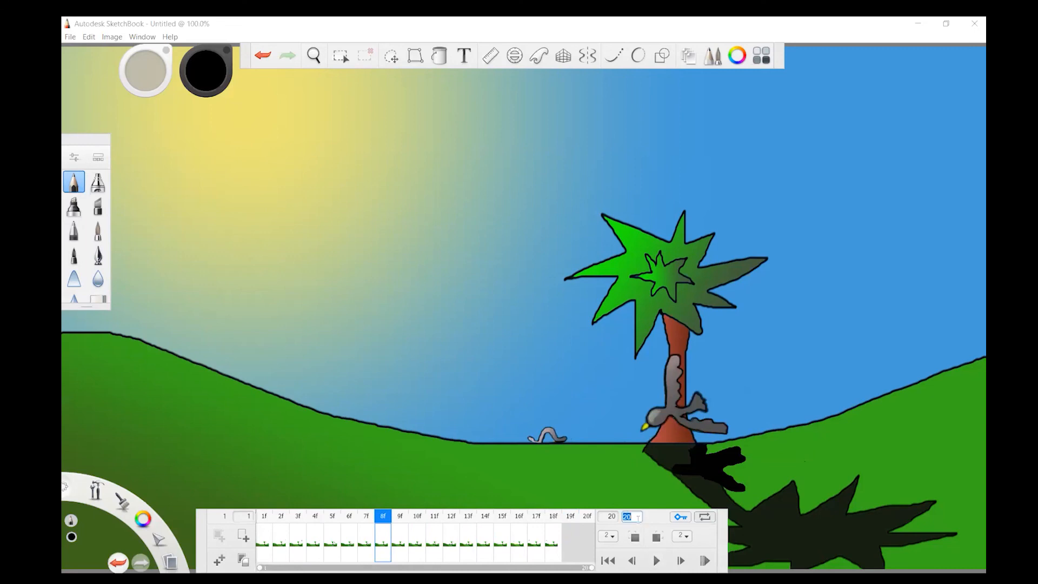
text(40)
key(Return)
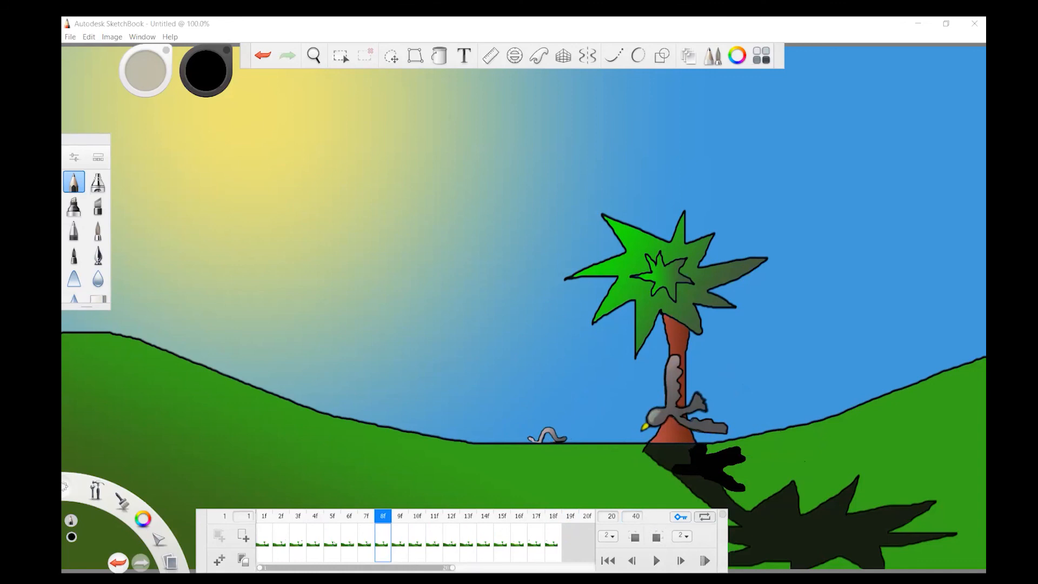
drag(469, 567, 553, 567)
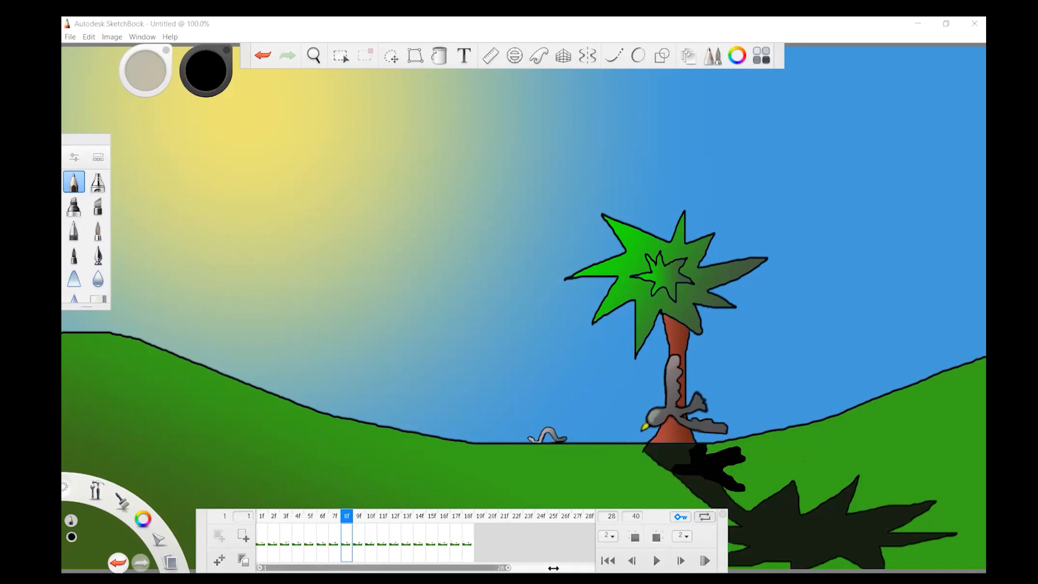
Spread the last ten keyframes onto every second frame, from frame 10 to frame 28, working back from the final one
drag(468, 550, 591, 546)
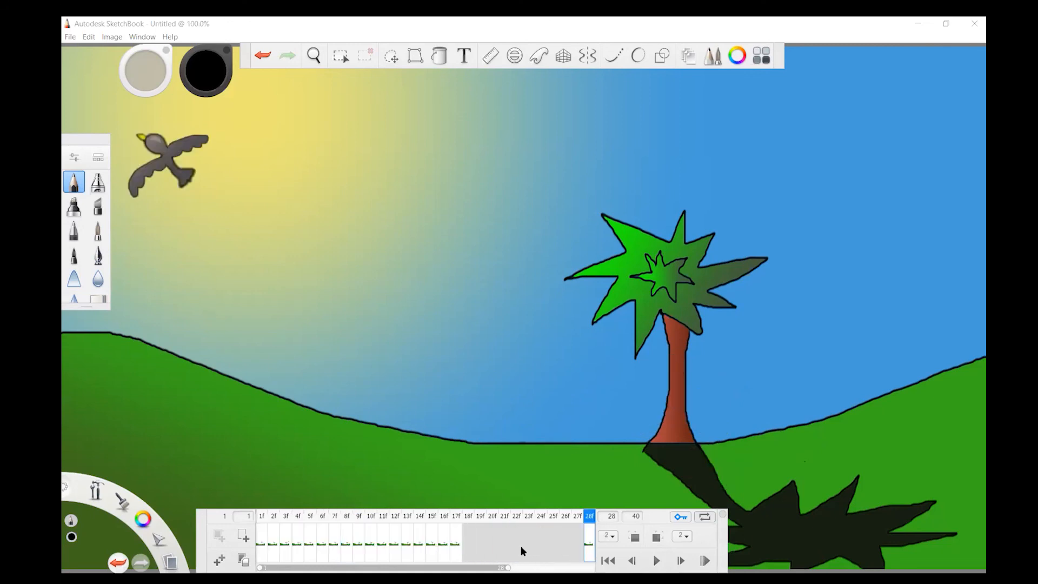
drag(457, 545, 565, 546)
drag(444, 550, 540, 548)
drag(433, 551, 517, 547)
drag(417, 553, 492, 548)
drag(407, 550, 468, 548)
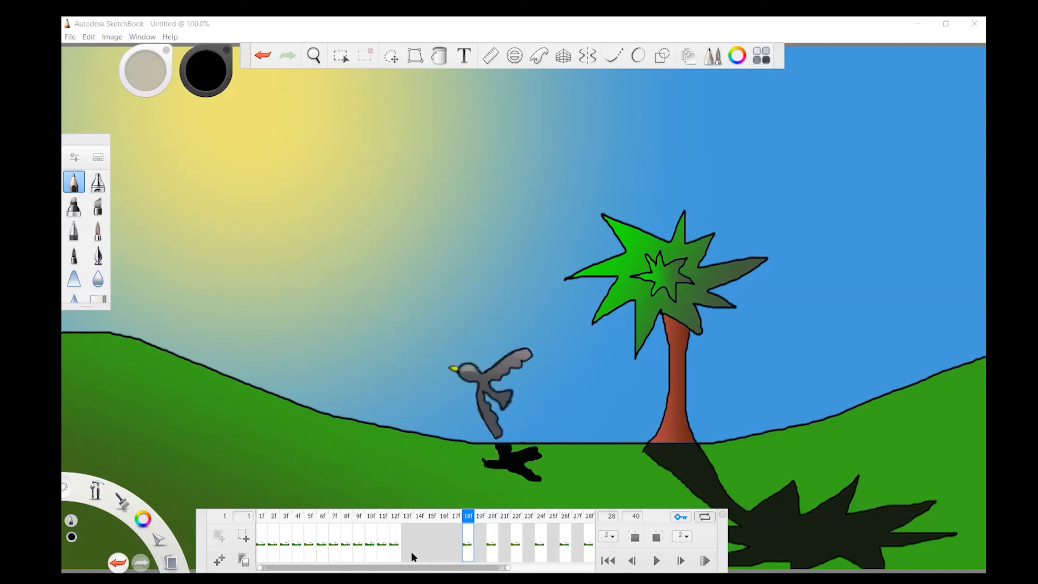
drag(395, 552, 371, 543)
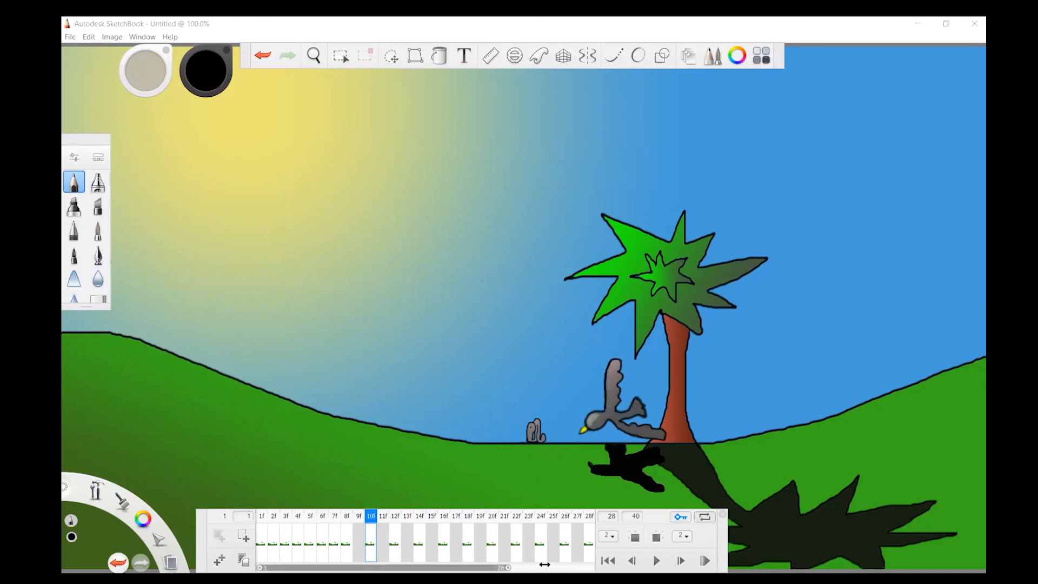
Shift the keyframes on frames 14 to 28 ten frames along the timeline, onto every second frame from 24 to 38
drag(465, 568, 547, 568)
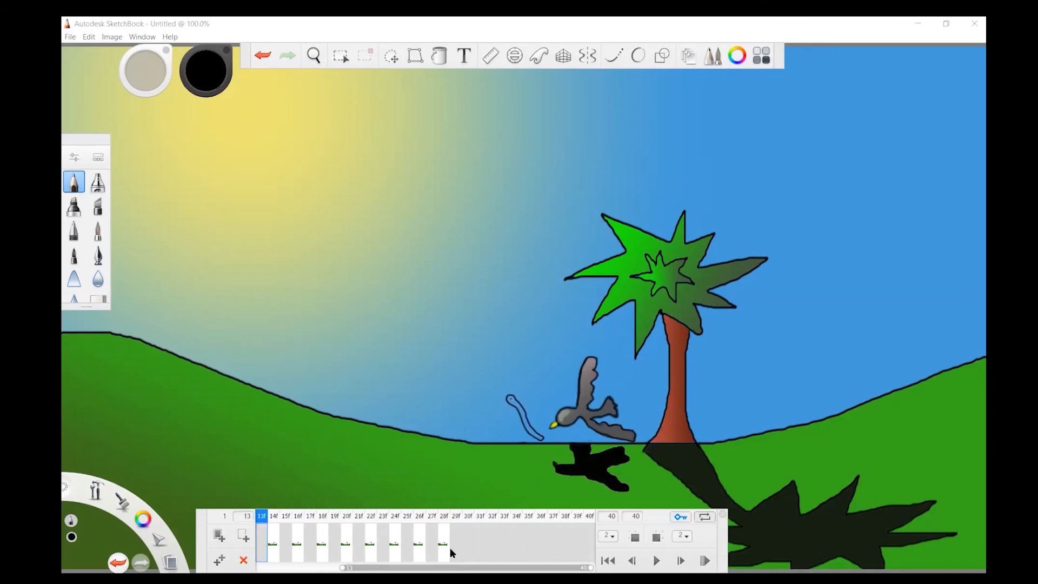
drag(456, 549, 565, 542)
drag(409, 554, 540, 545)
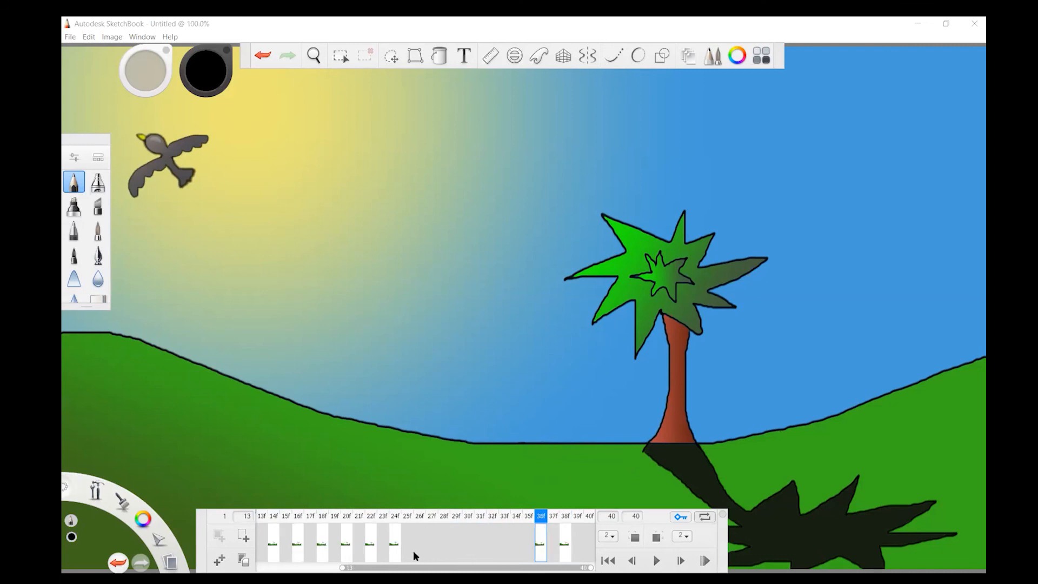
drag(399, 556, 516, 545)
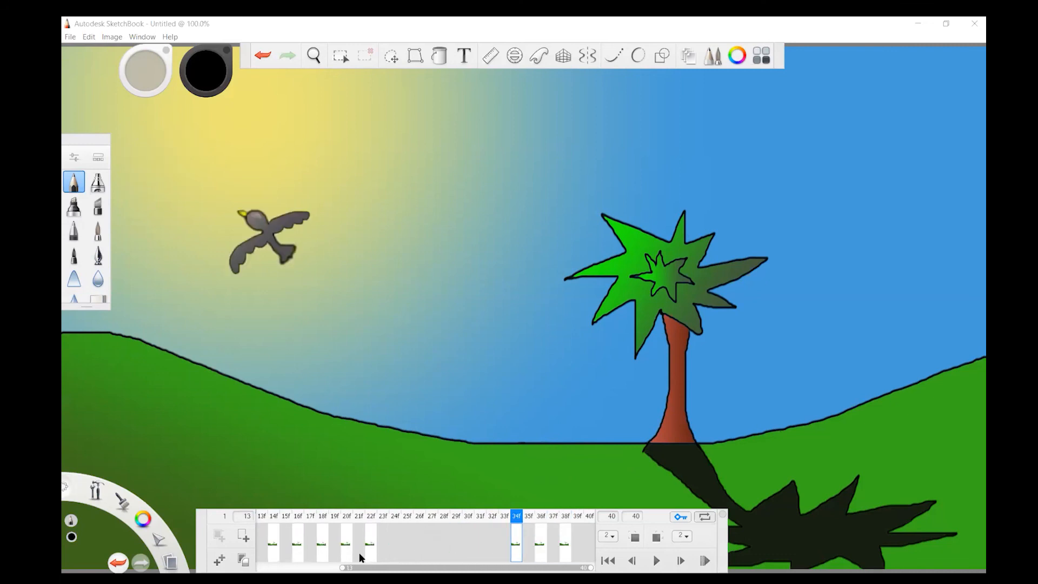
drag(370, 557, 492, 546)
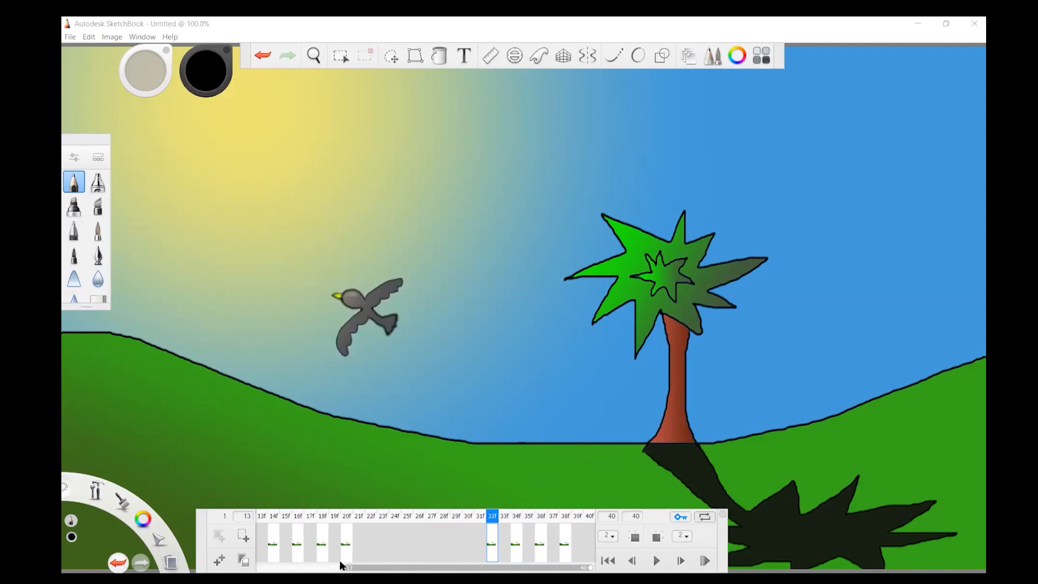
drag(351, 560, 469, 546)
drag(333, 557, 445, 547)
drag(296, 547, 414, 547)
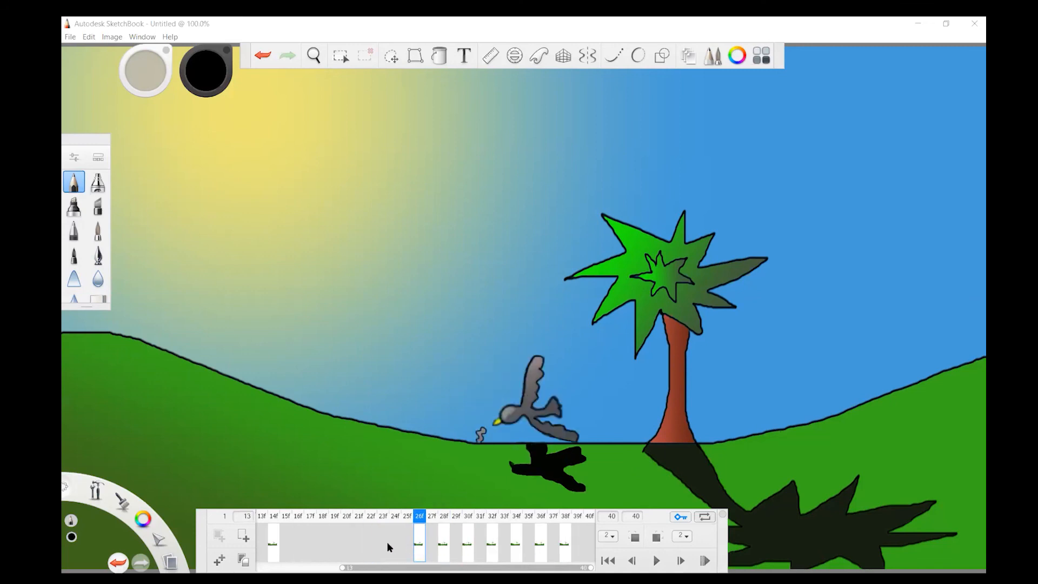
drag(280, 549, 389, 549)
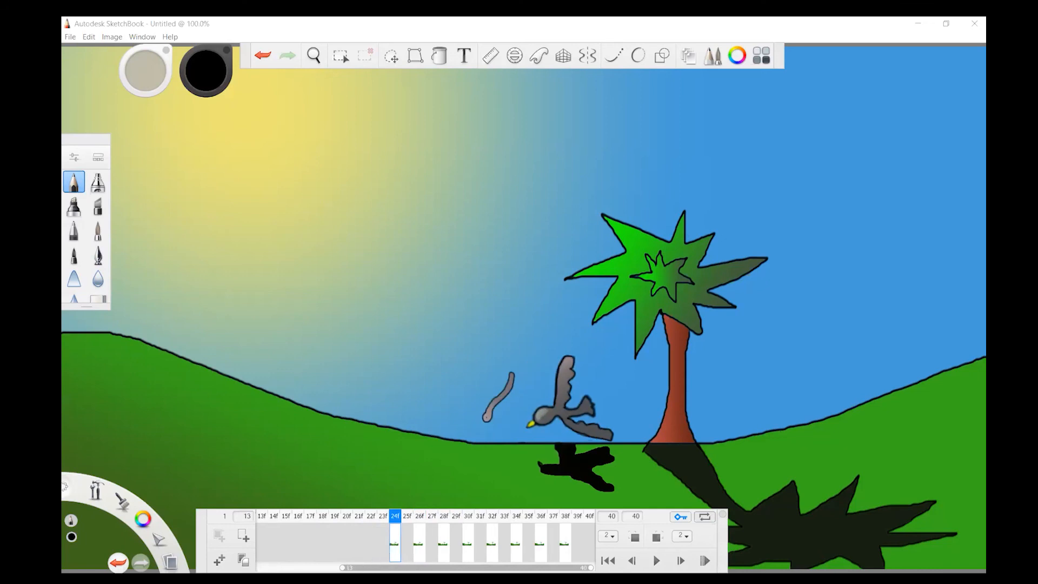
Space the remaining keyframes onto every second frame from frame 4 to frame 22
drag(391, 568, 356, 569)
drag(309, 537, 431, 536)
drag(288, 544, 406, 537)
drag(262, 542, 383, 543)
drag(326, 568, 311, 568)
drag(271, 532, 382, 541)
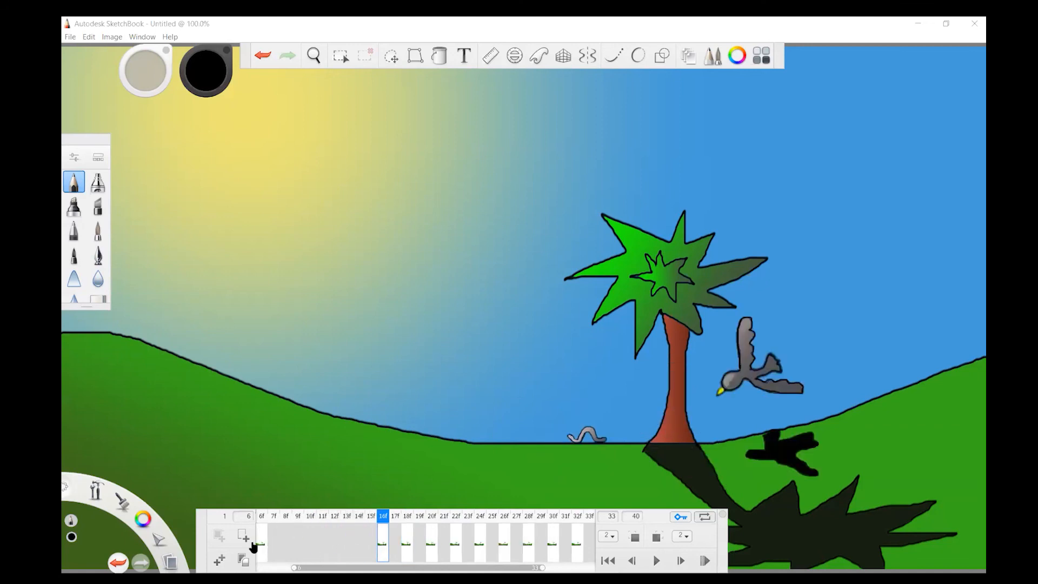
drag(261, 541, 382, 538)
drag(290, 540, 359, 538)
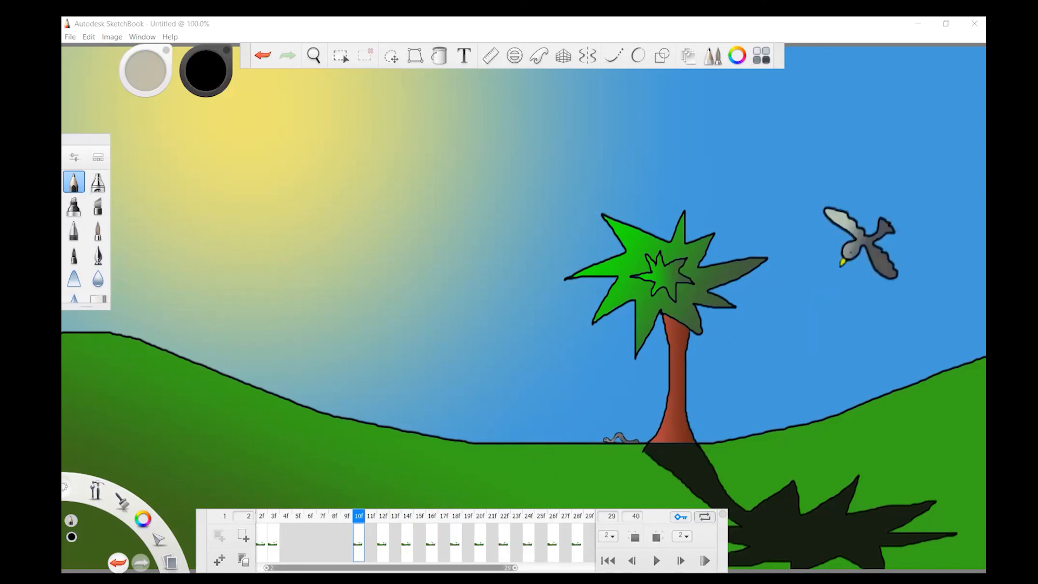
drag(326, 568, 317, 567)
drag(285, 534, 346, 541)
drag(274, 542, 298, 540)
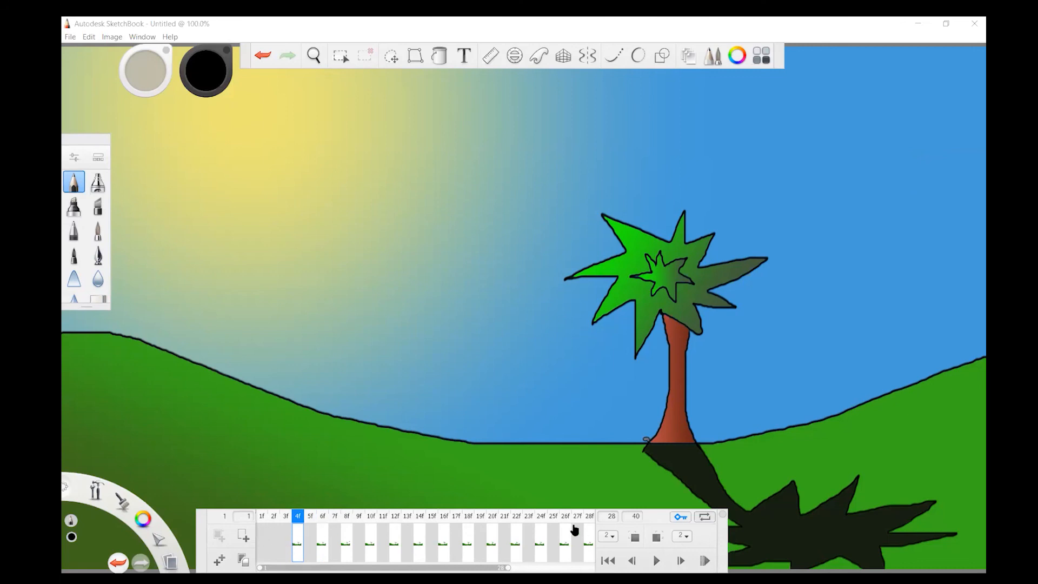
Preview the animation and examine the bird and worm on the keyframes from frame 10 to frame 20
click(657, 561)
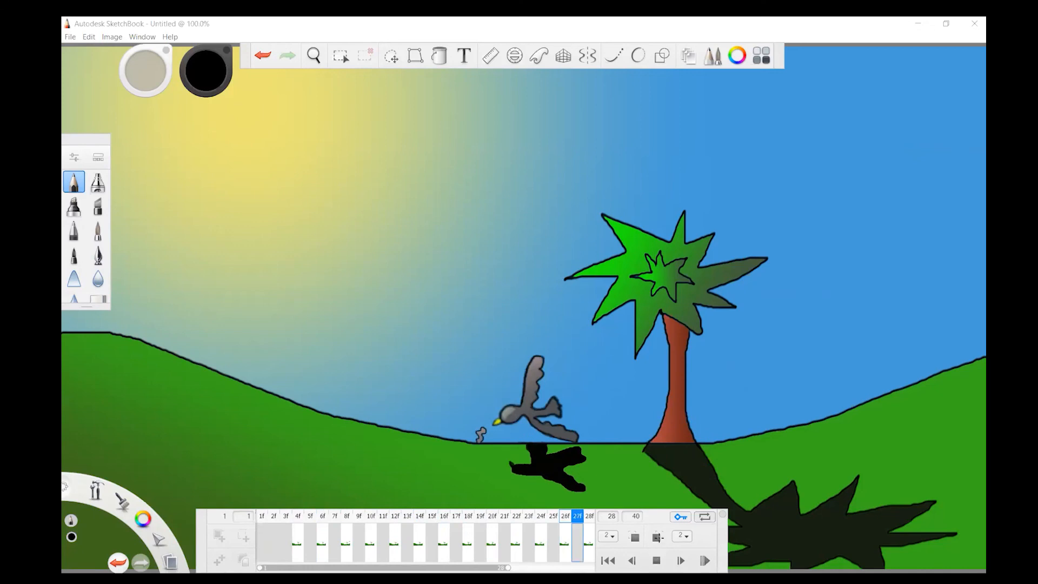
click(659, 562)
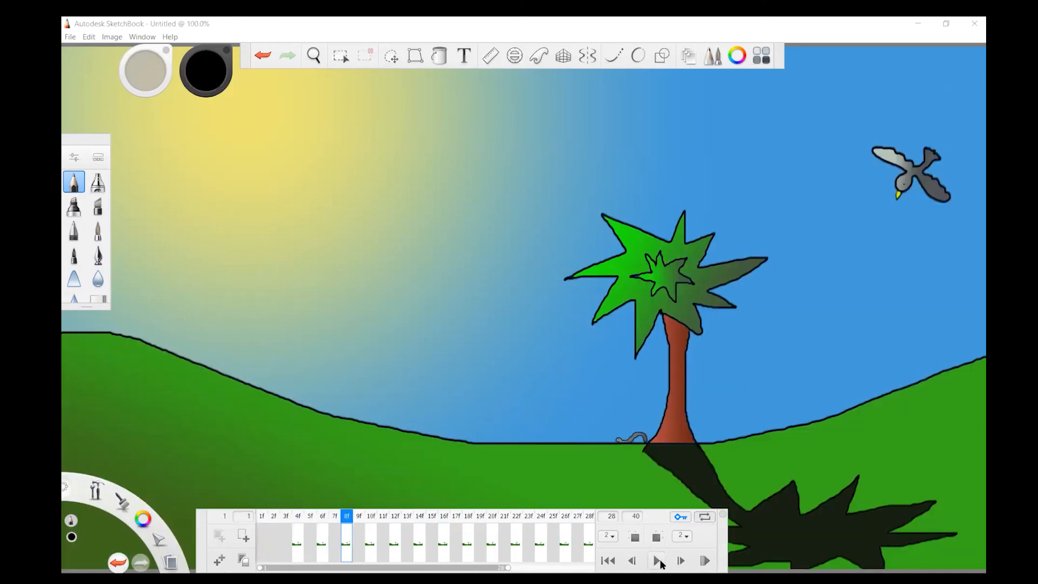
click(372, 551)
click(394, 551)
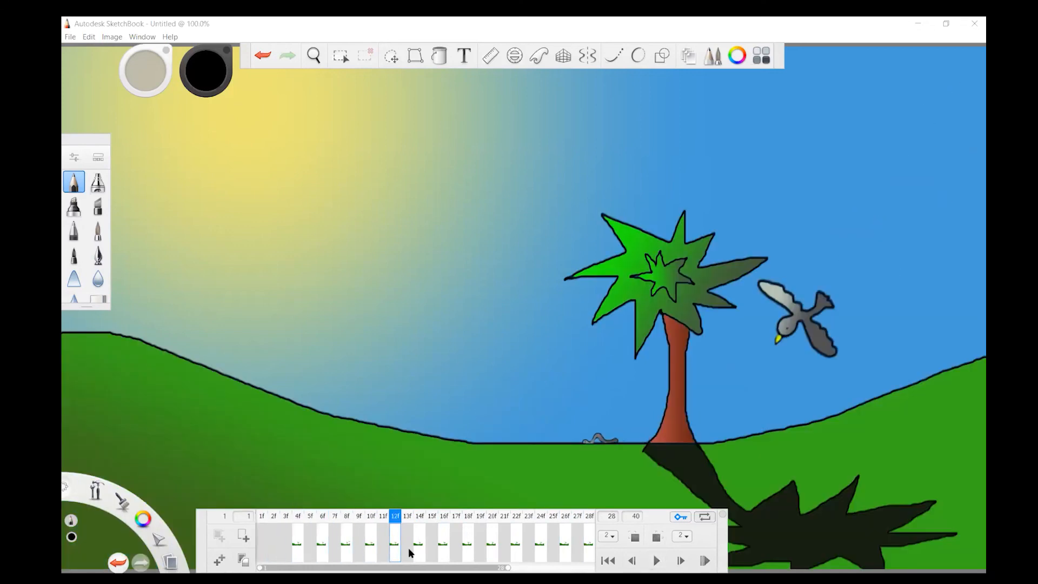
click(420, 552)
click(449, 550)
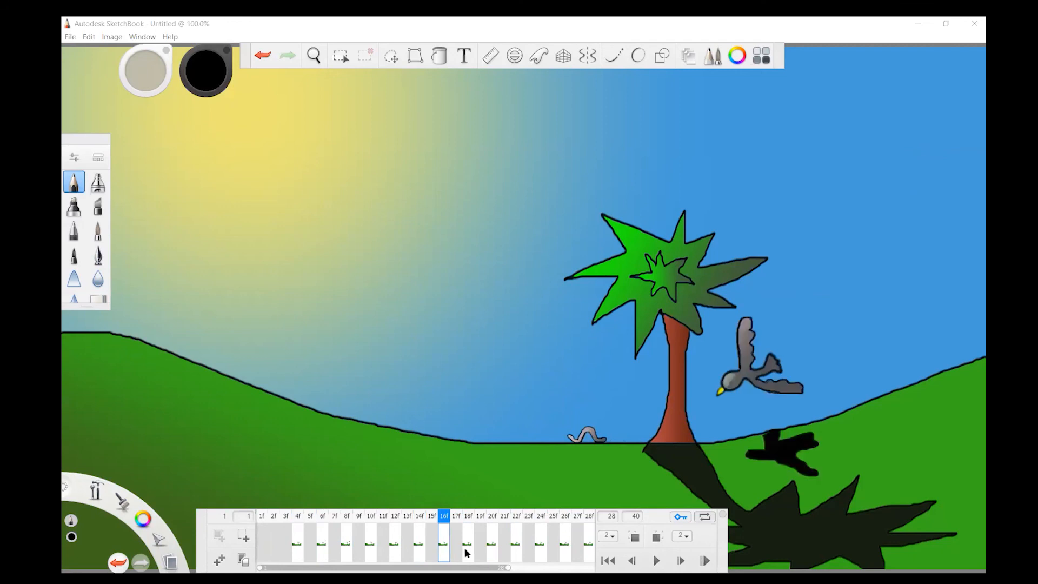
click(469, 550)
click(494, 554)
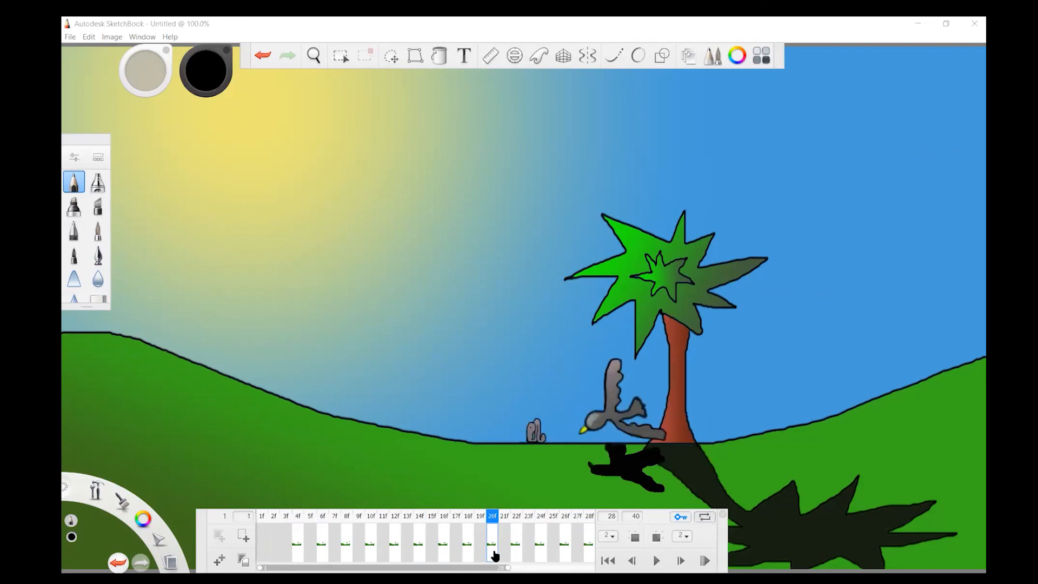
On frame 22, fill the uncoloured worm with a linear gradient running from dark grey near the bird's beak up to white
click(514, 555)
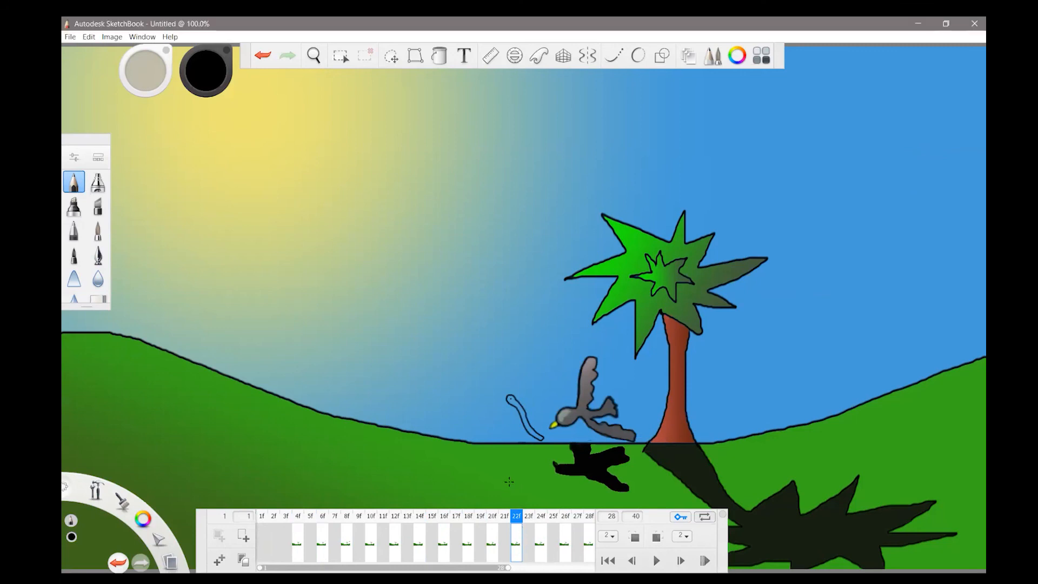
click(440, 55)
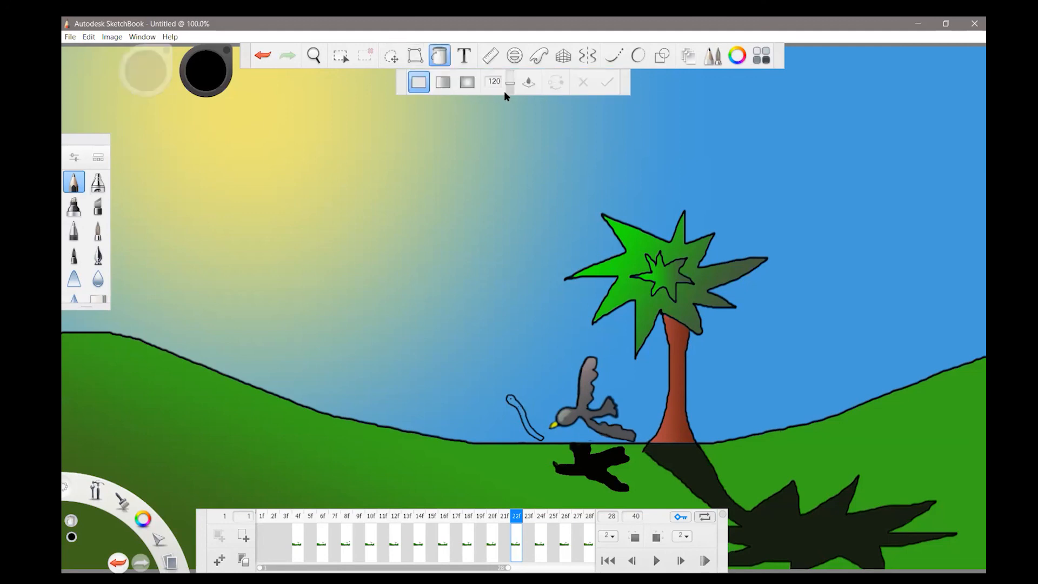
click(441, 83)
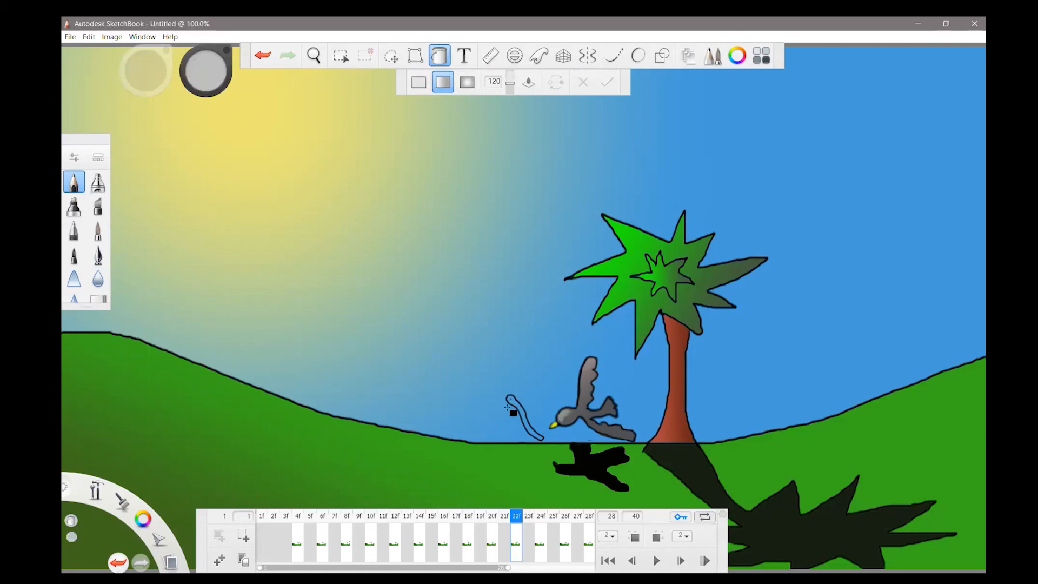
click(528, 420)
drag(508, 415, 447, 327)
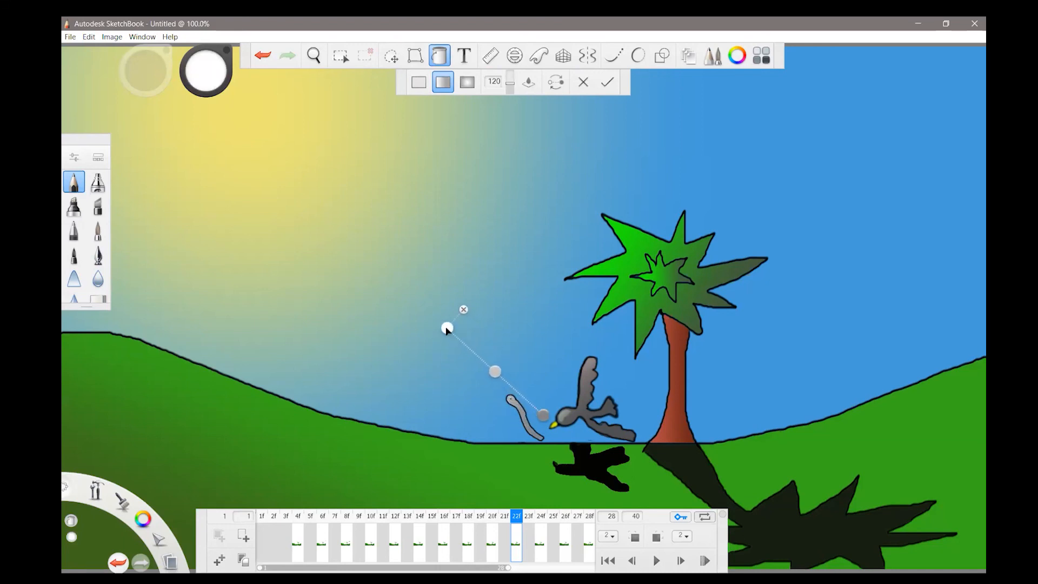
click(543, 417)
drag(542, 420, 540, 421)
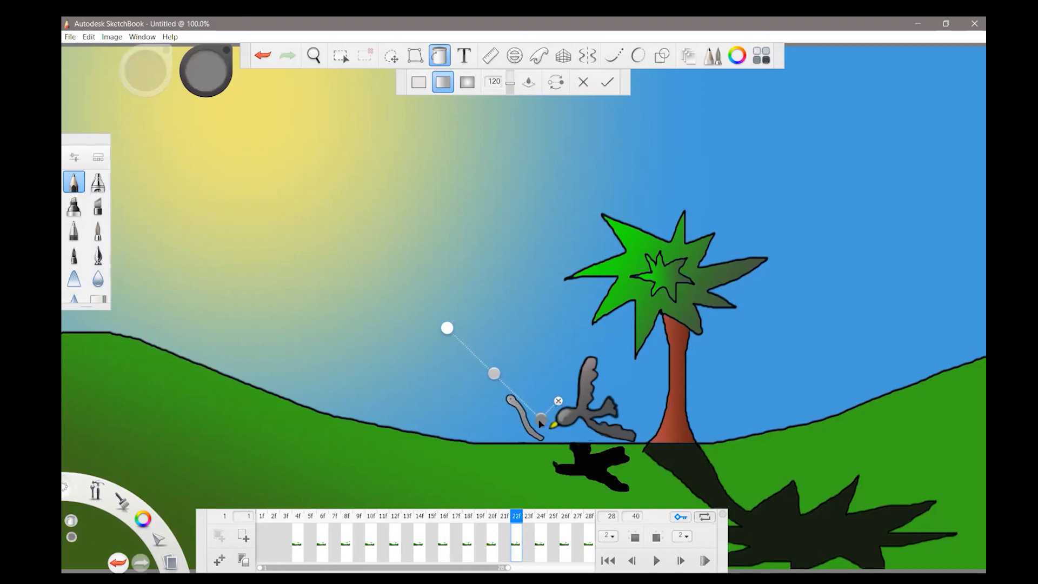
Recolour the worm gradient's dark stop to a pinkish grey and shift its middle stop towards the white end
click(737, 55)
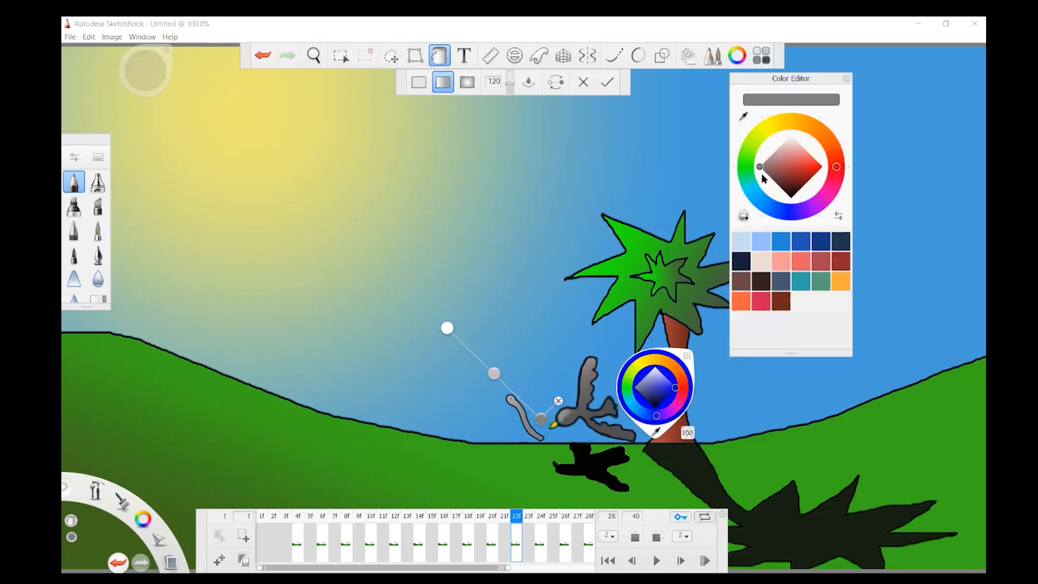
click(768, 162)
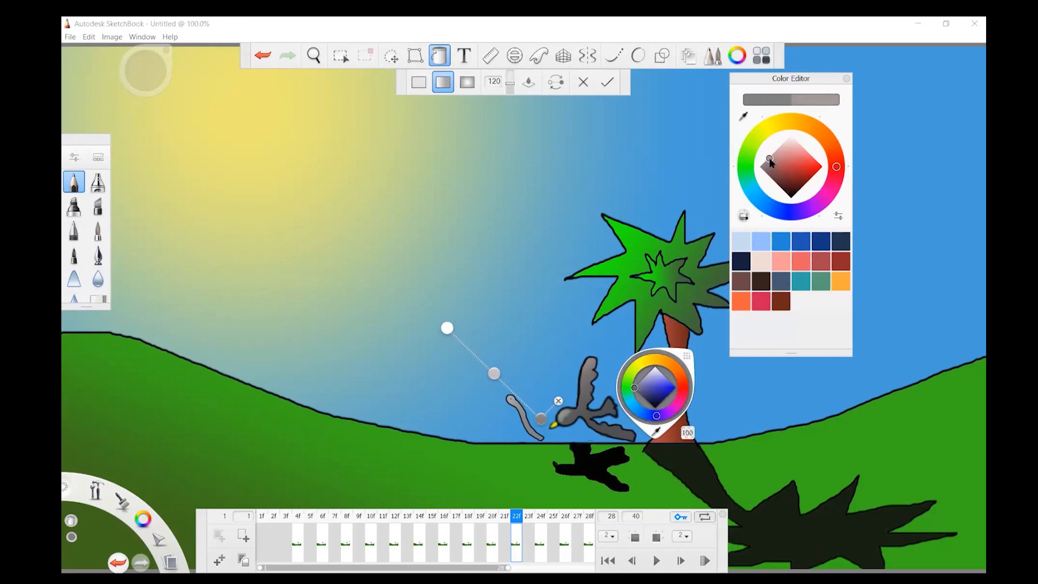
click(772, 159)
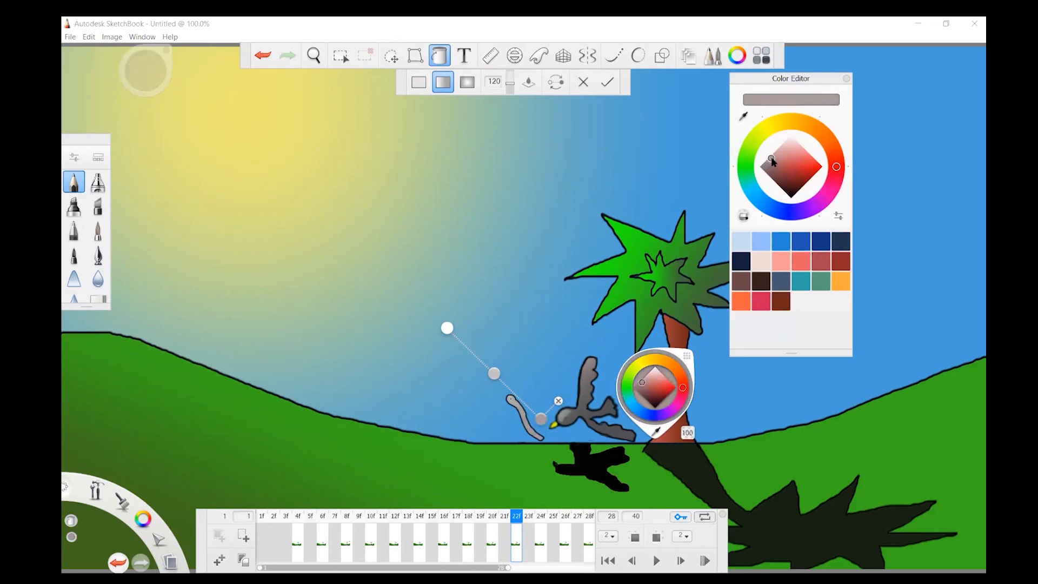
click(770, 160)
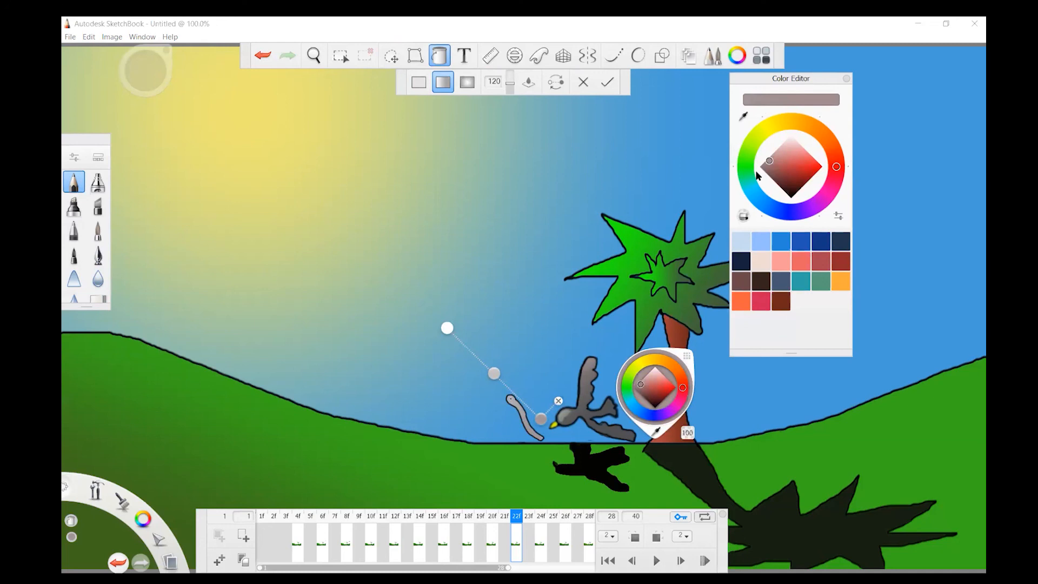
drag(495, 373, 476, 349)
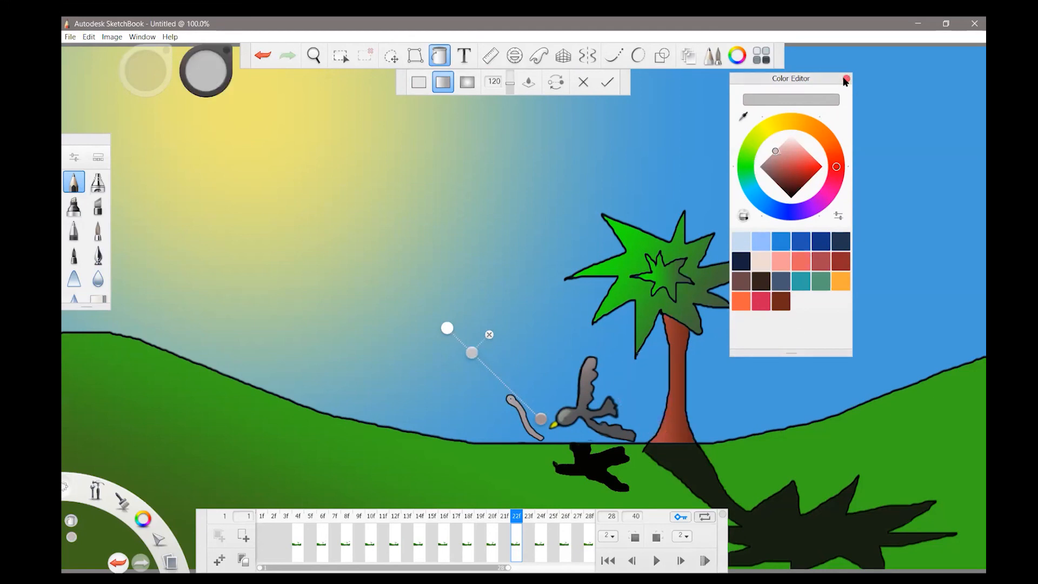
click(846, 79)
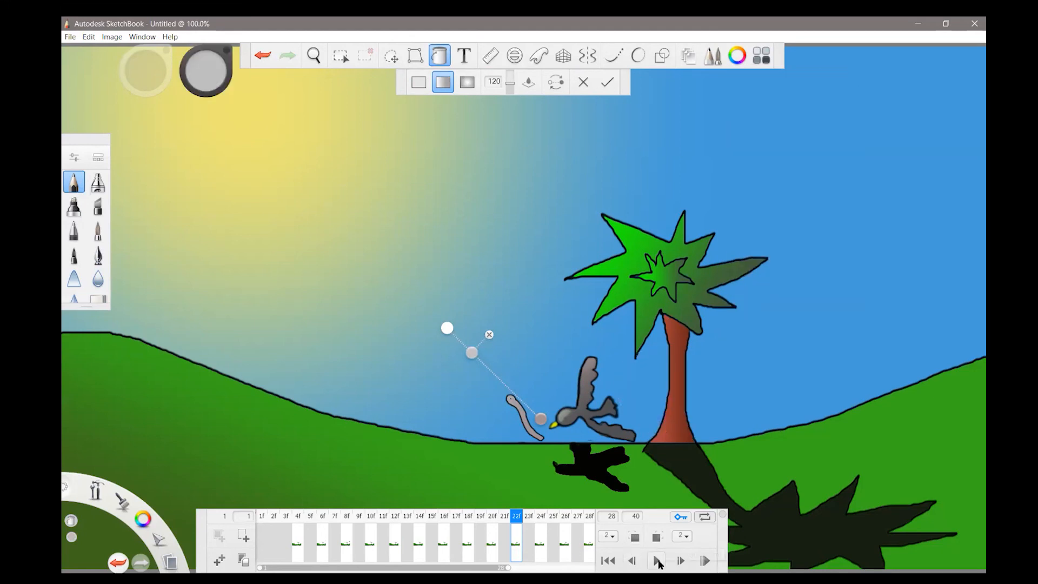
Preview the animation with the whole canvas in view
click(658, 560)
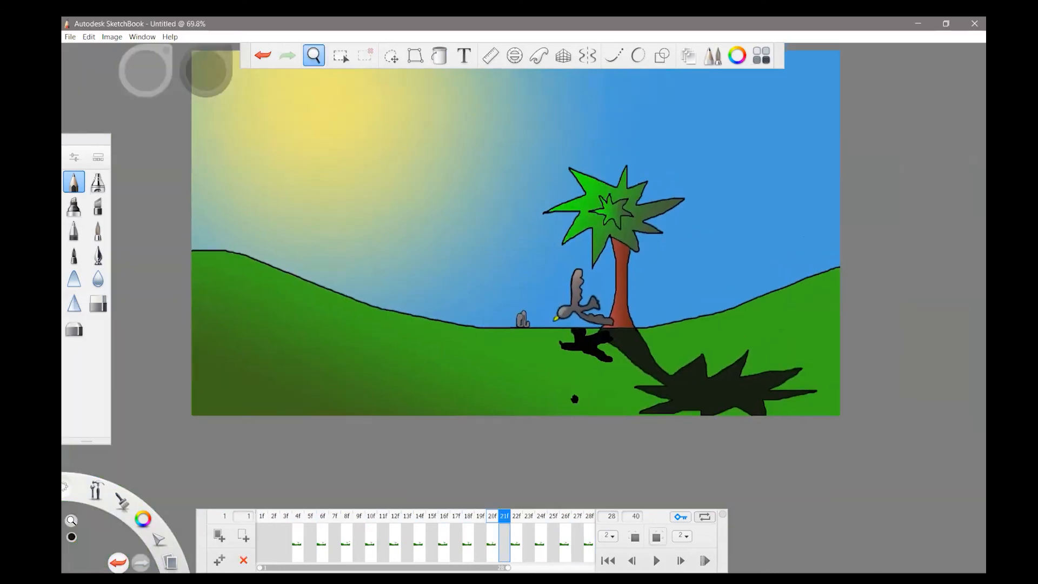
drag(573, 388, 580, 437)
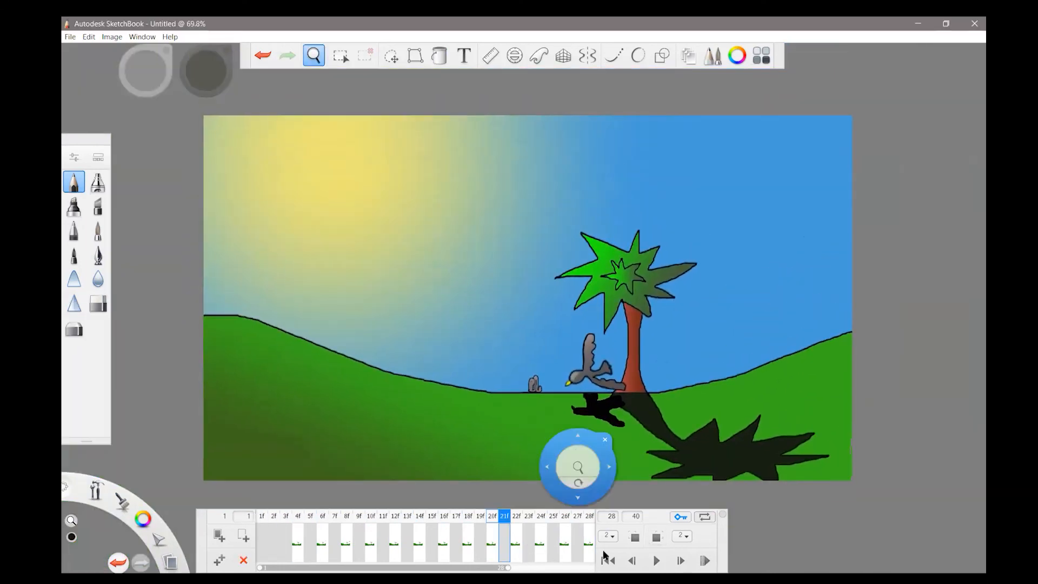
click(658, 560)
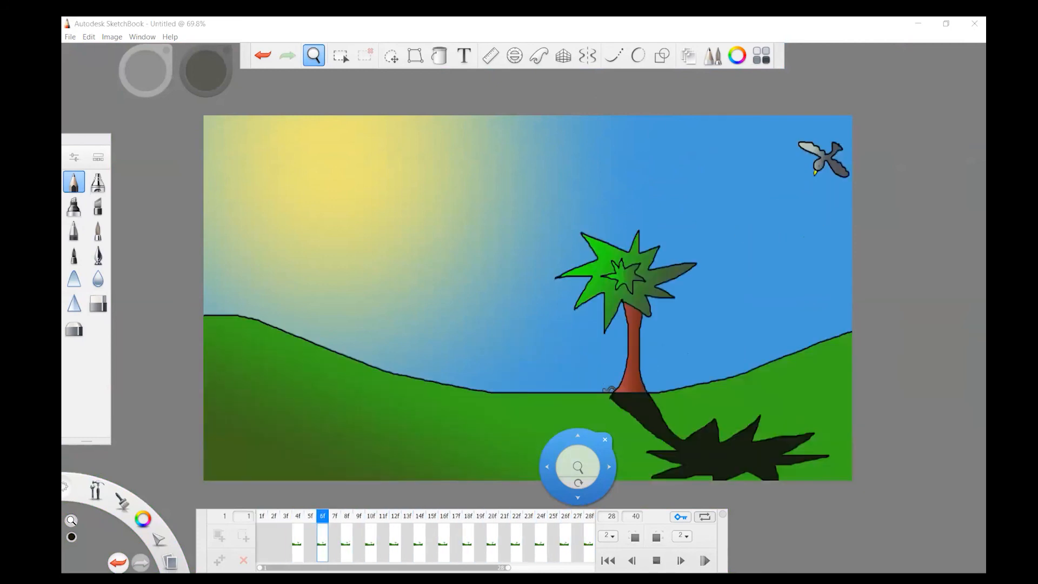
click(606, 518)
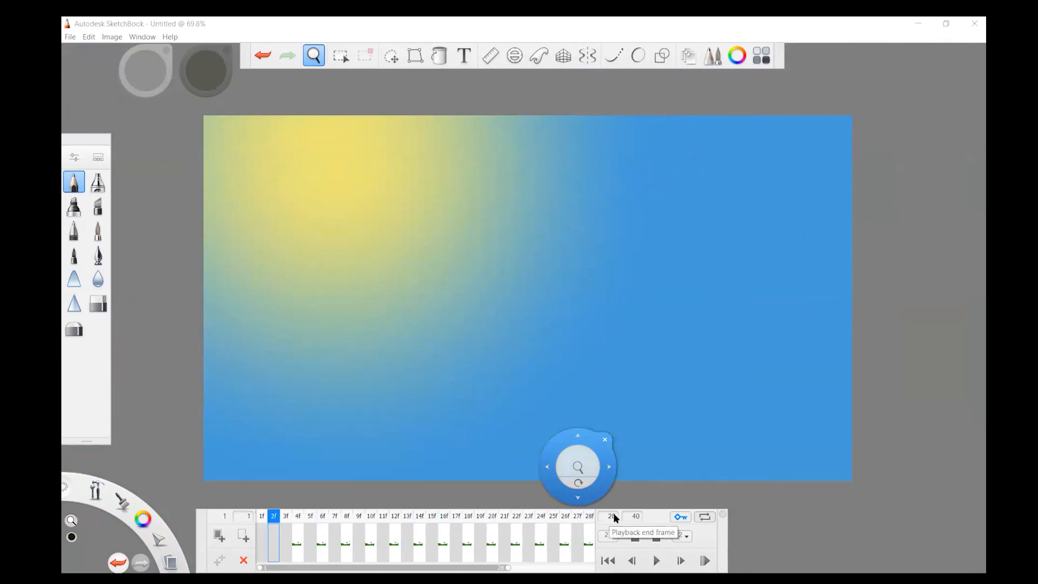
click(617, 456)
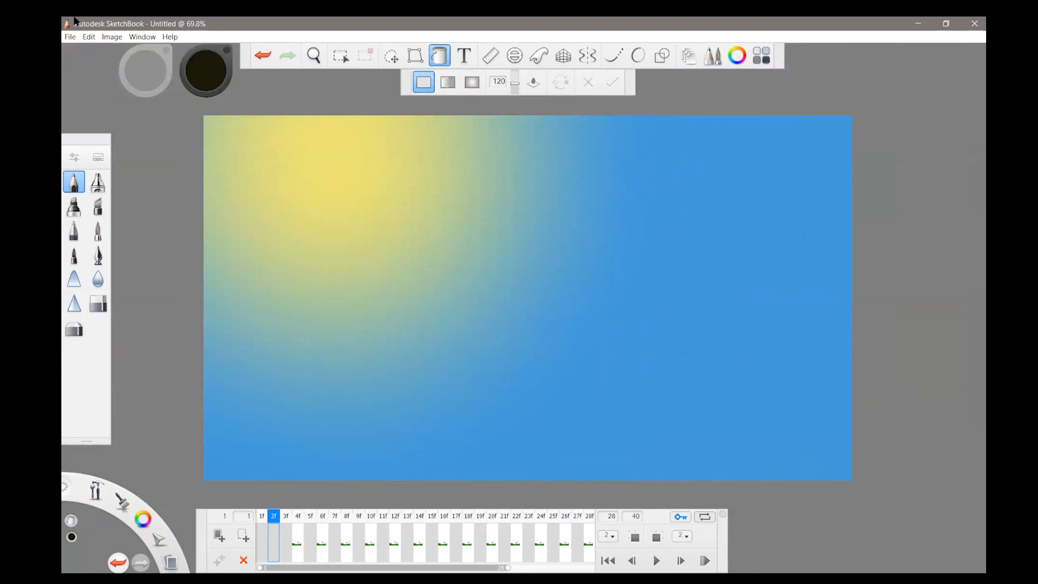
Insert an empty frame after frame 2, ahead of the first keyframe
click(297, 548)
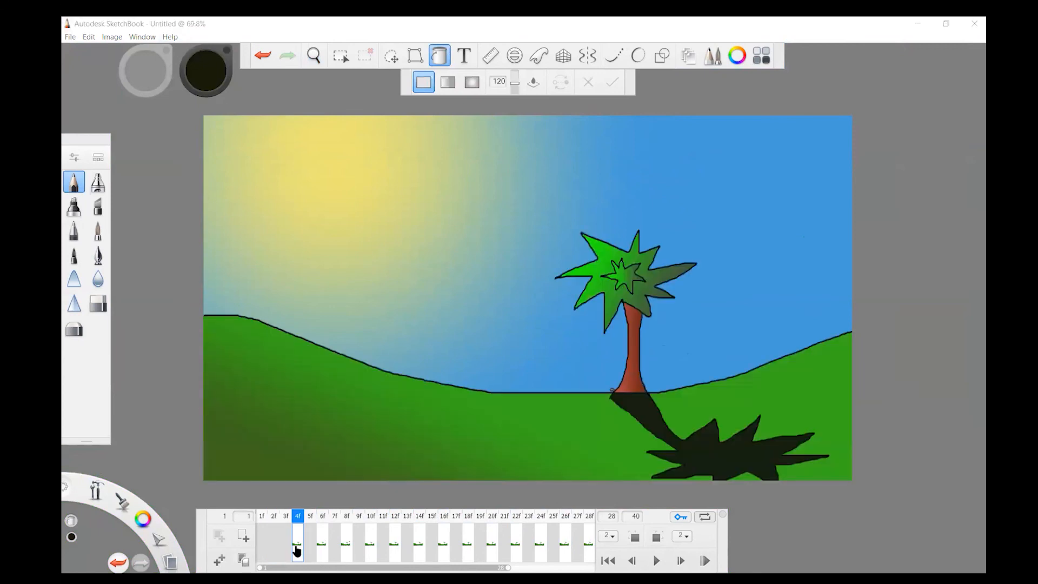
click(275, 542)
click(246, 537)
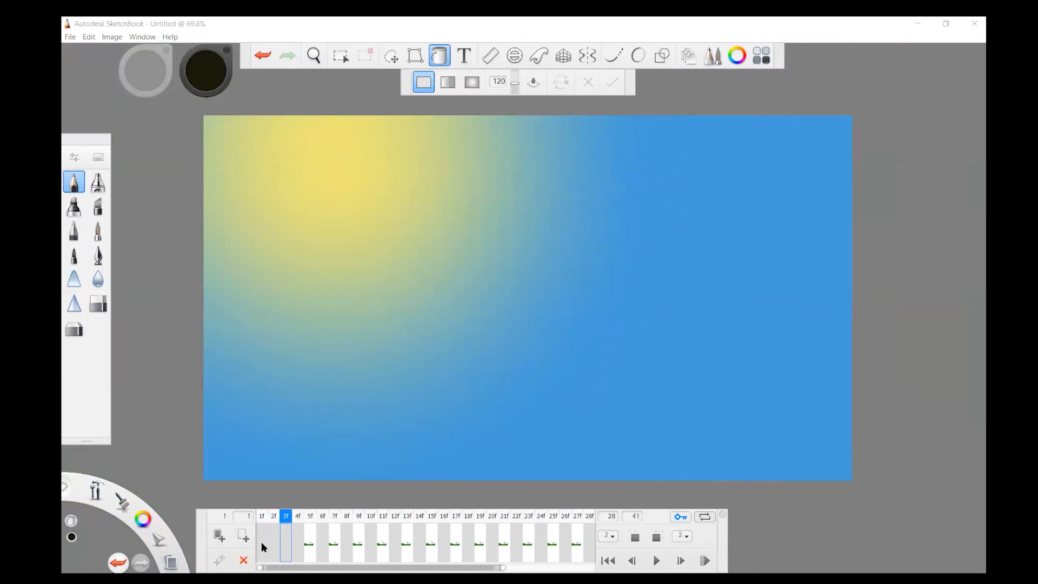
Duplicate the empty-scene keyframe at frame 5 and move the copy to frame 1
click(287, 545)
click(309, 558)
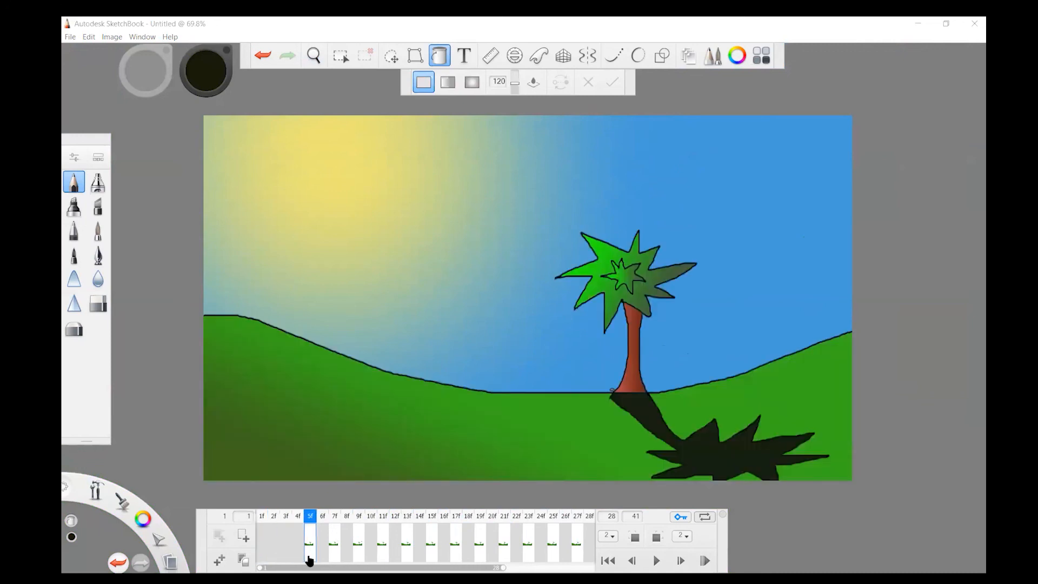
click(297, 546)
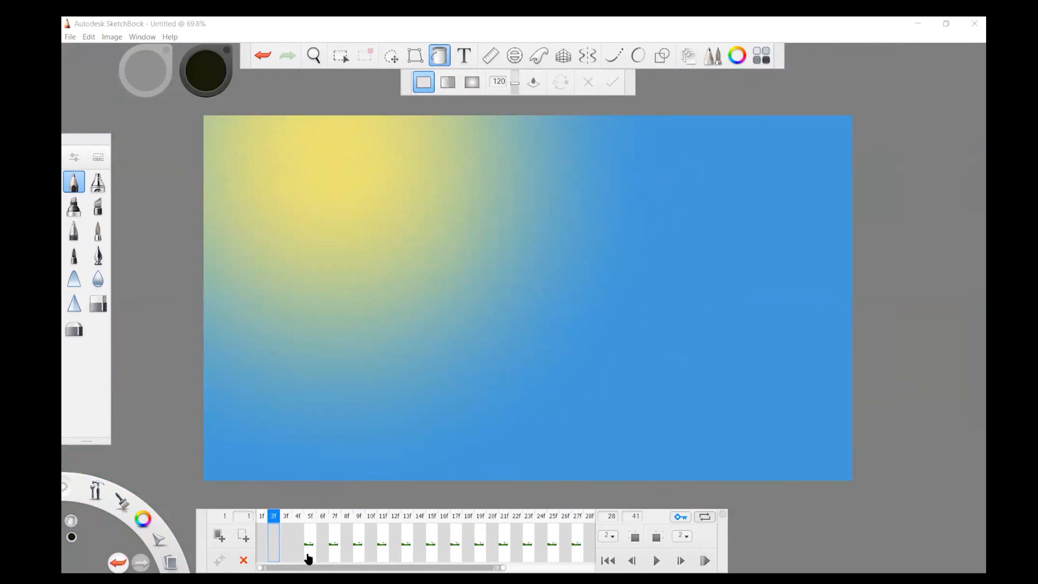
click(308, 558)
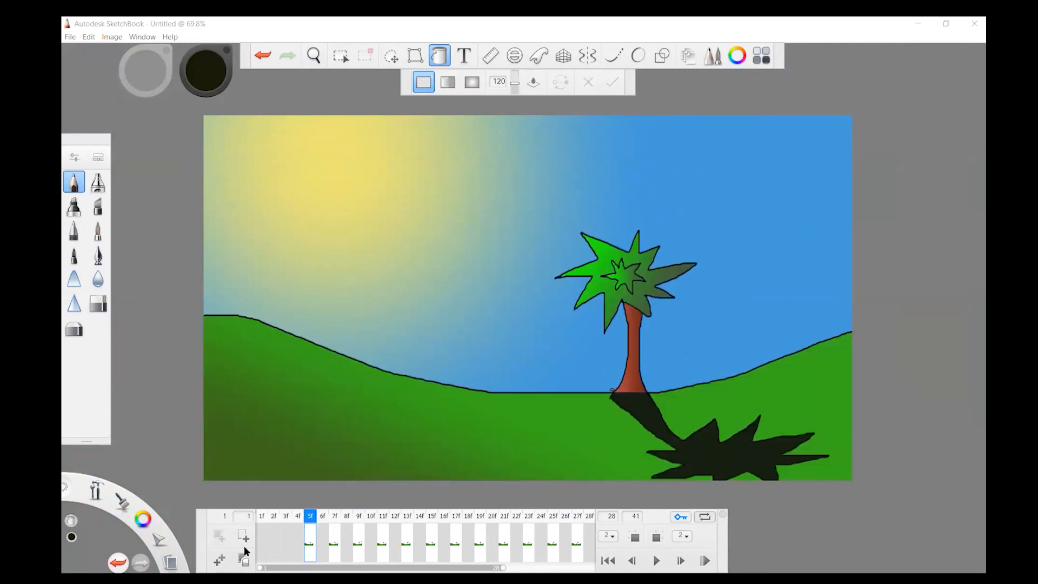
drag(311, 558, 261, 556)
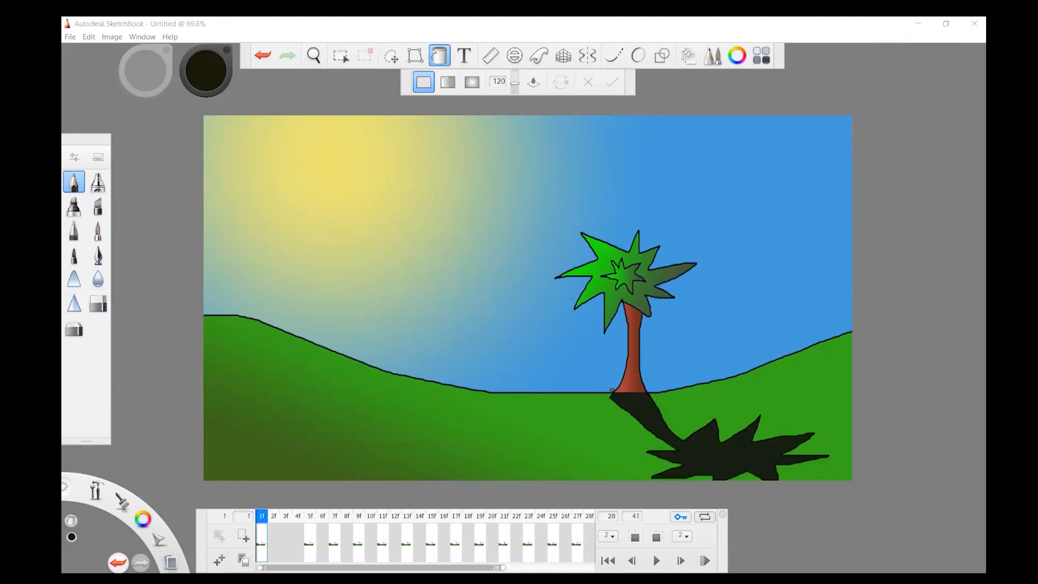
Fill frames 2, 3 and 4 with further duplicates of the empty-scene keyframe
click(309, 557)
click(218, 561)
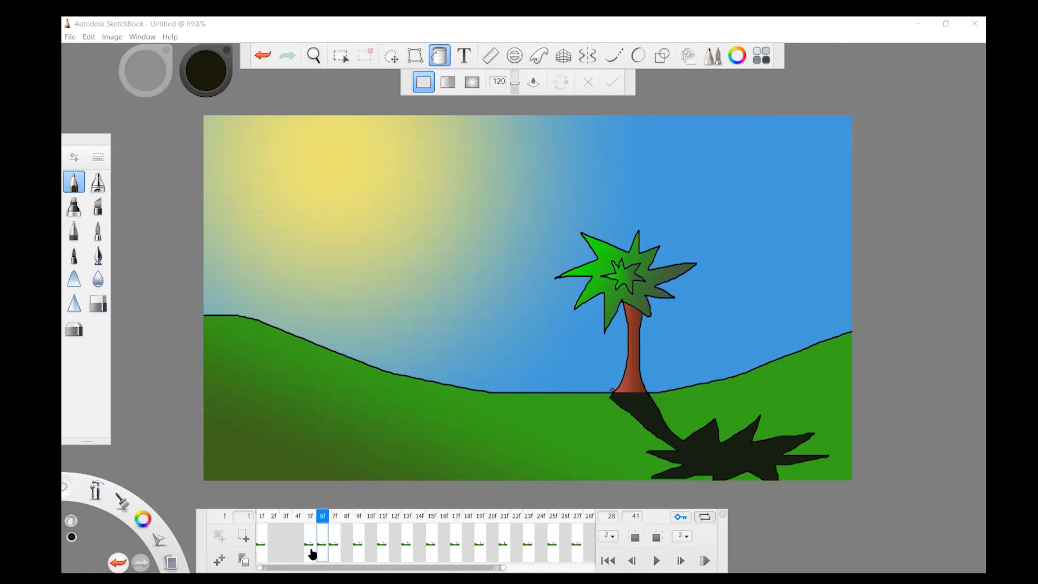
drag(319, 553, 273, 555)
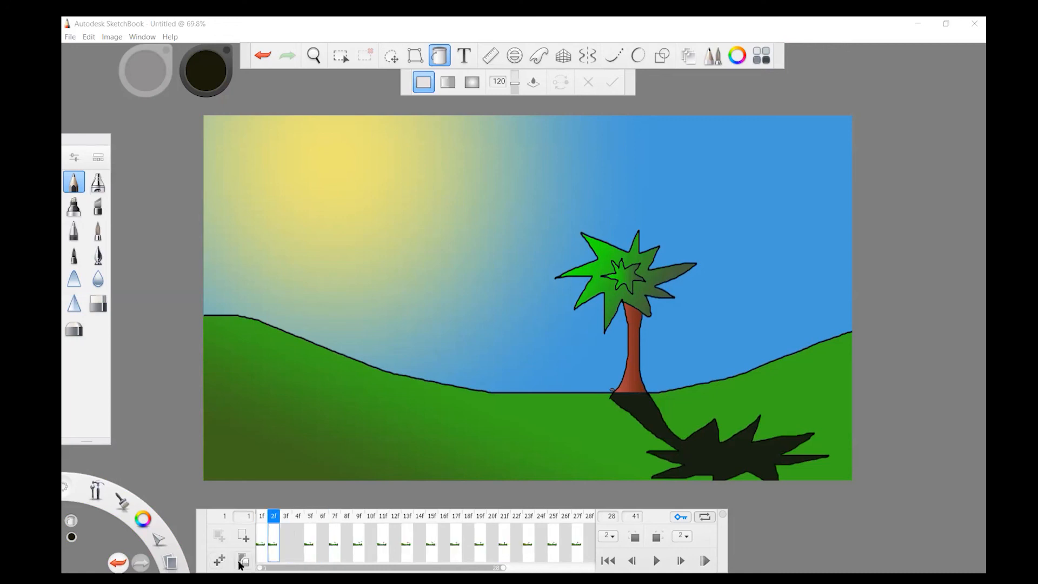
click(220, 562)
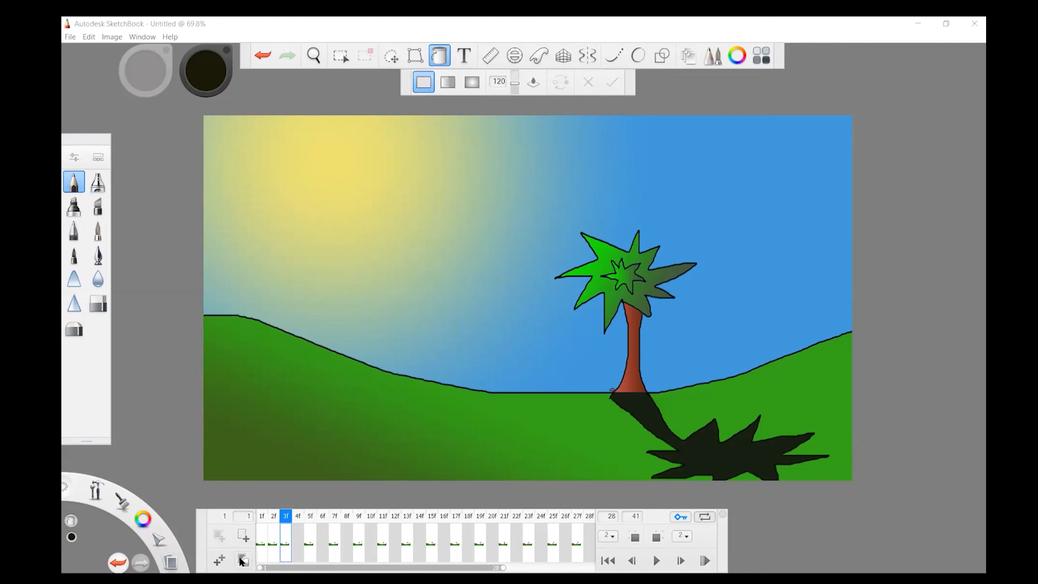
click(219, 561)
Play the animation from frame 1 to check the new opening frames
click(261, 517)
click(657, 561)
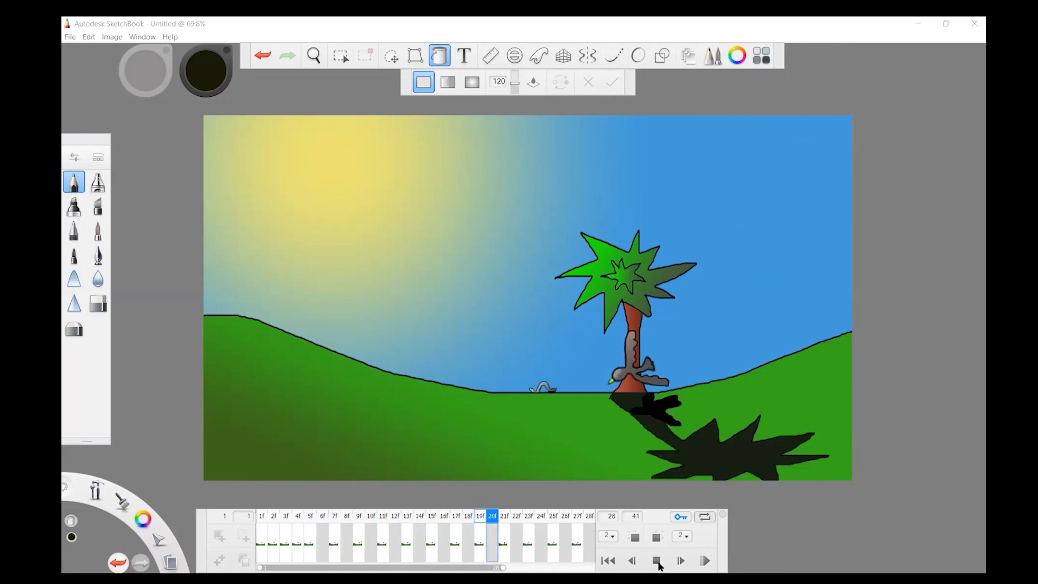
click(655, 563)
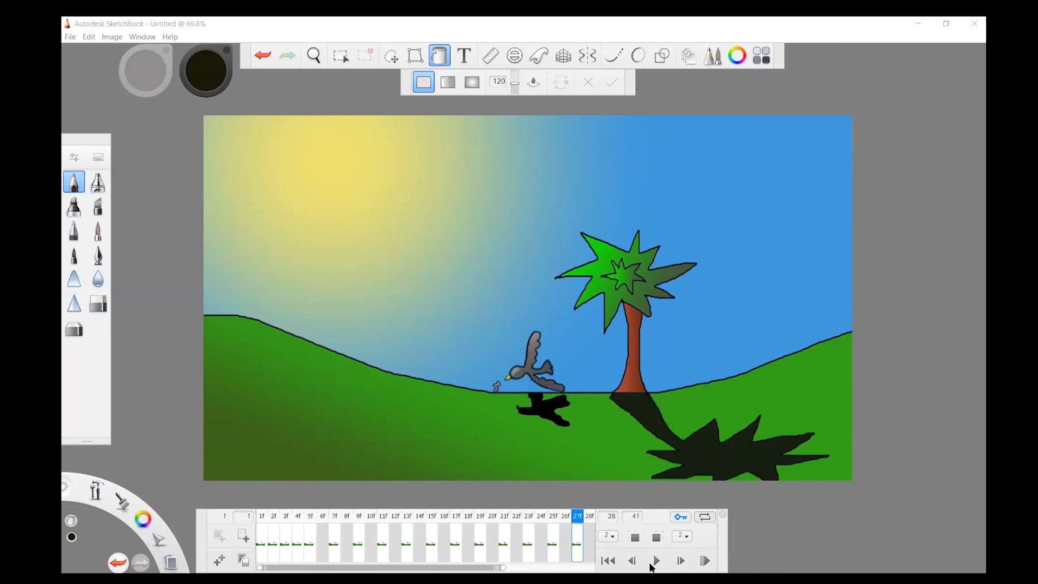
Set the playback end frame to 41 and play the animation through its last frames
click(603, 517)
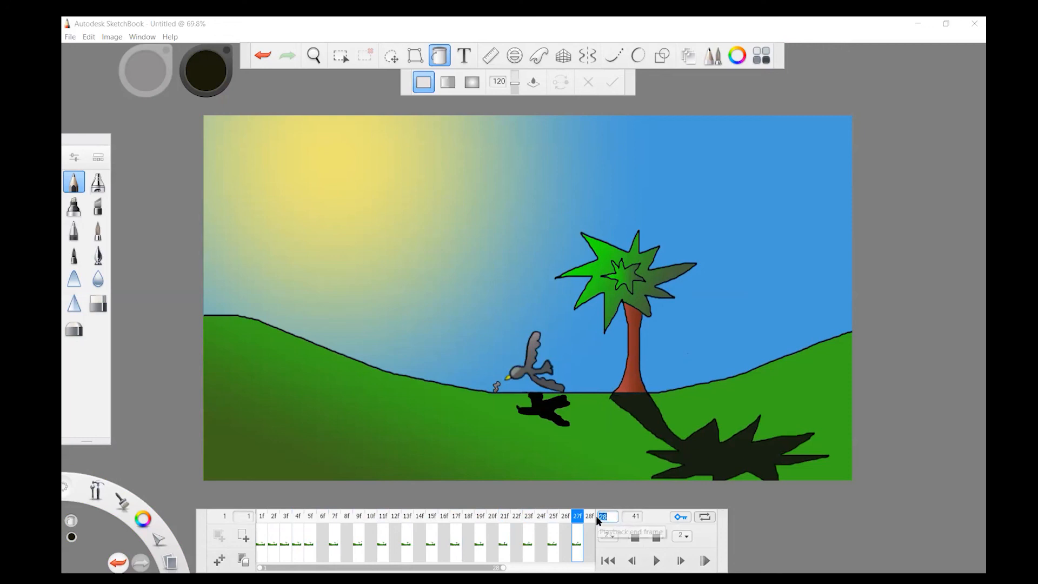
text(41)
click(656, 561)
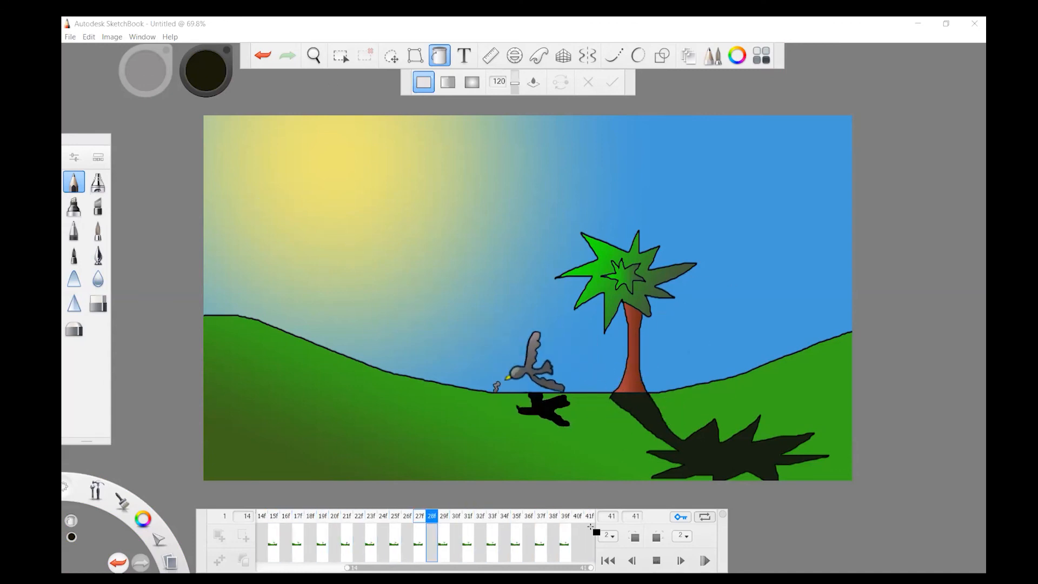
click(657, 561)
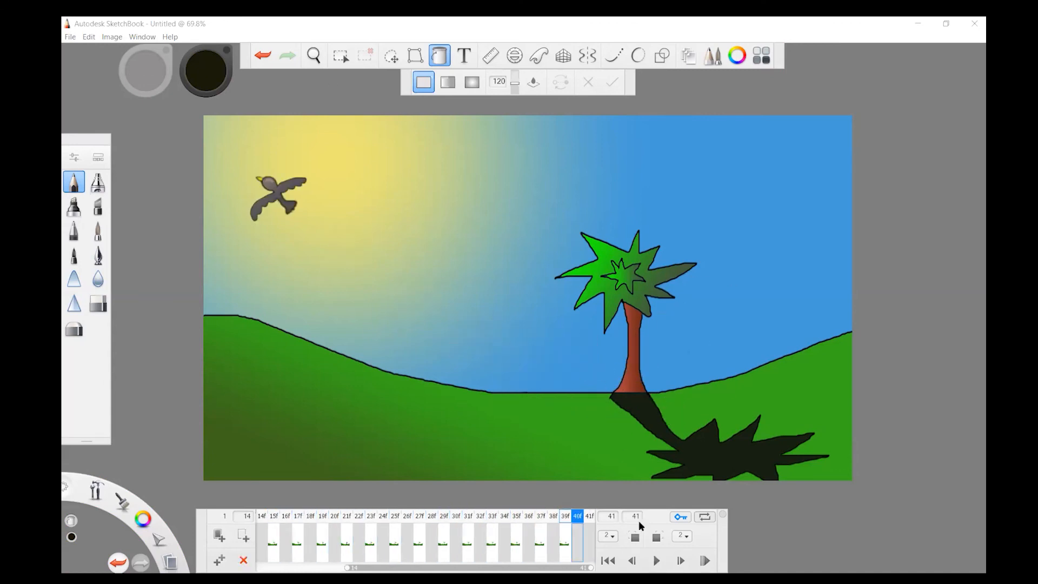
Save the flipbook as "bird and worm" in SketchBook animation format on the Seagate Expansion Drive, replacing the existing file
click(68, 37)
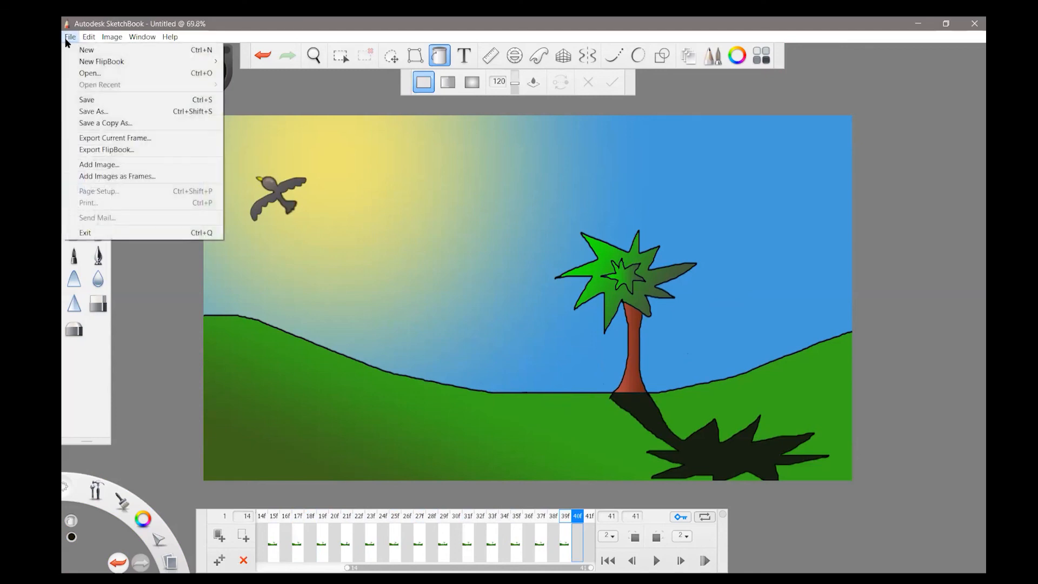
click(85, 112)
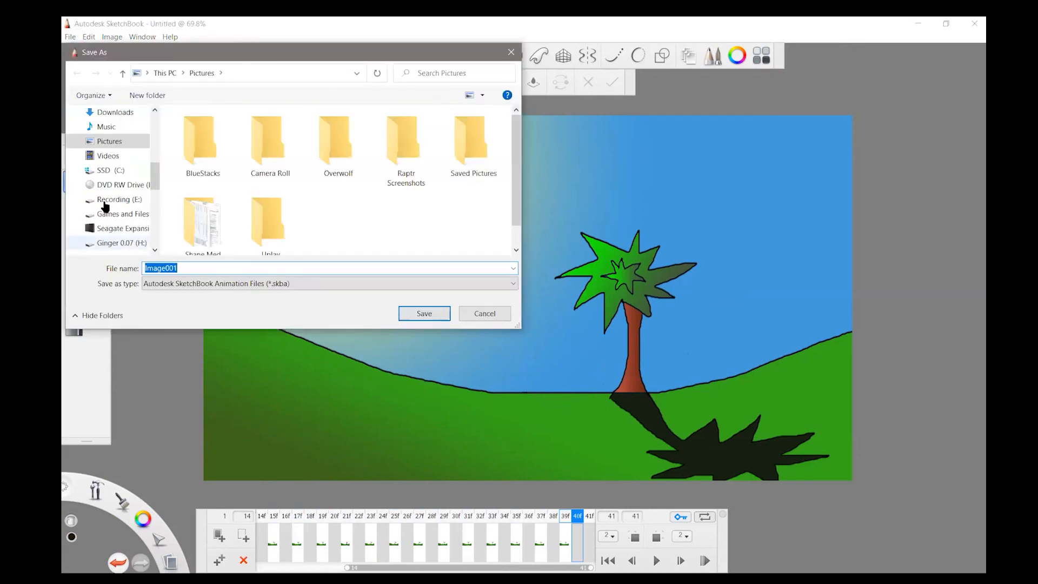
click(116, 236)
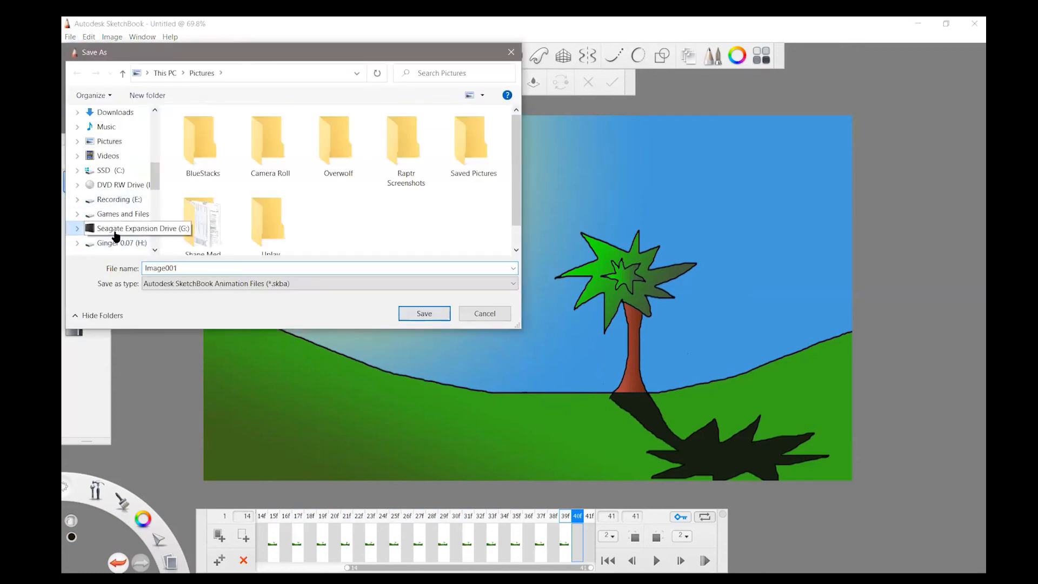
double_click(184, 266)
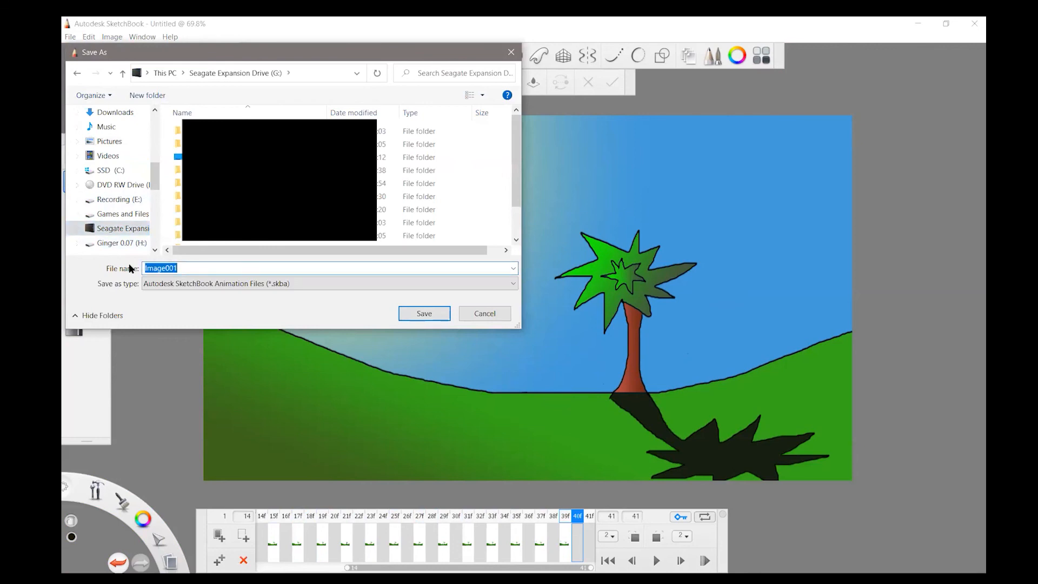
text(bird and worm)
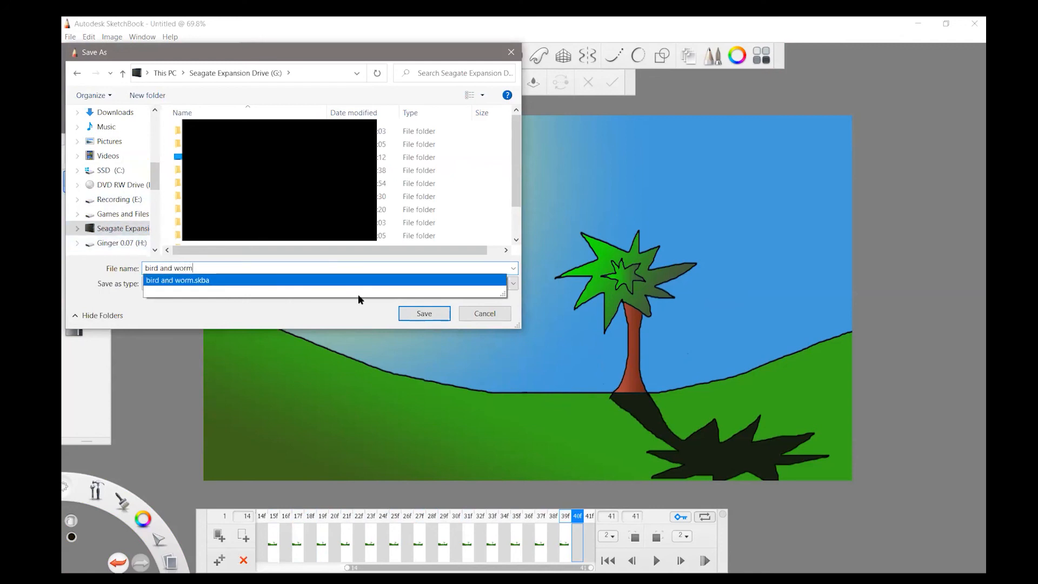
click(407, 310)
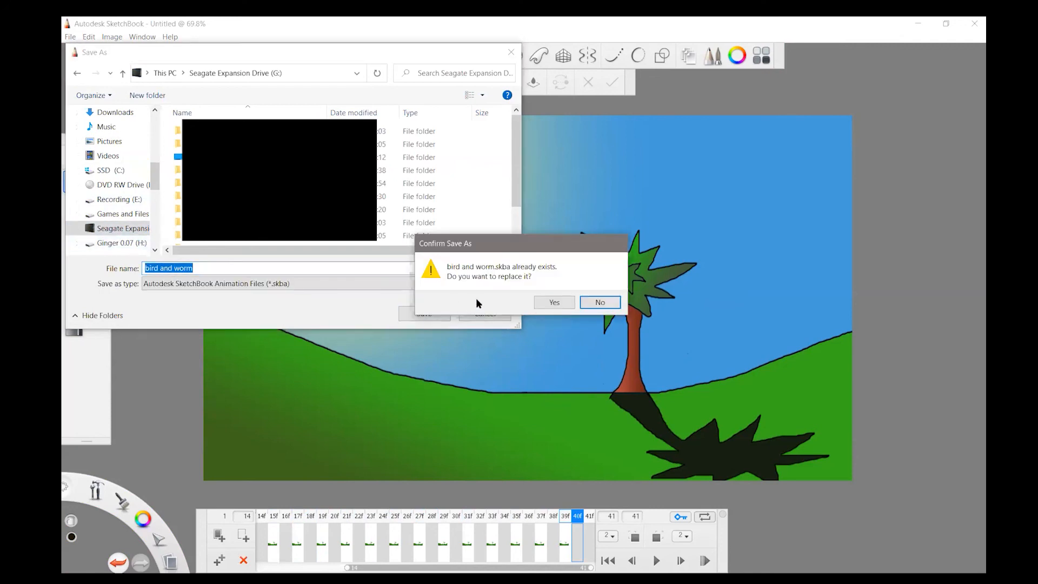
click(554, 304)
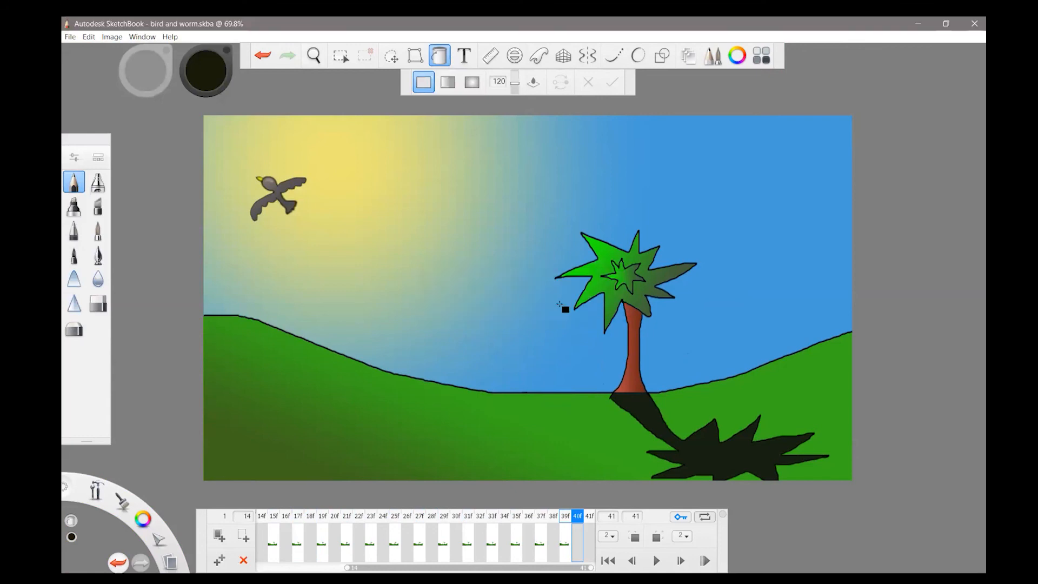
Export all frames of the flipbook as an MP4 at 12 fps, saved as "bird and worm" on the Seagate Expansion Drive
click(69, 36)
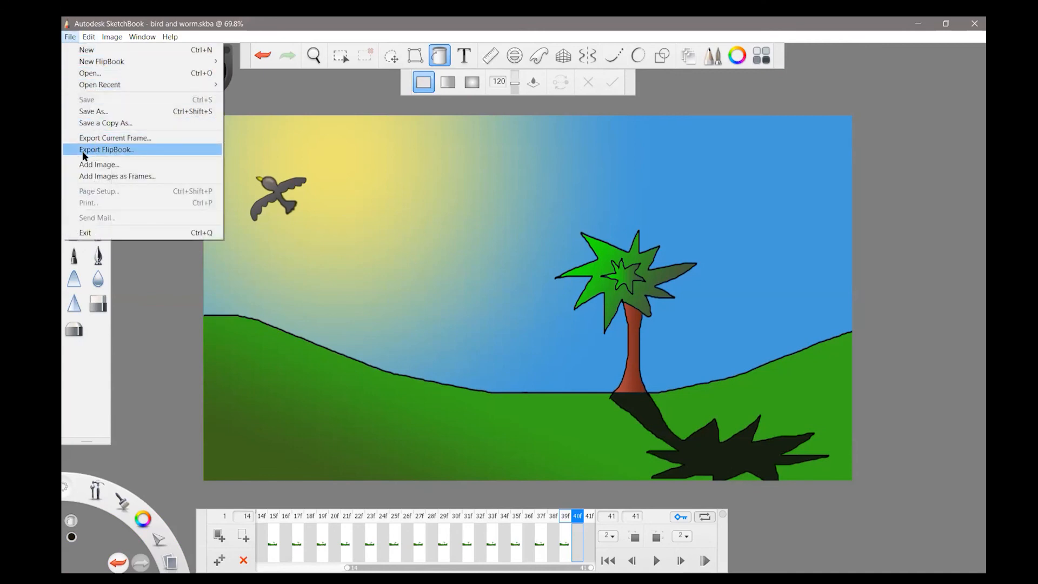
click(120, 149)
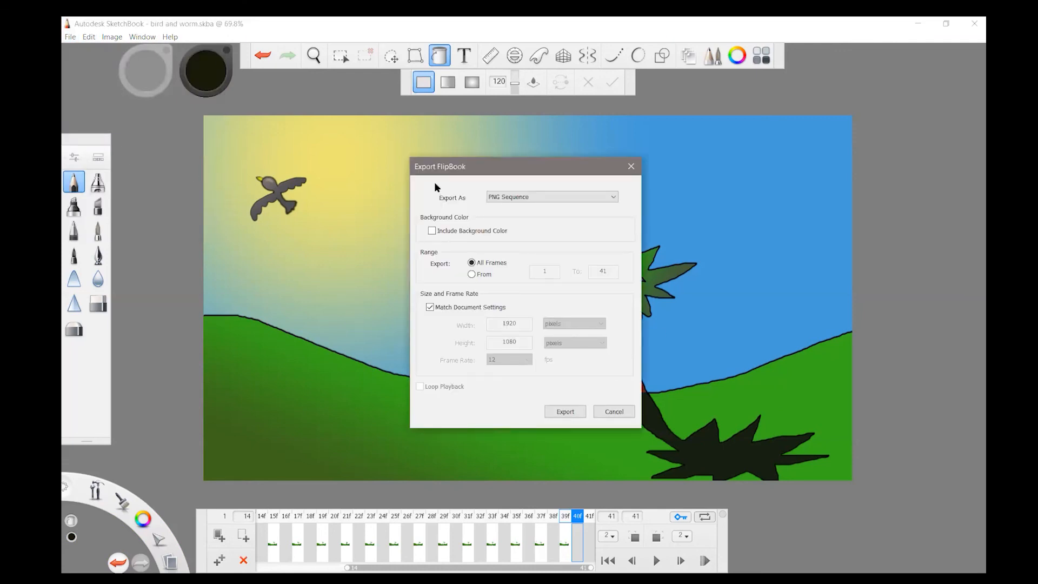
click(571, 196)
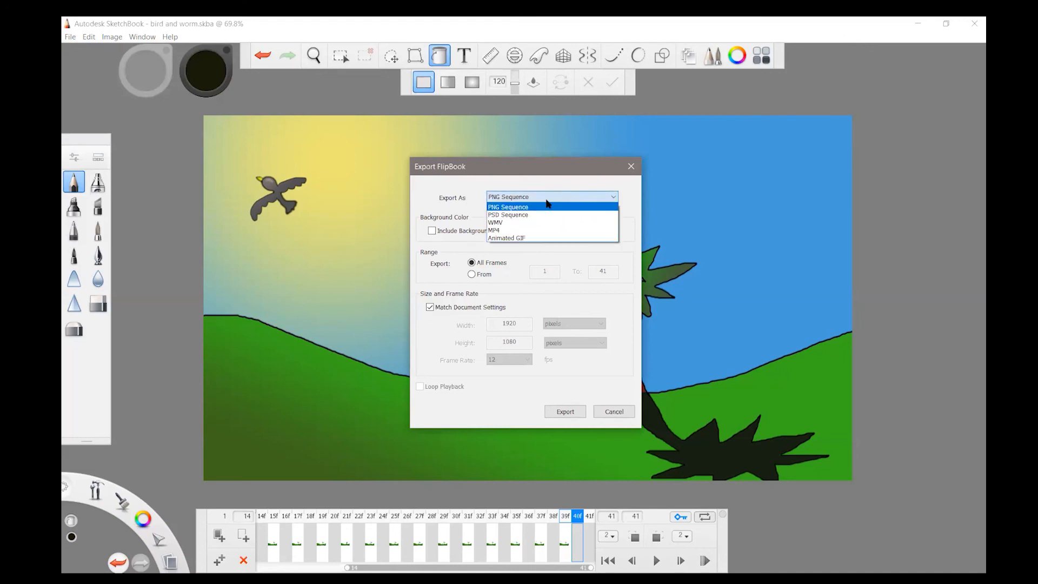
click(501, 231)
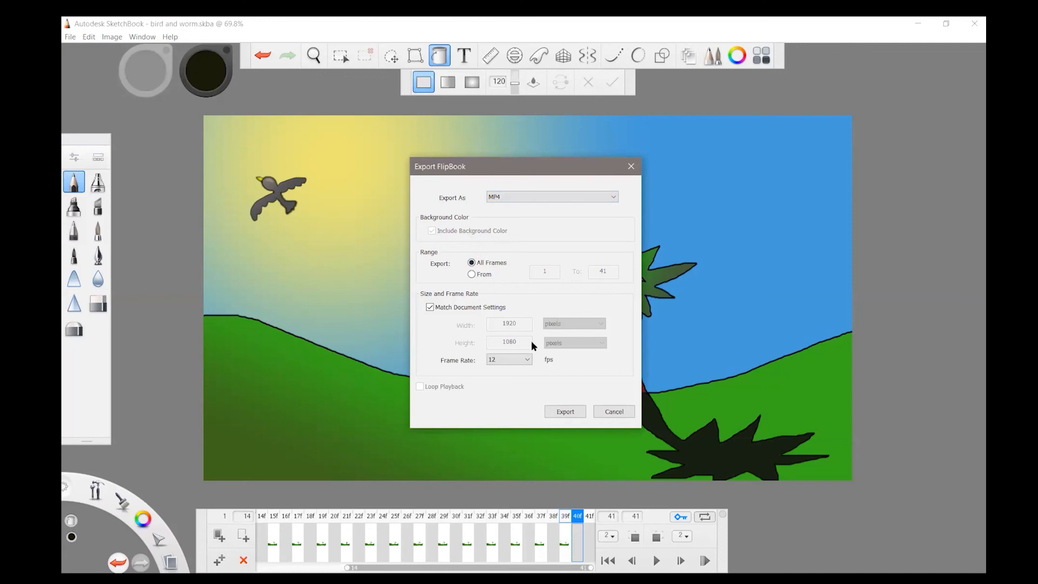
click(522, 360)
click(523, 359)
click(522, 360)
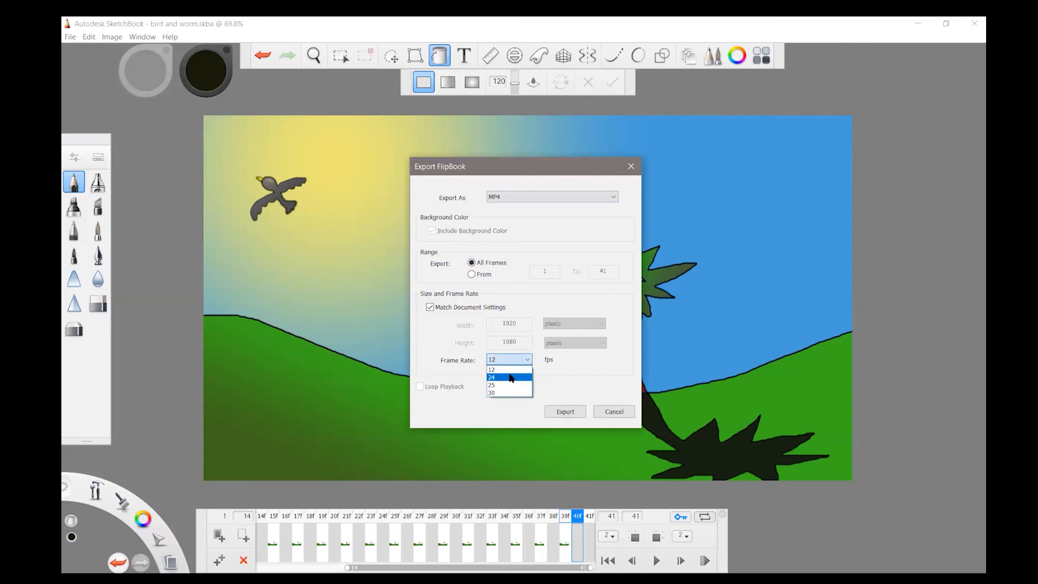
click(526, 365)
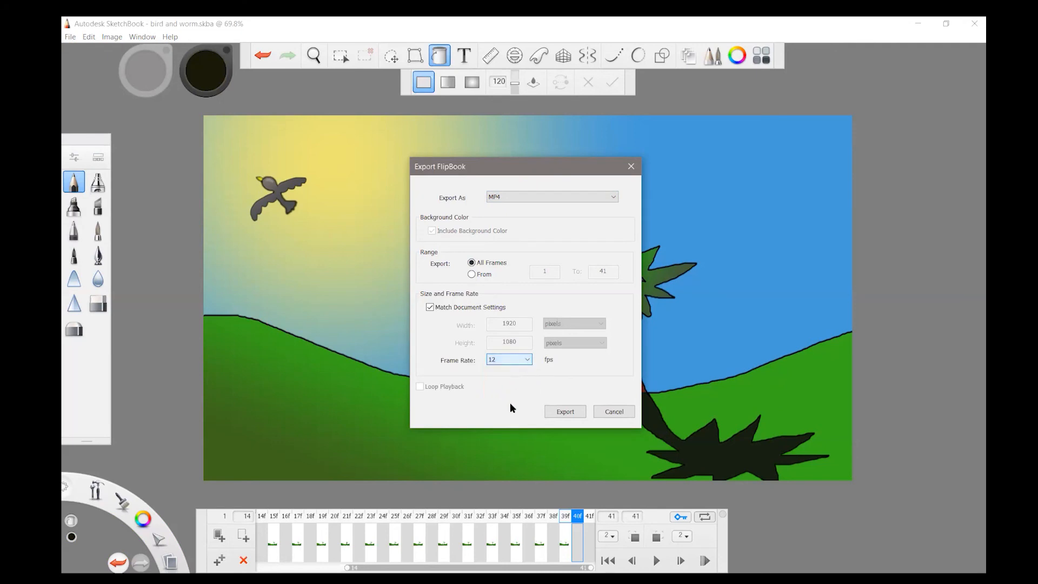
click(566, 412)
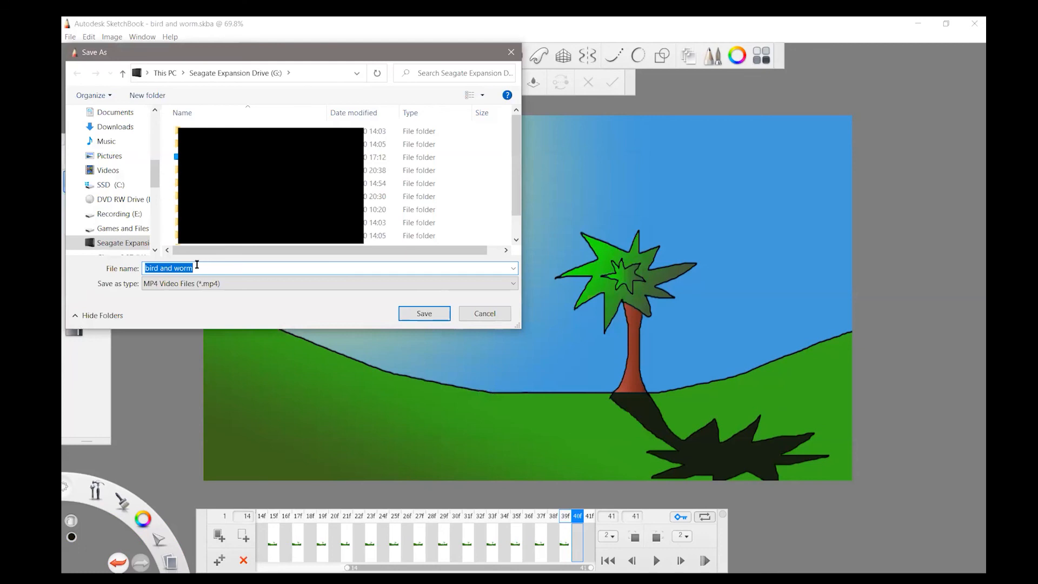
click(425, 314)
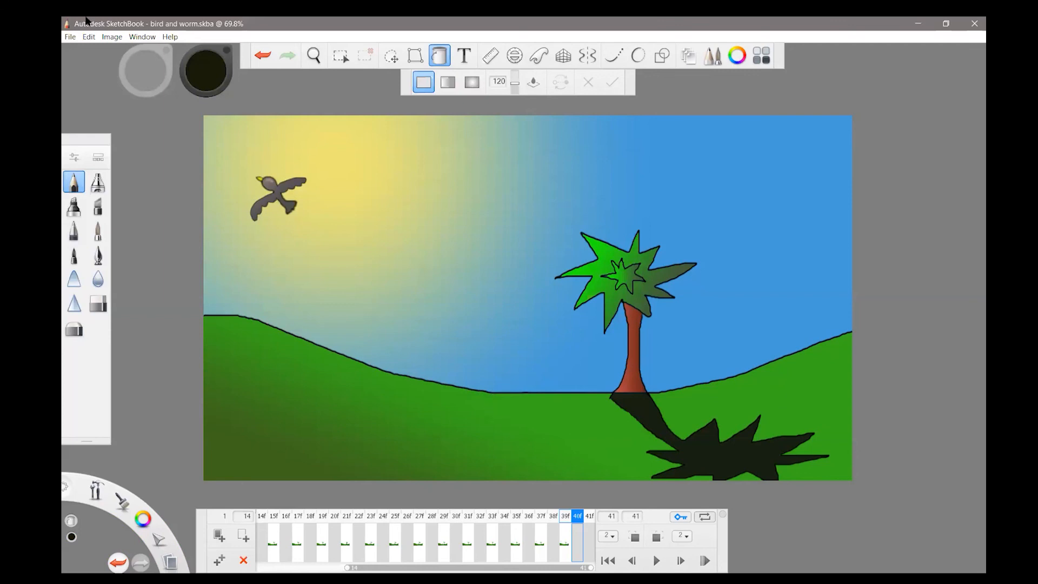
Export the flipbook as a looping animated GIF with a custom width of 1200 pixels at 12 fps, named "bird and worm"
click(70, 36)
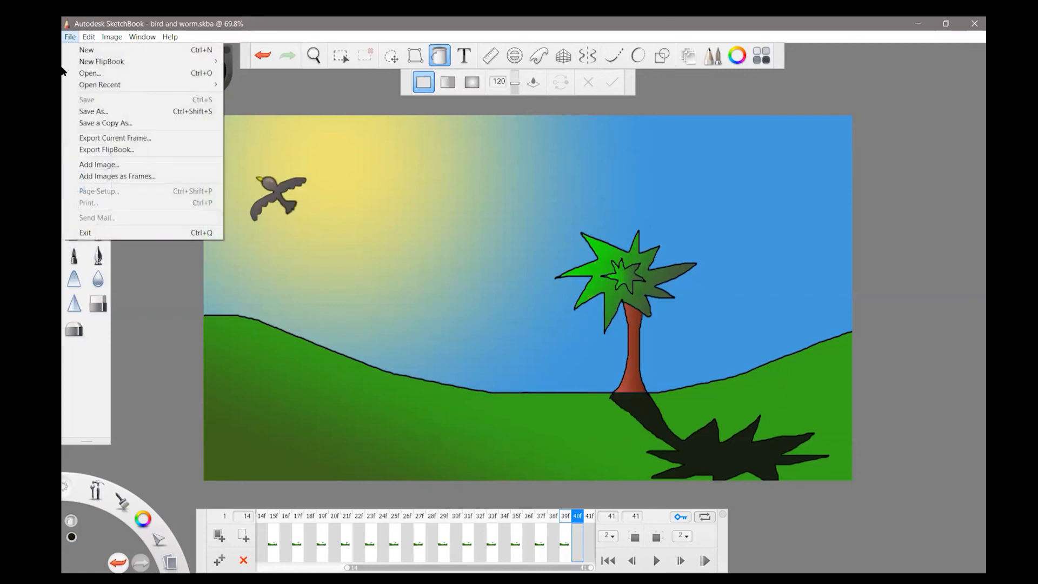
click(101, 150)
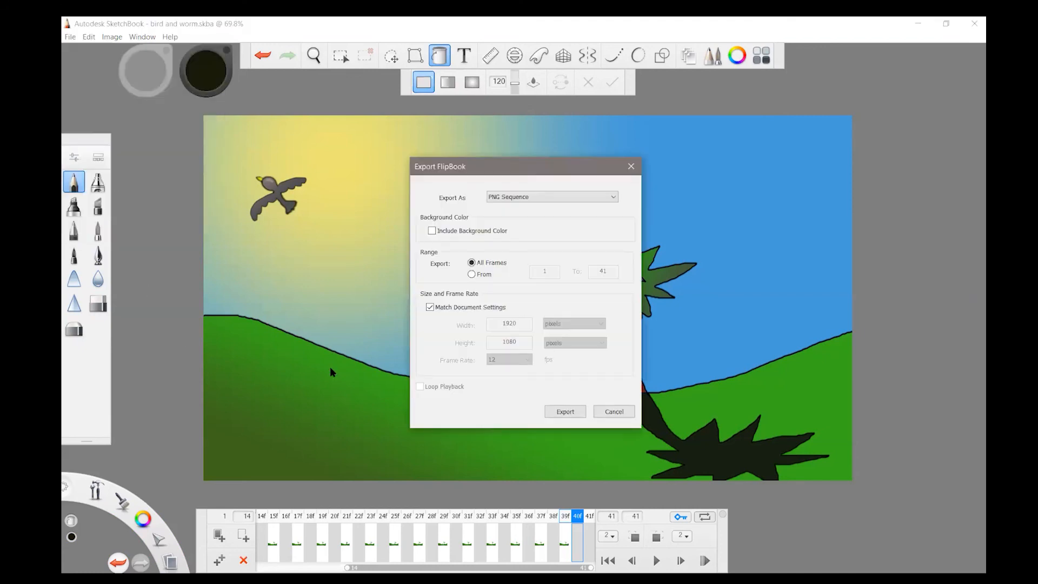
click(515, 197)
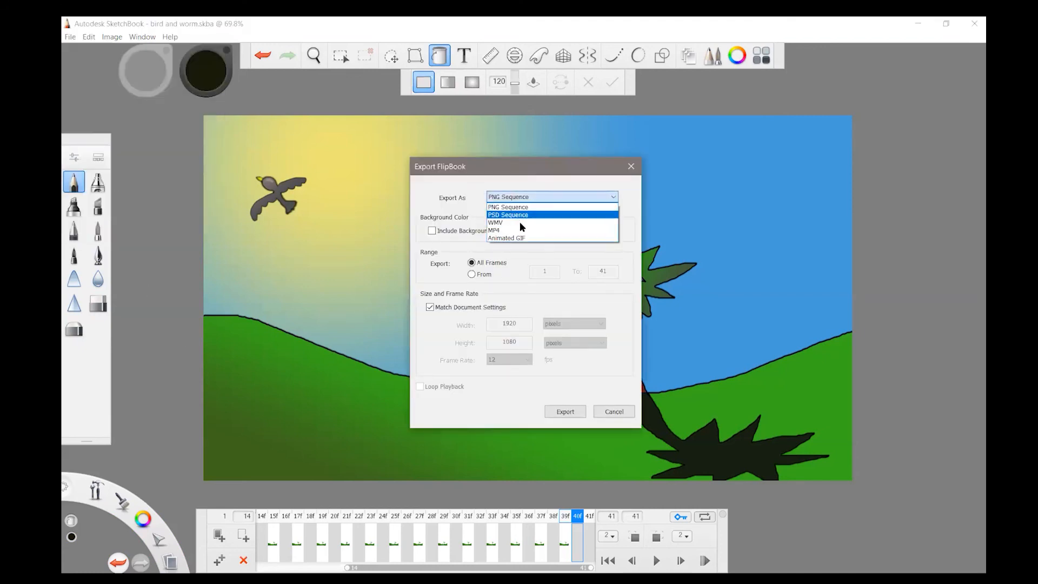
click(525, 238)
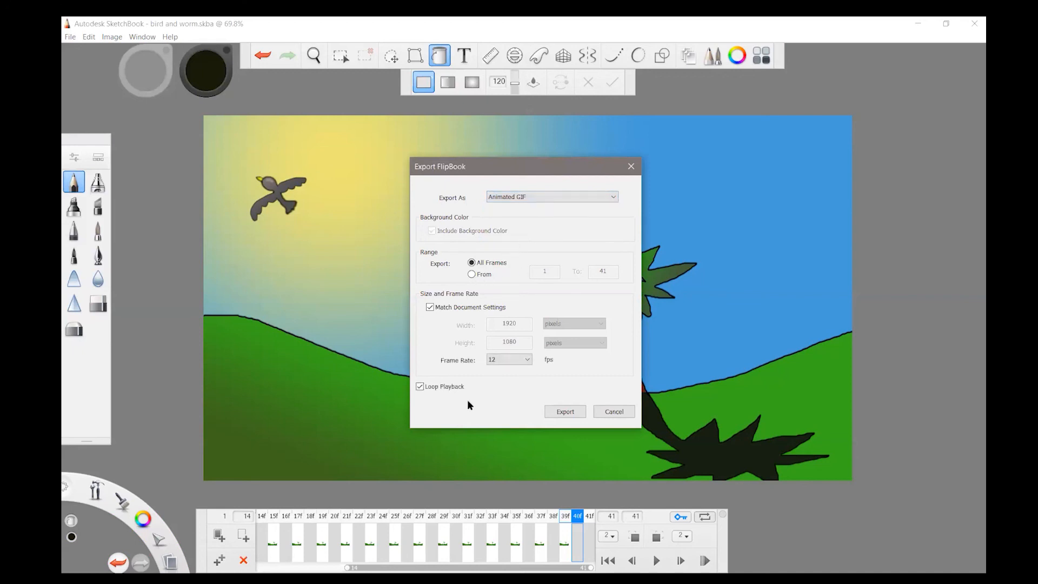
click(430, 307)
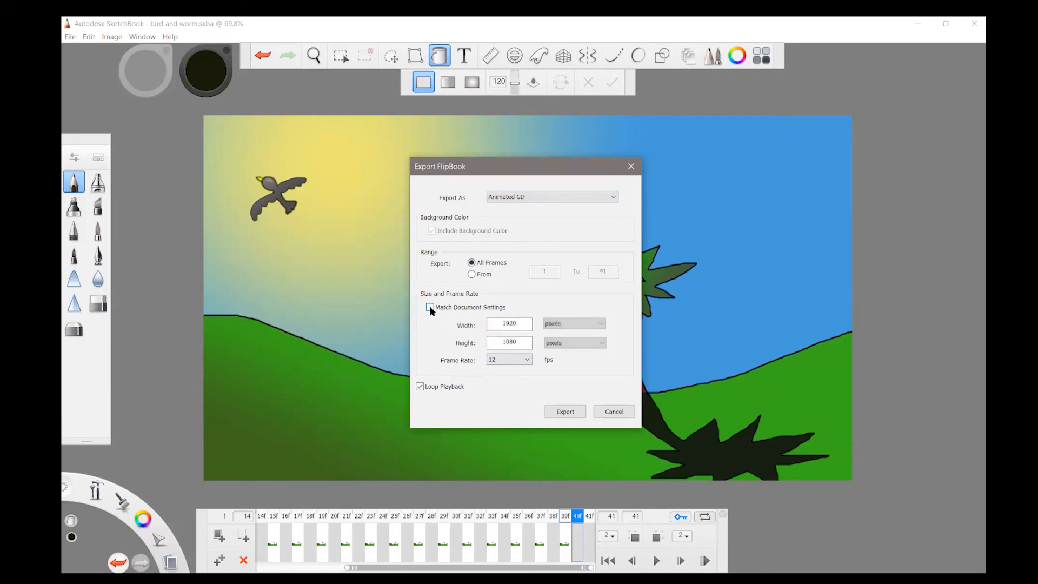
drag(521, 323, 495, 324)
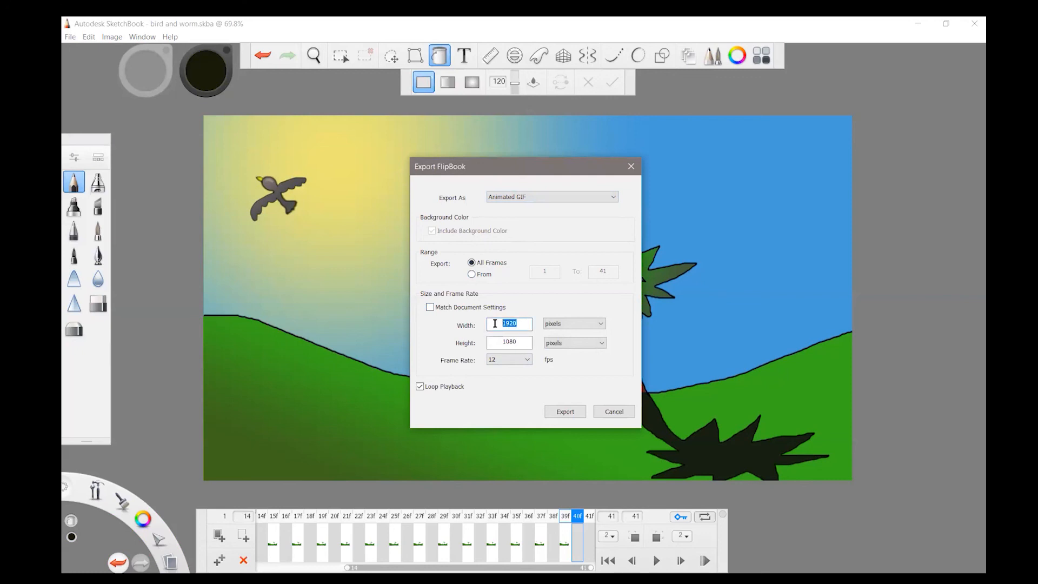
text(1200)
click(566, 413)
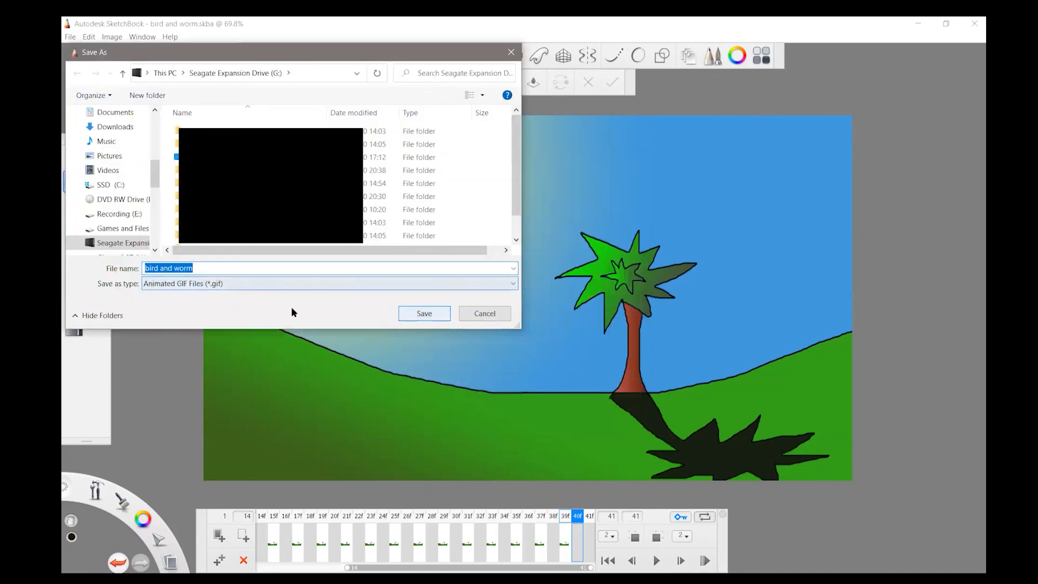
click(425, 315)
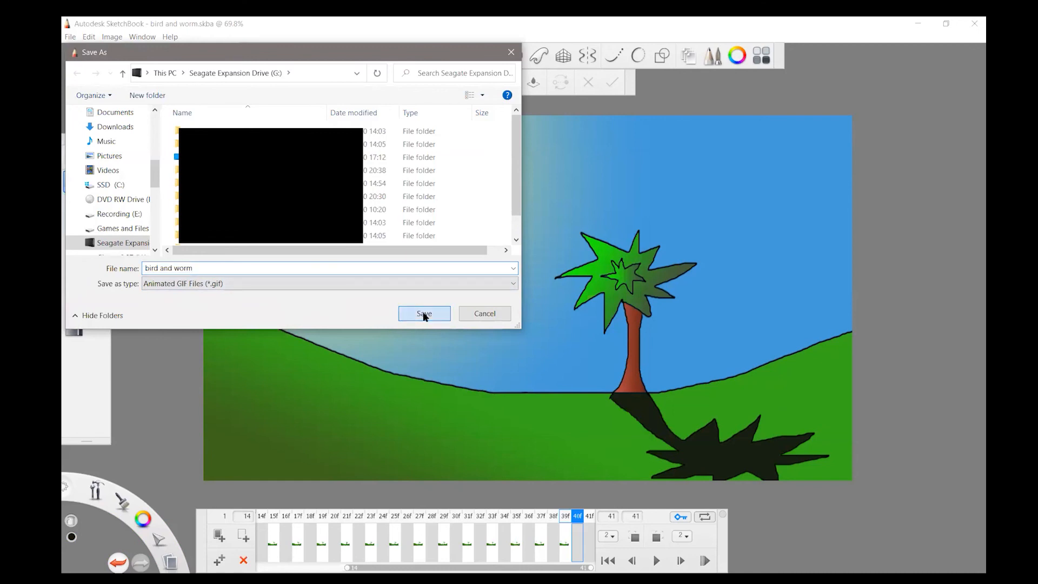